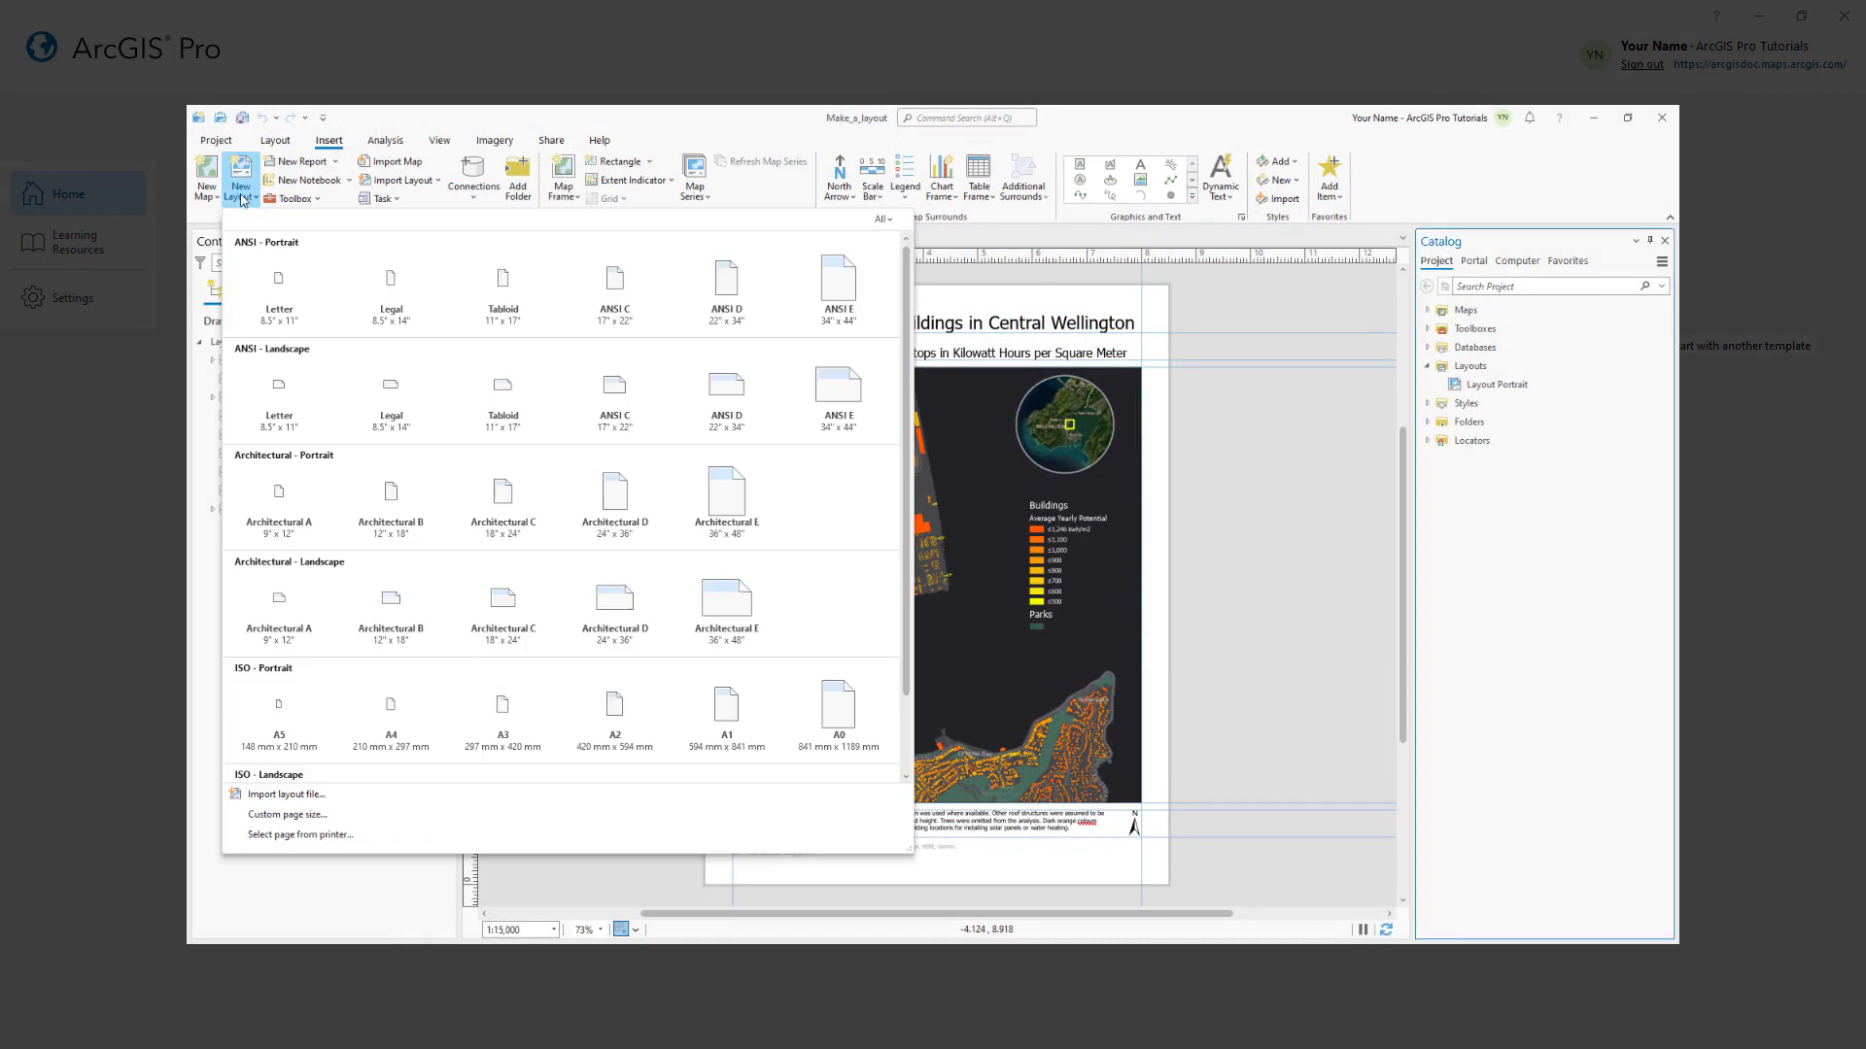
- Create a landscape Letter layout and place a north arrow at the page's bottom-left
left_click(278, 388)
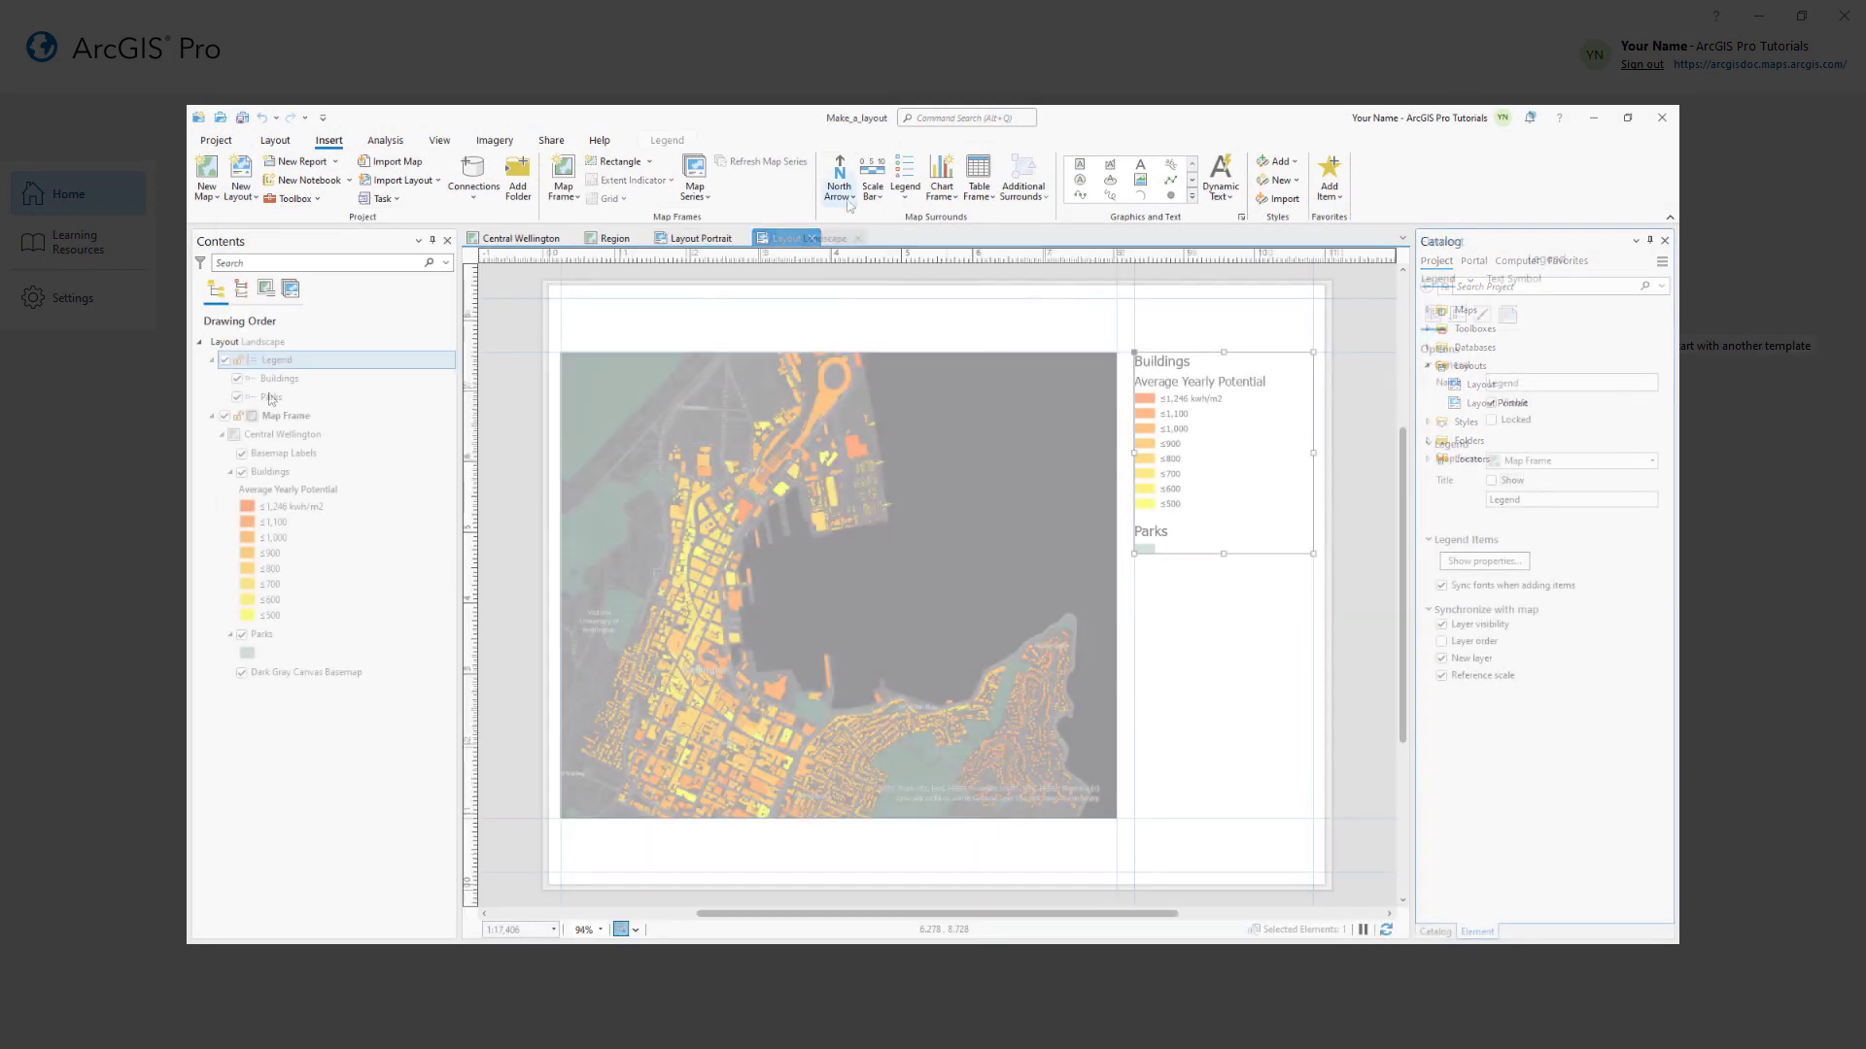
left_click(839, 179)
left_click(847, 287)
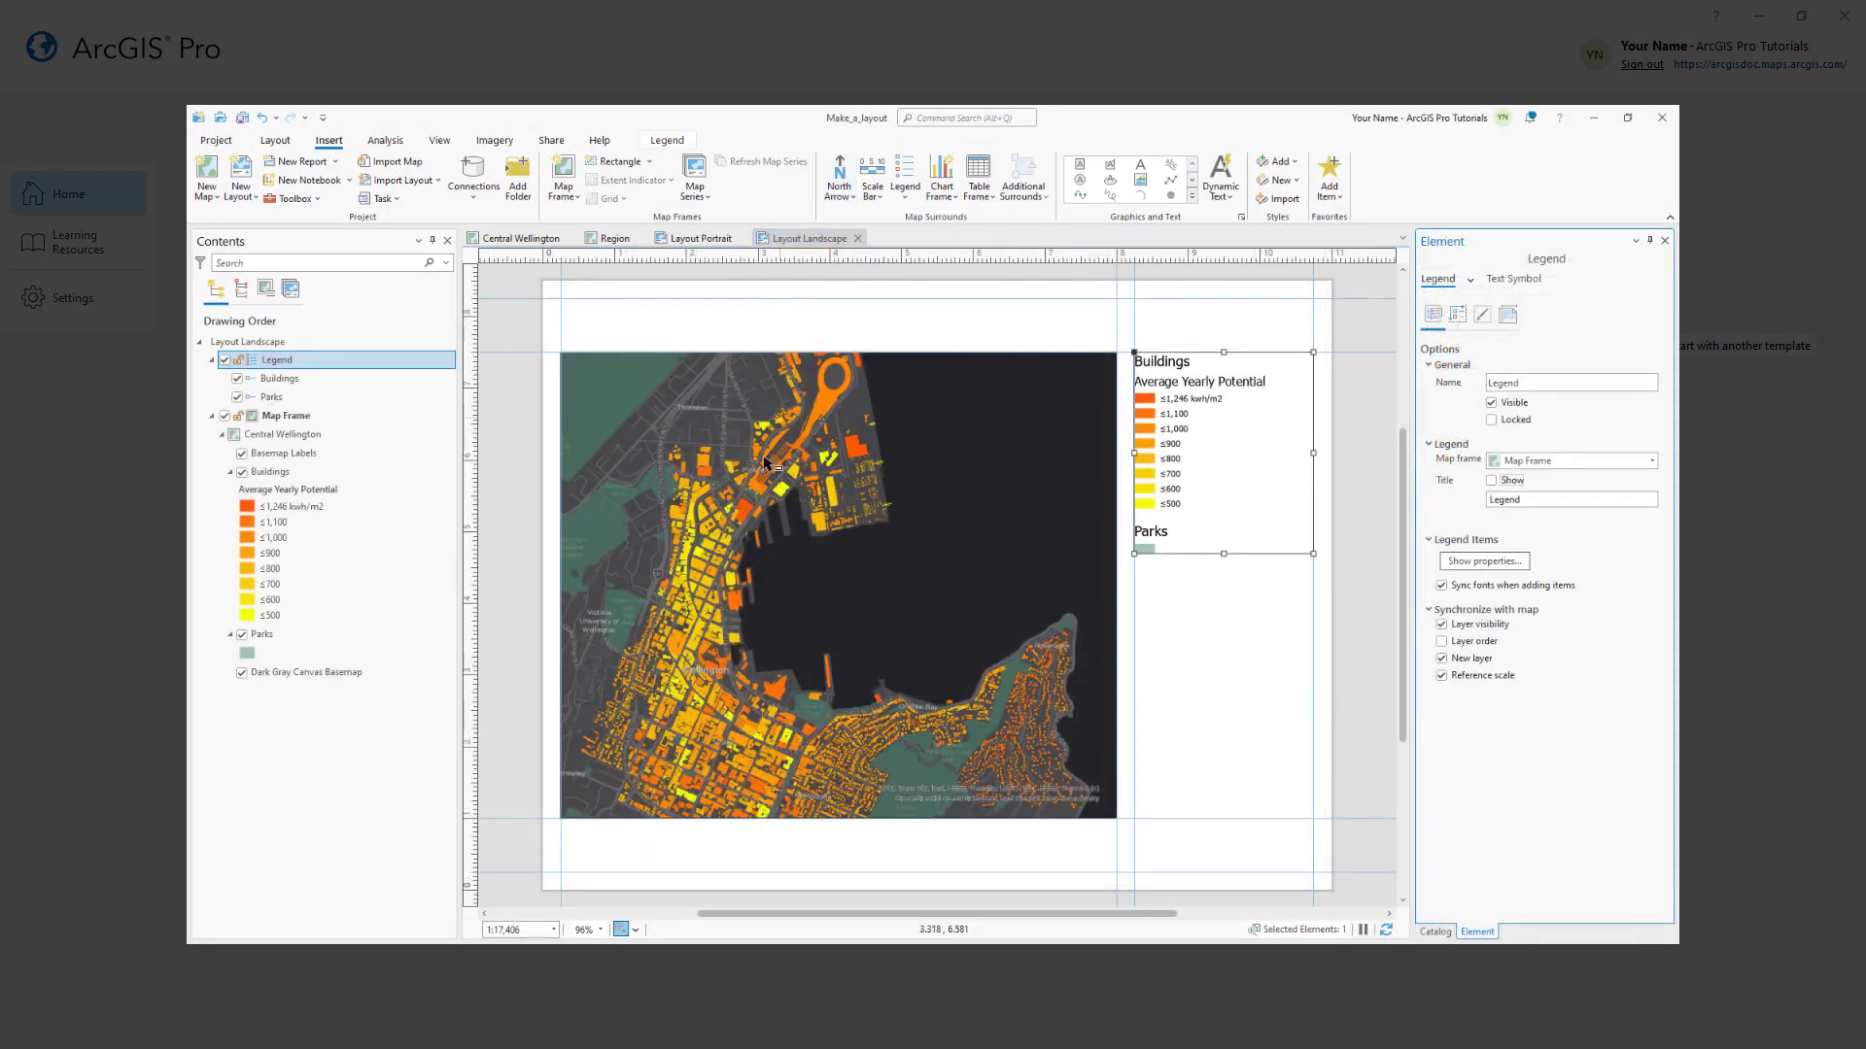
left_click(568, 836)
left_click_drag(579, 857, 570, 857)
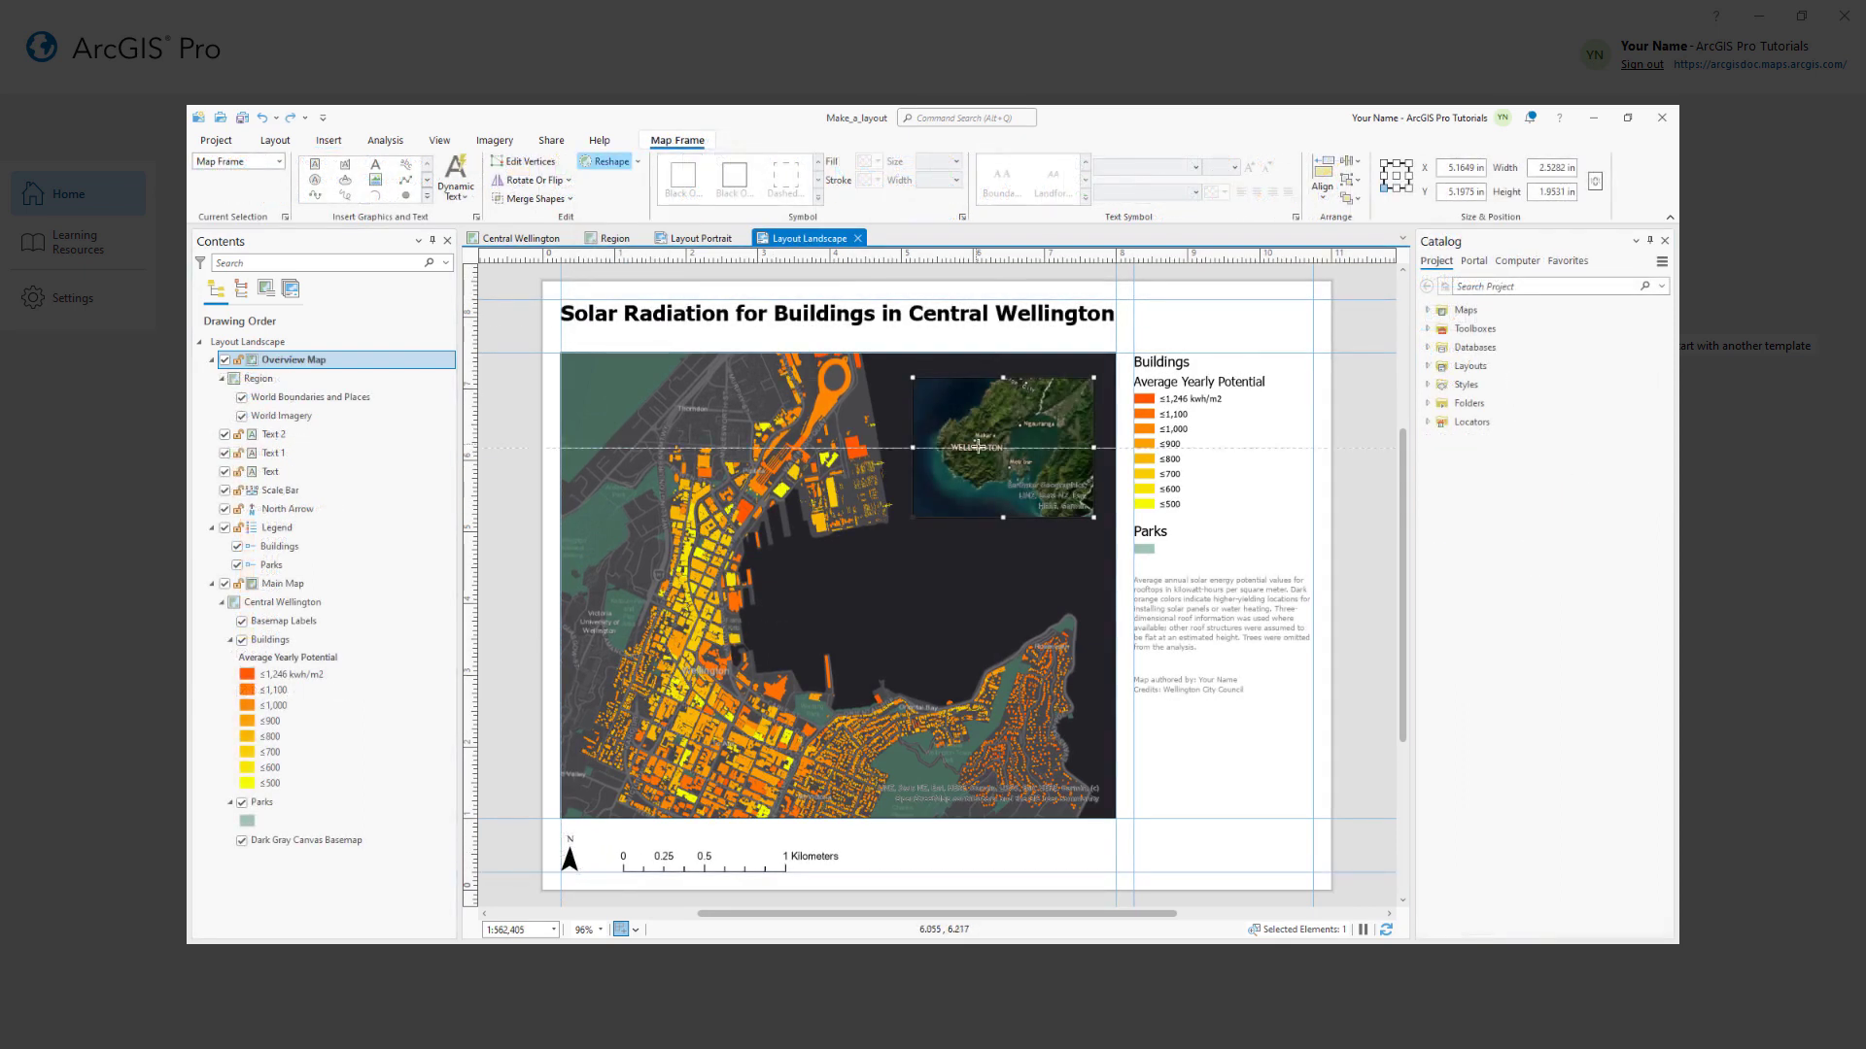
- Move the overview map to the upper right and export the layout with the web JPEG preset
left_click_drag(1001, 454, 1008, 460)
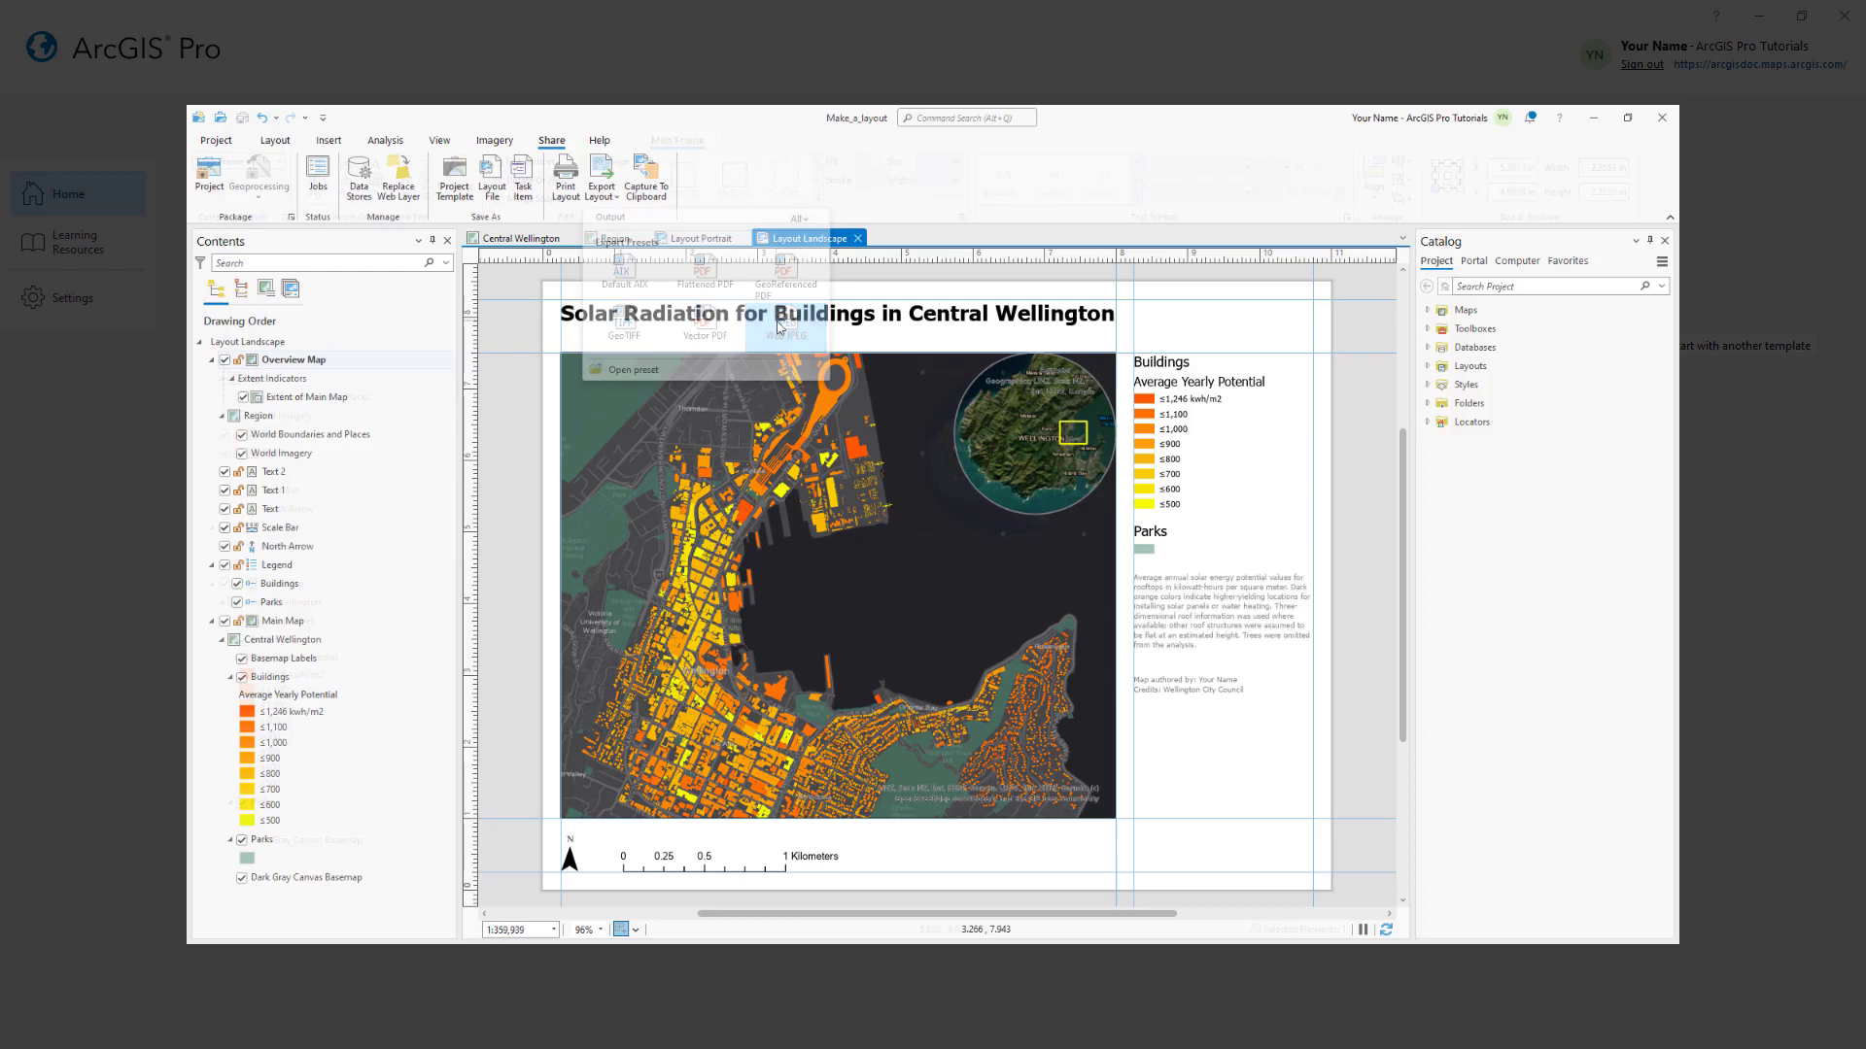
left_click(777, 327)
left_click(1637, 860)
left_click(1496, 904)
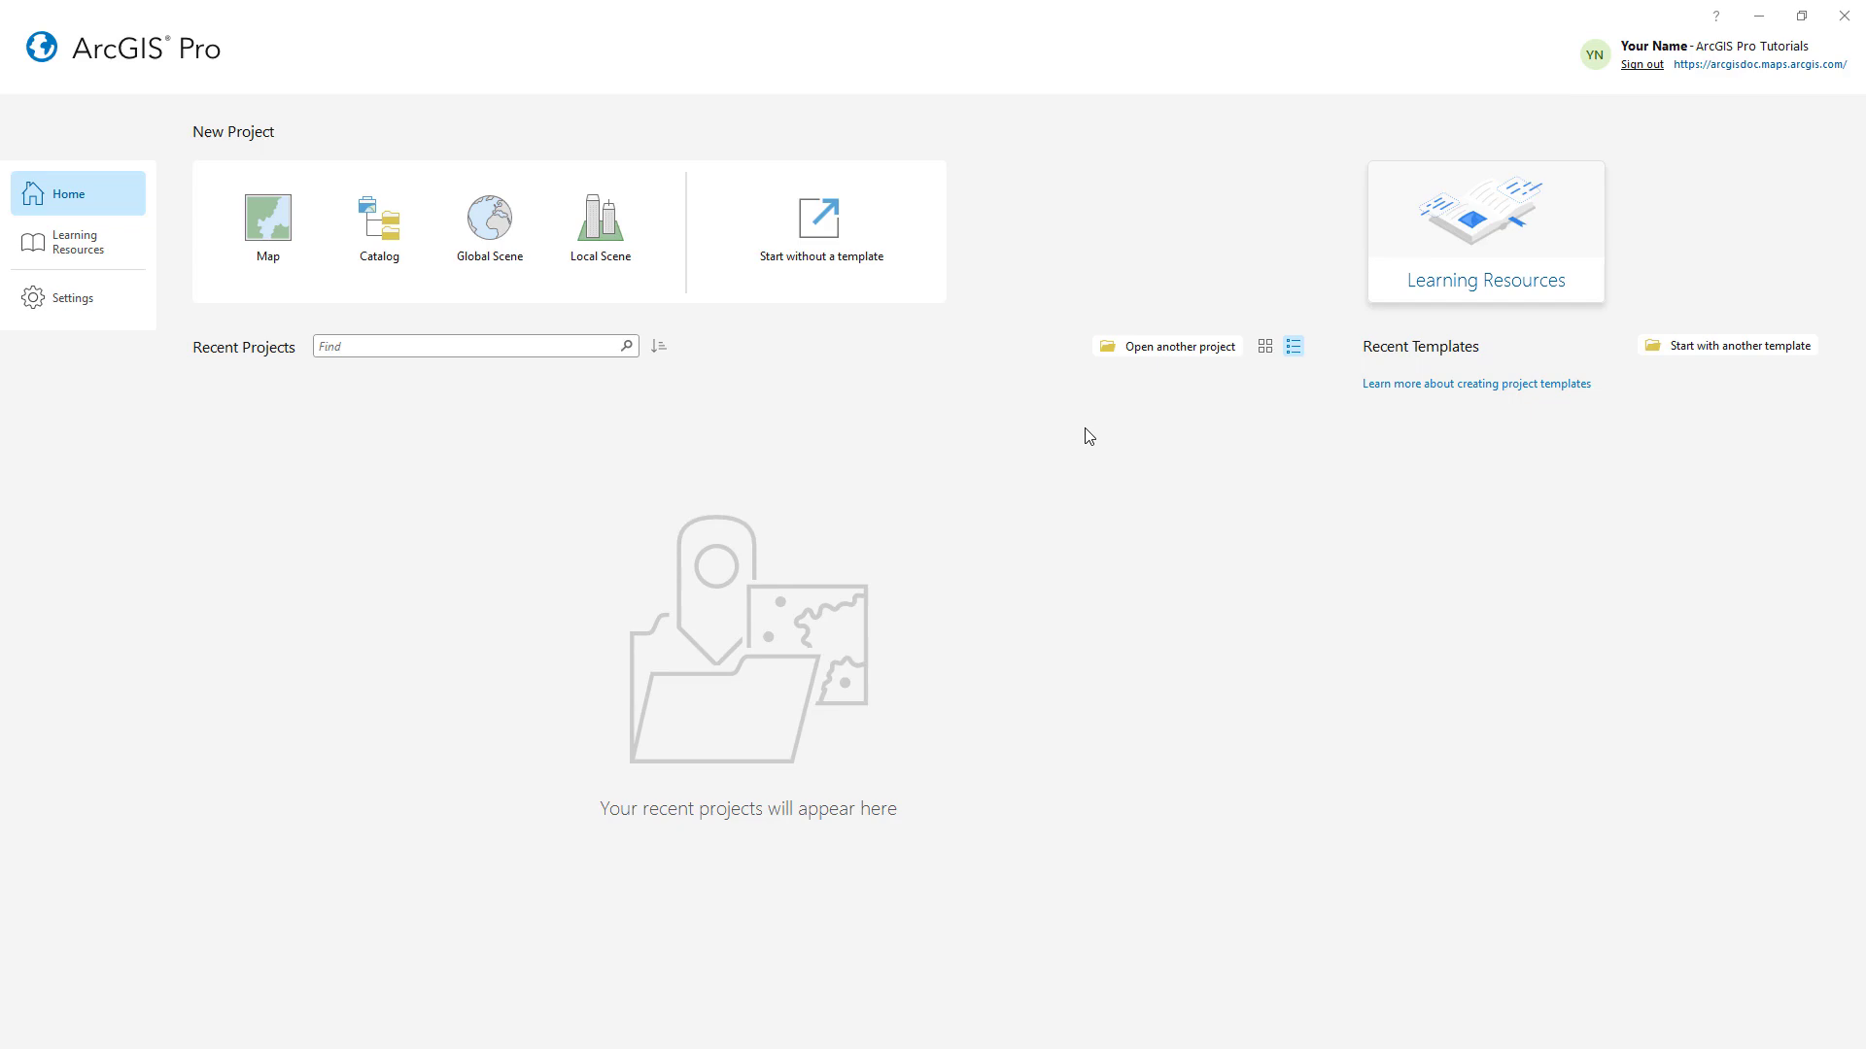
- Search ArcGIS Online for 'Make a layout' and open the Make_a_layout project package
left_click(1133, 347)
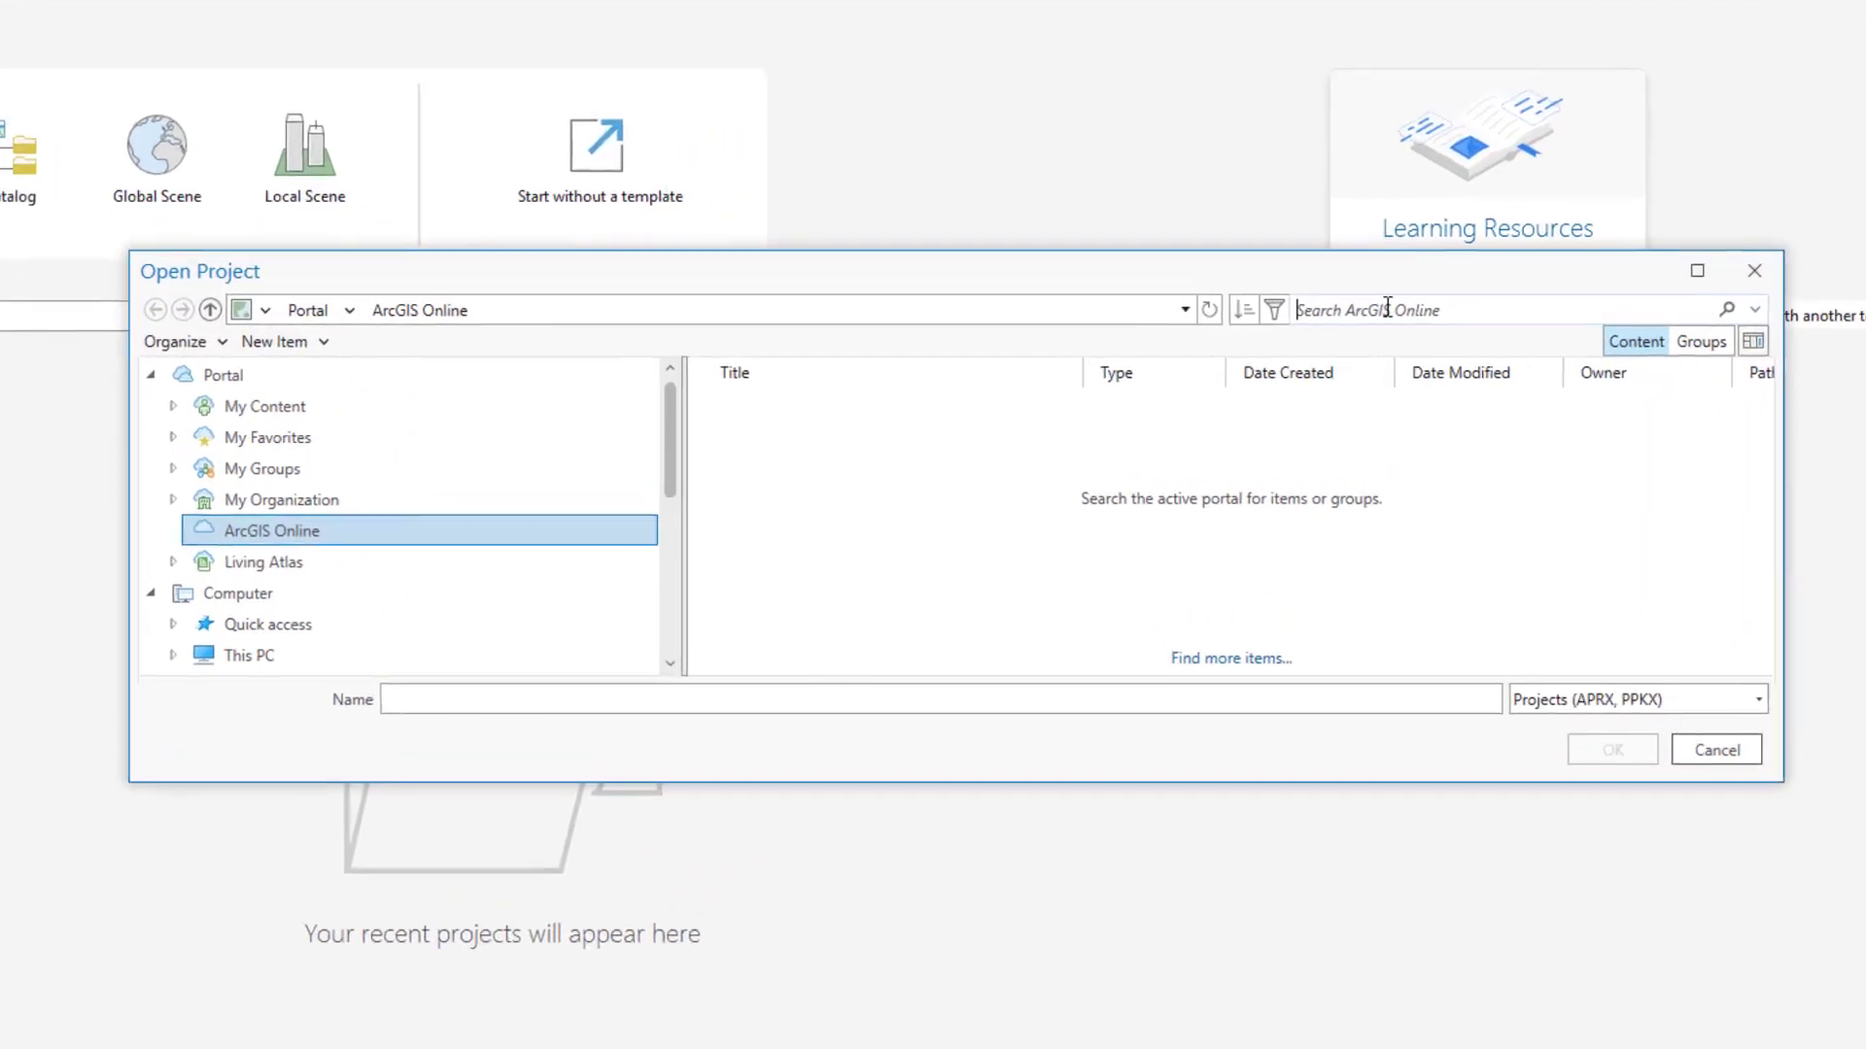
type("Make a layout")
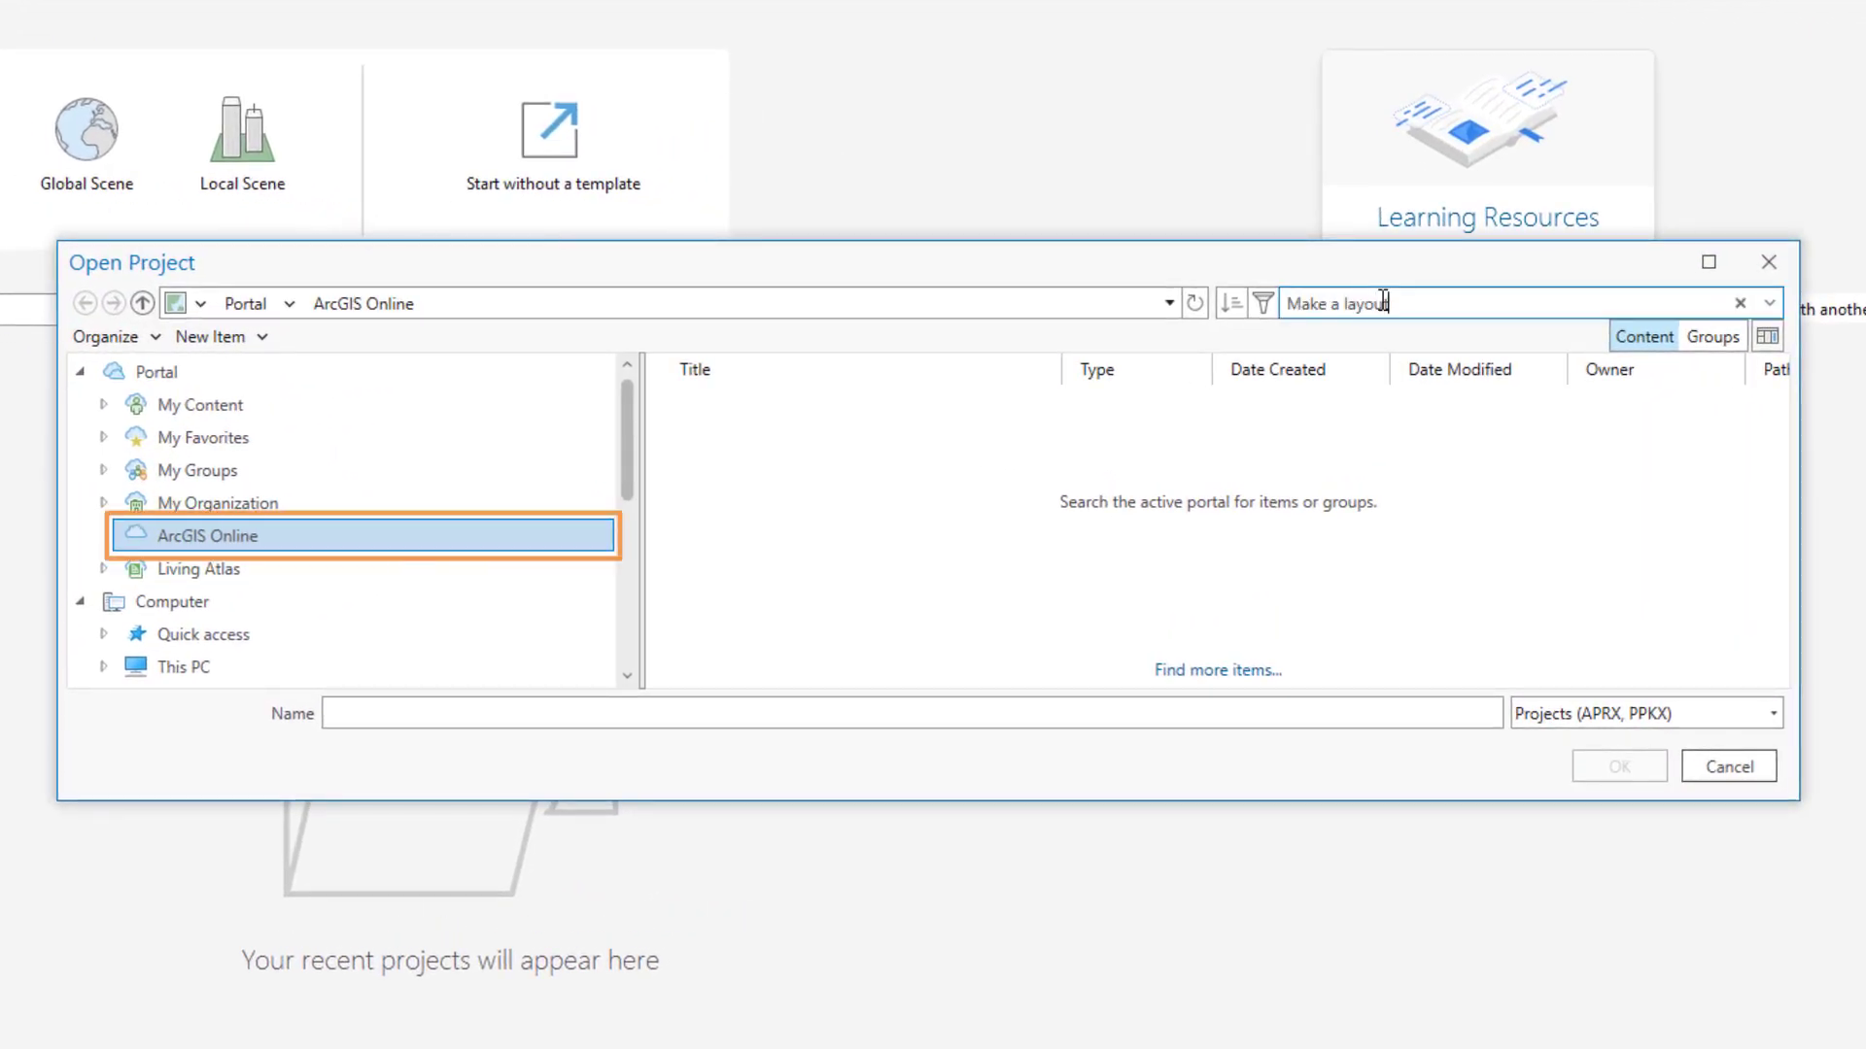
key("Return")
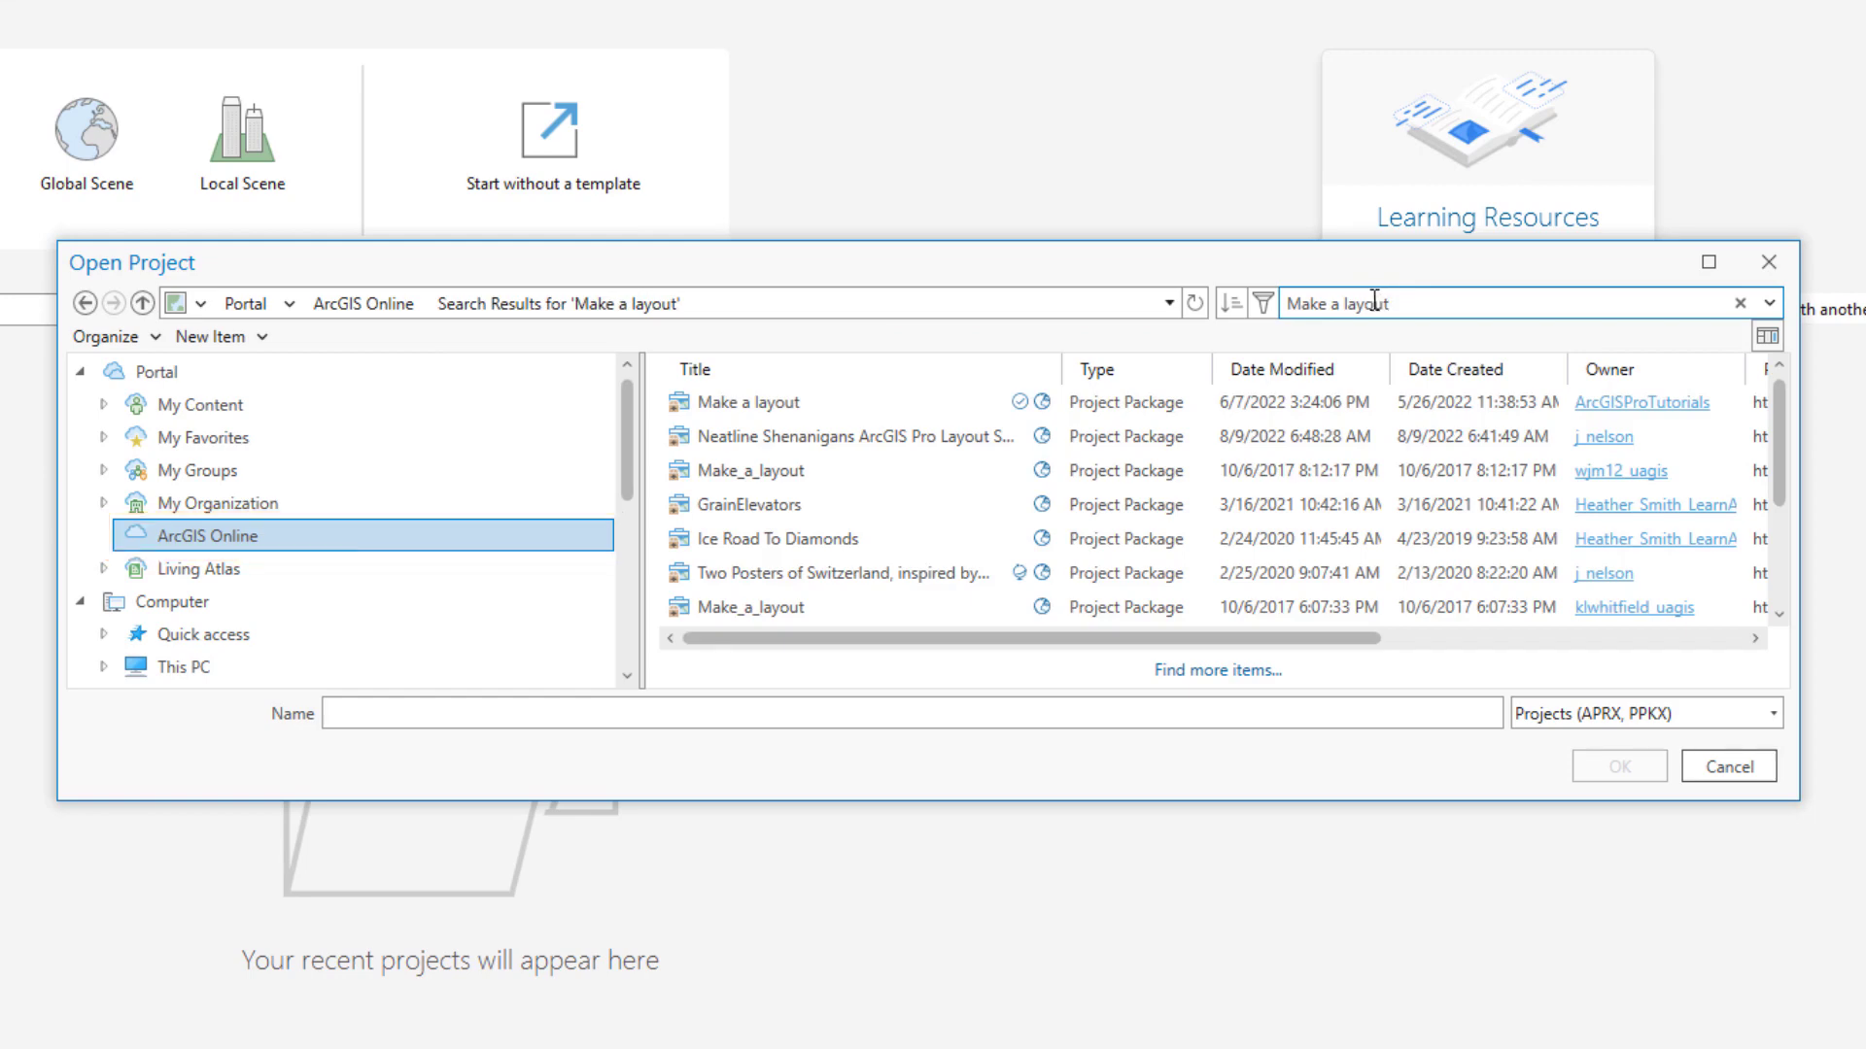
left_click(931, 404)
left_click(1619, 767)
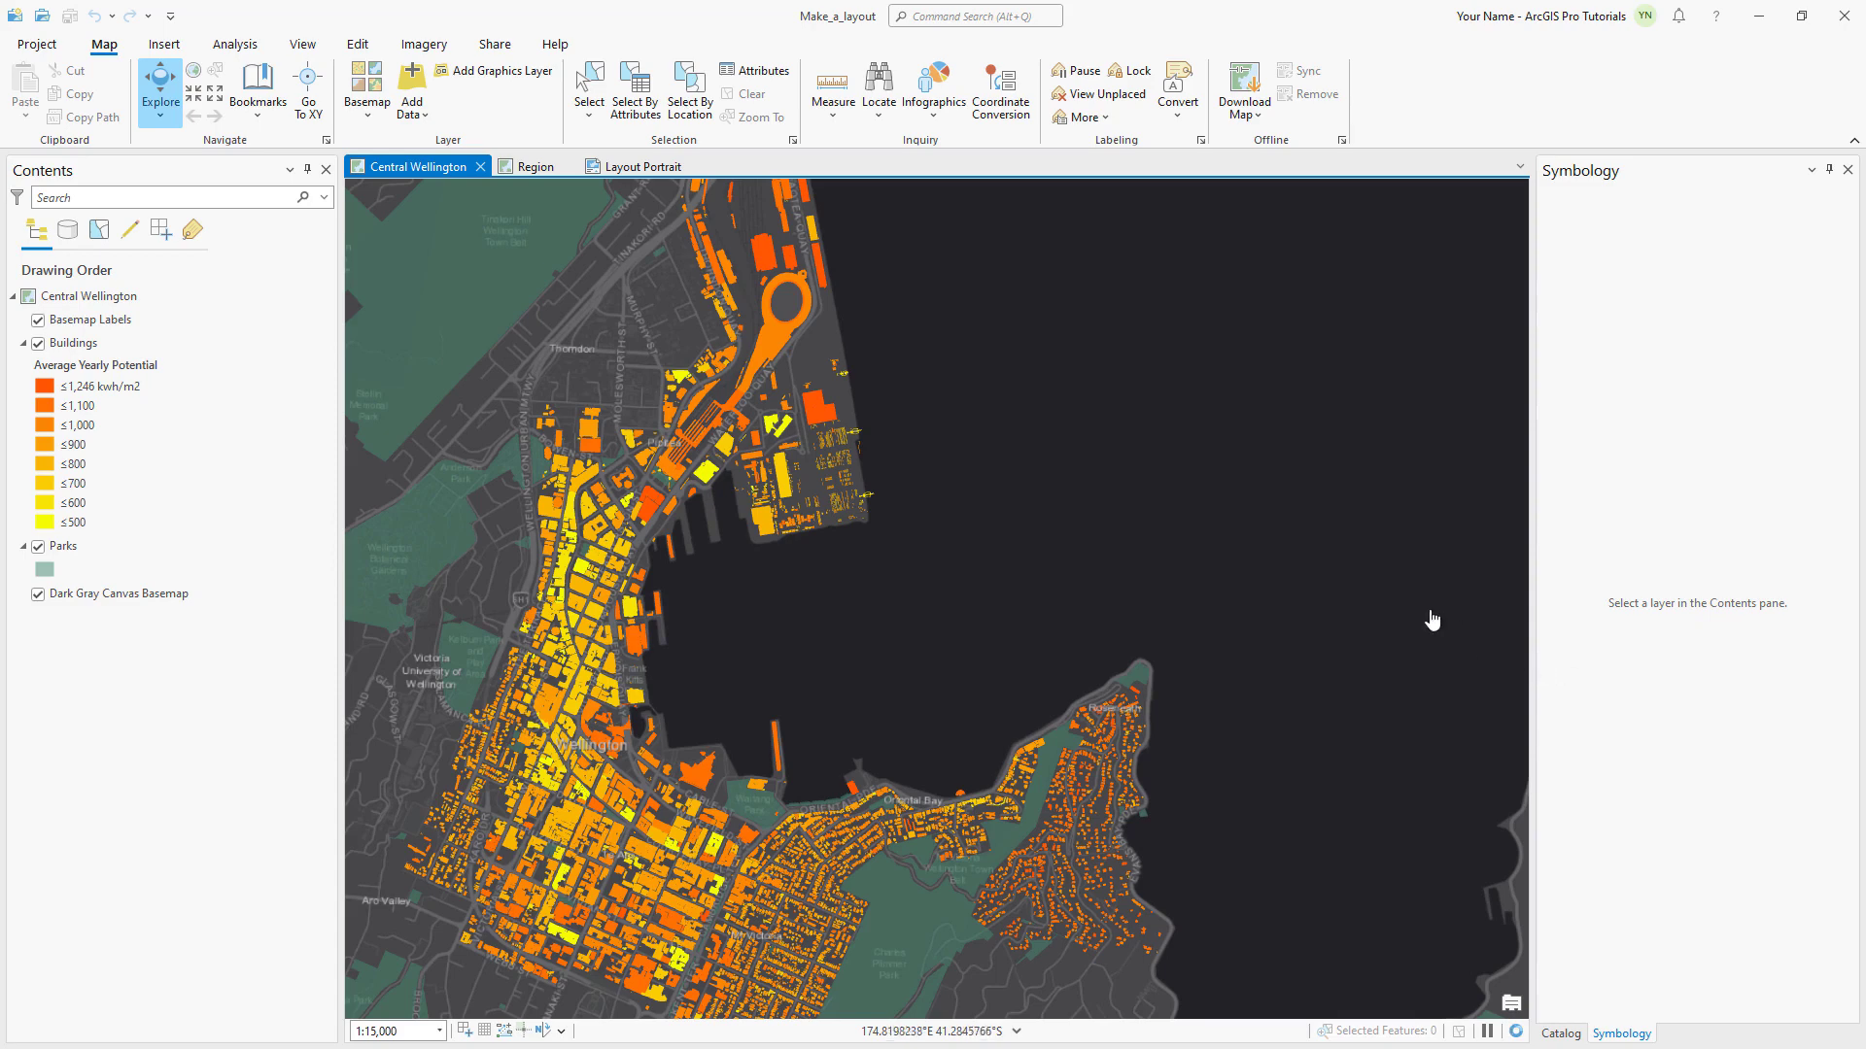
- Reset panes for mapping, then view the Region map and the Layout Portrait layout
left_click(309, 47)
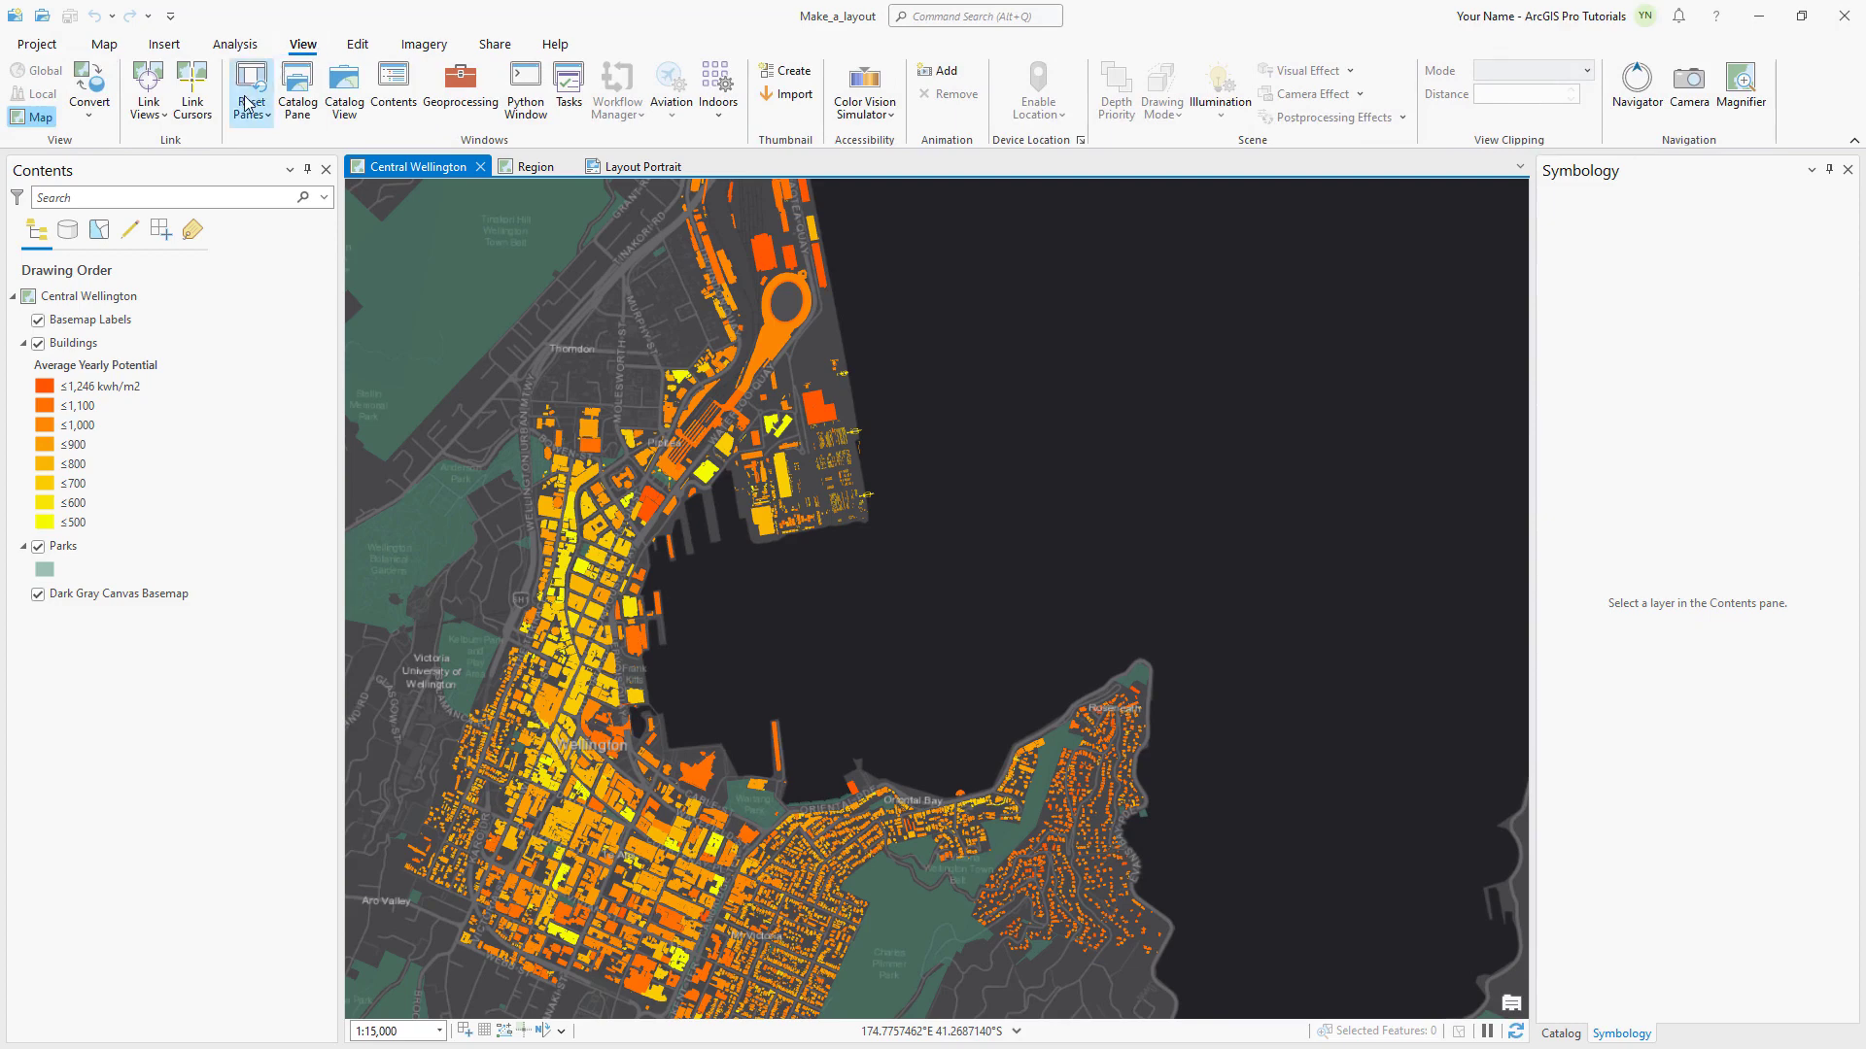
left_click(248, 104)
left_click(292, 143)
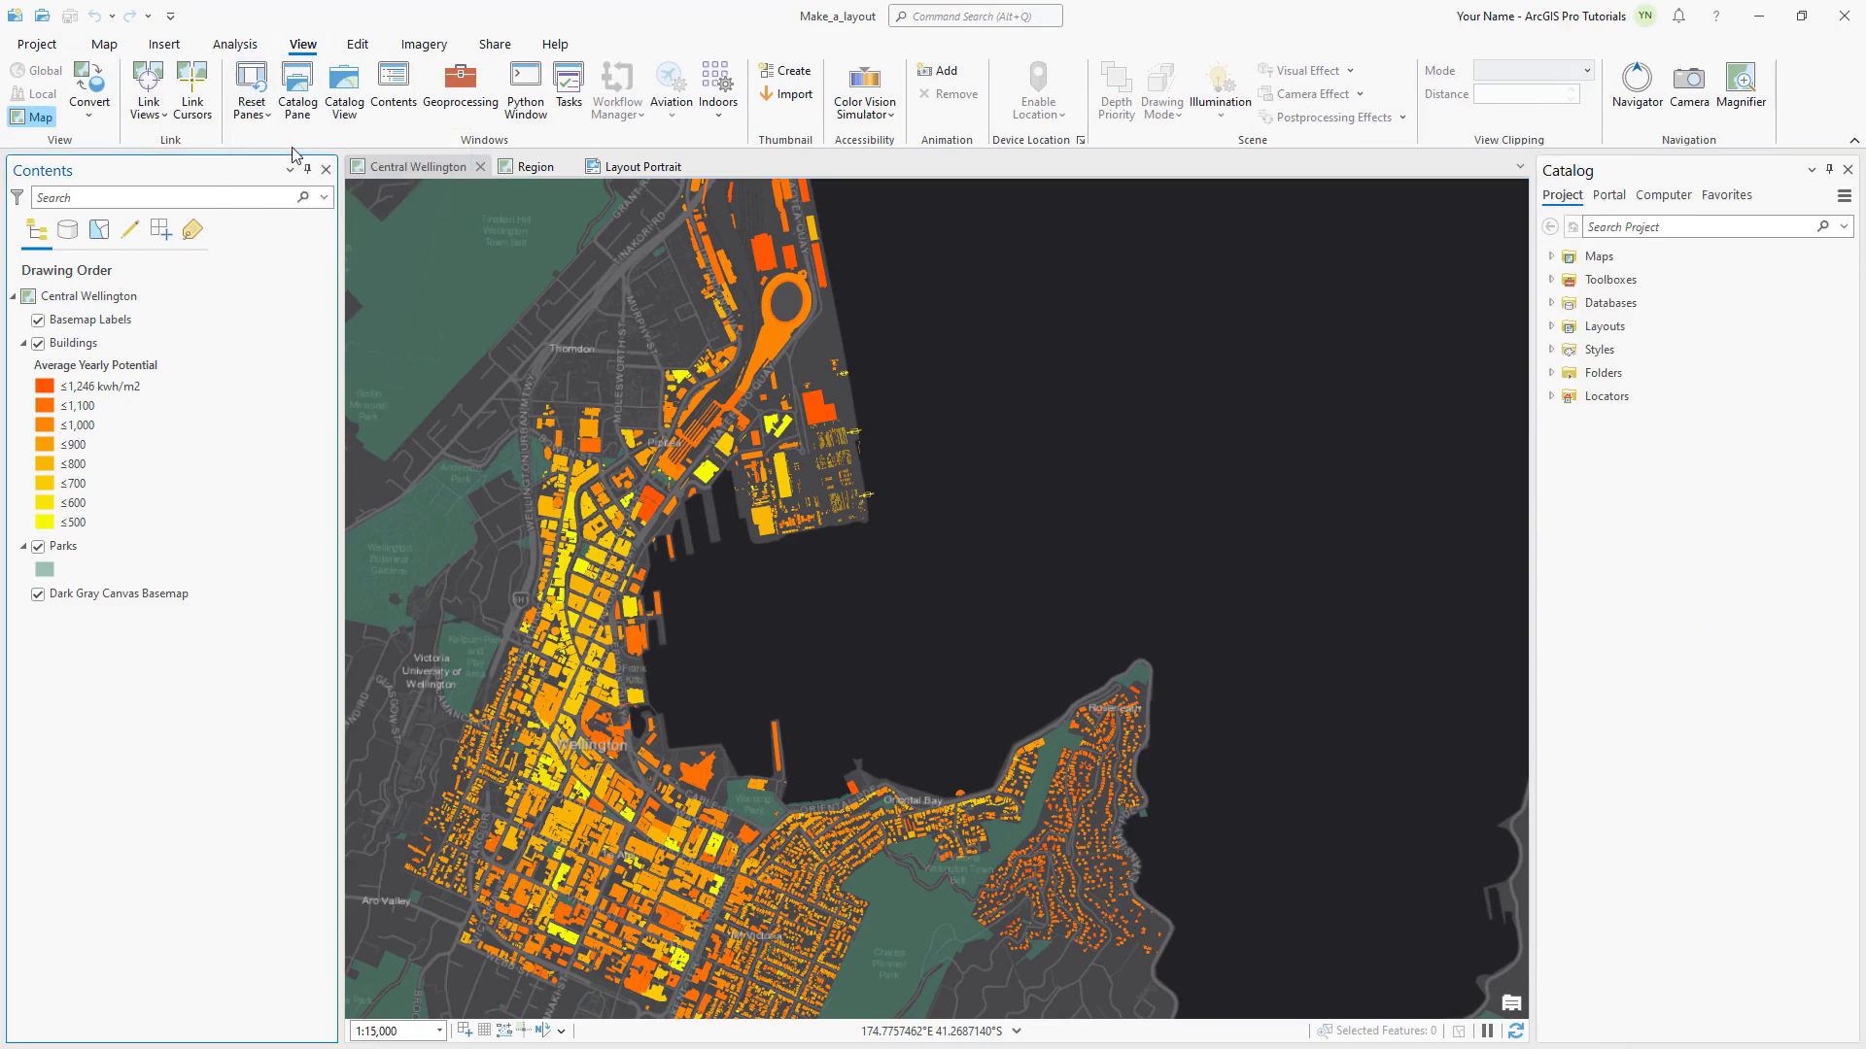
left_click(535, 170)
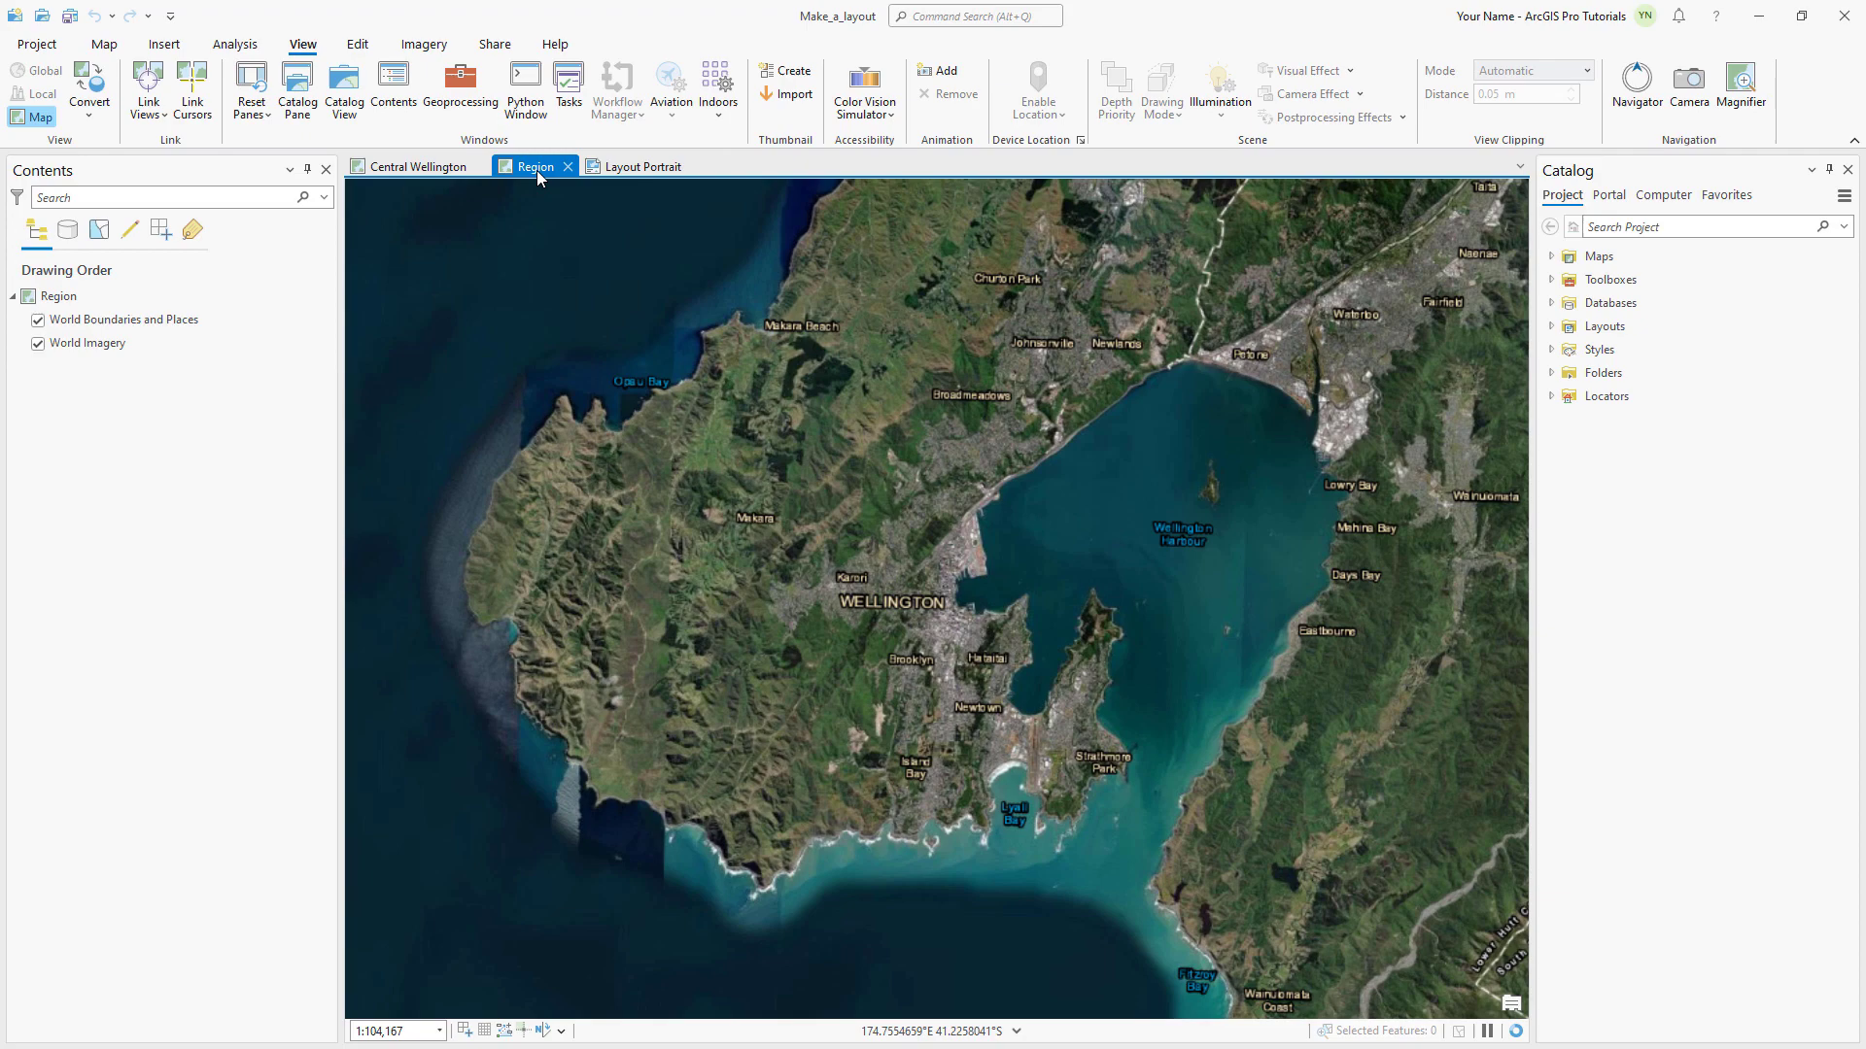
left_click(638, 167)
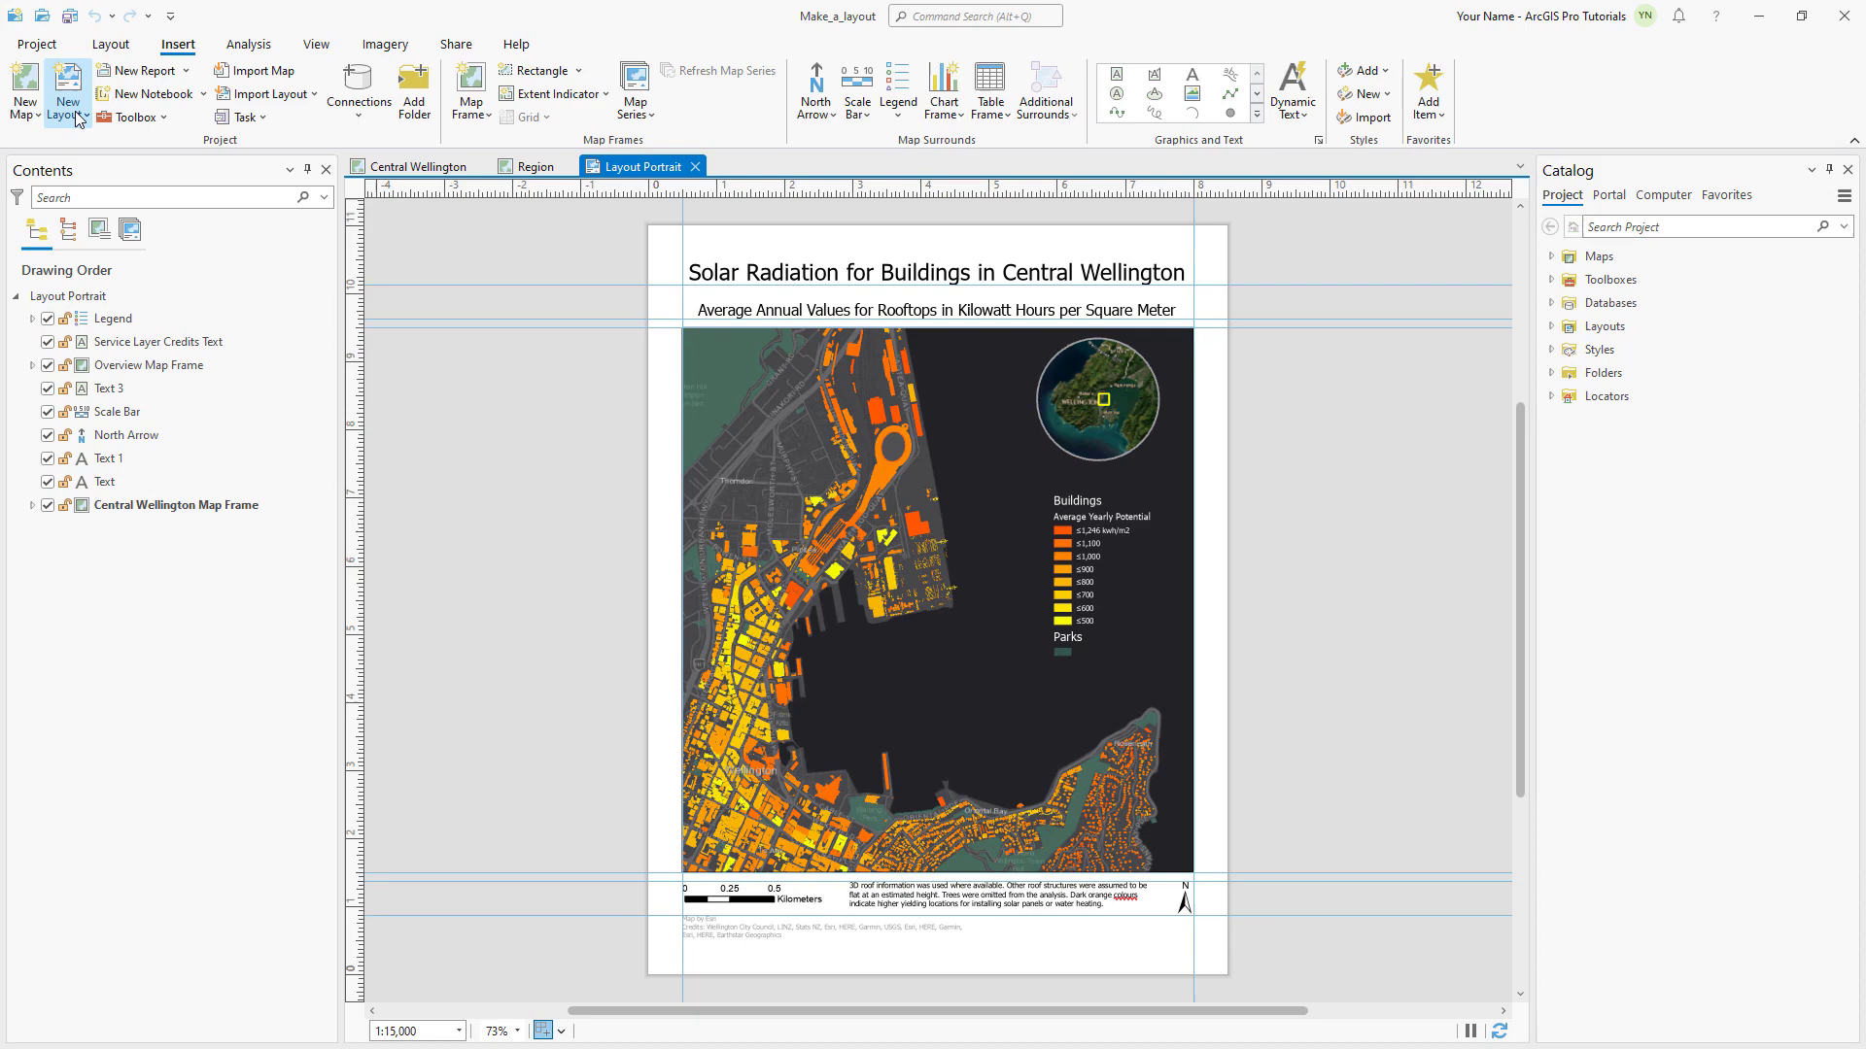
- Insert an ANSI Landscape Letter layout and rename it 'Layout Landscape' in its properties
left_click(68, 117)
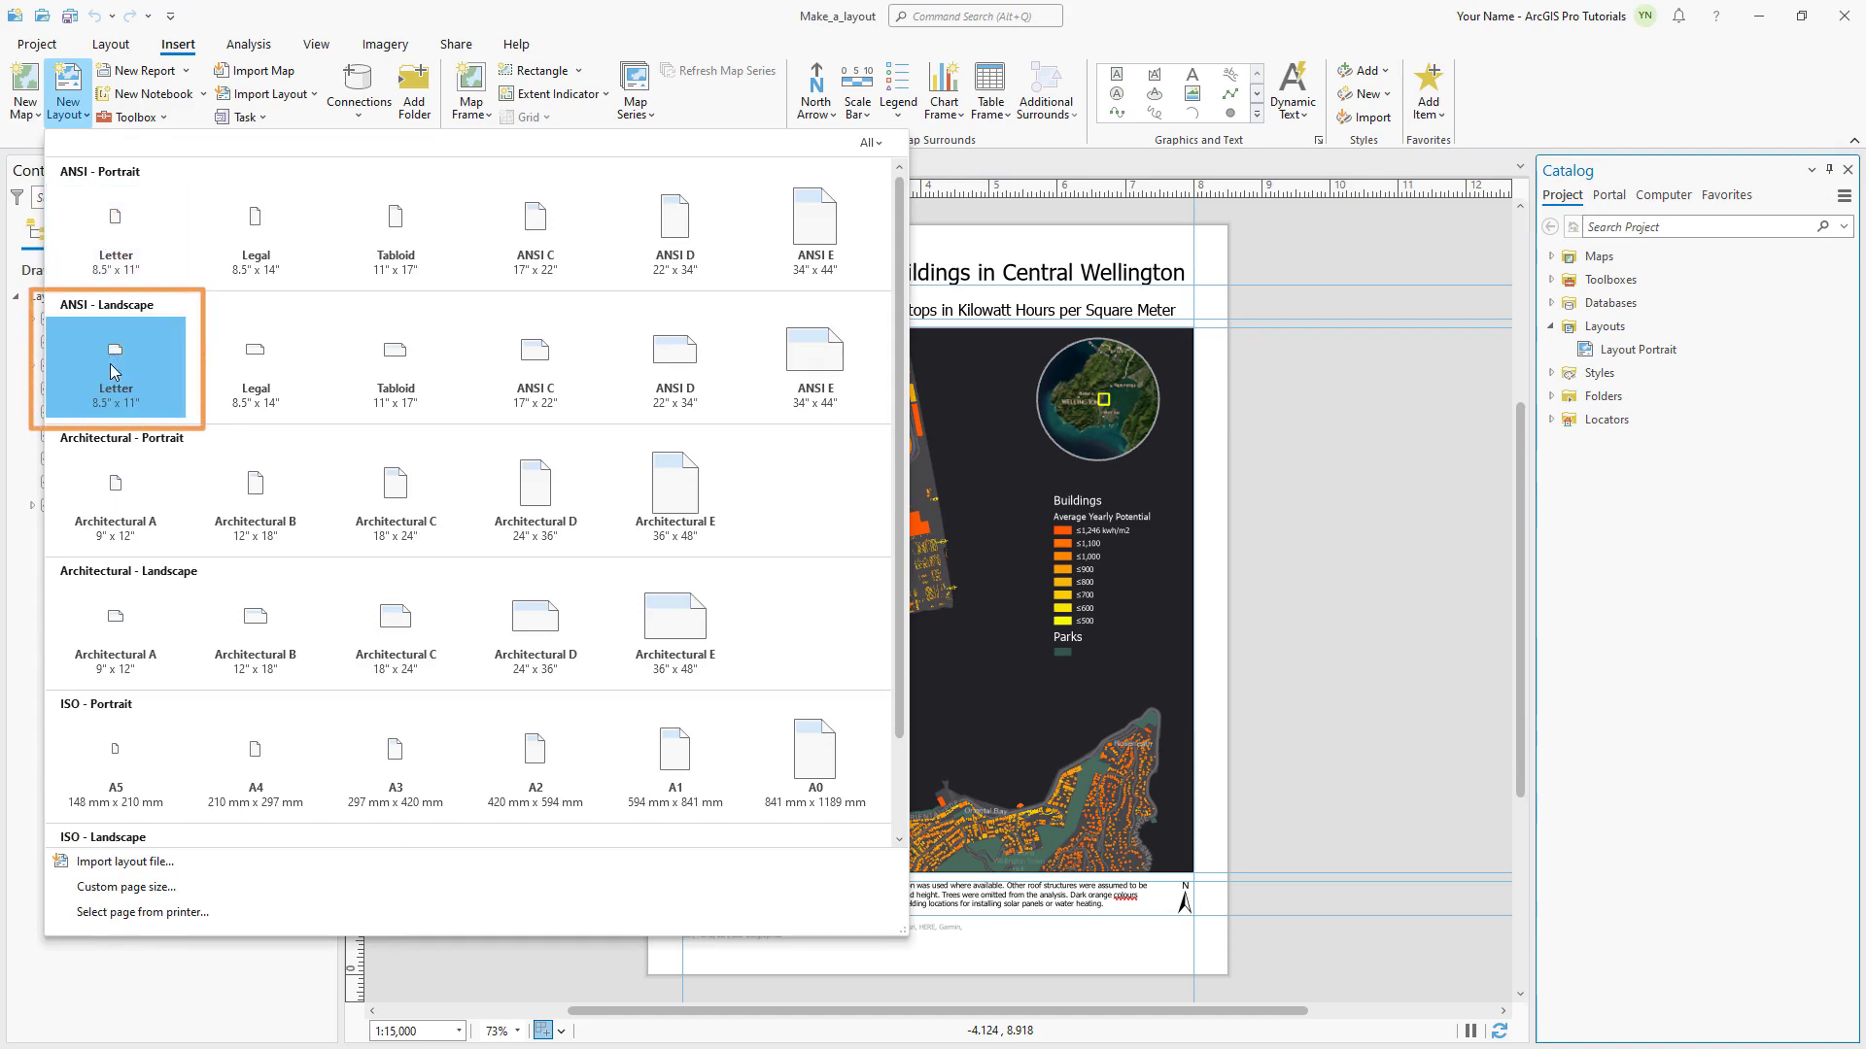
left_click(112, 369)
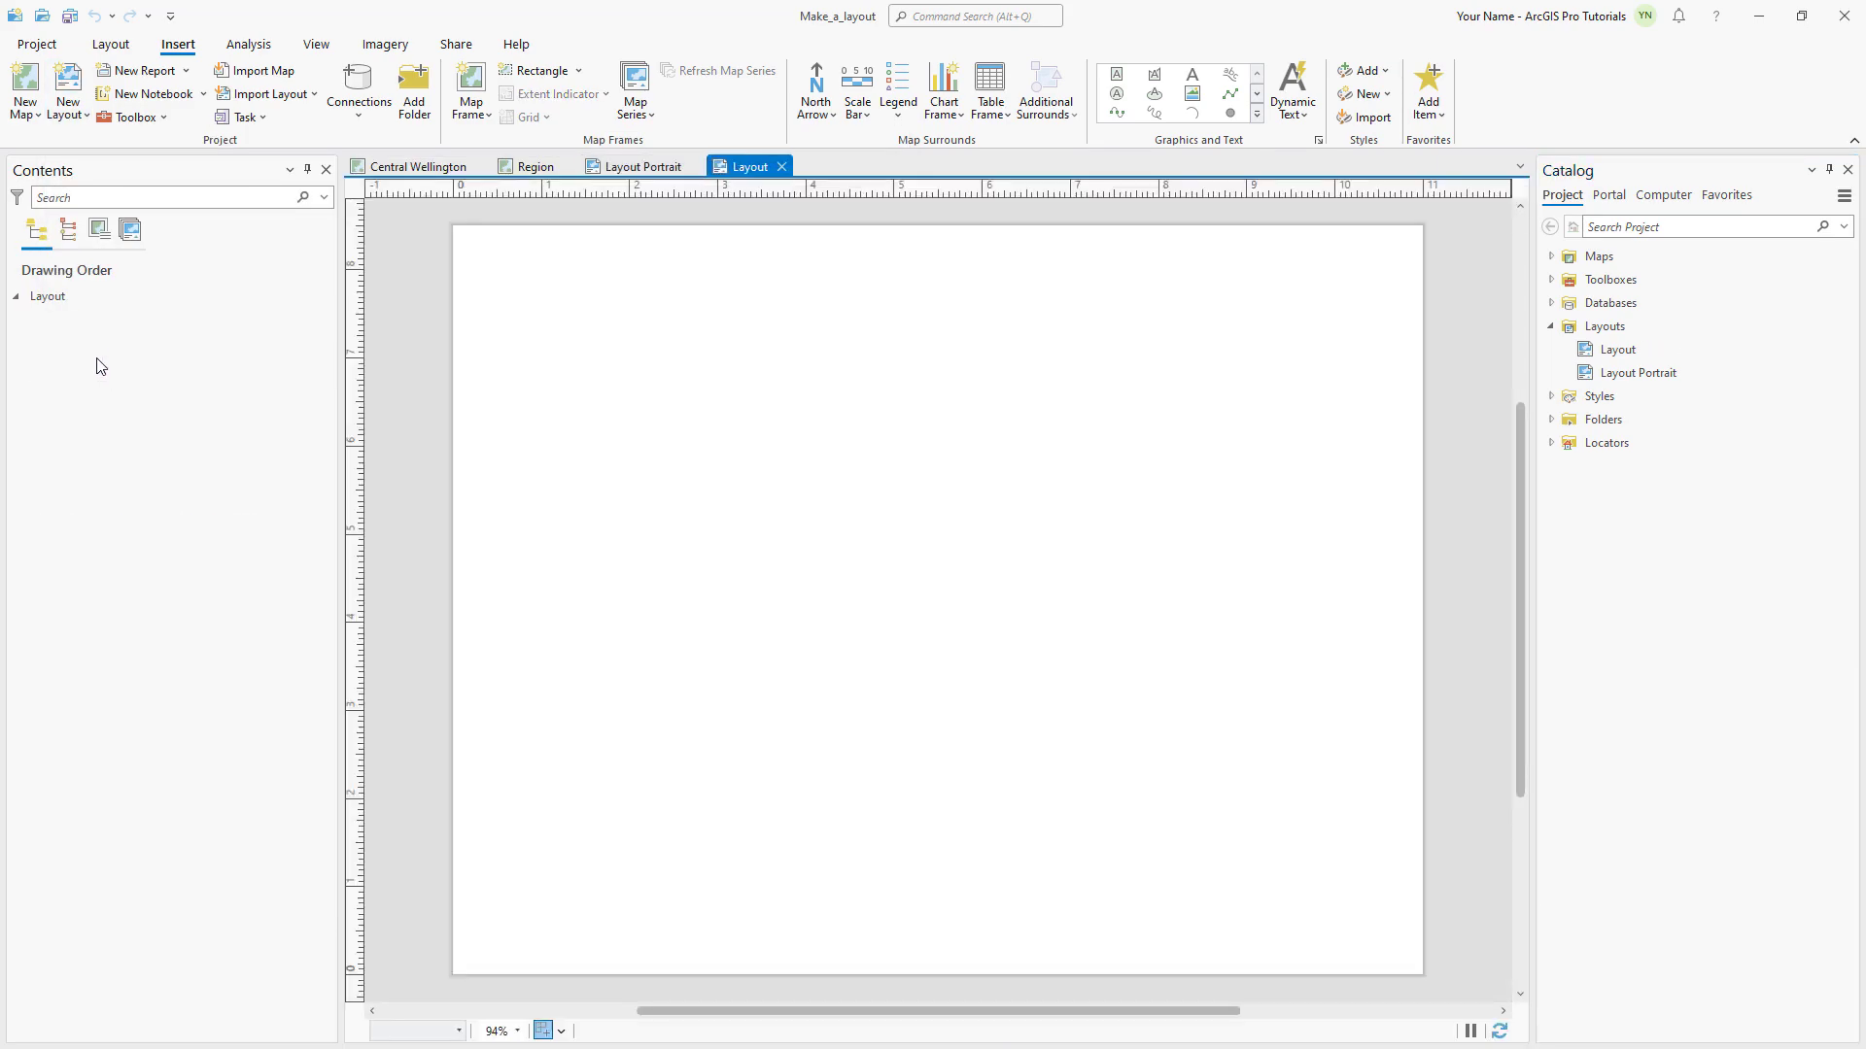
left_click(67, 300)
right_click(67, 300)
left_click(196, 838)
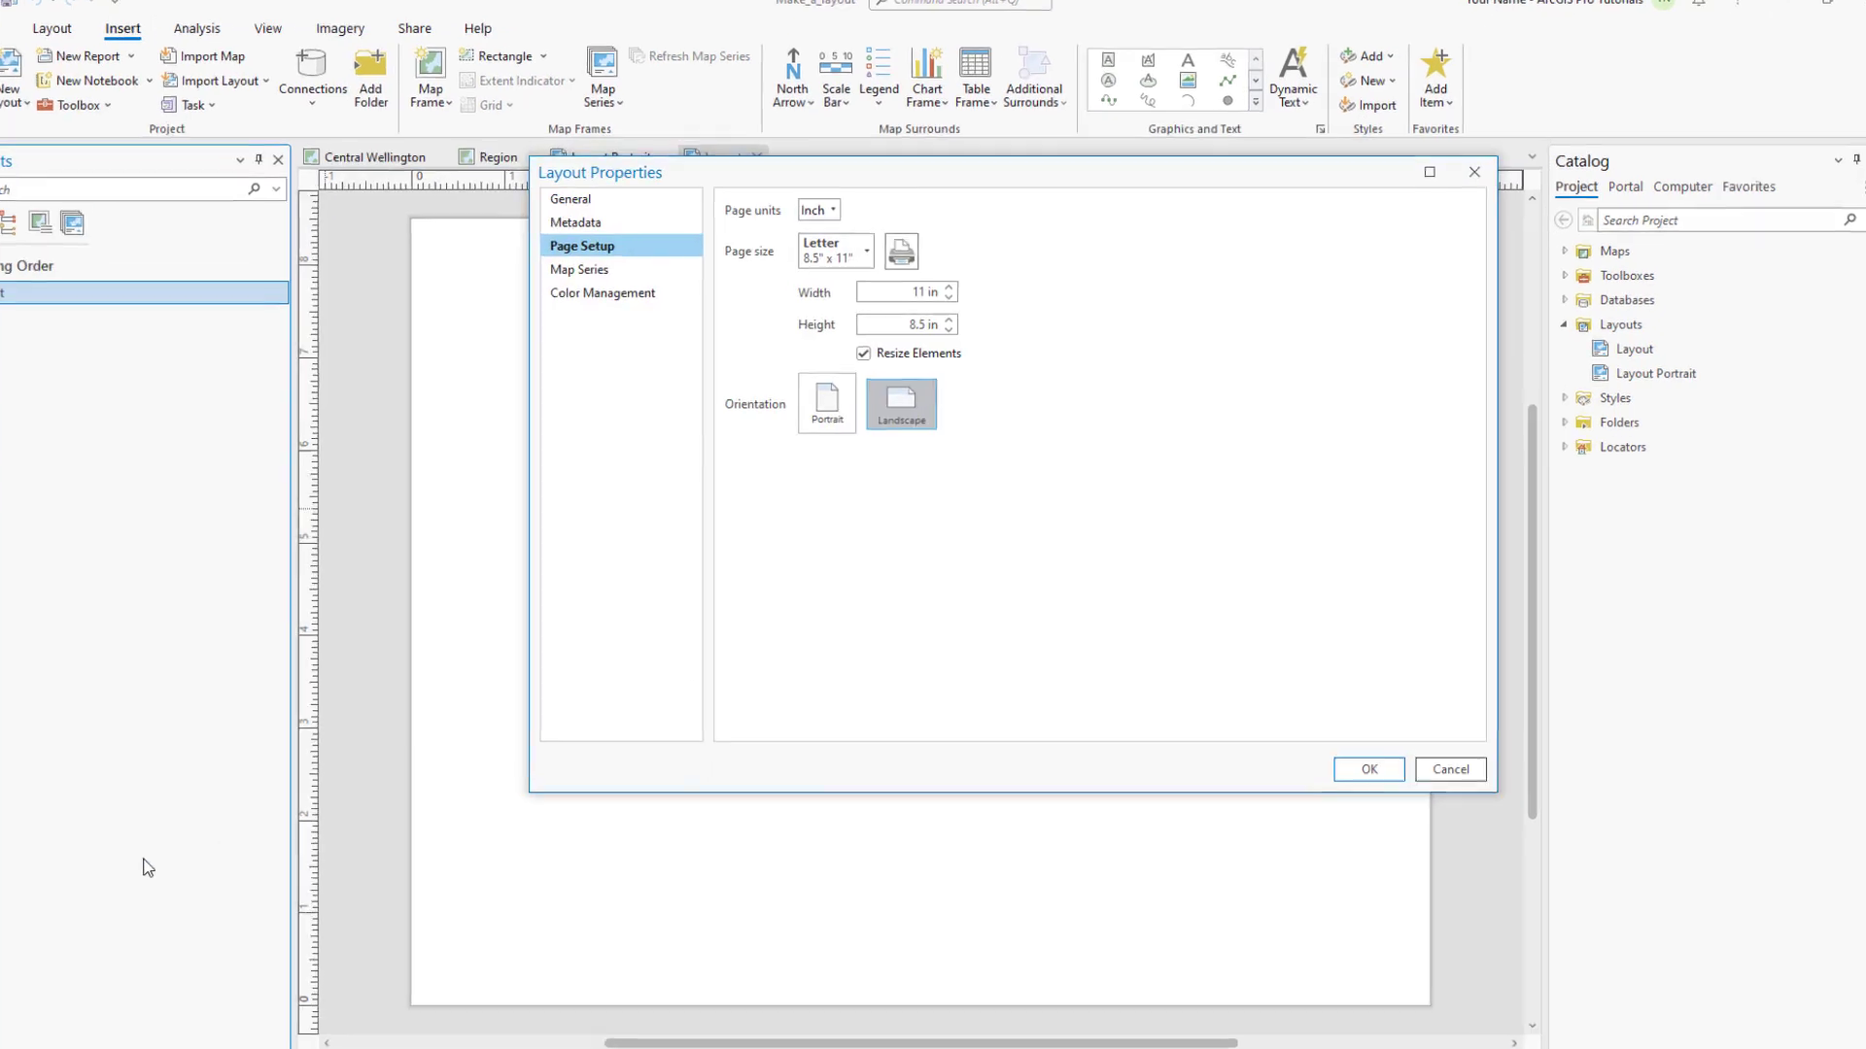
left_click(571, 198)
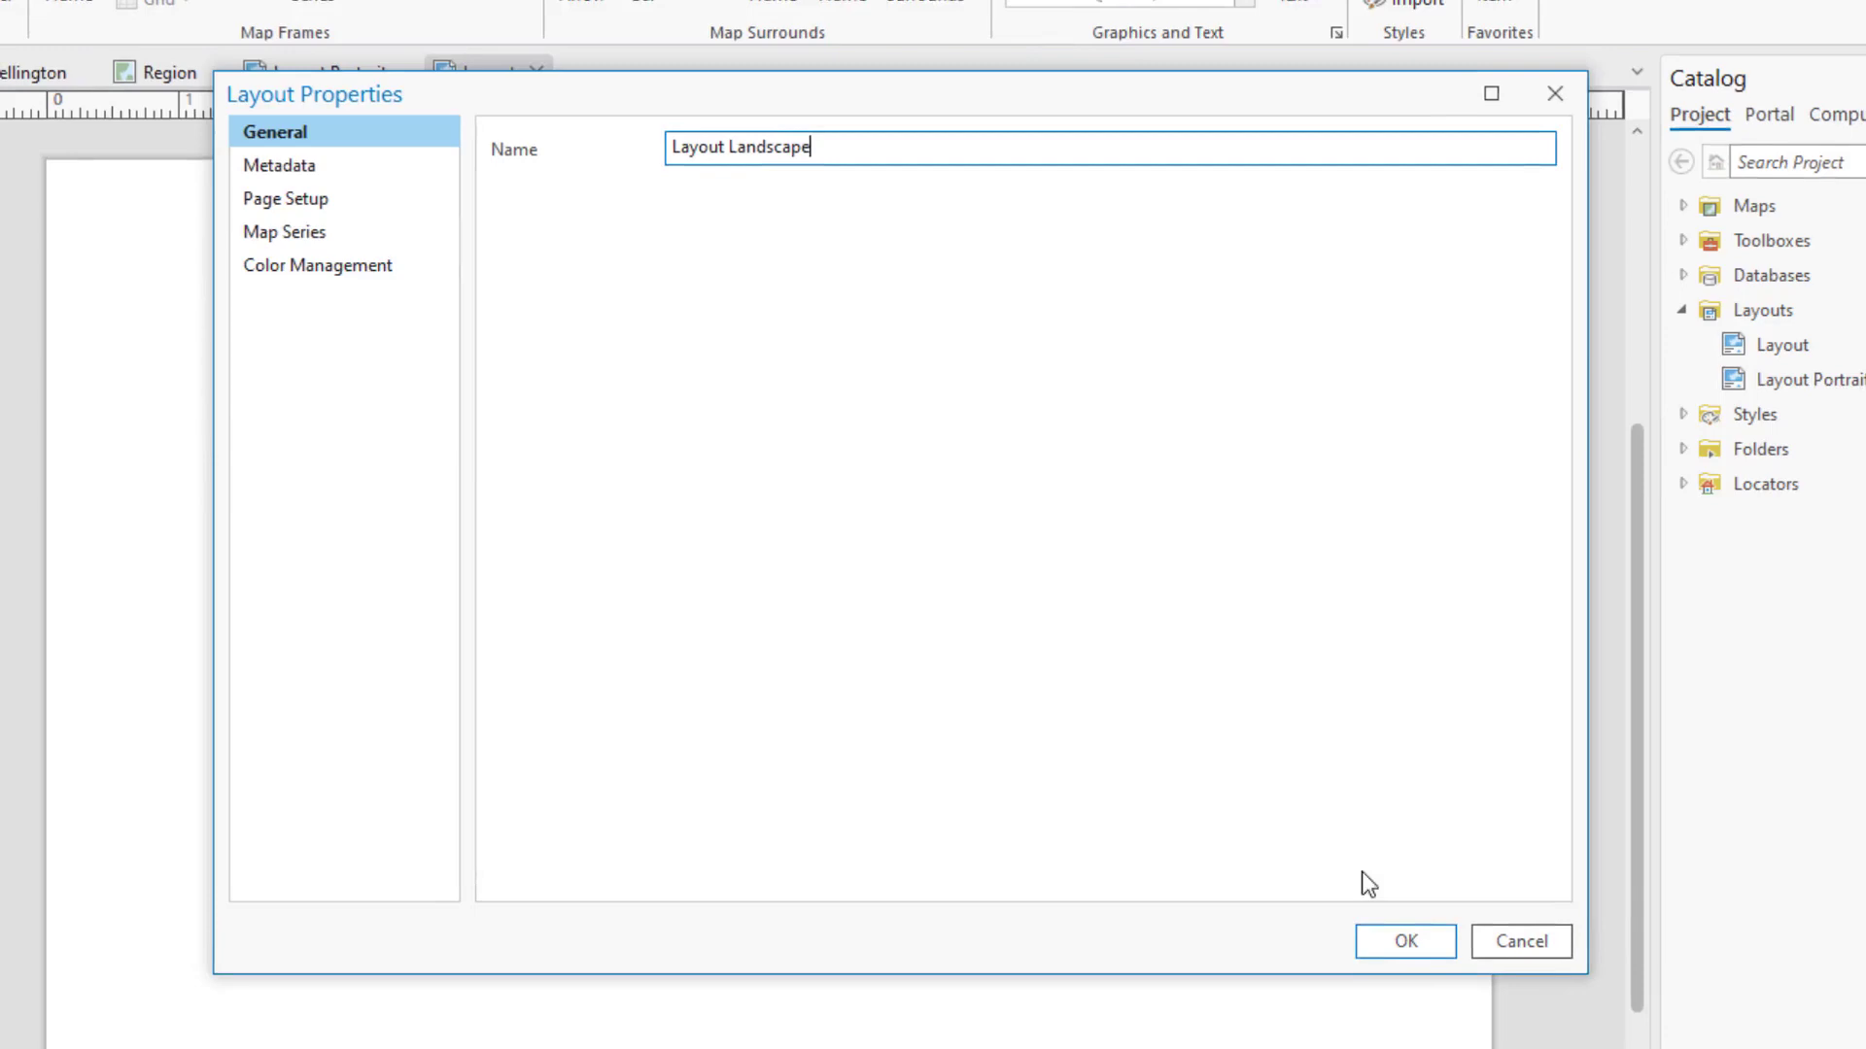
left_click(1406, 942)
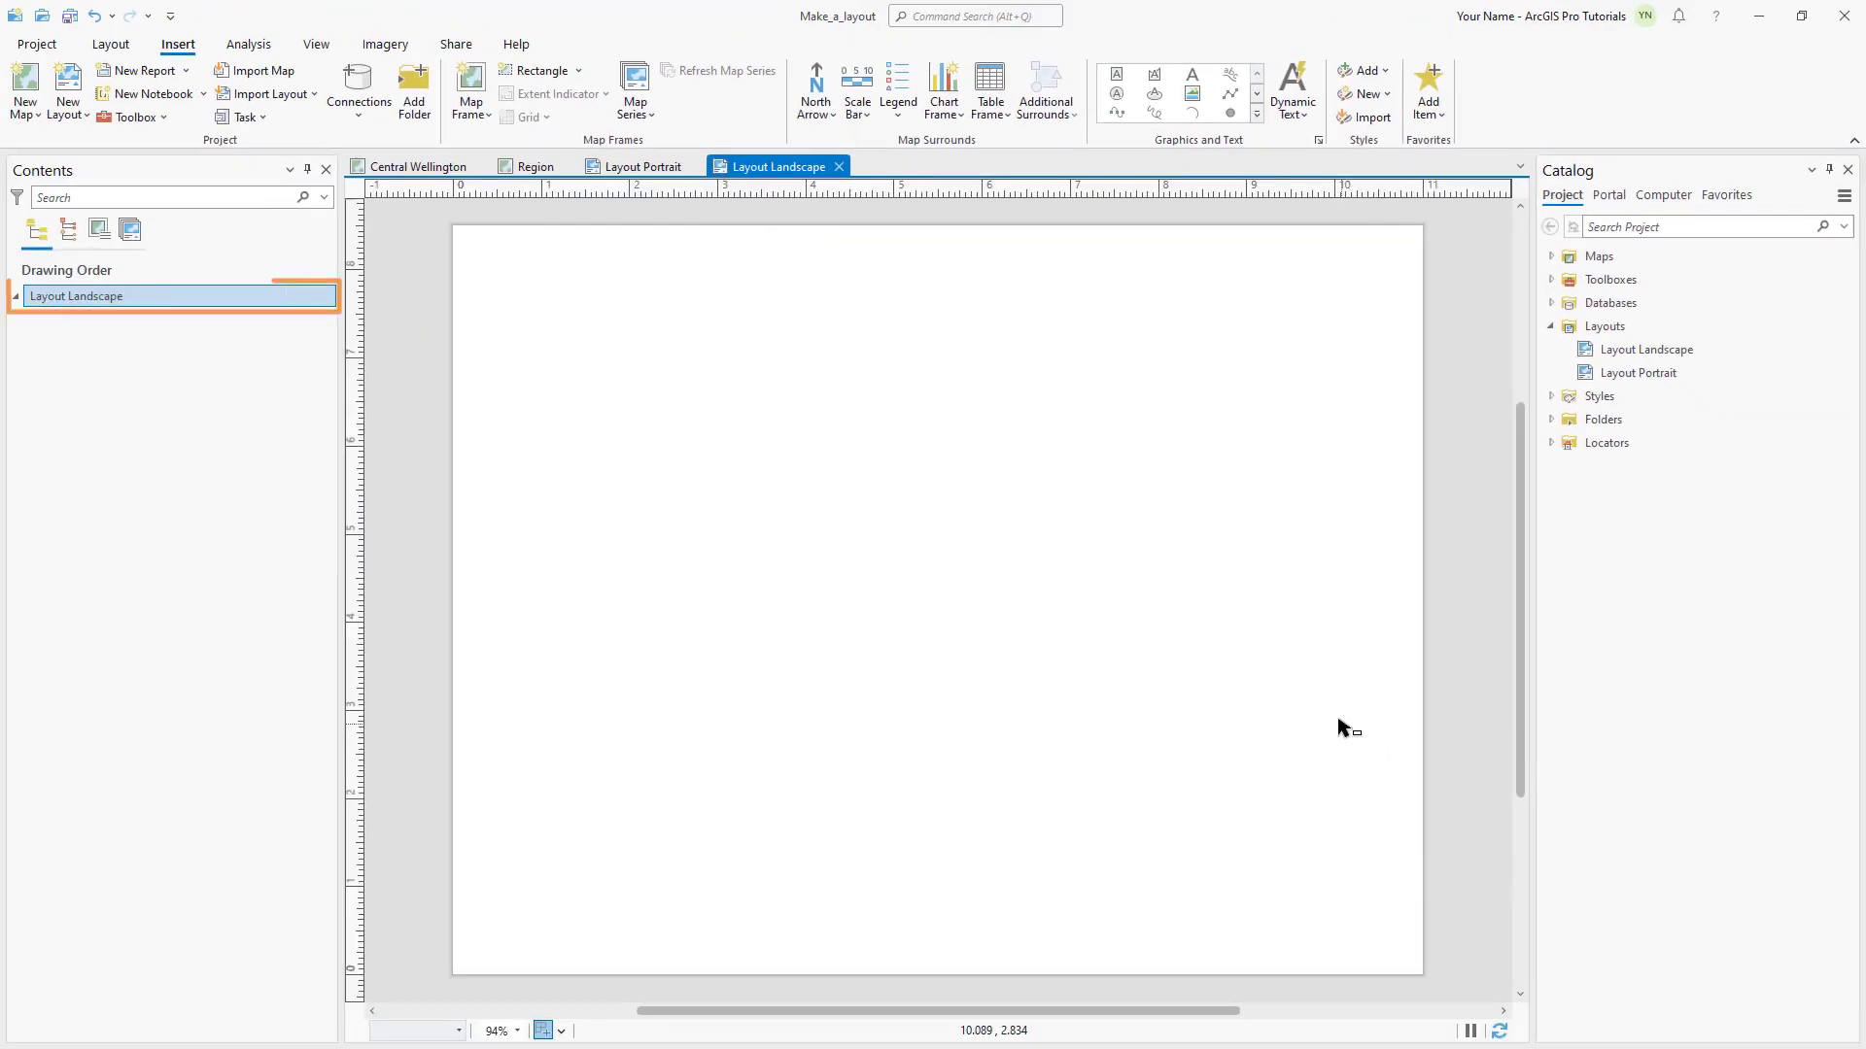
- Add guides in both directions offset 0.25 in from the page edges
right_click(865, 188)
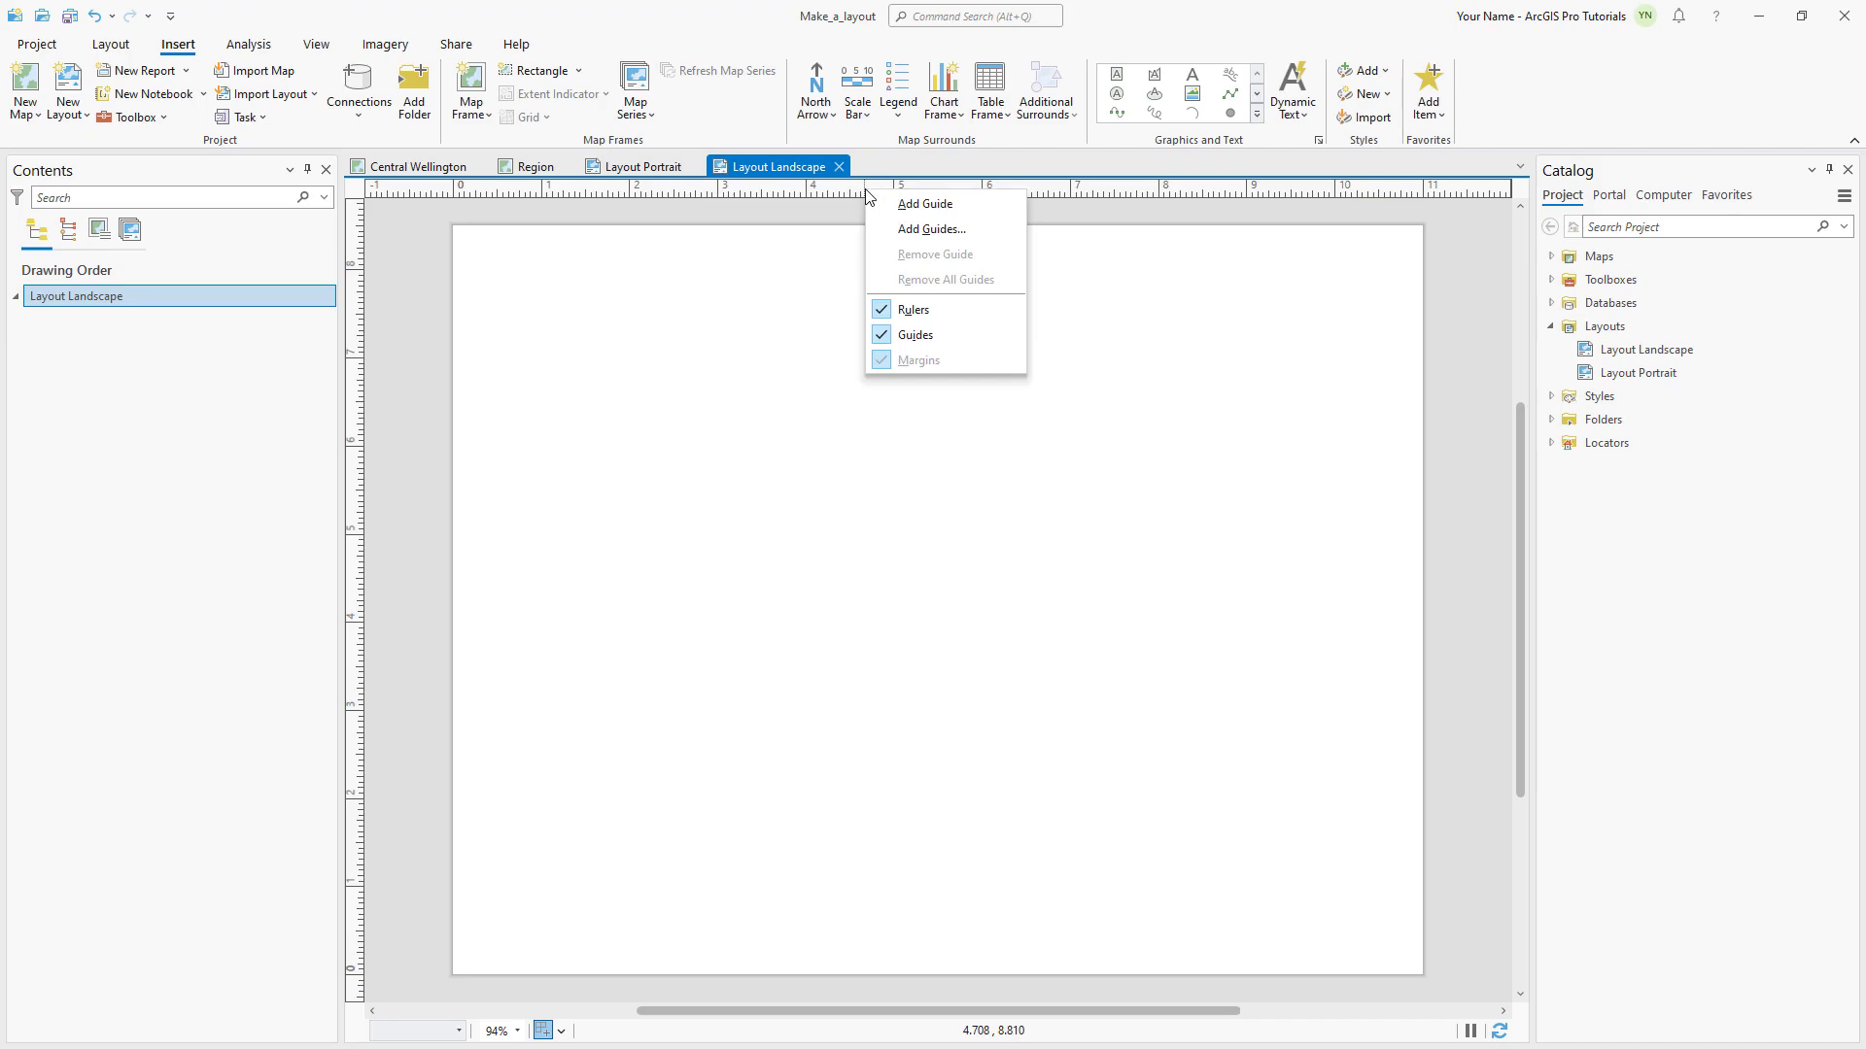
left_click(940, 233)
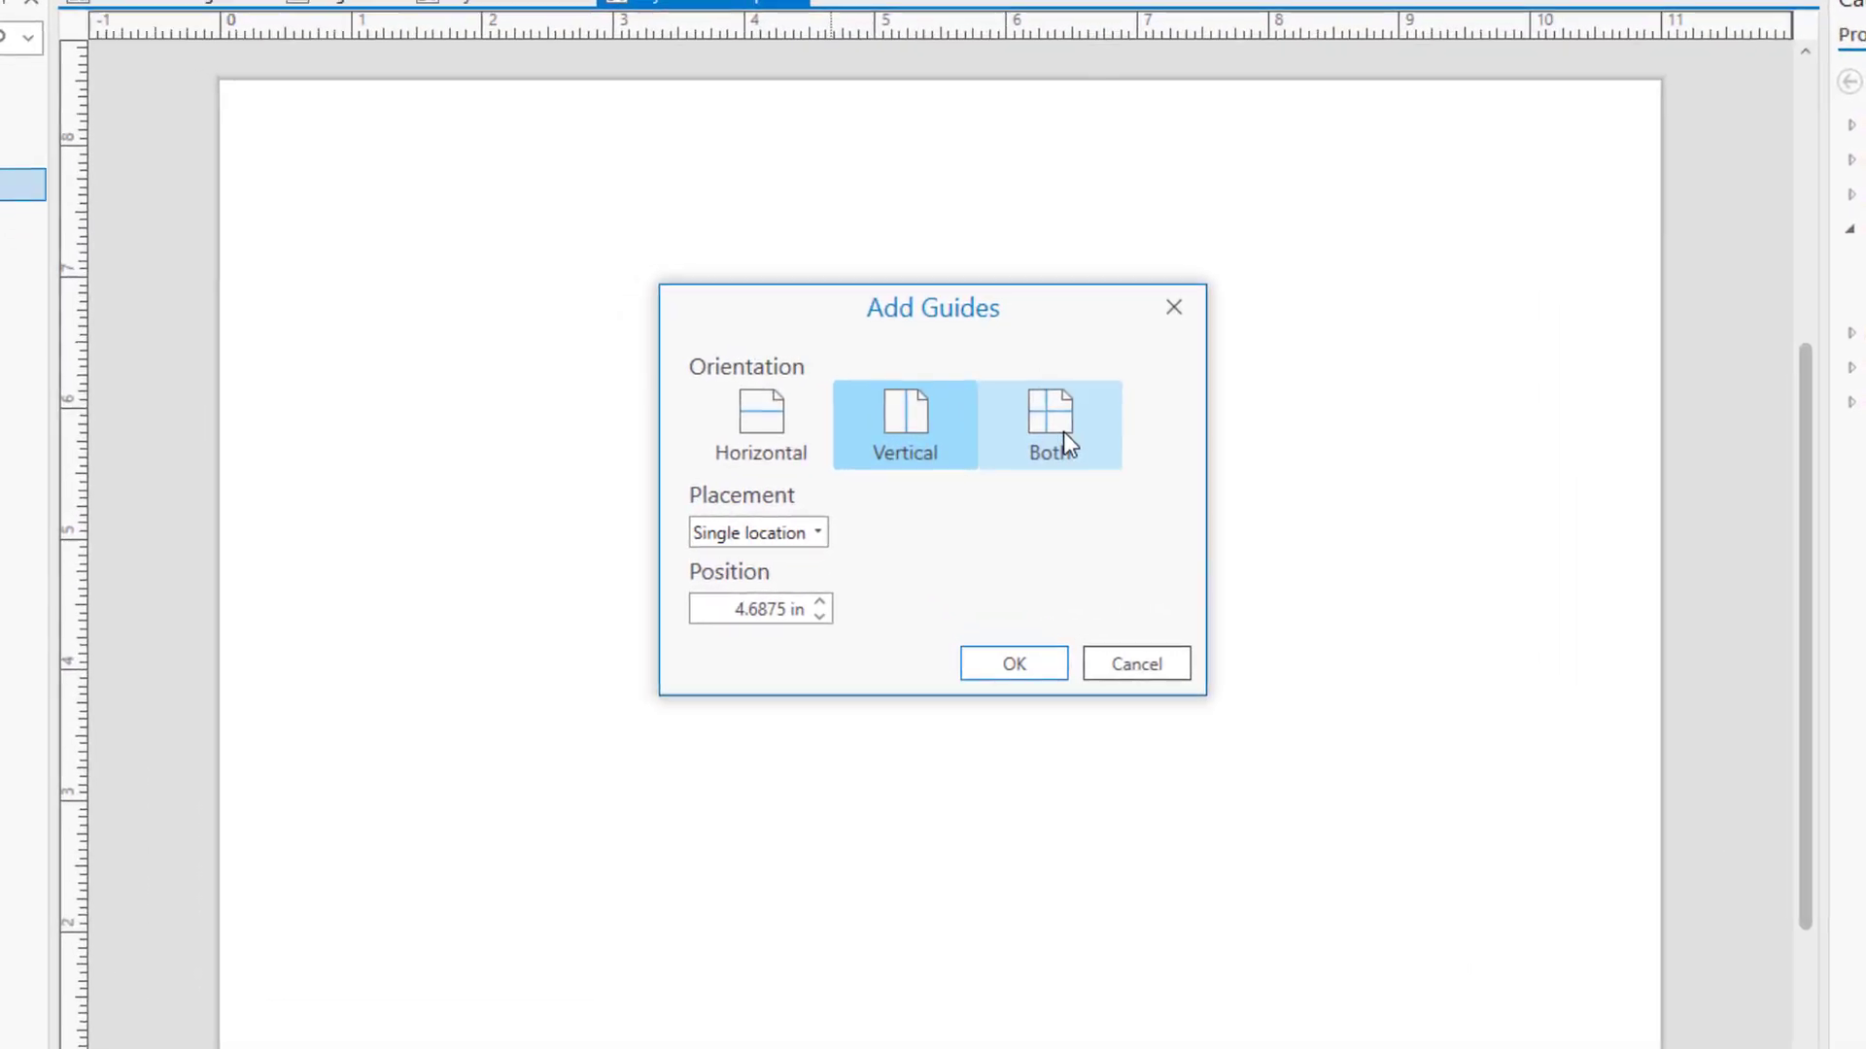
left_click(1027, 457)
left_click(816, 533)
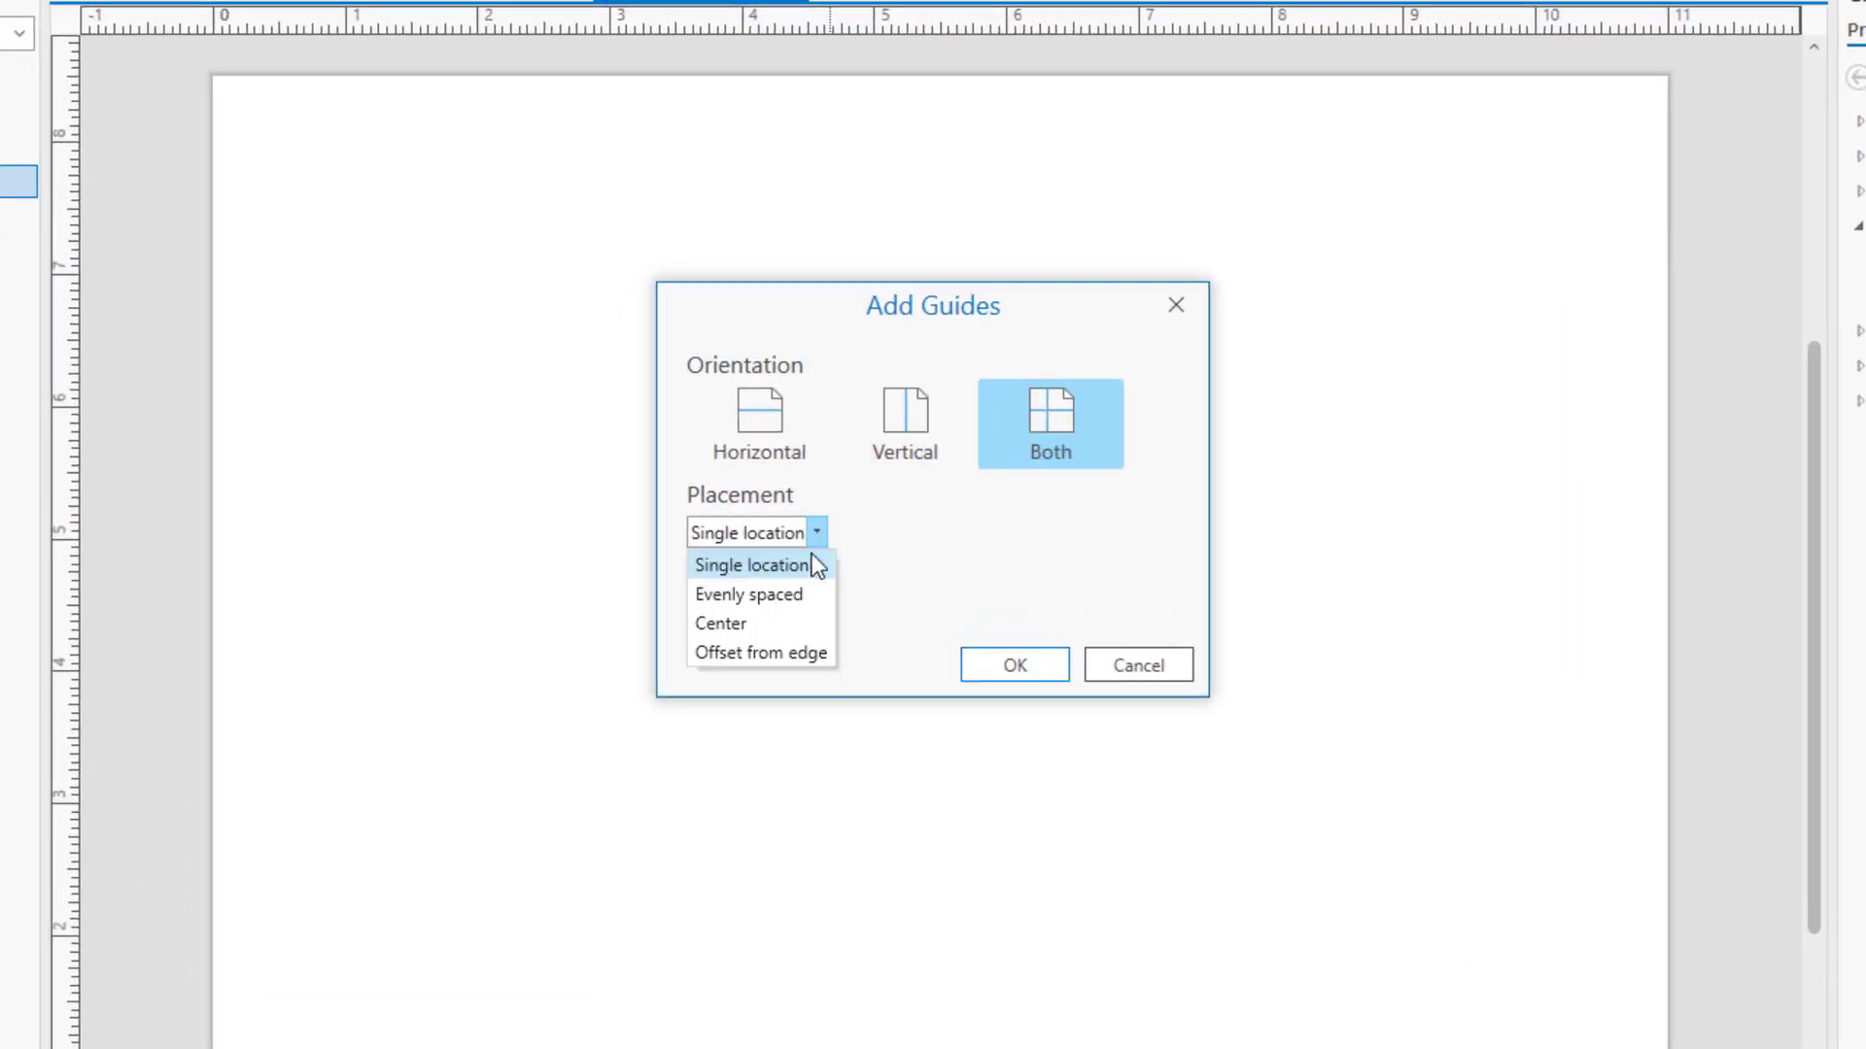
left_click(813, 653)
left_click_drag(733, 609, 835, 617)
type(".25")
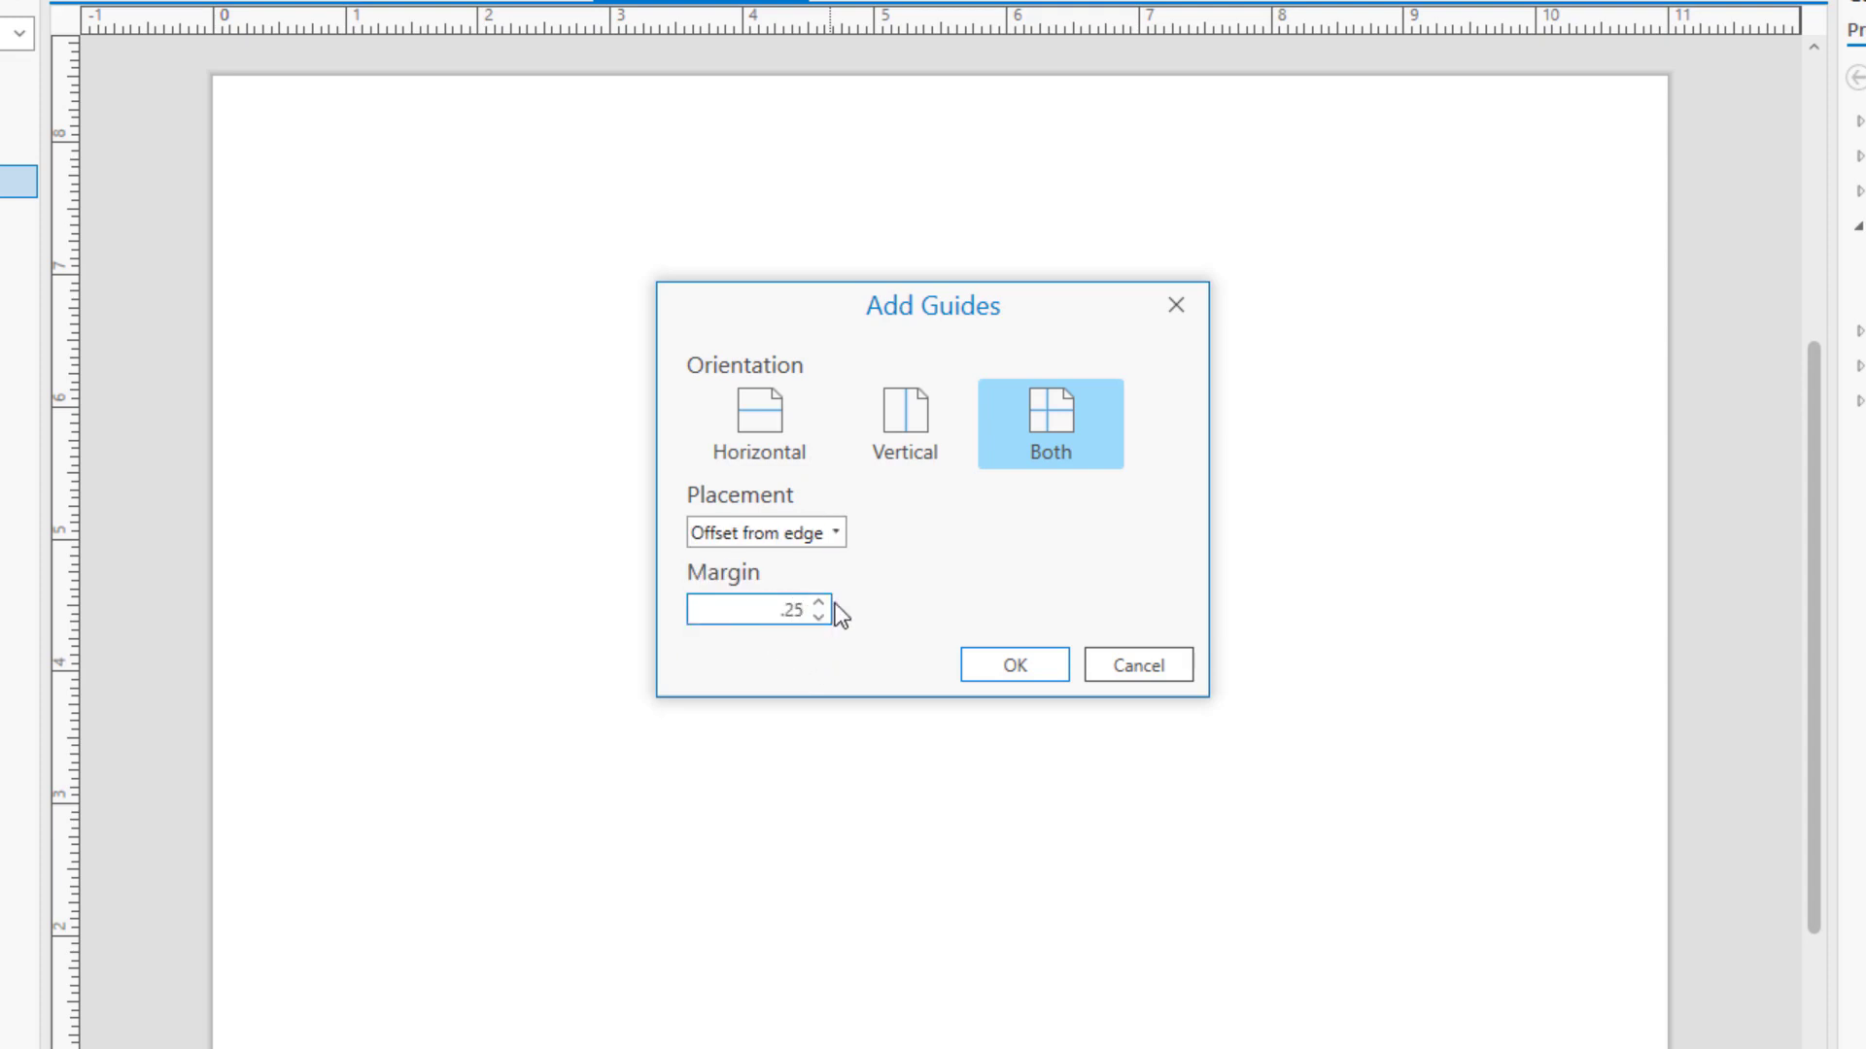
left_click(983, 667)
- Add horizontal guides offset 1 in from the page edges
right_click(1001, 21)
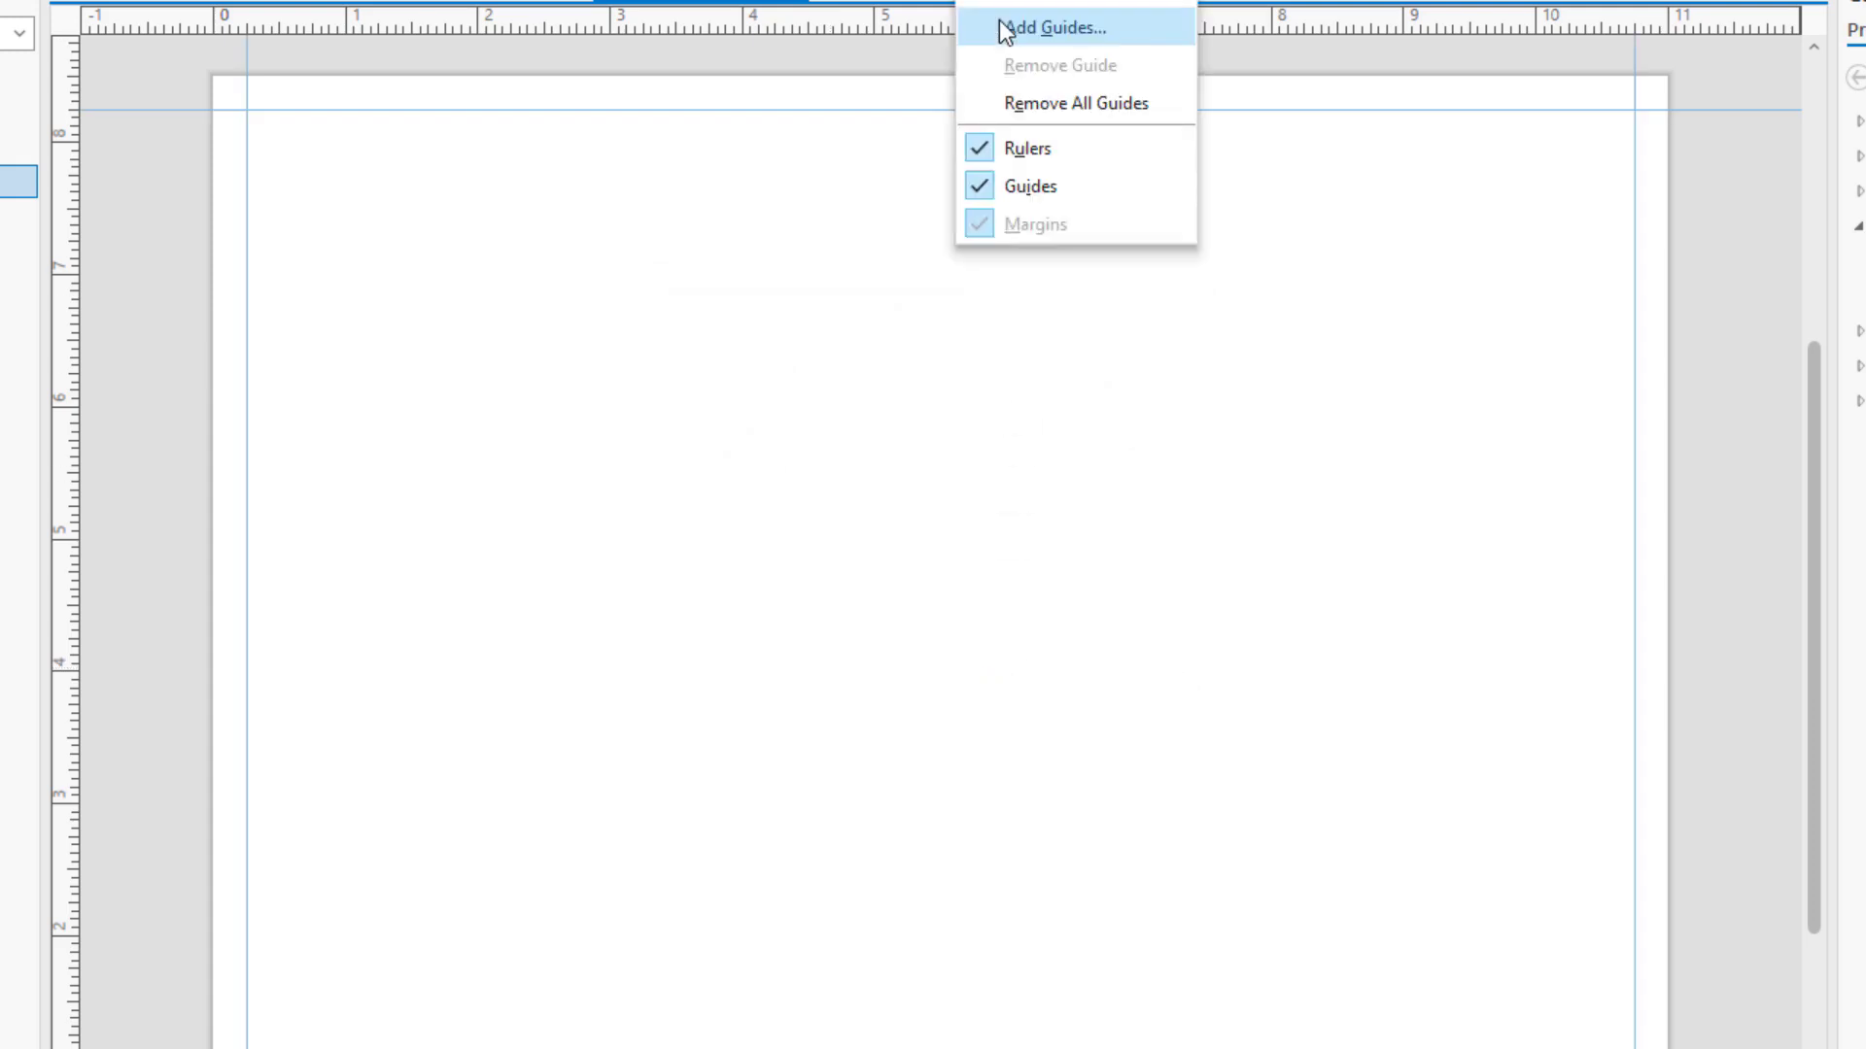
left_click(1000, 25)
left_click(781, 396)
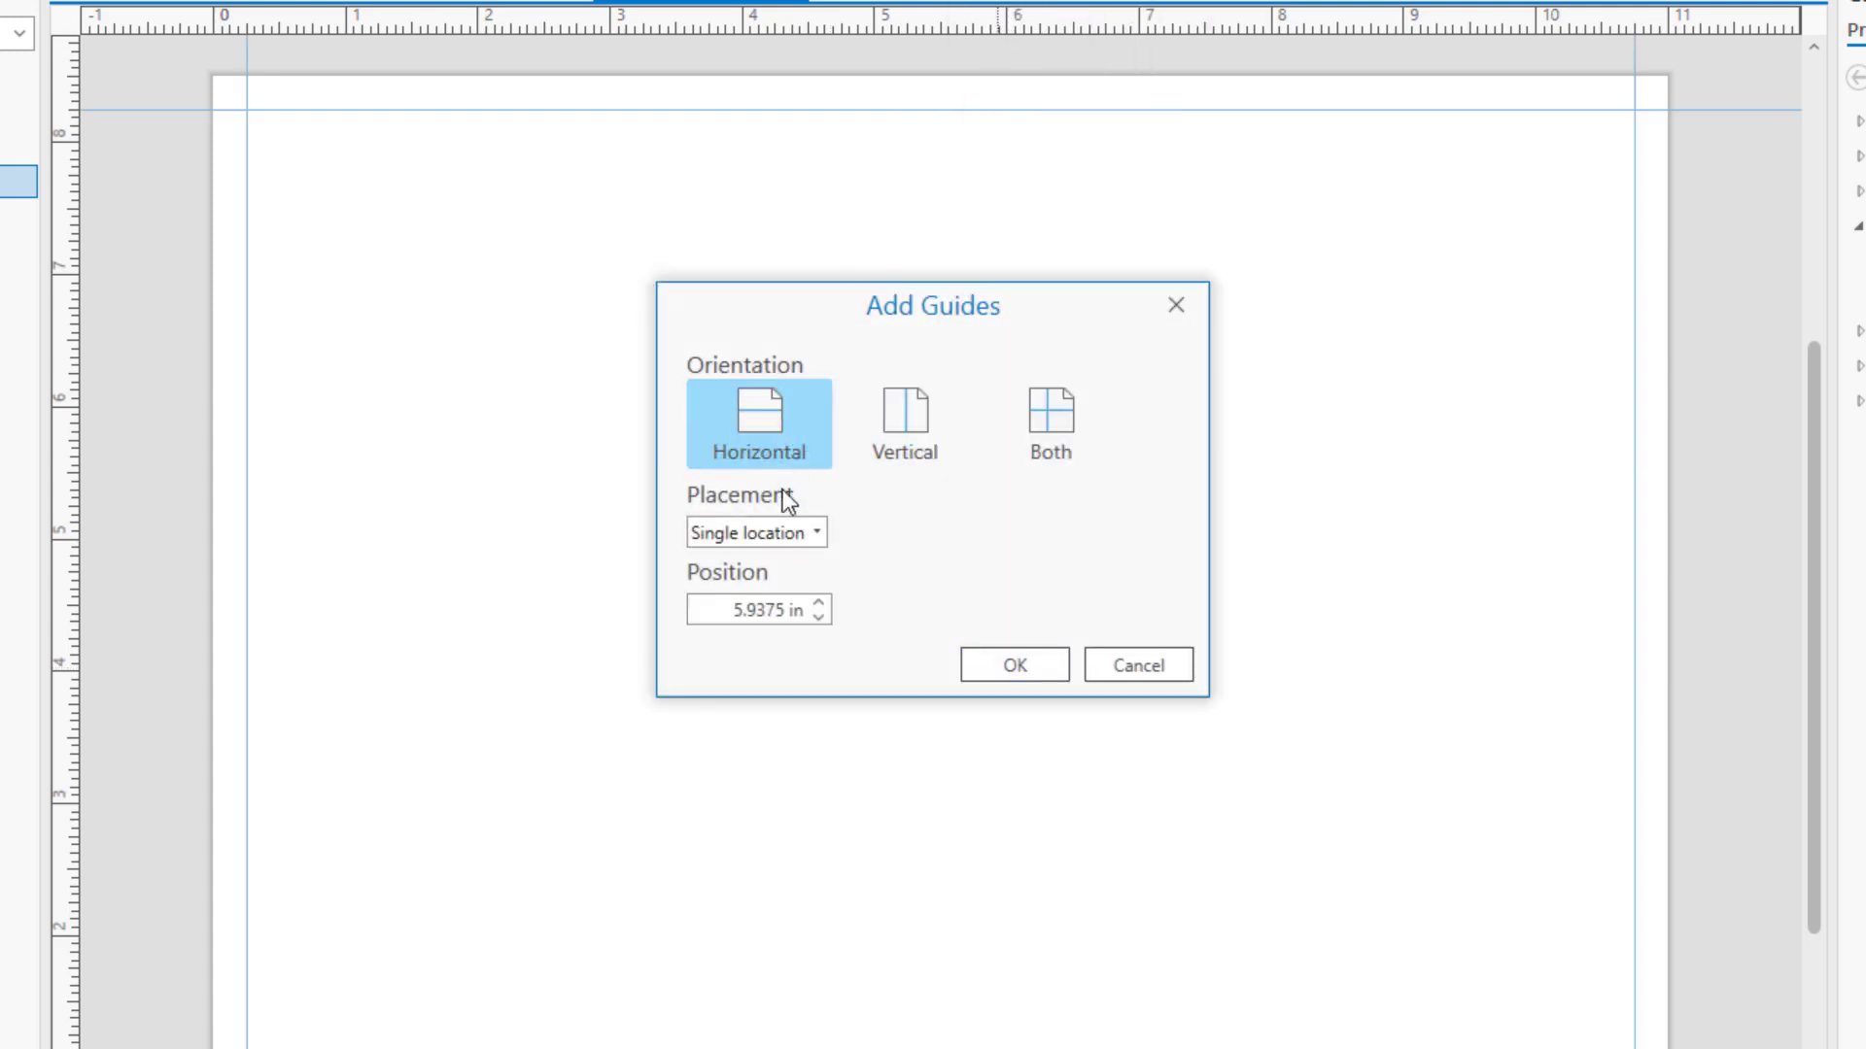
left_click(811, 533)
left_click(756, 651)
left_click(802, 607)
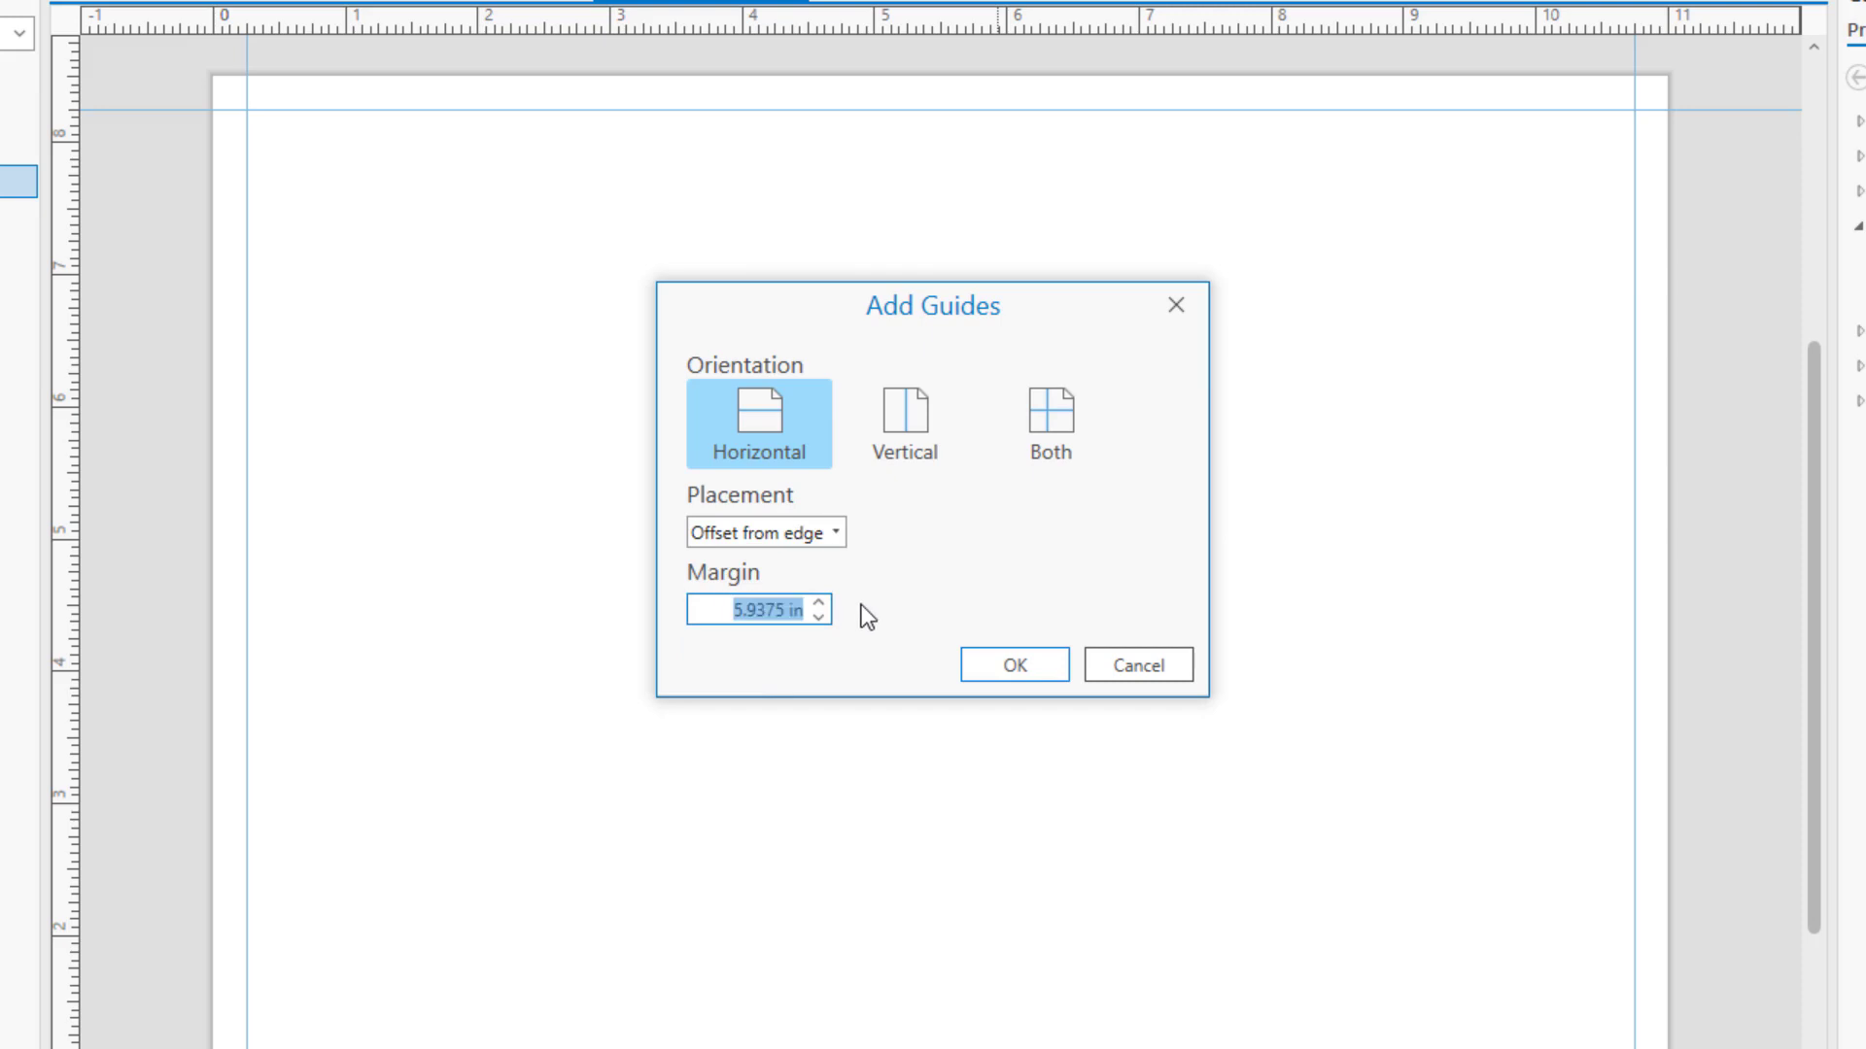
type("1")
left_click(1010, 664)
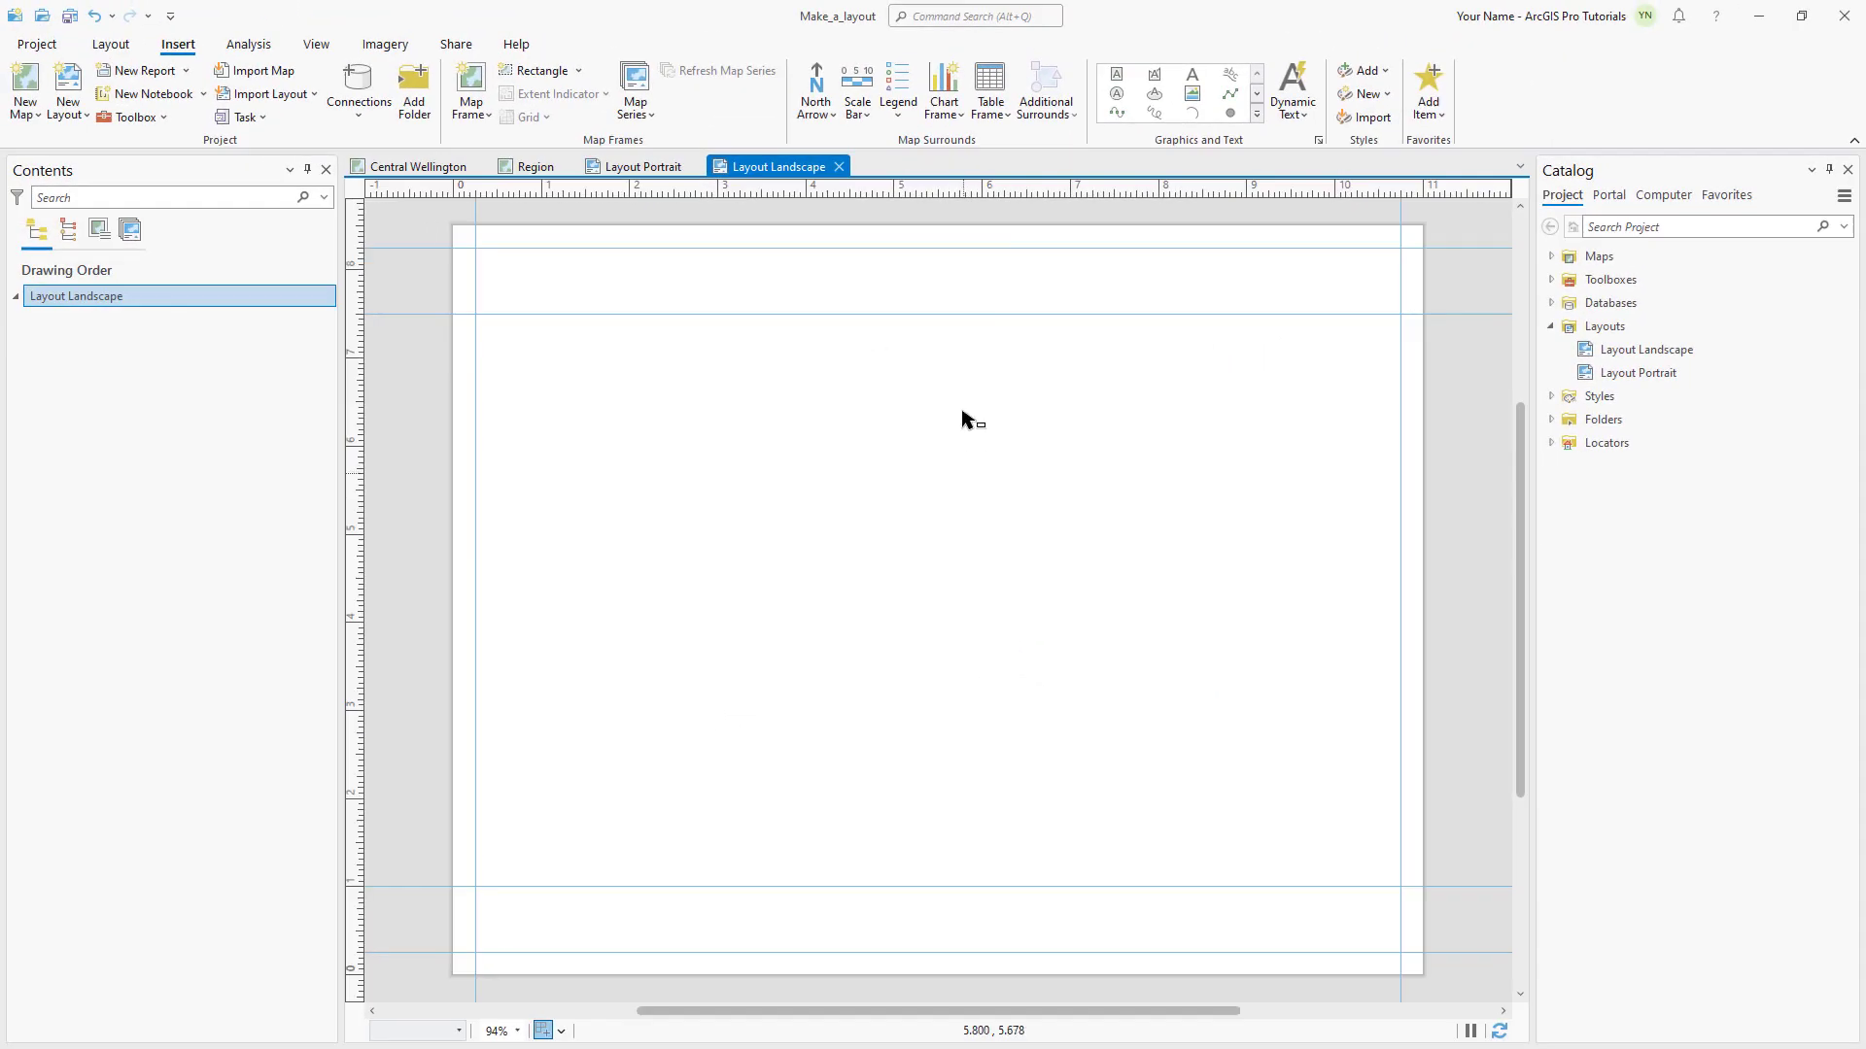
- Add vertical guides at 8 in and about 8.3 in, then save the project
right_click(991, 192)
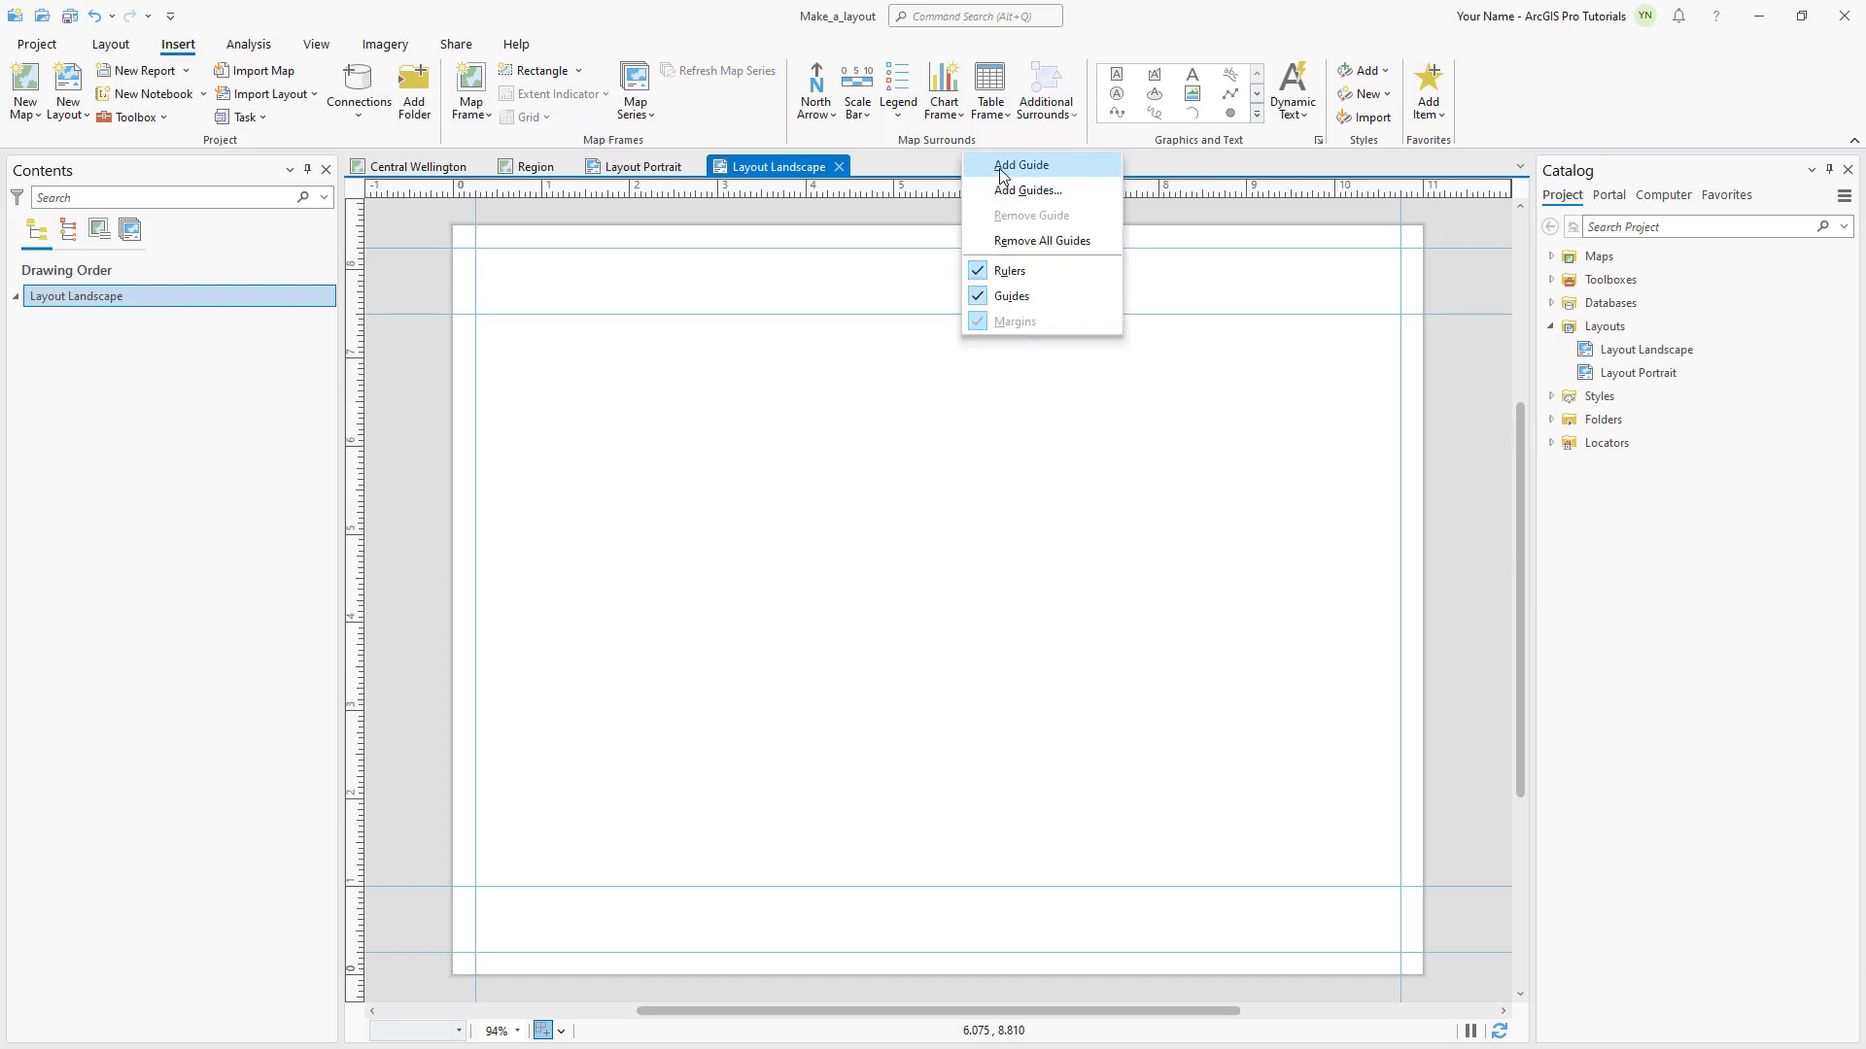
left_click(999, 160)
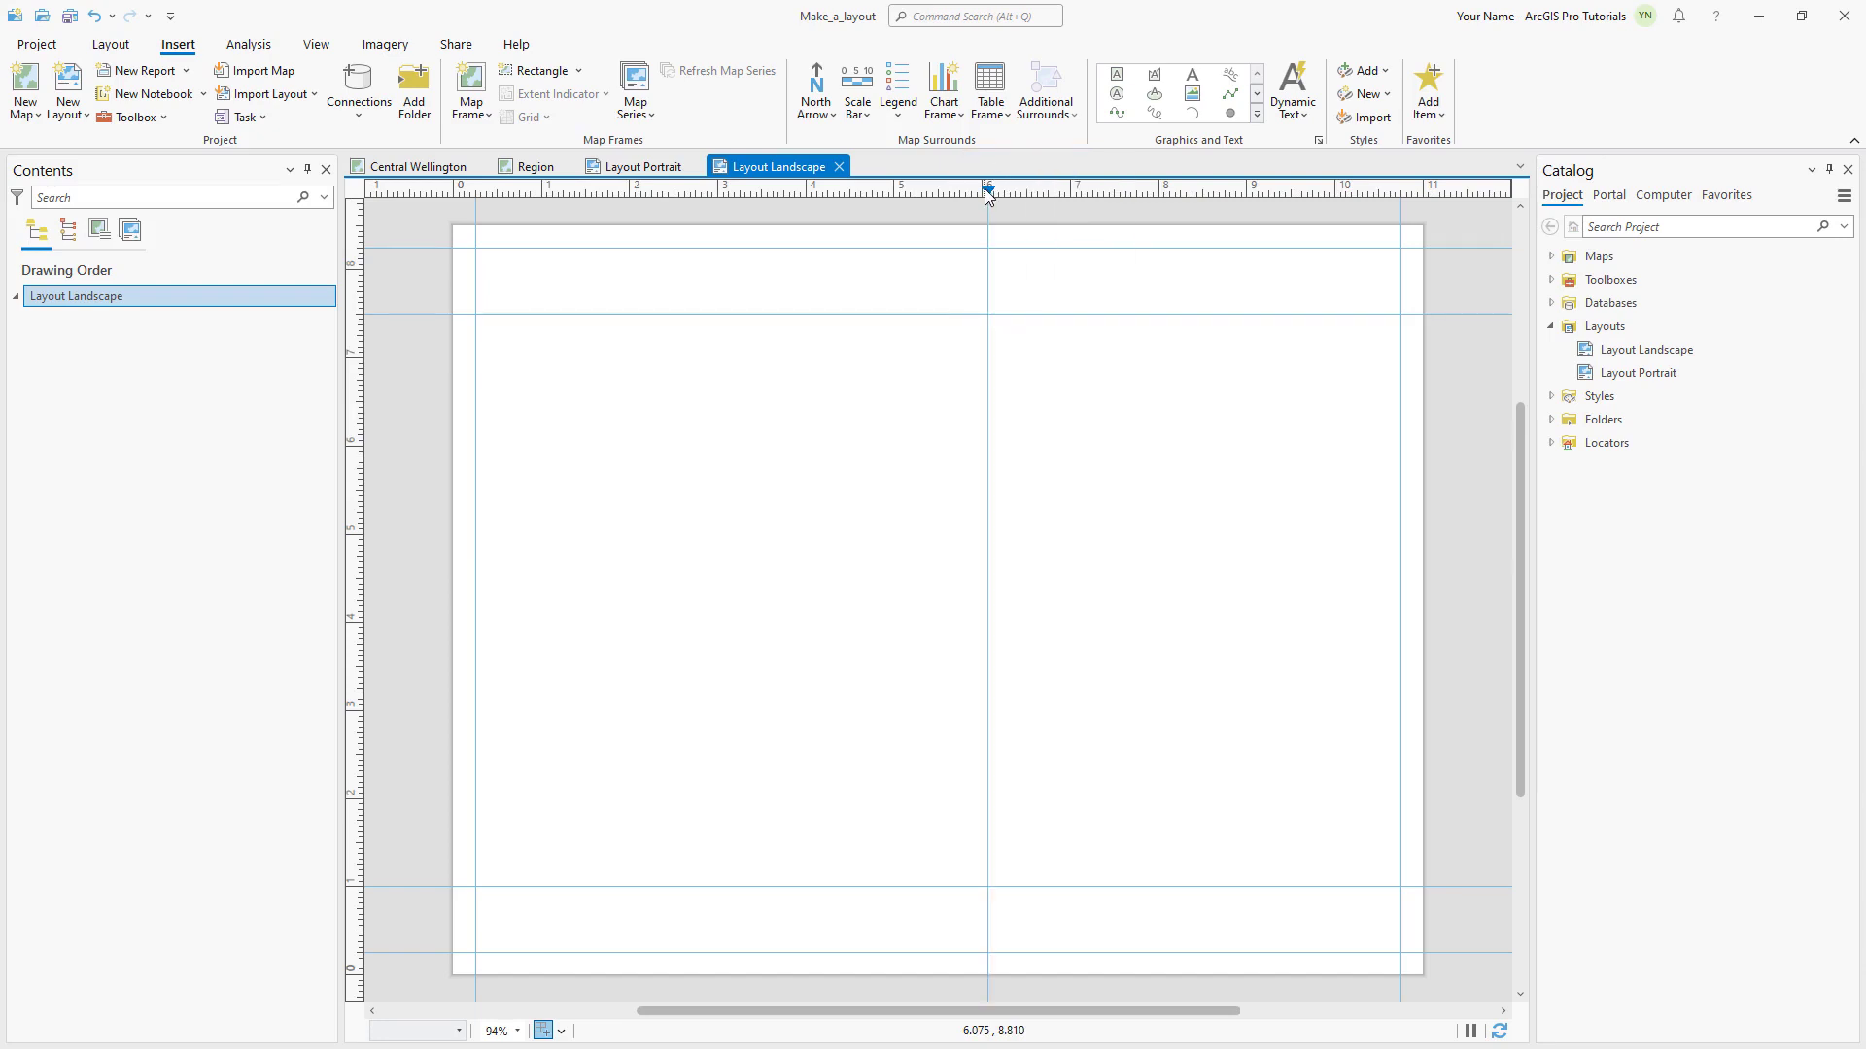
left_click_drag(987, 192, 1159, 213)
right_click(1187, 194)
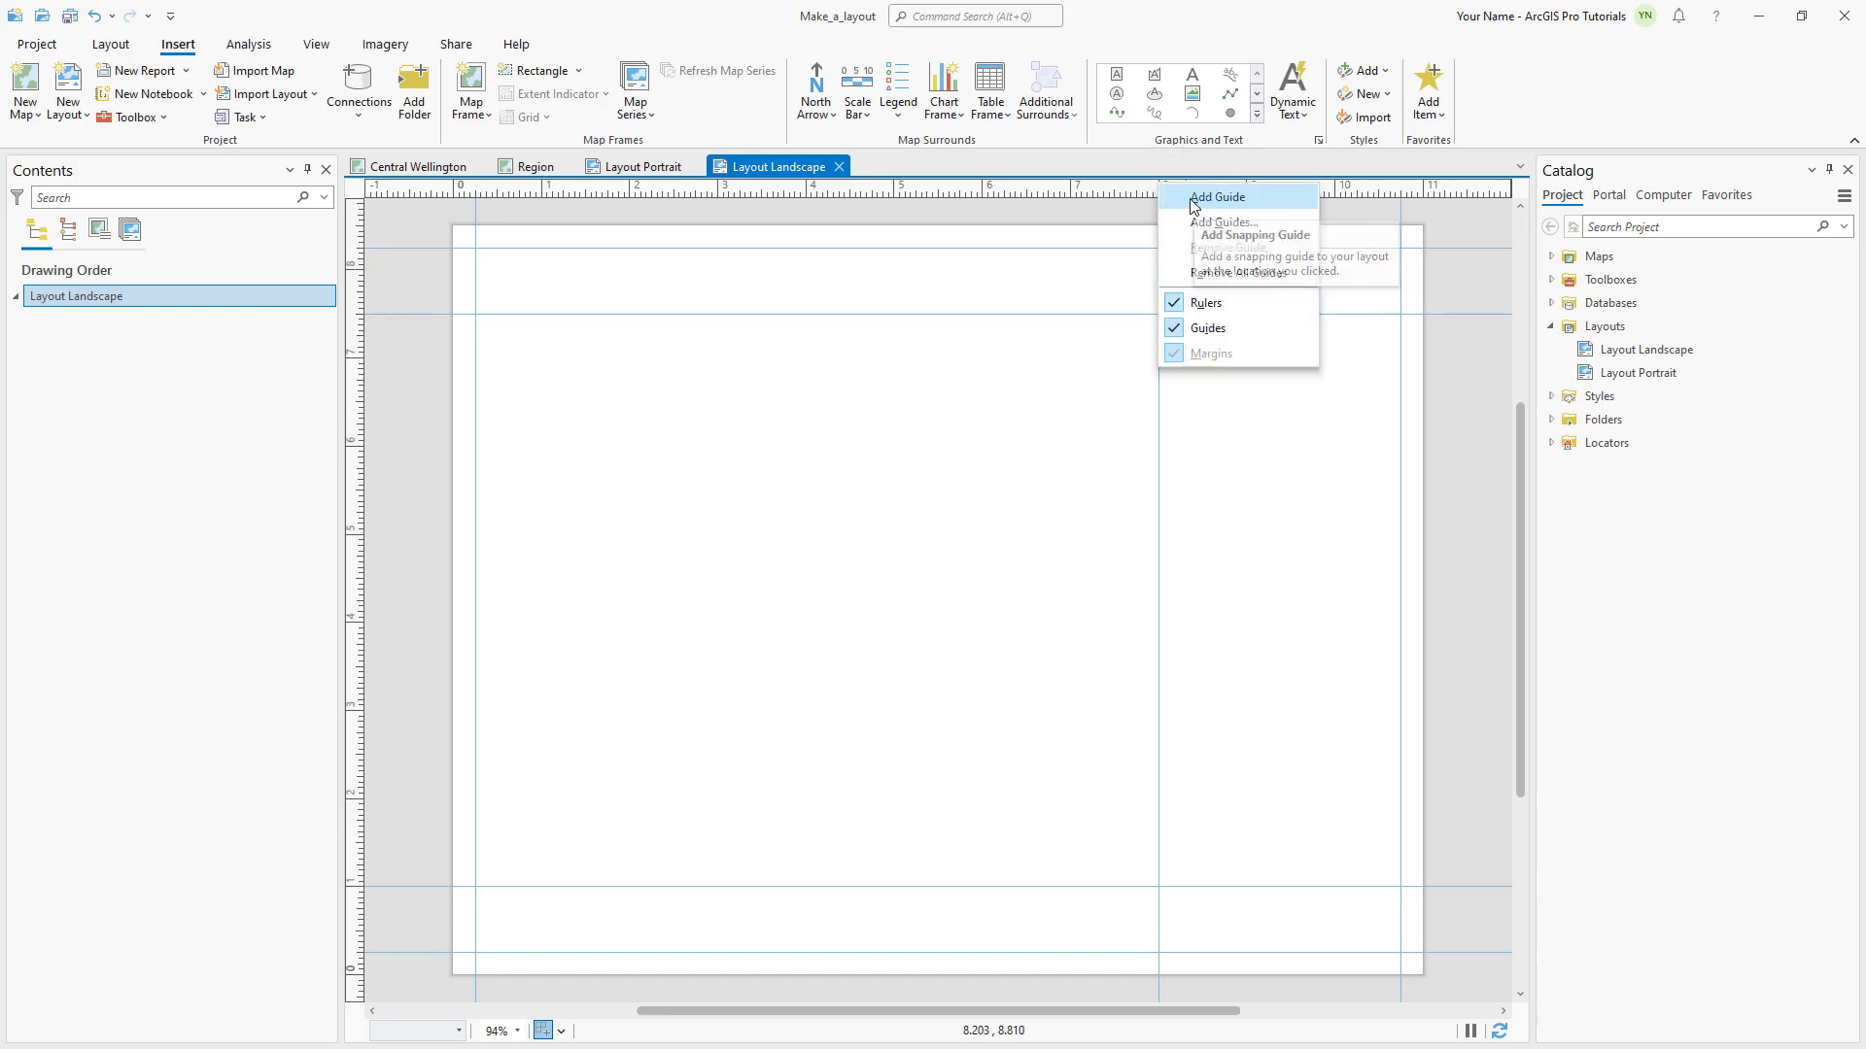
left_click(1191, 194)
left_click_drag(1187, 188, 1181, 188)
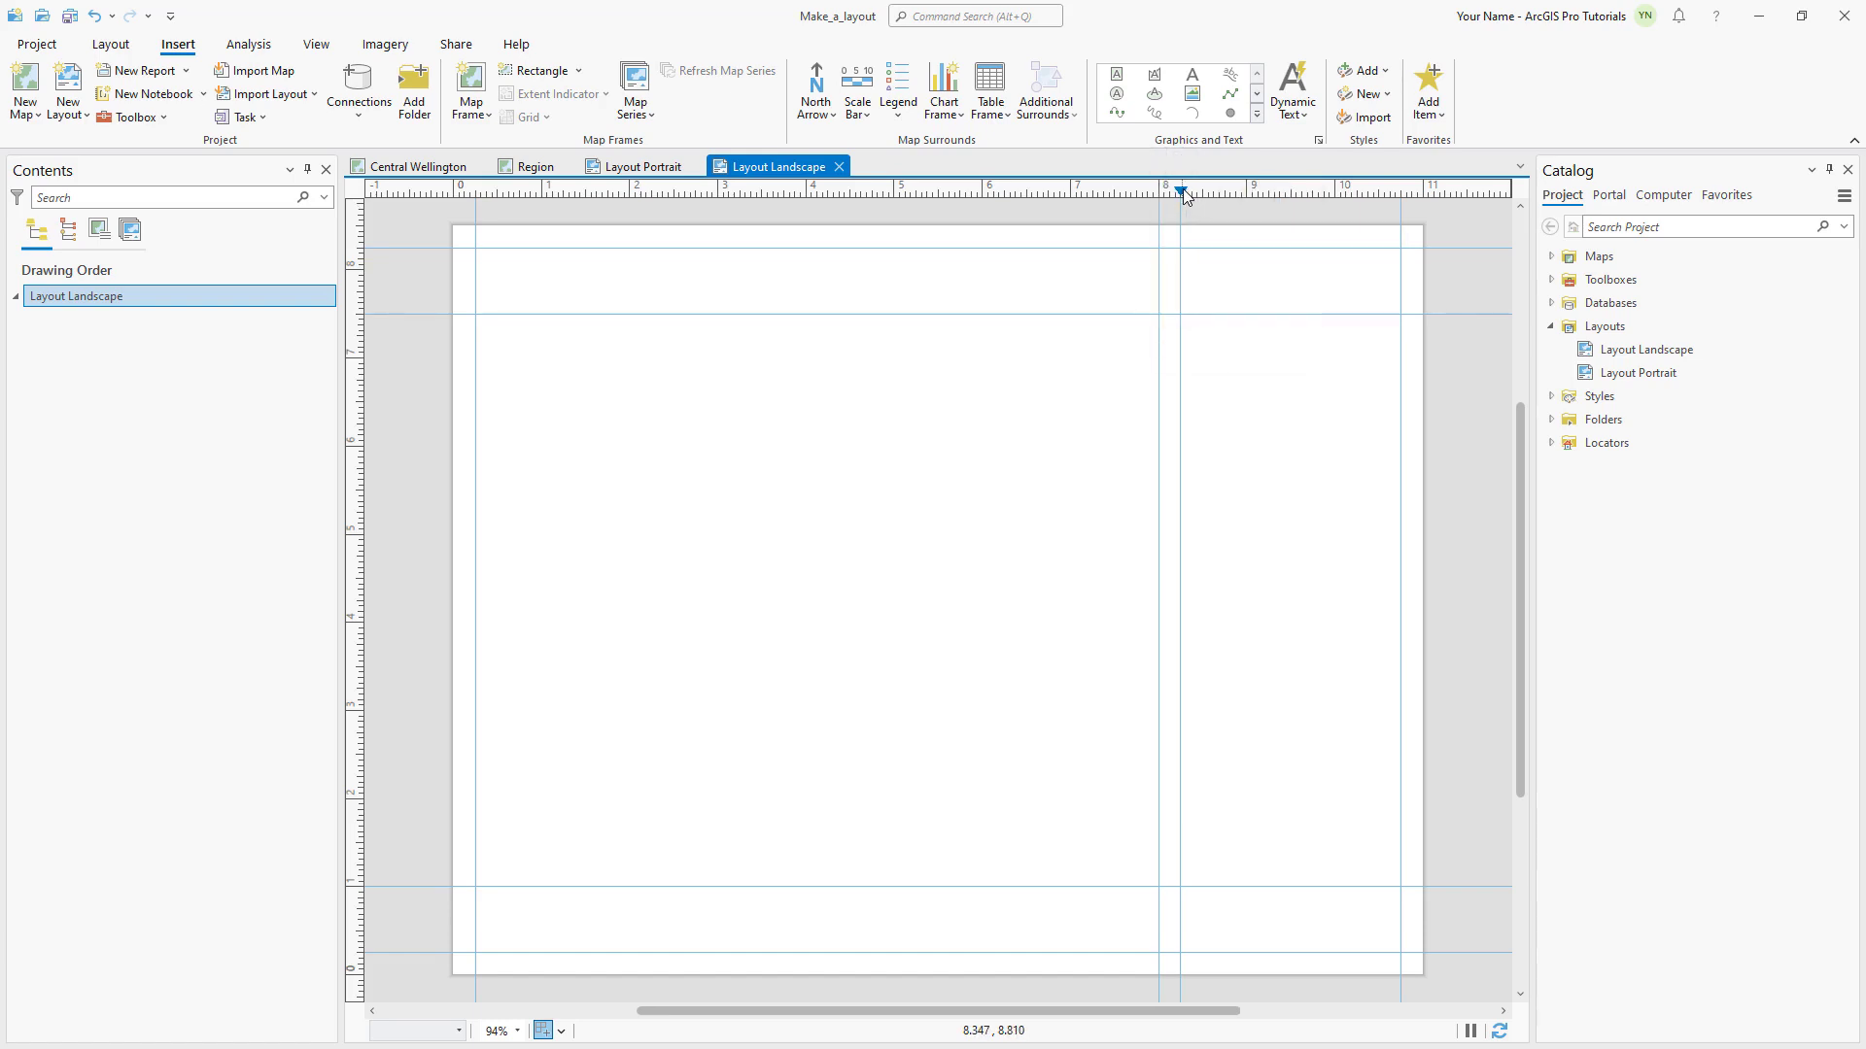
left_click(72, 17)
- Draw a Central Wellington map frame and resize it out to the guides
left_click(468, 115)
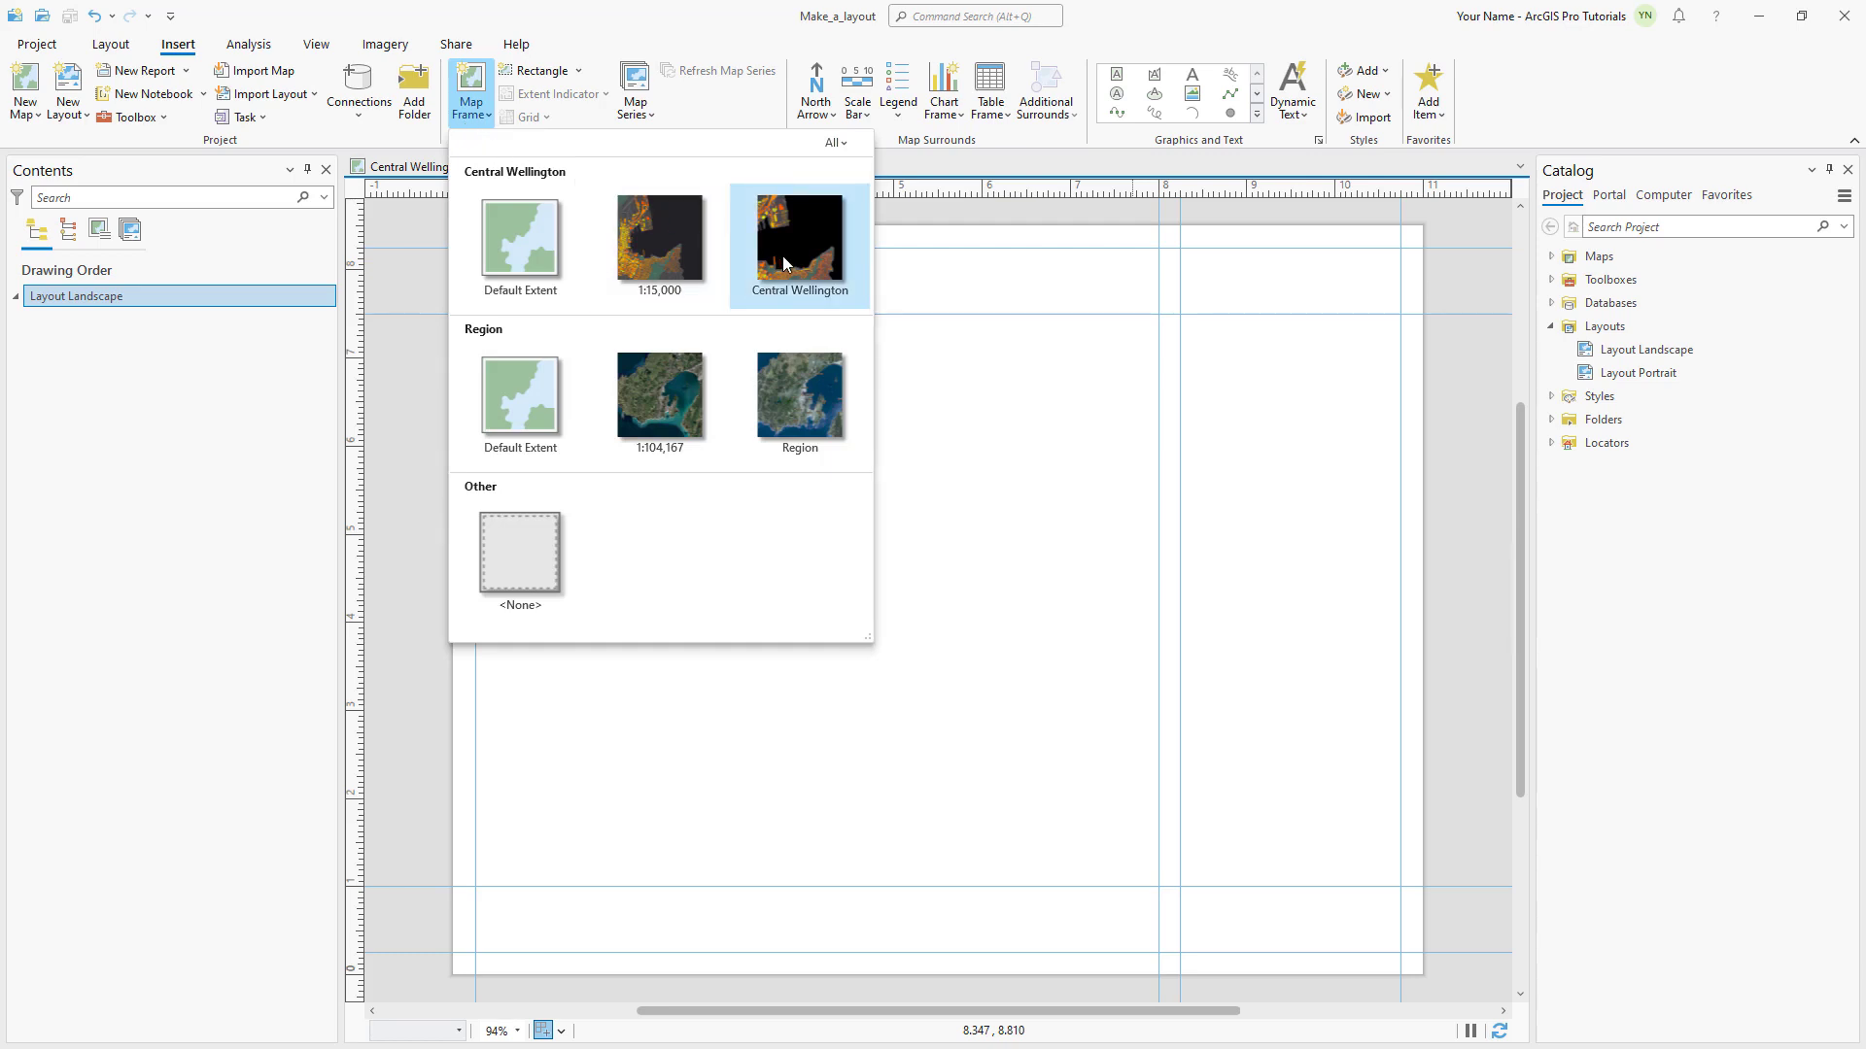
left_click(783, 258)
left_click_drag(515, 361, 1070, 833)
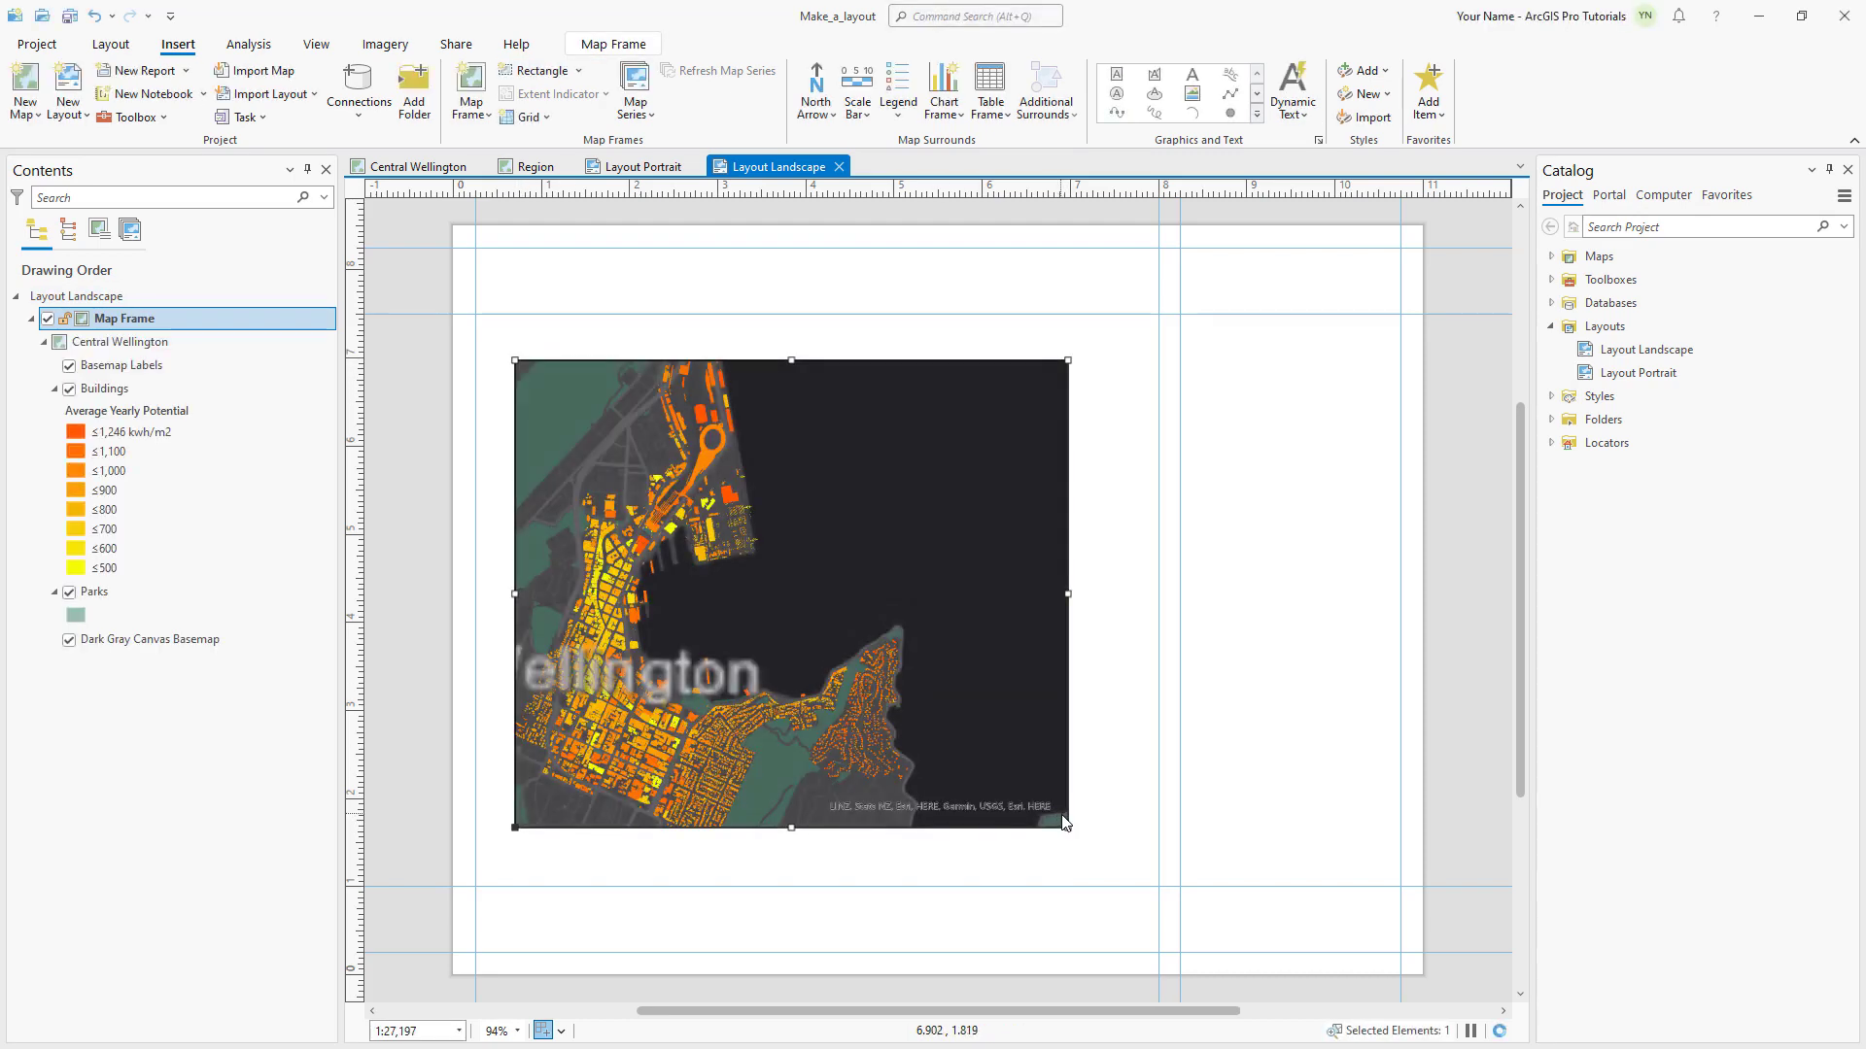
left_click_drag(978, 749, 942, 696)
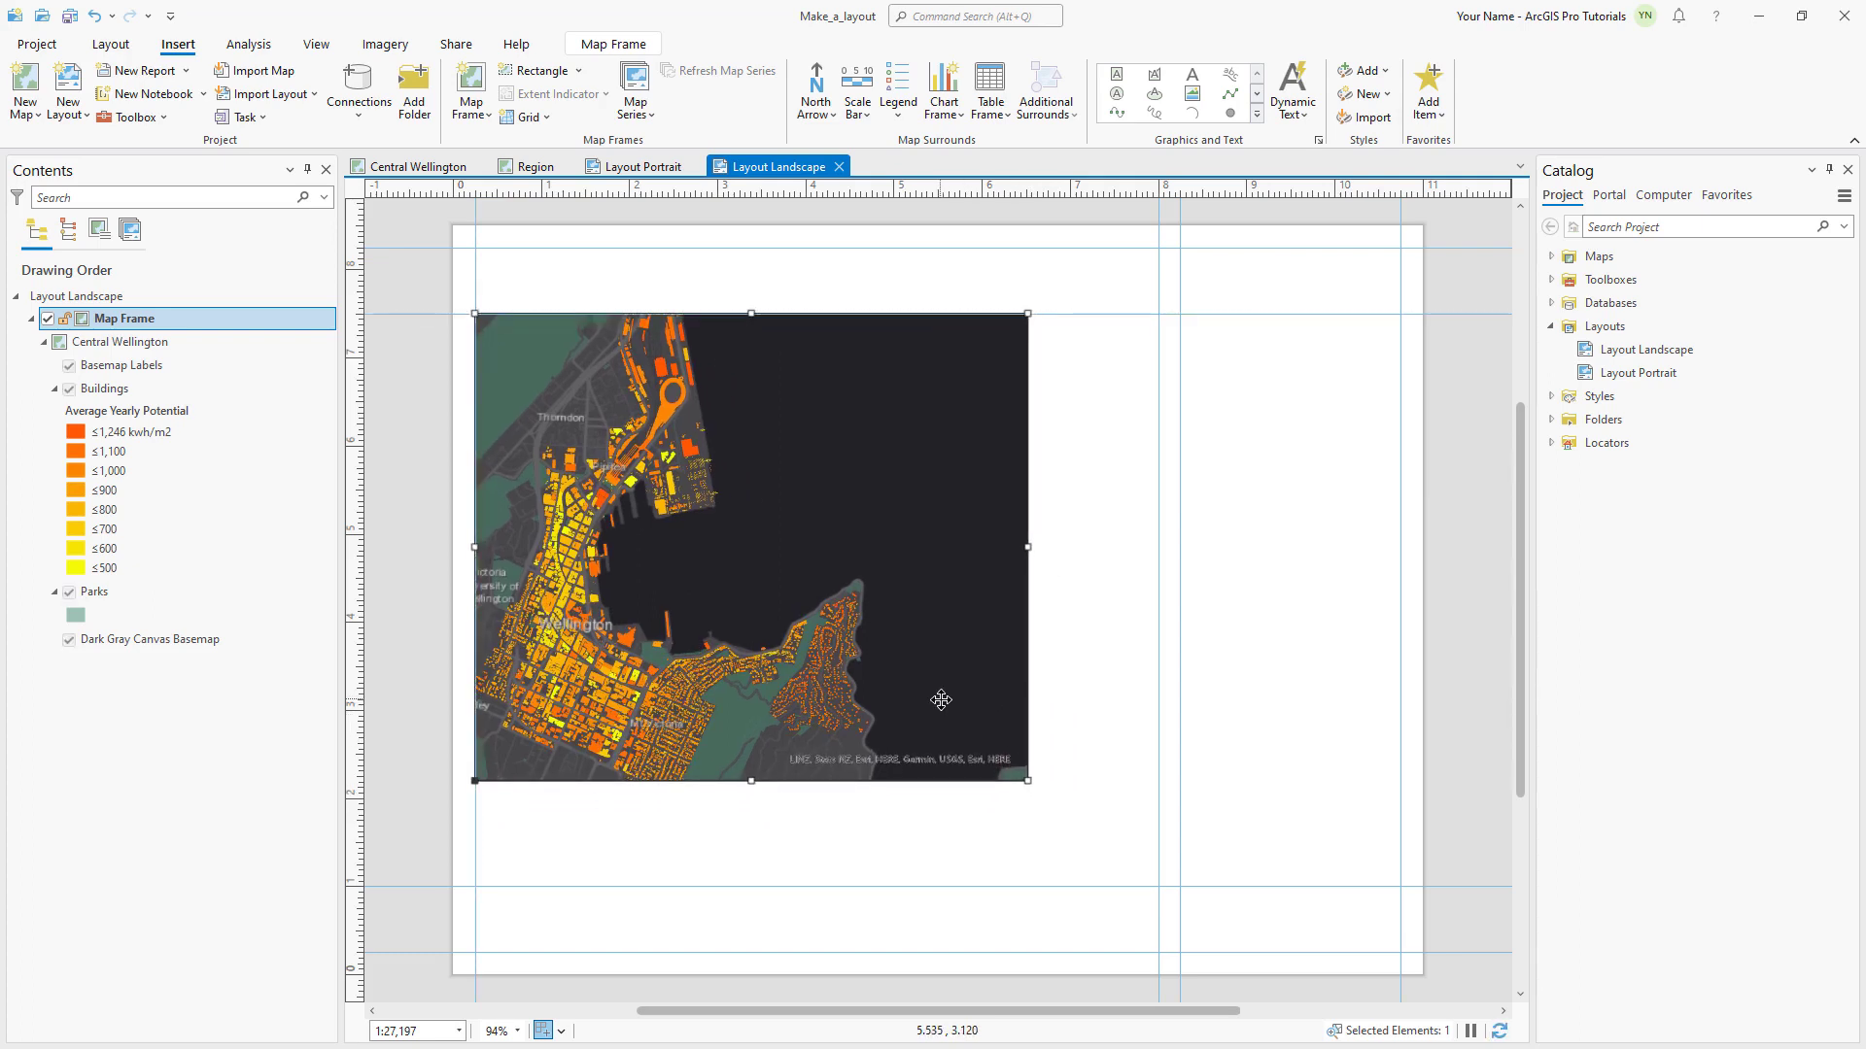
left_click_drag(1027, 780, 1157, 885)
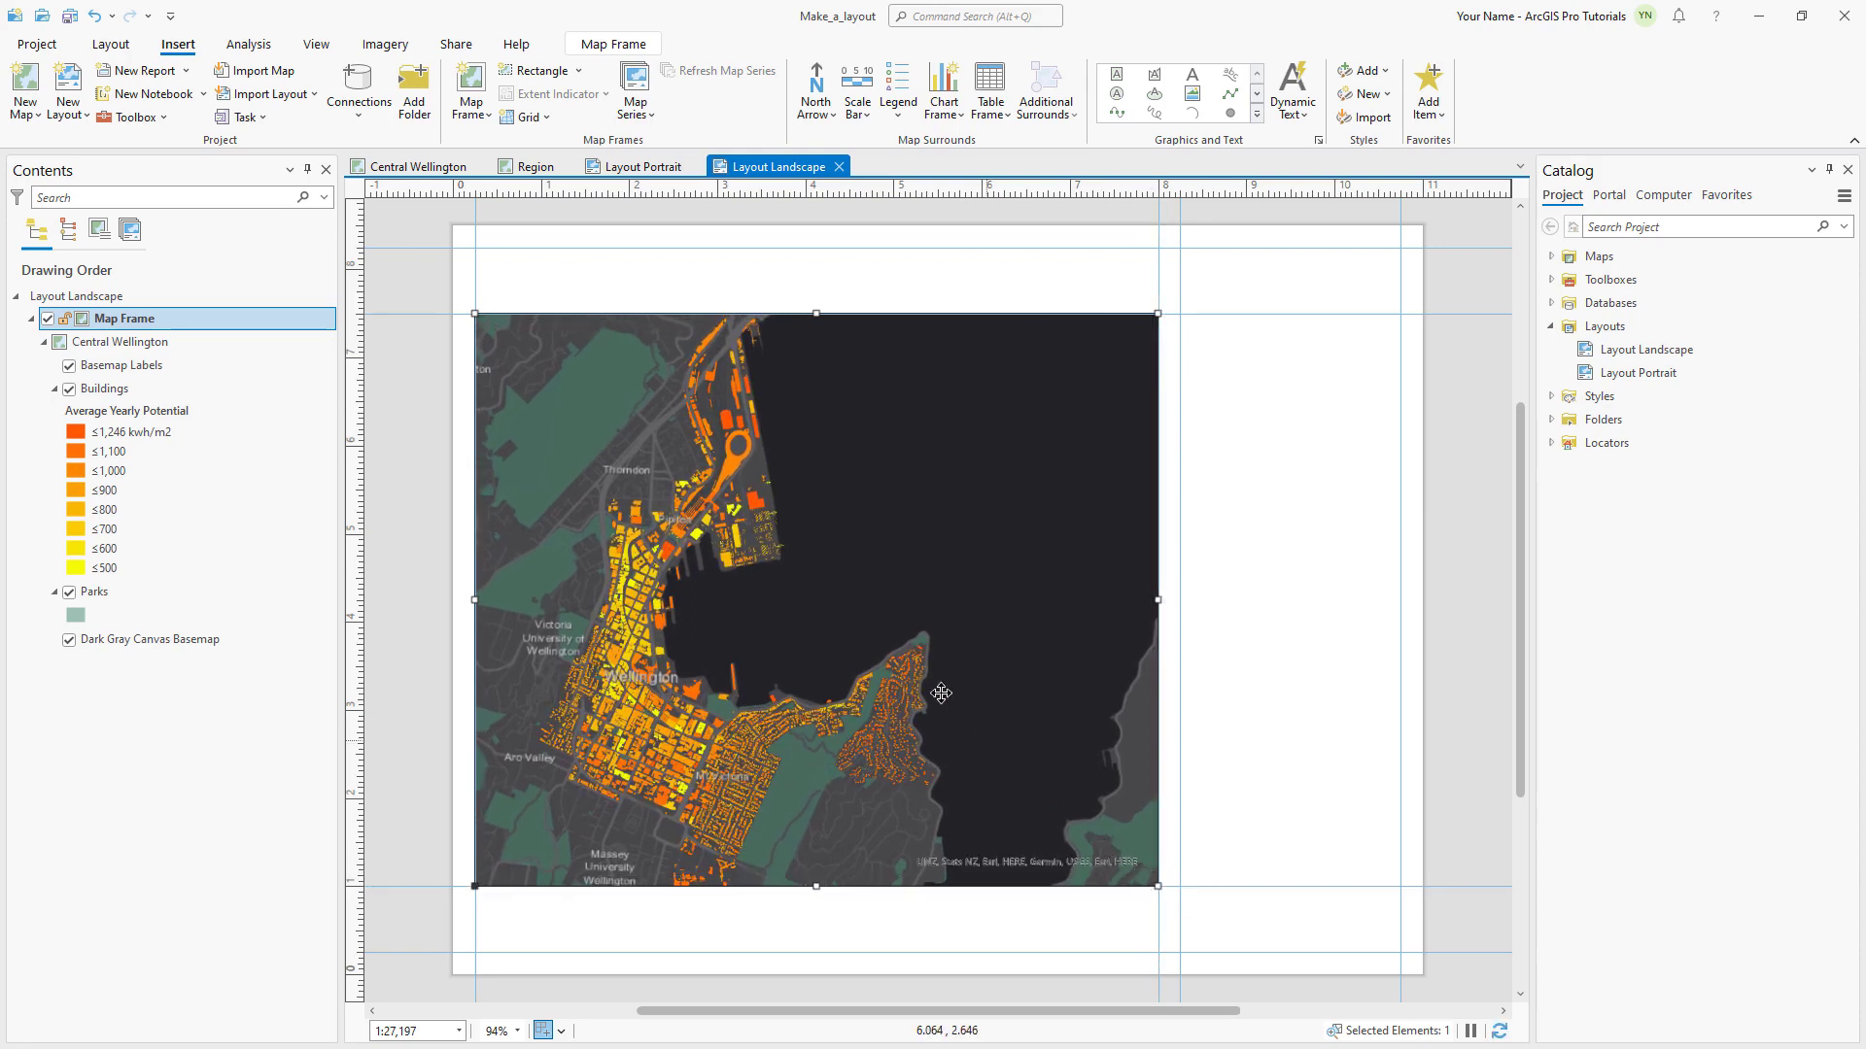
- Activate the map frame, zoom and pan onto the harbour at about 1:17,406, then close activation
left_click(111, 45)
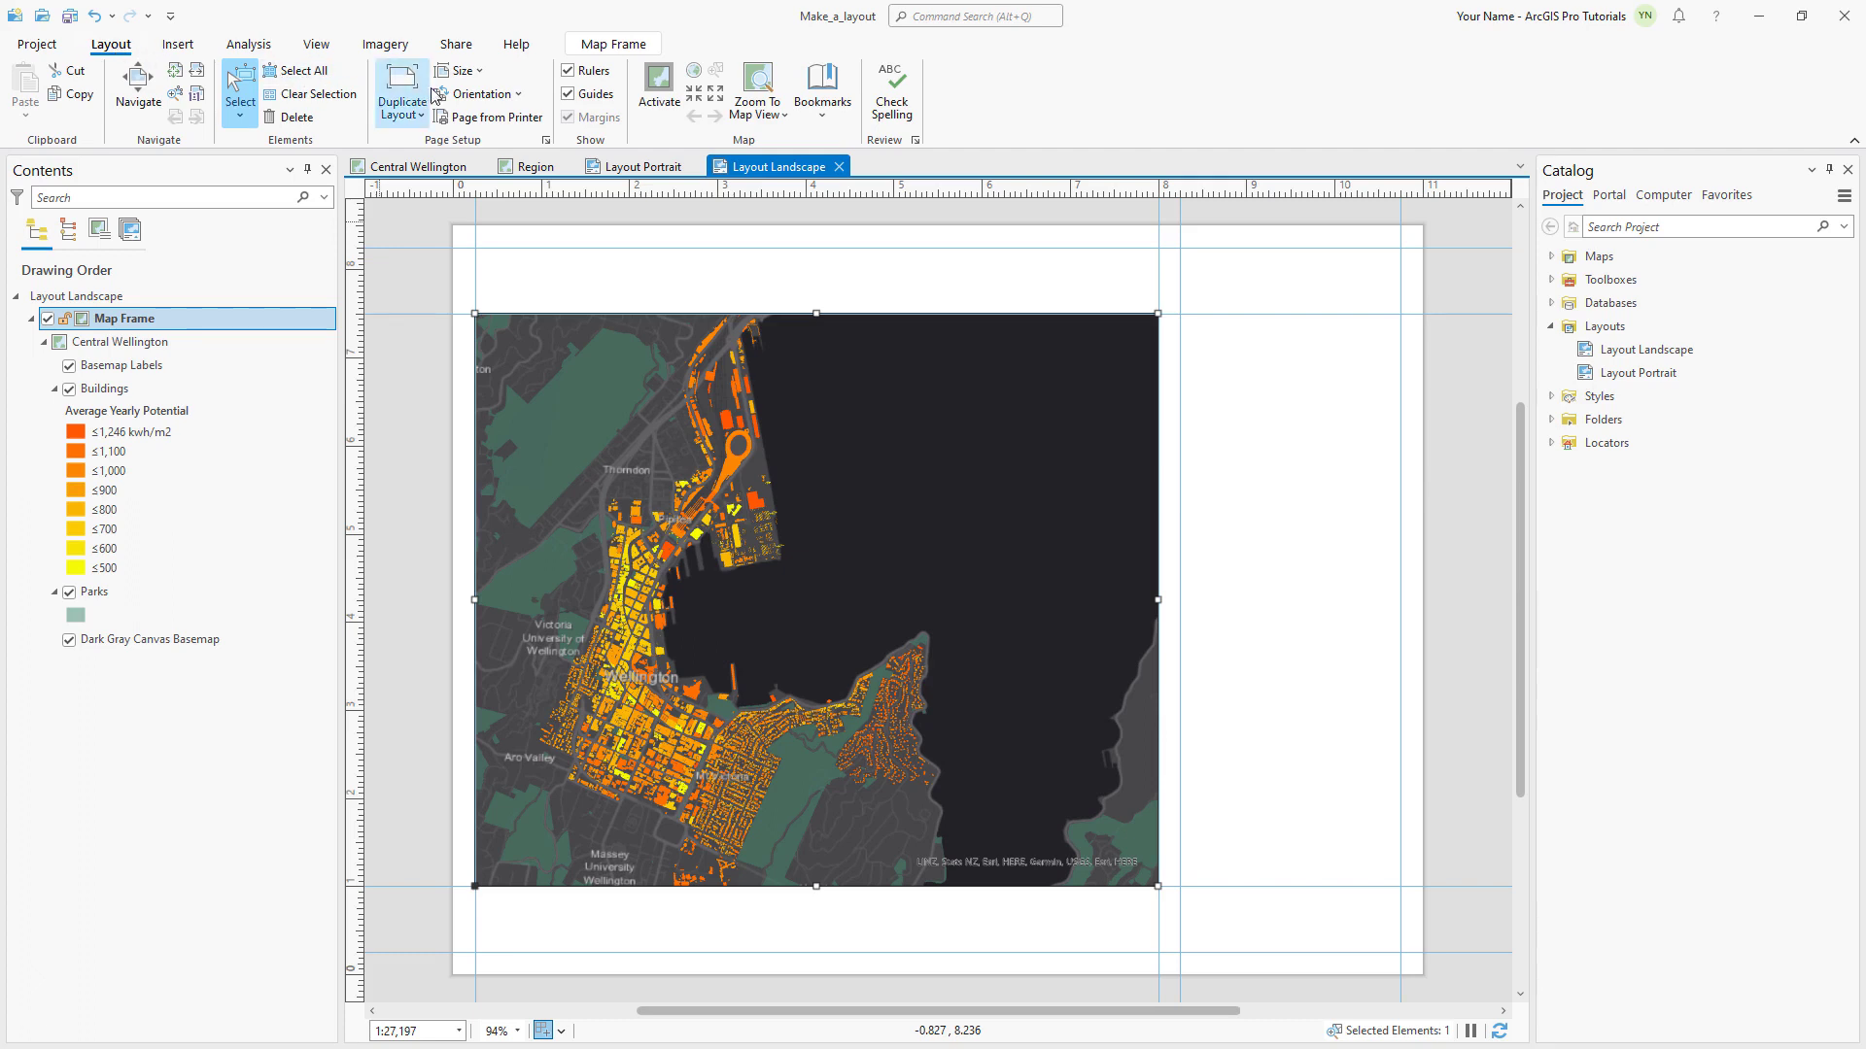
left_click(655, 107)
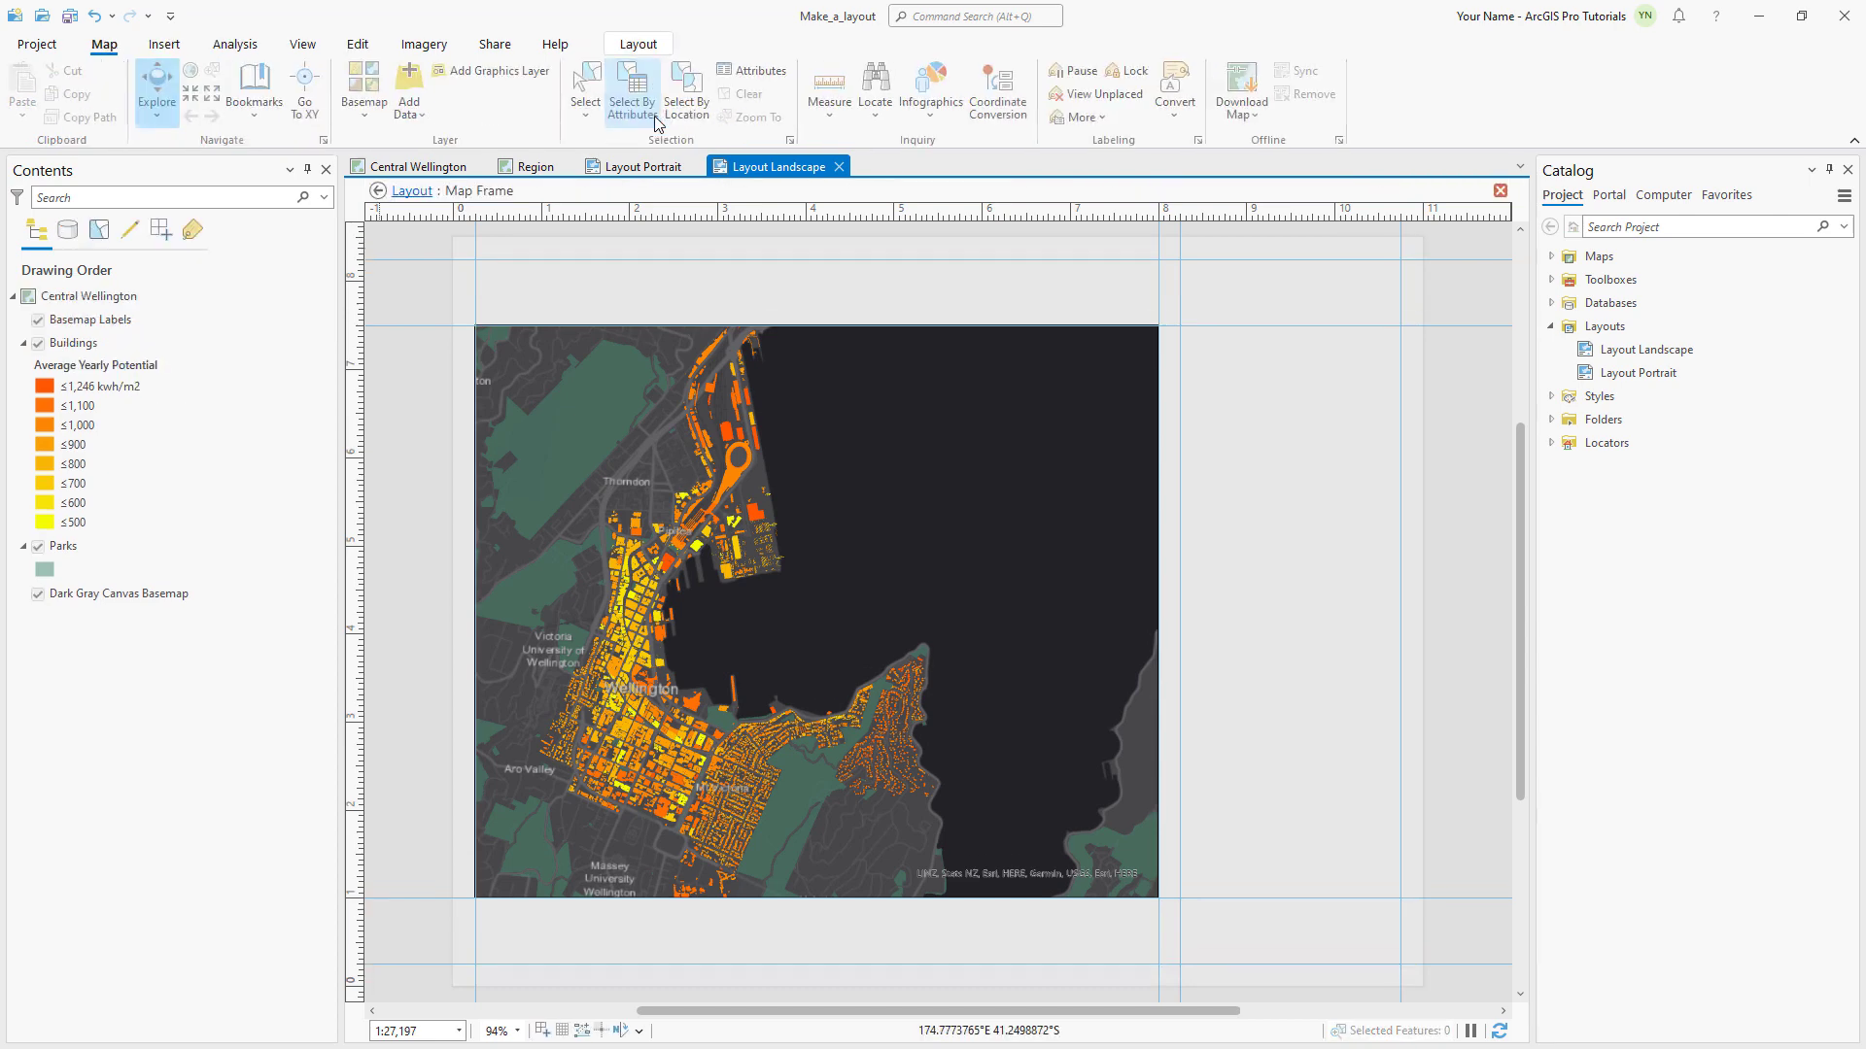
scroll(659, 652, "up", 1)
left_click_drag(659, 652, 689, 651)
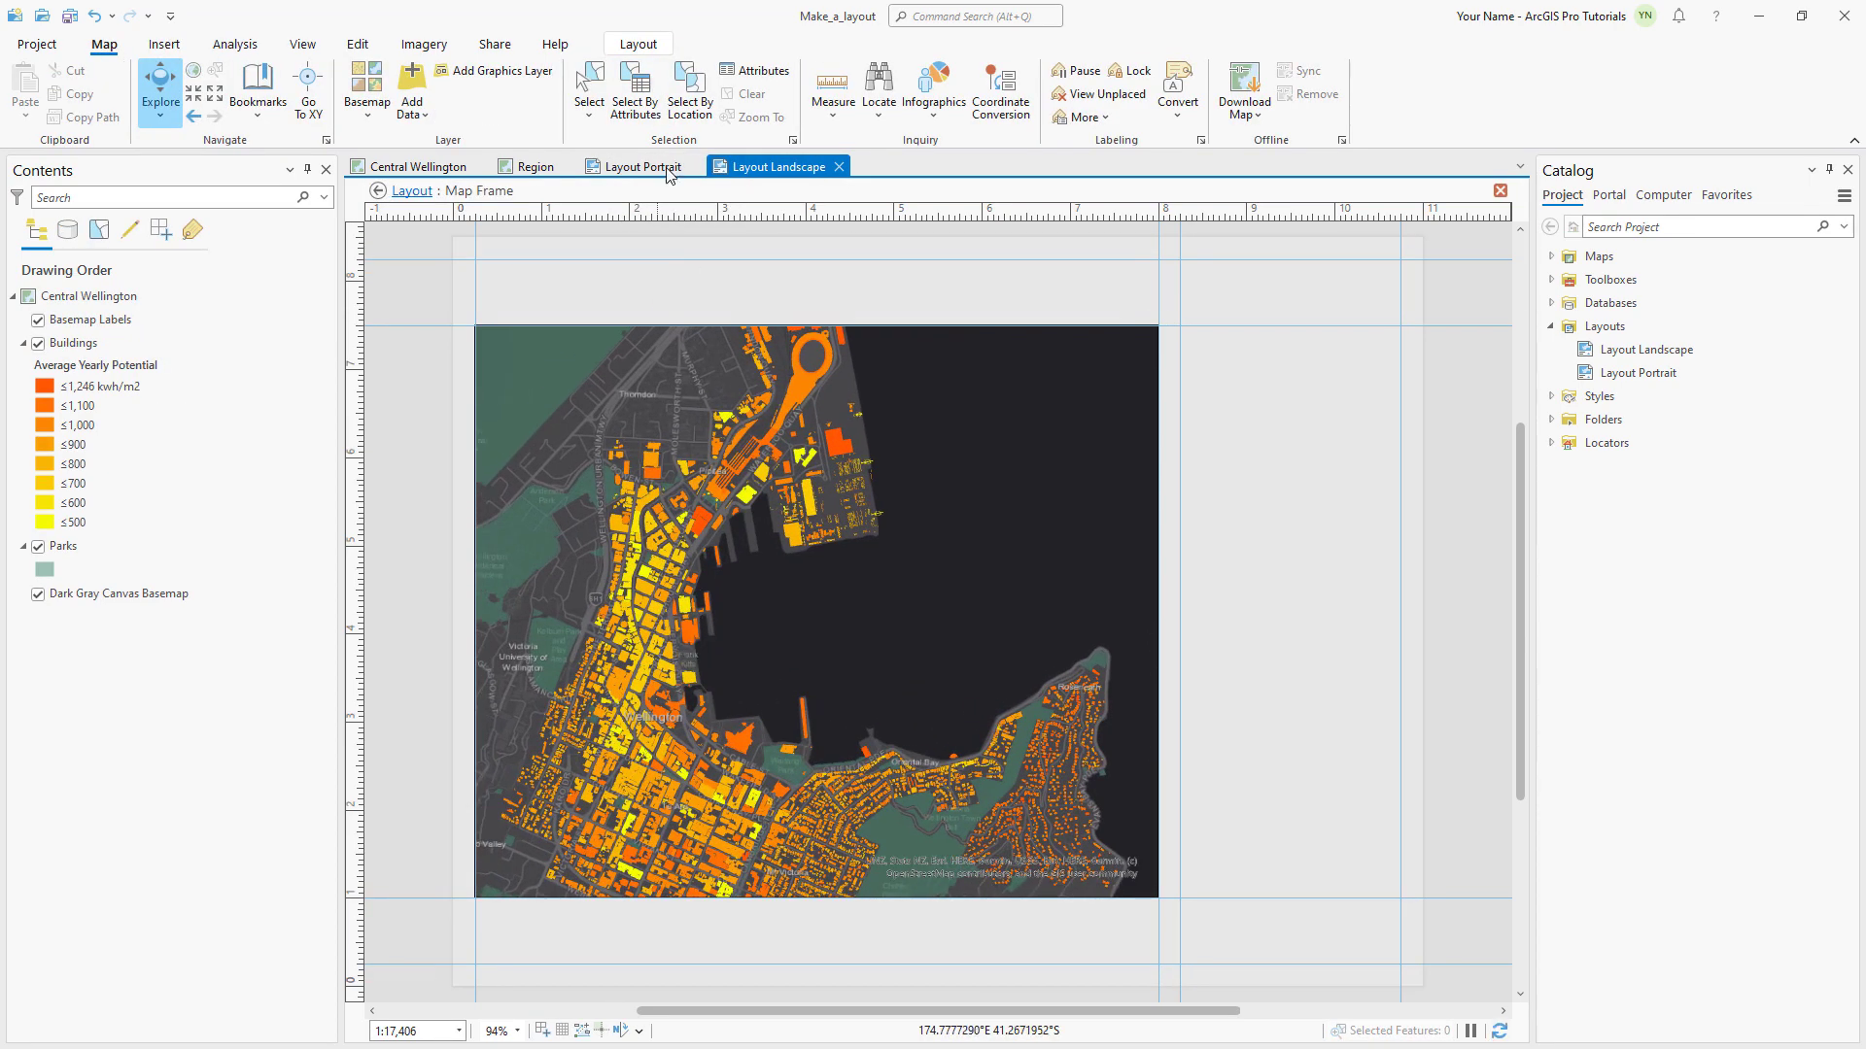
left_click(638, 43)
left_click(146, 105)
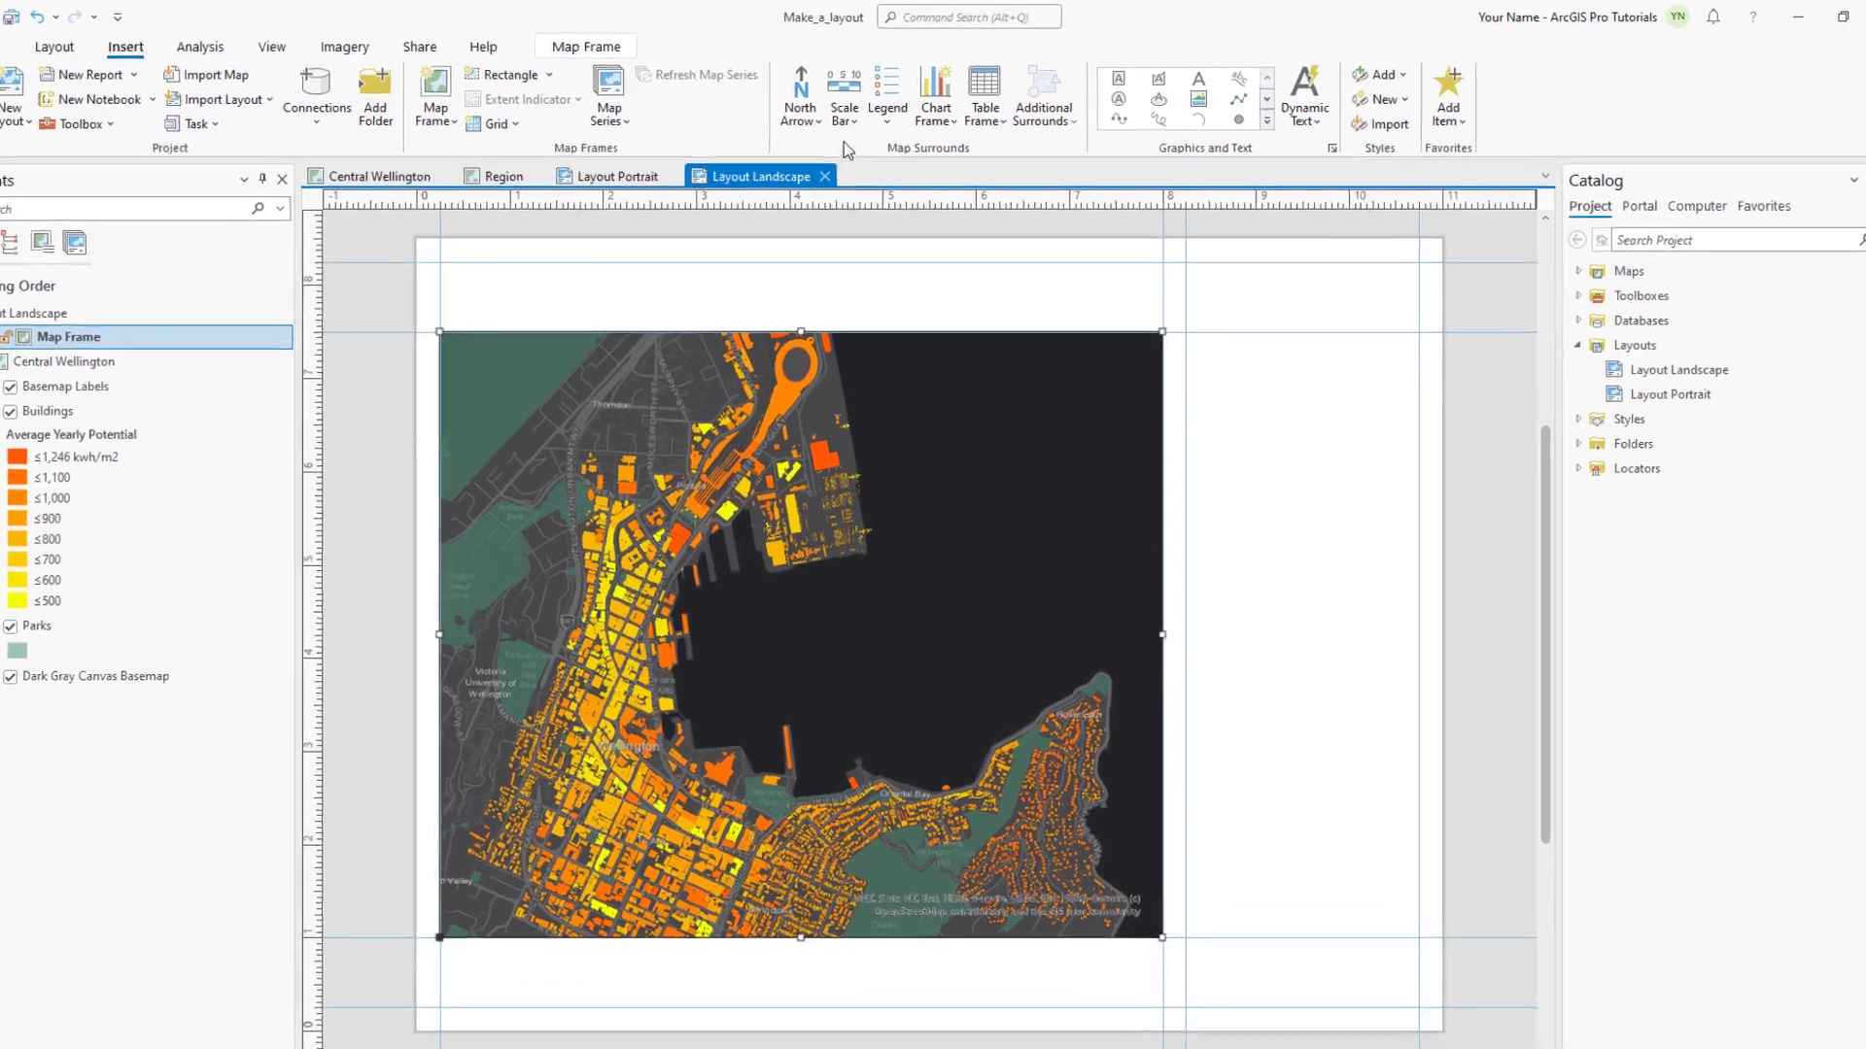
- Insert a legend between the right guides and stretch it taller to fit Parks
left_click(895, 116)
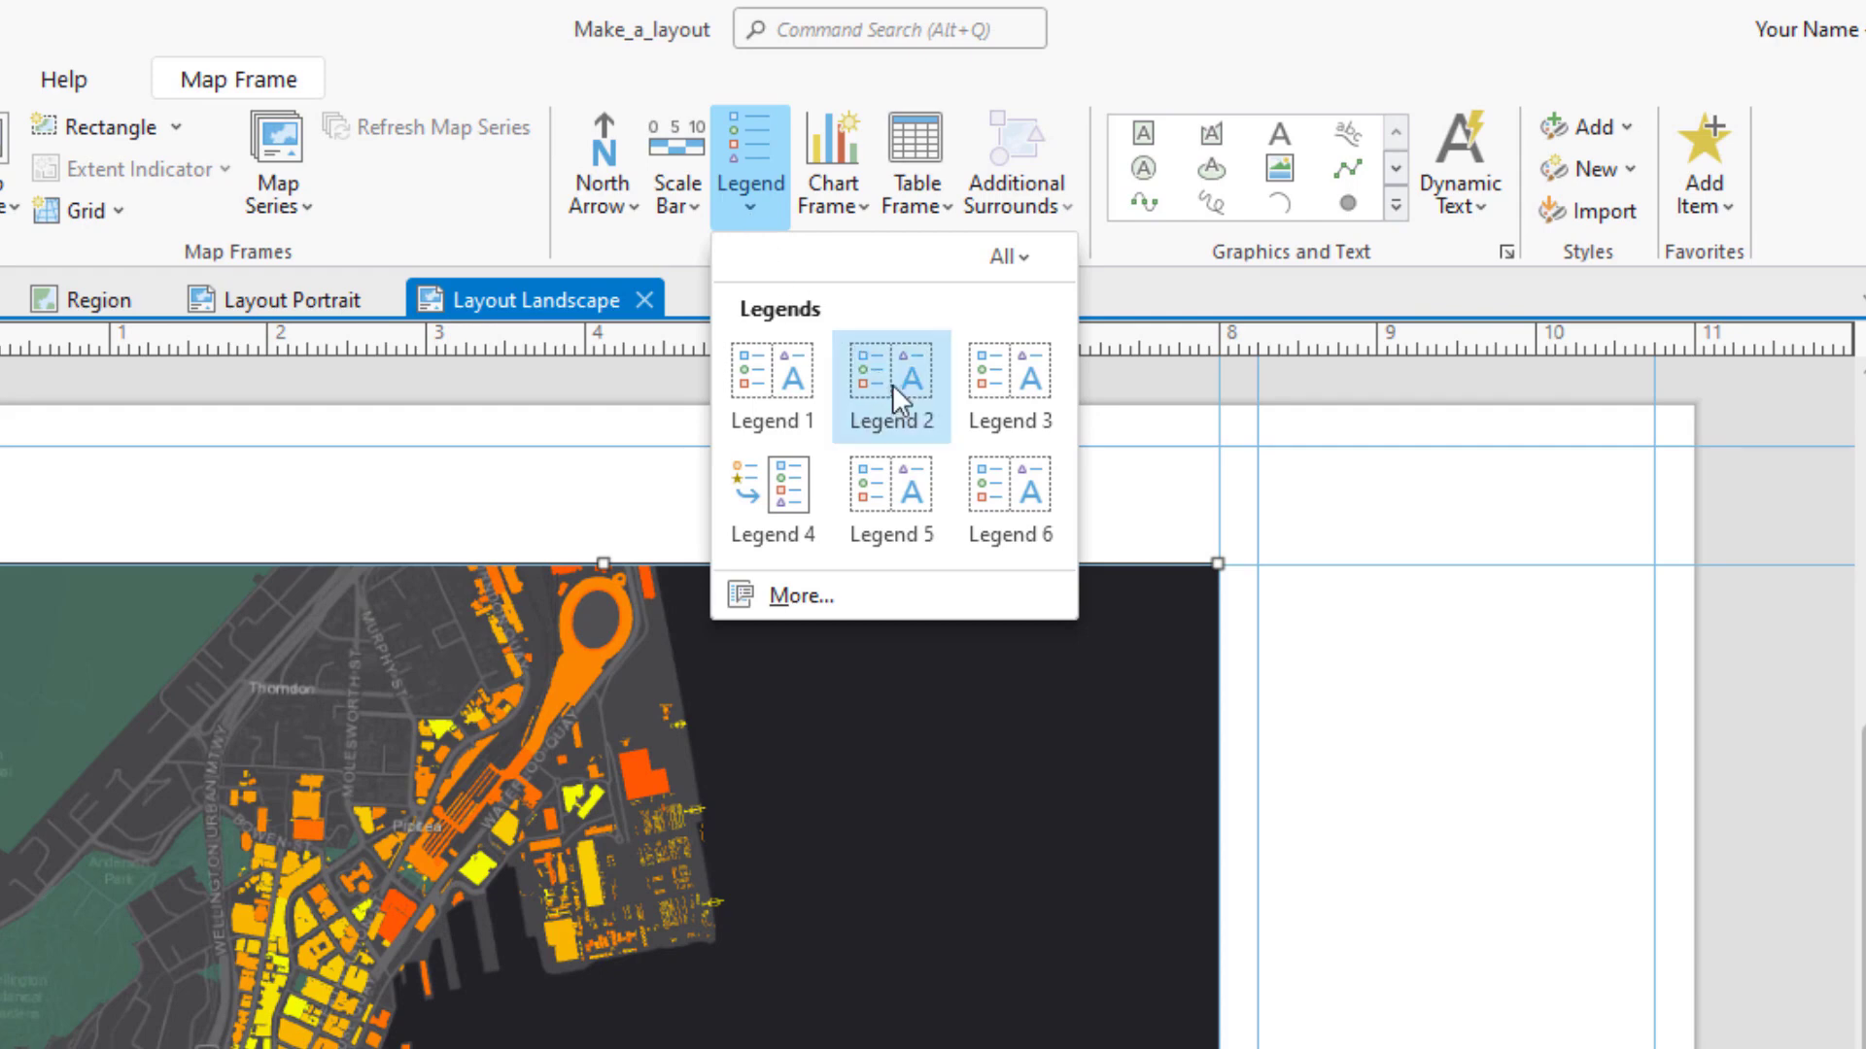
left_click(1006, 507)
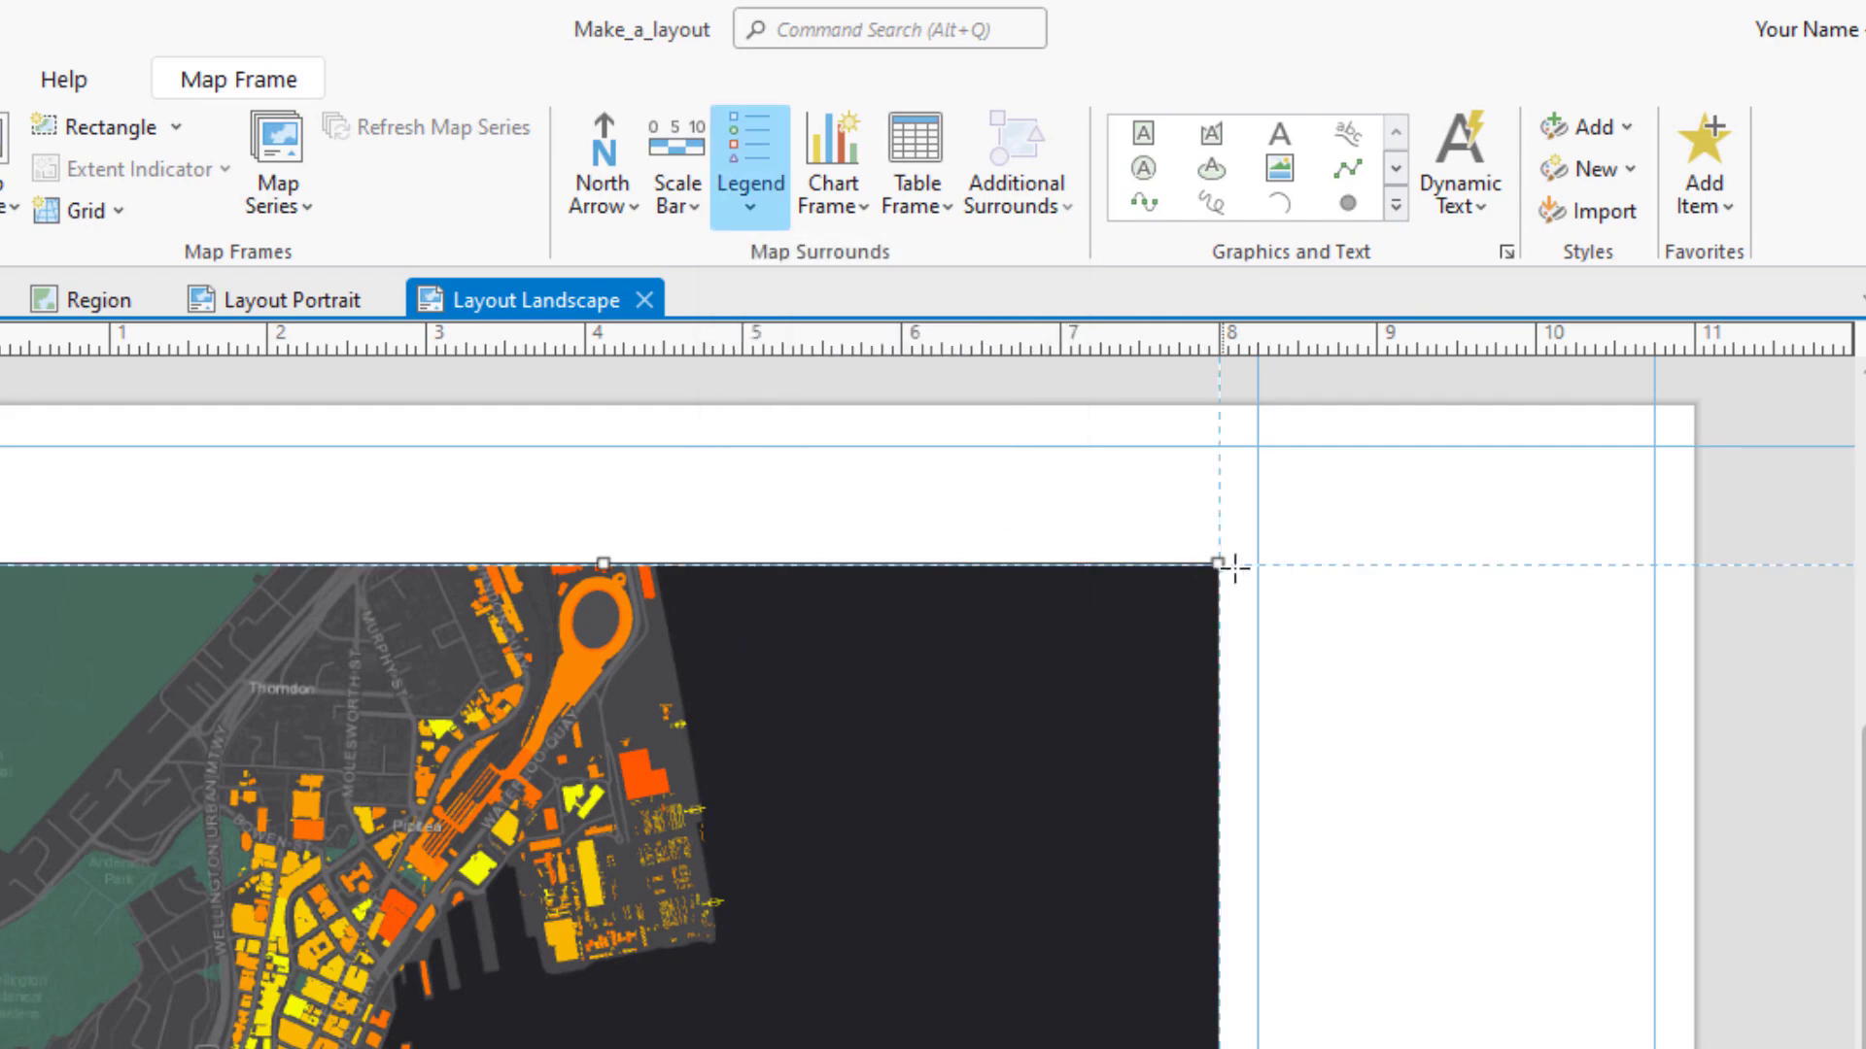
left_click_drag(1259, 564, 1653, 956)
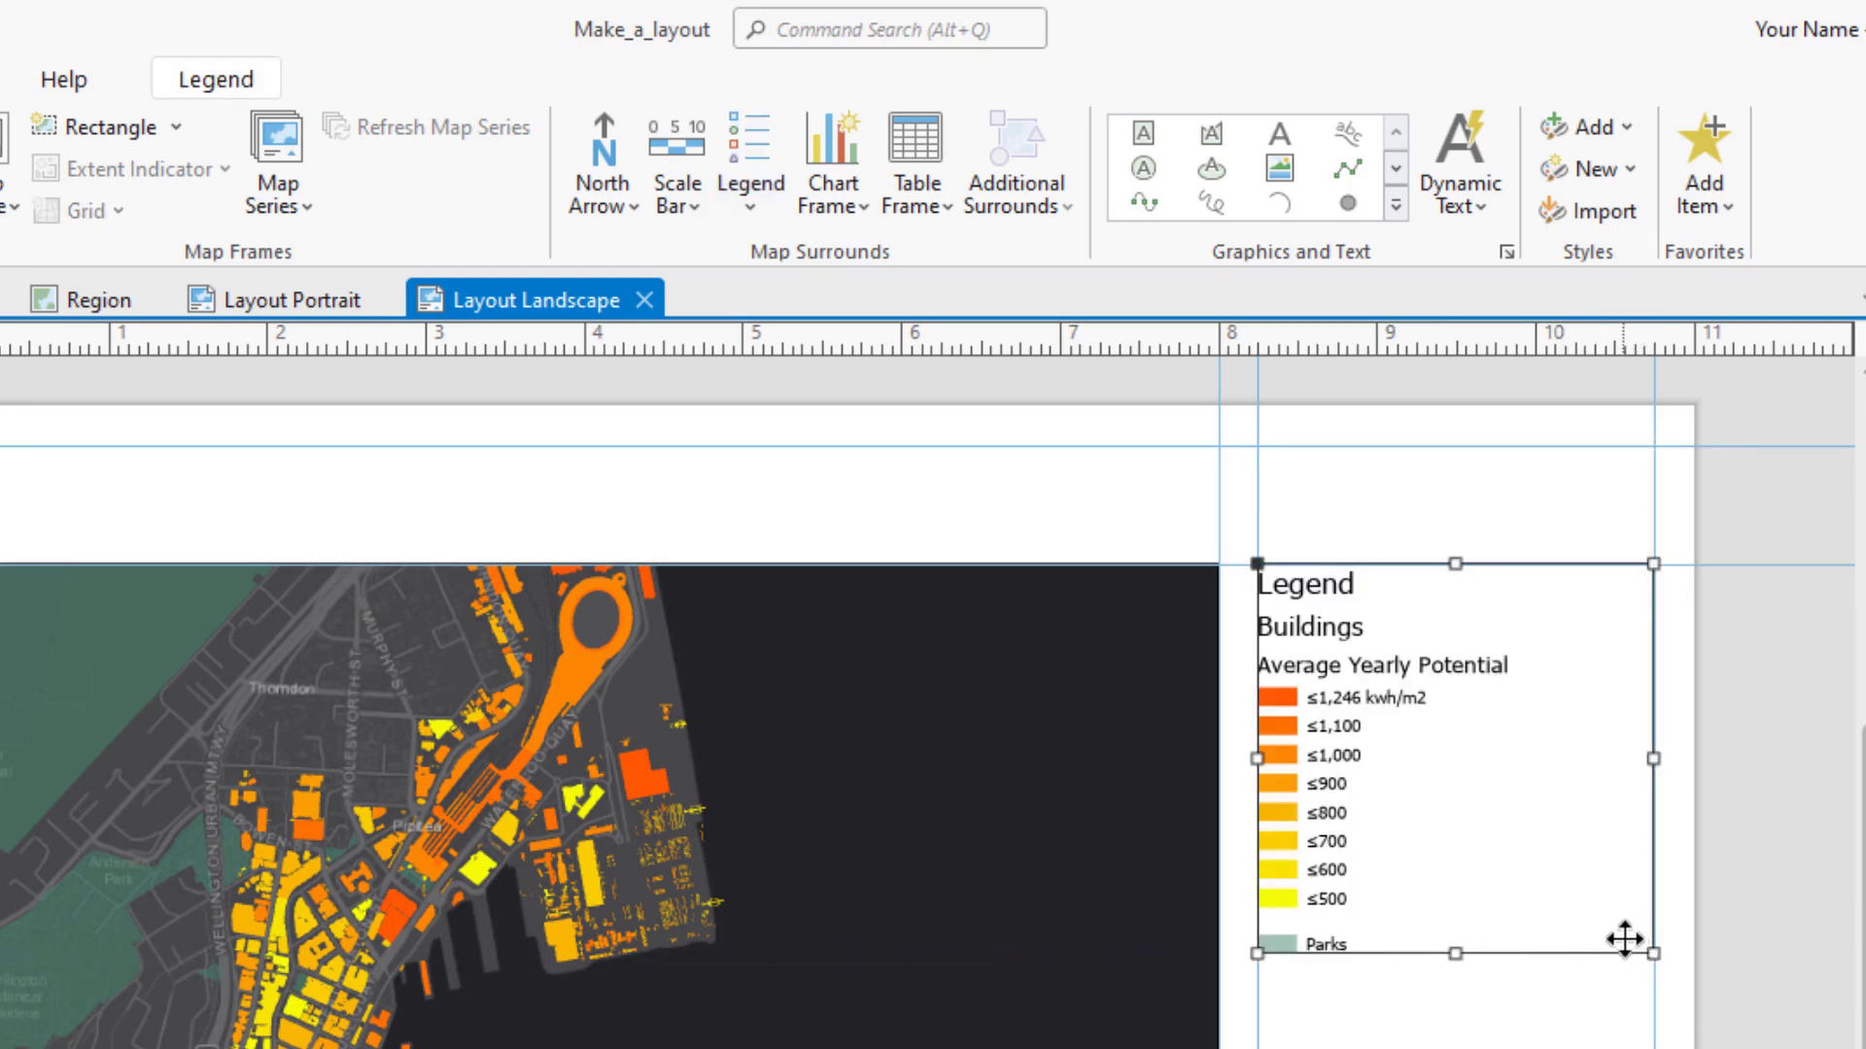
left_click_drag(1455, 953, 1453, 1008)
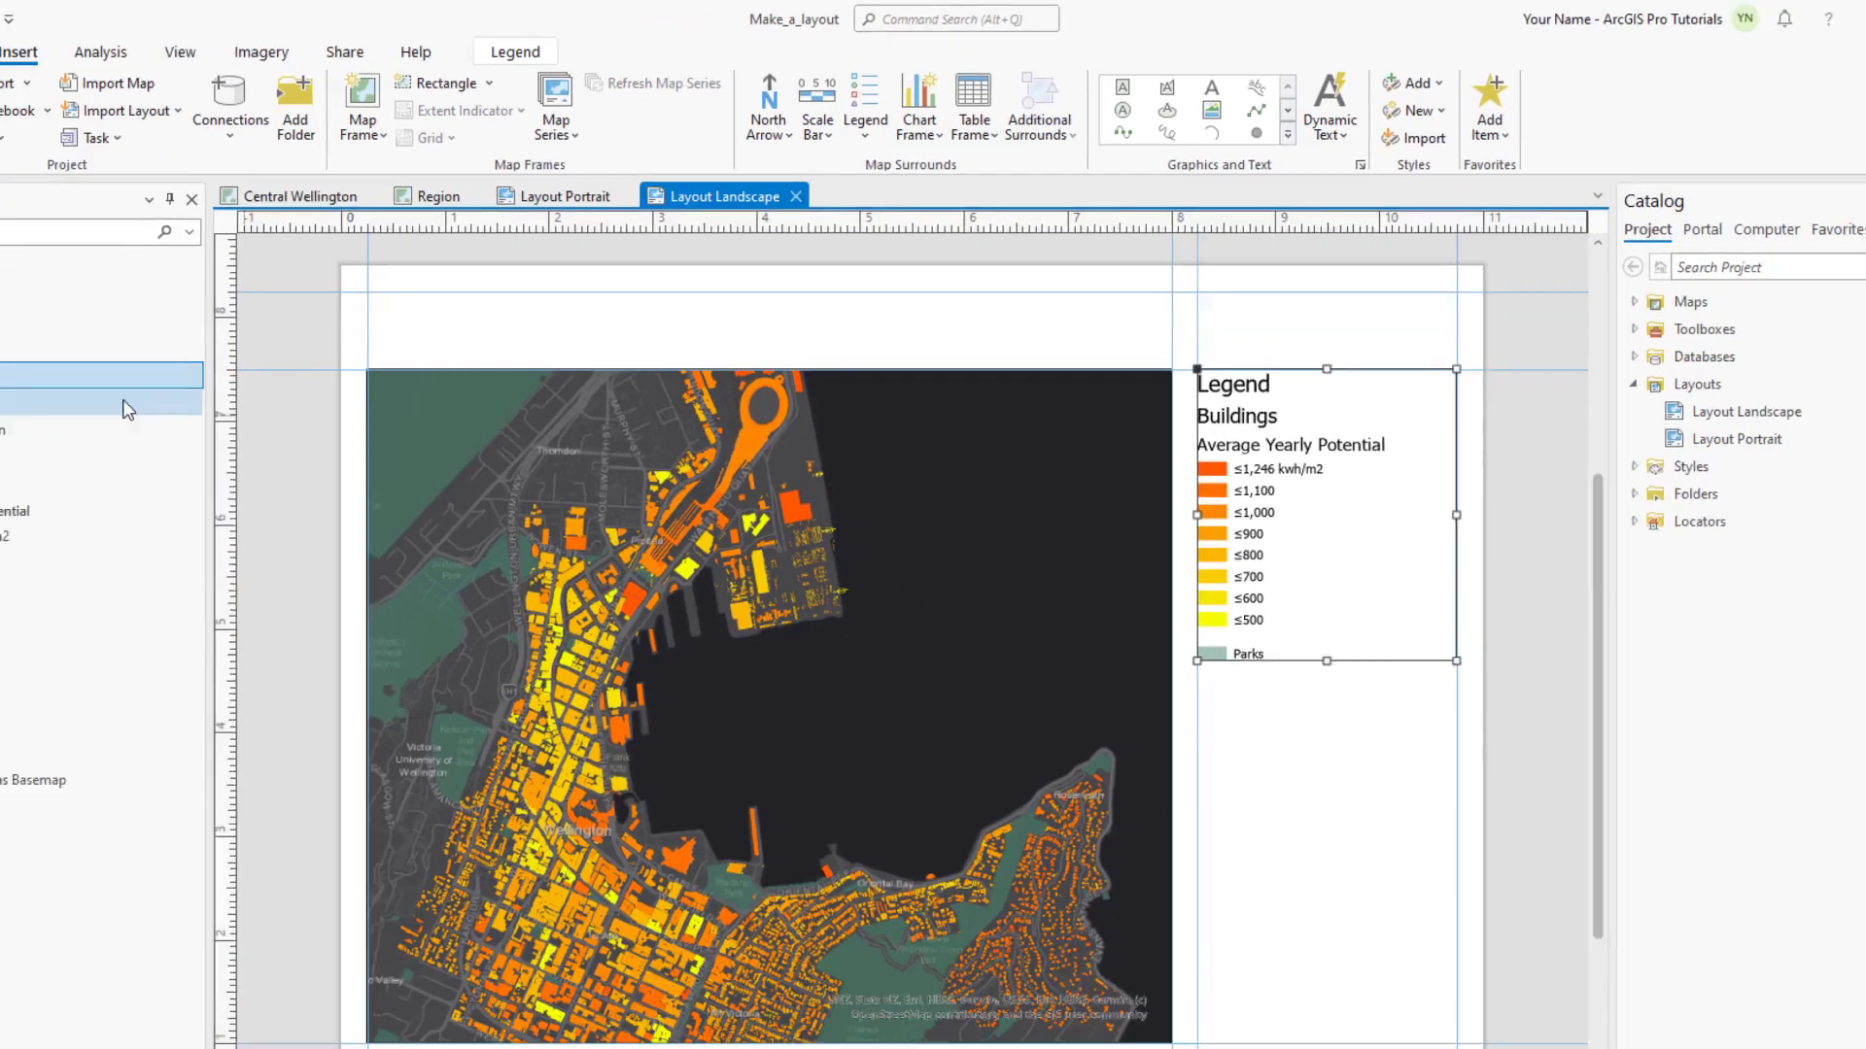
- Show the Parks layer name as a heading in the legend while hiding its label
left_click(0, 382)
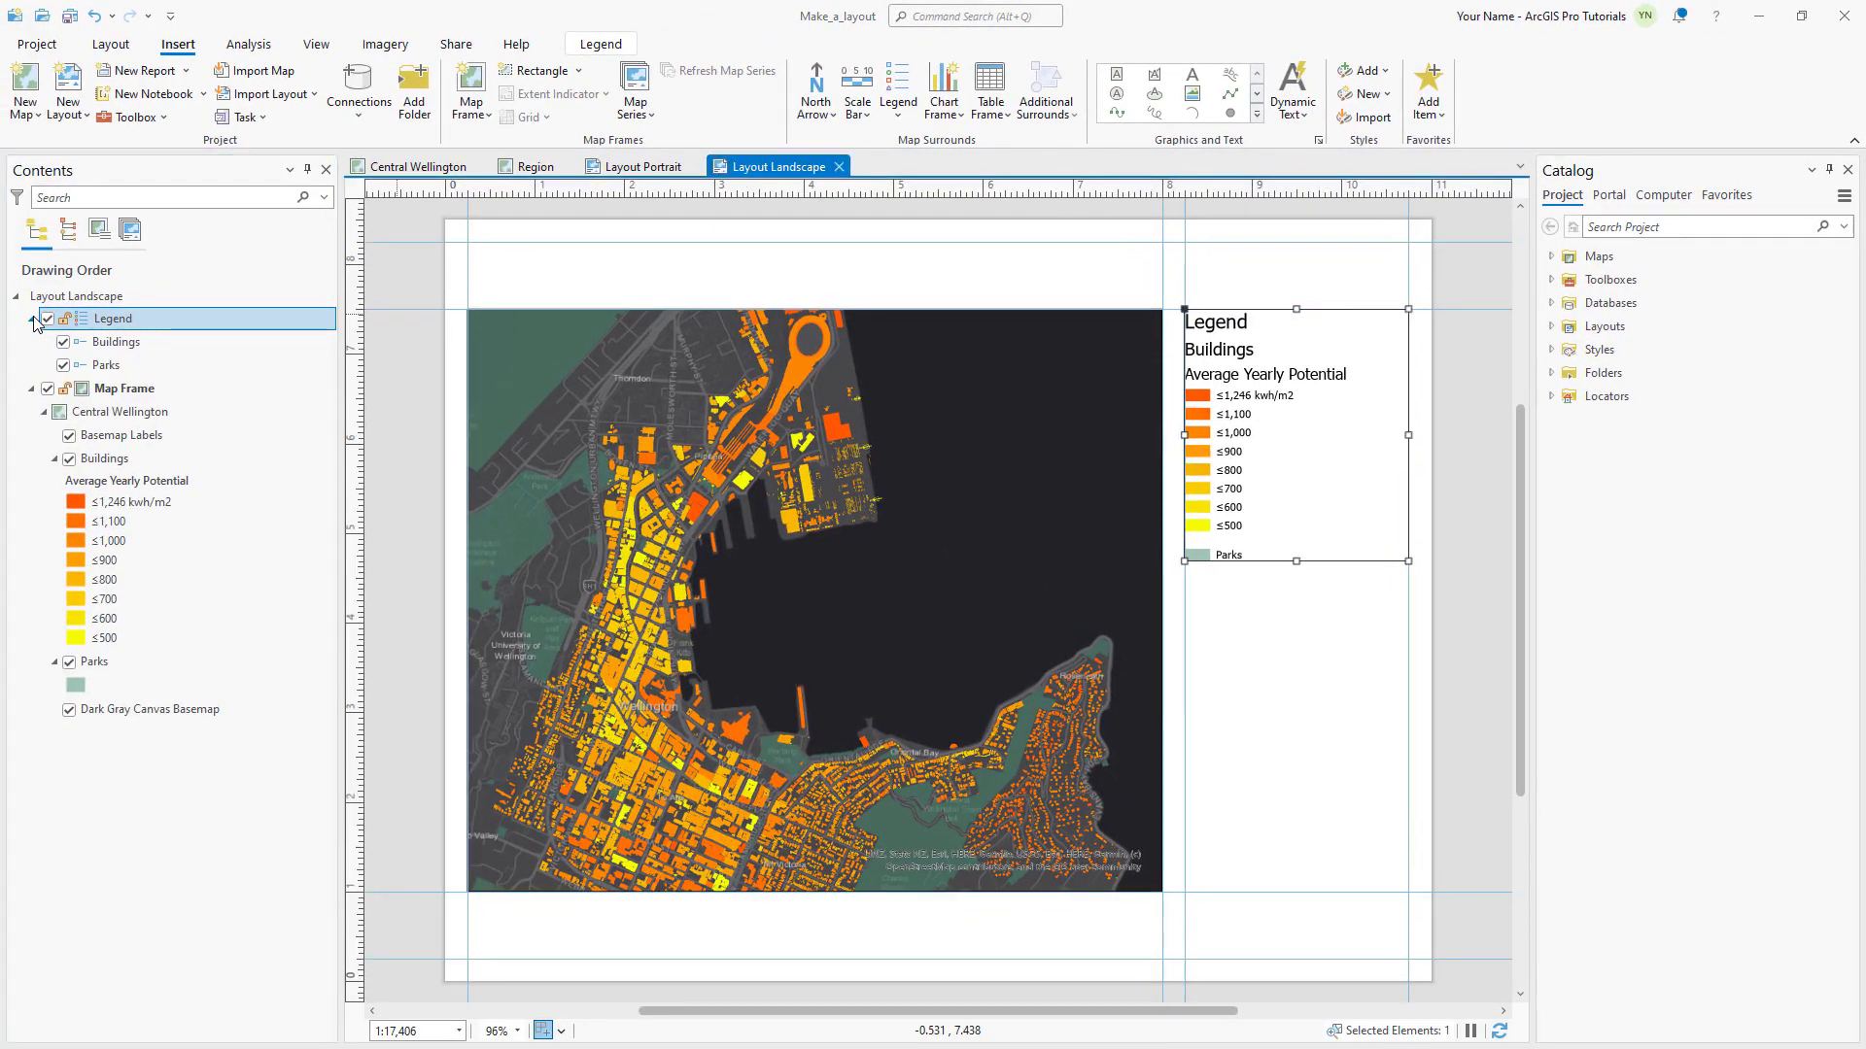
right_click(122, 367)
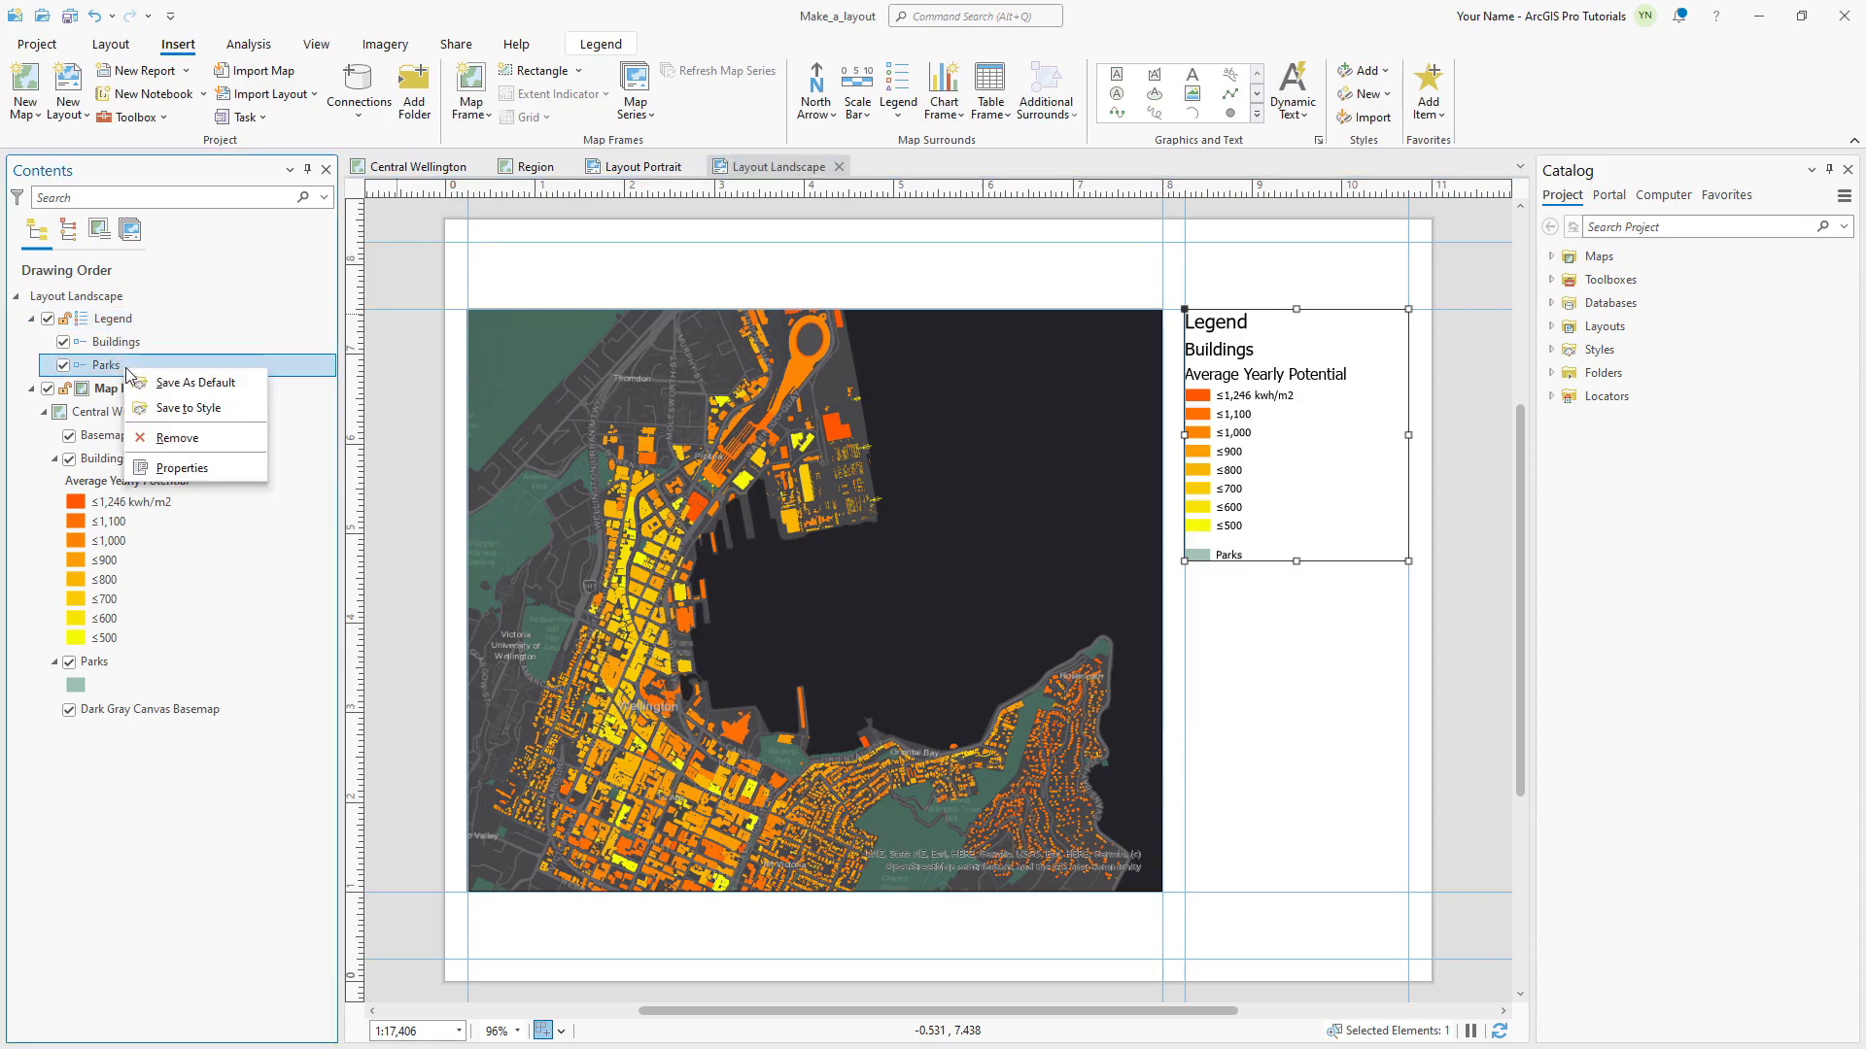
left_click(194, 468)
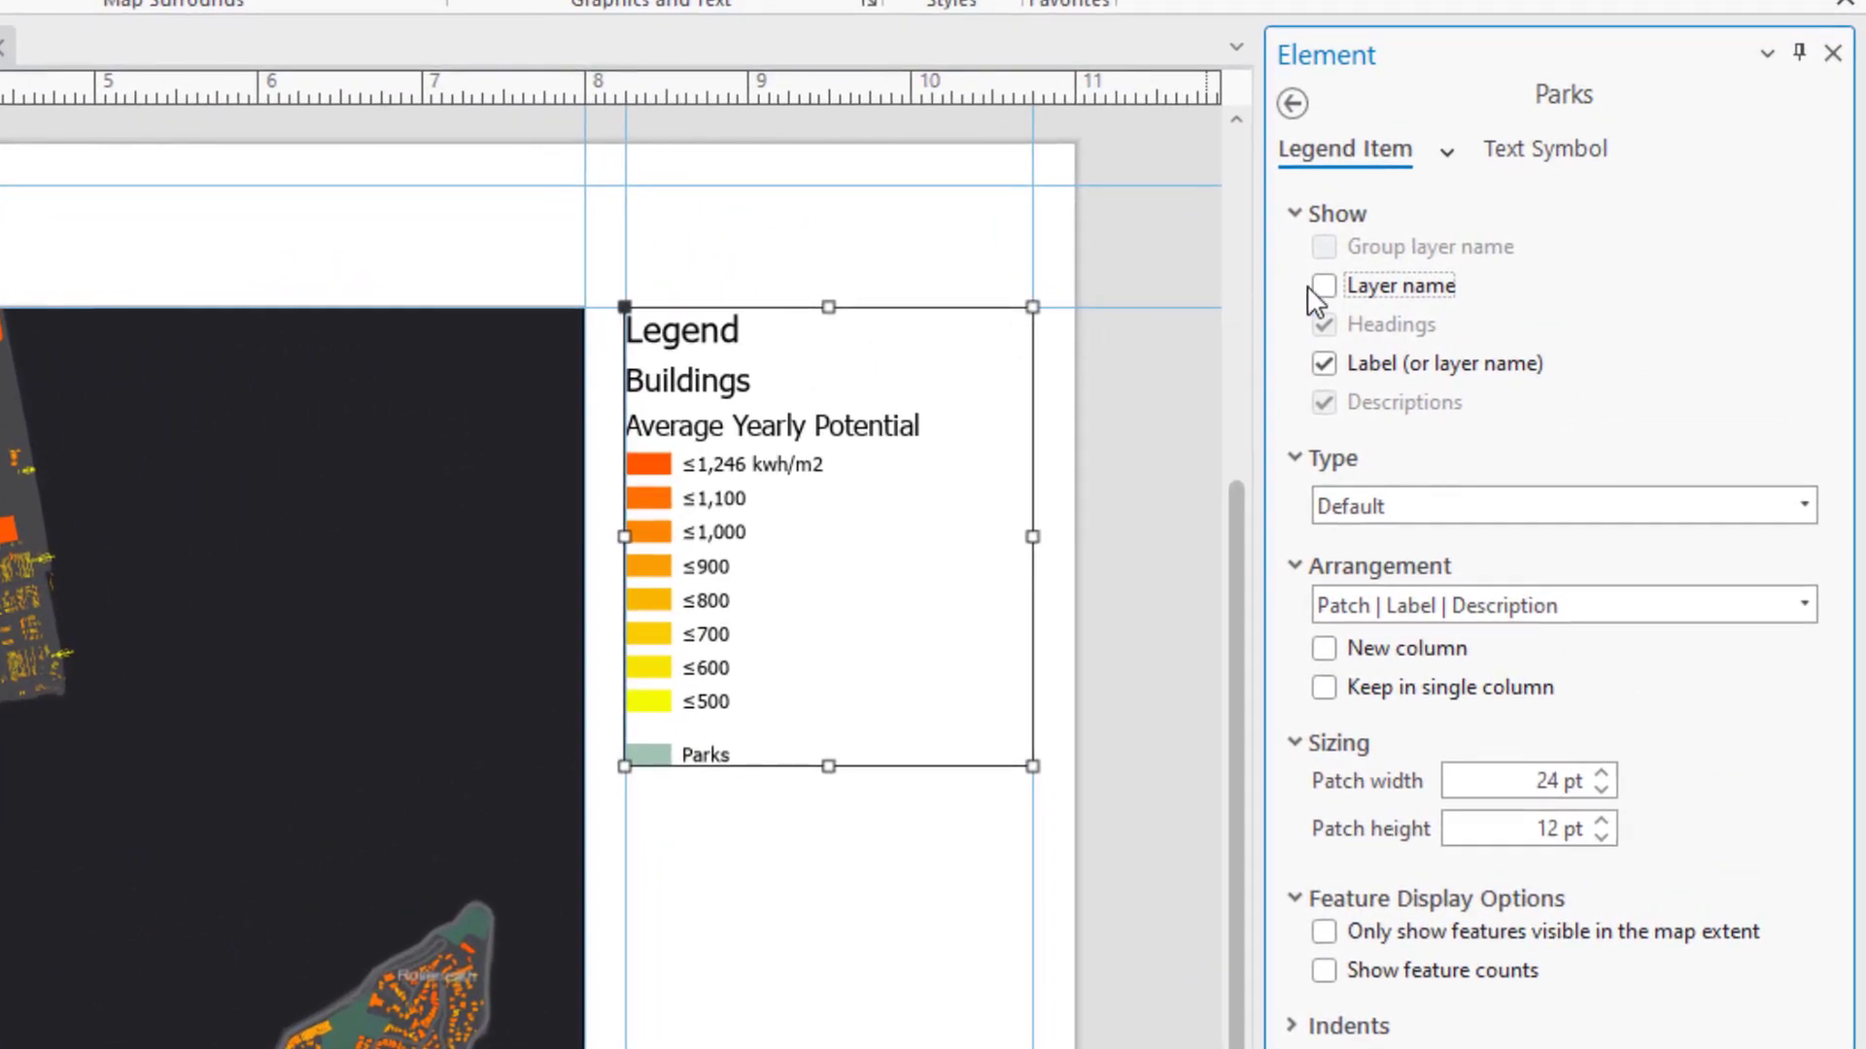
left_click(1324, 284)
left_click(1330, 358)
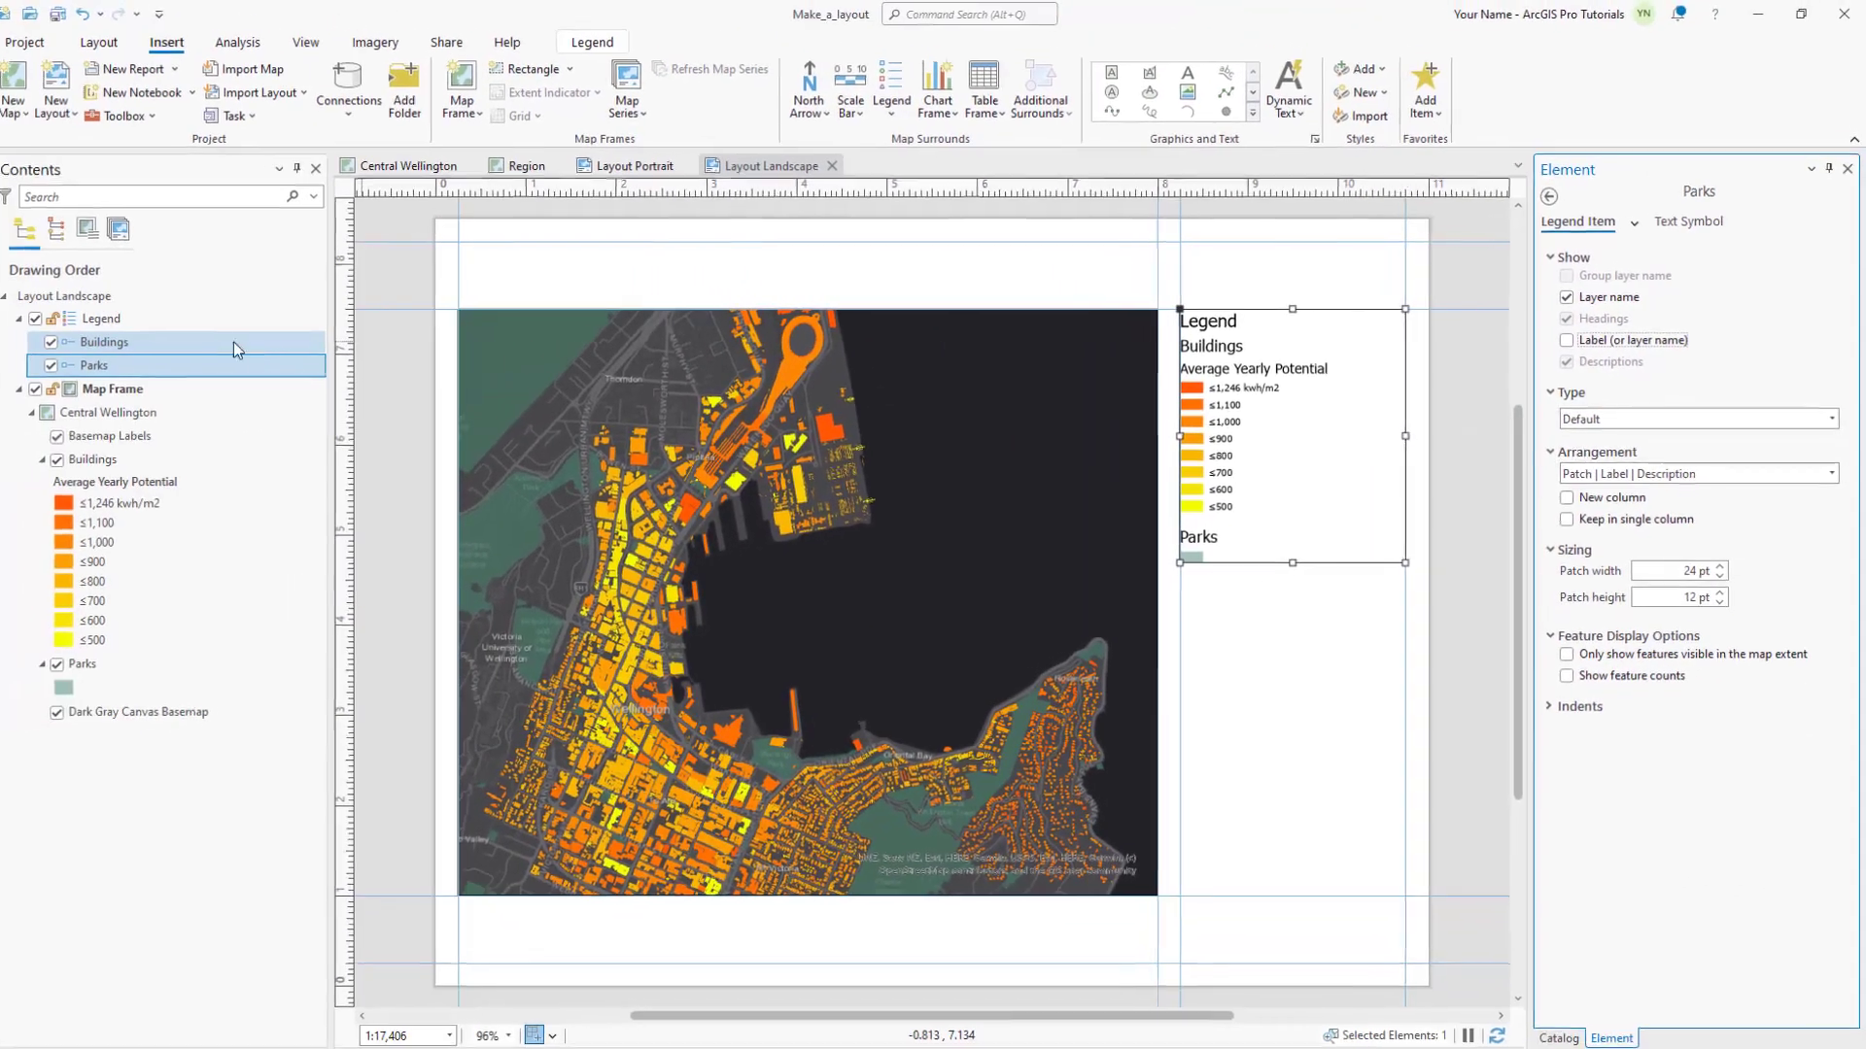
- Hide the legend's title in its properties
left_click(188, 322)
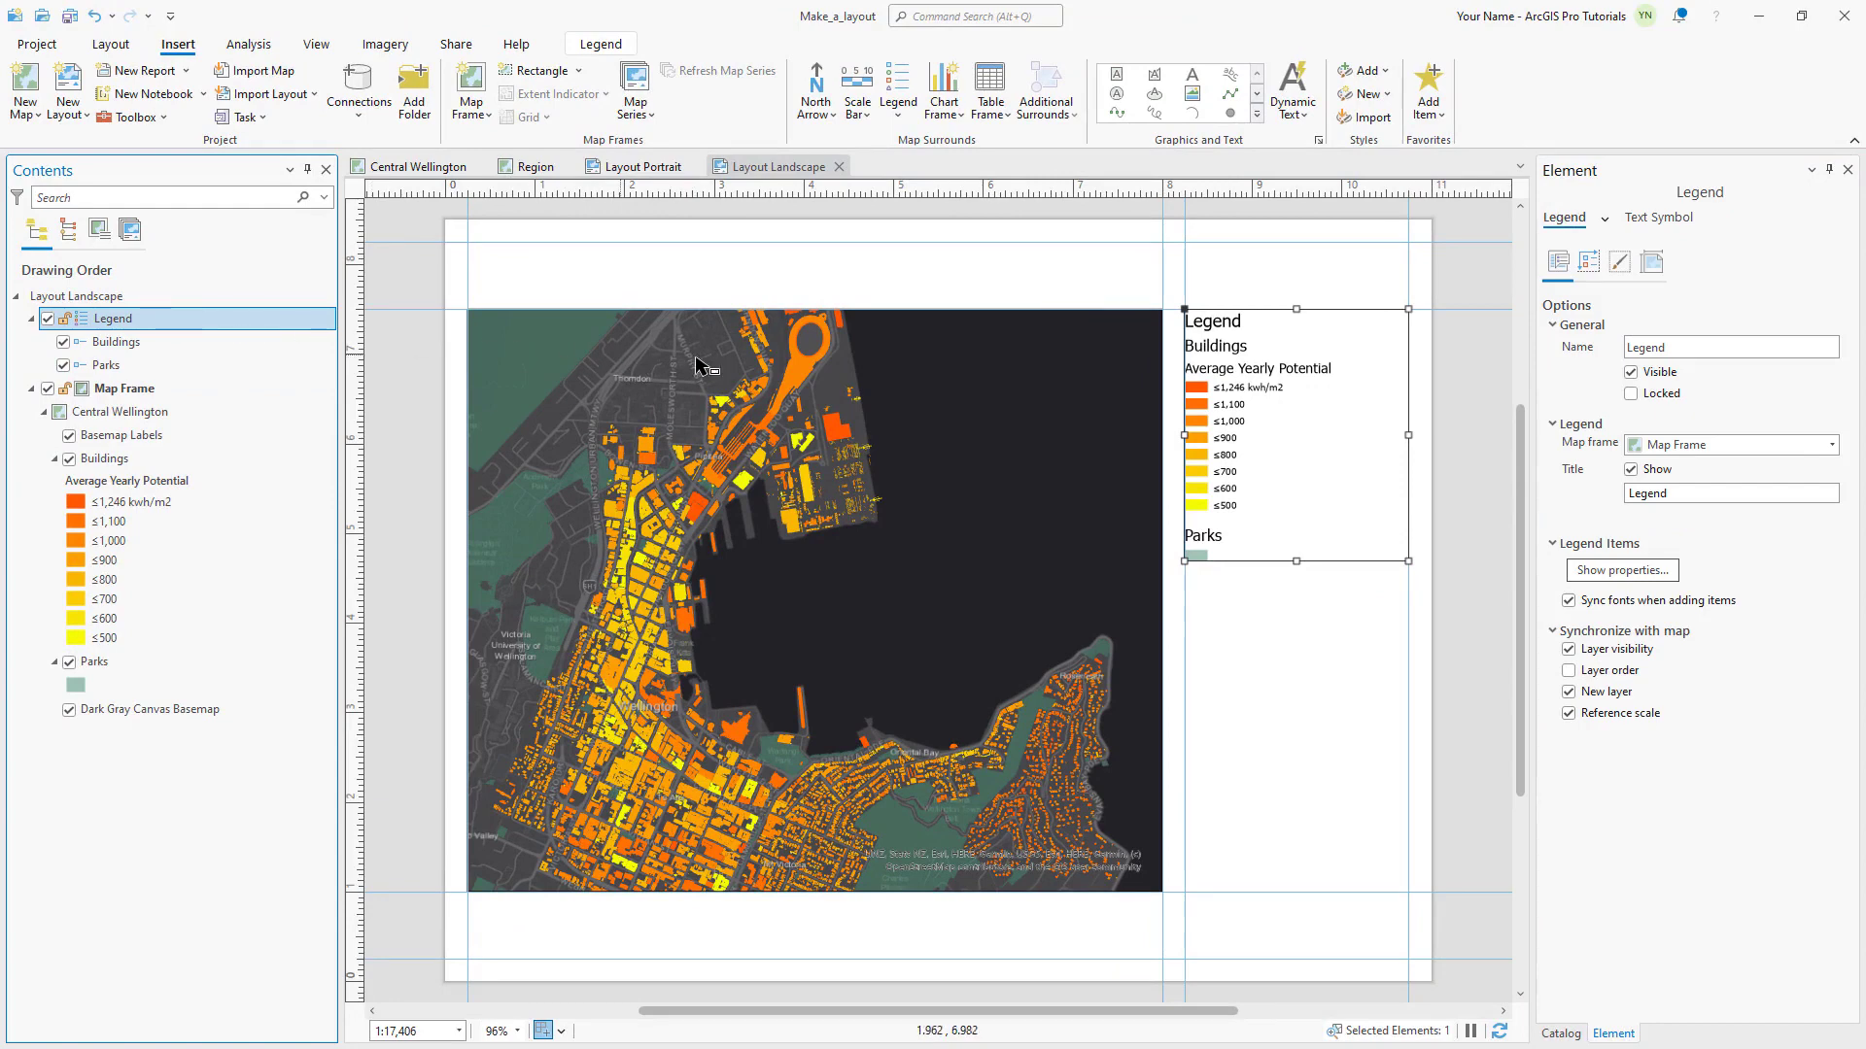
left_click(1641, 475)
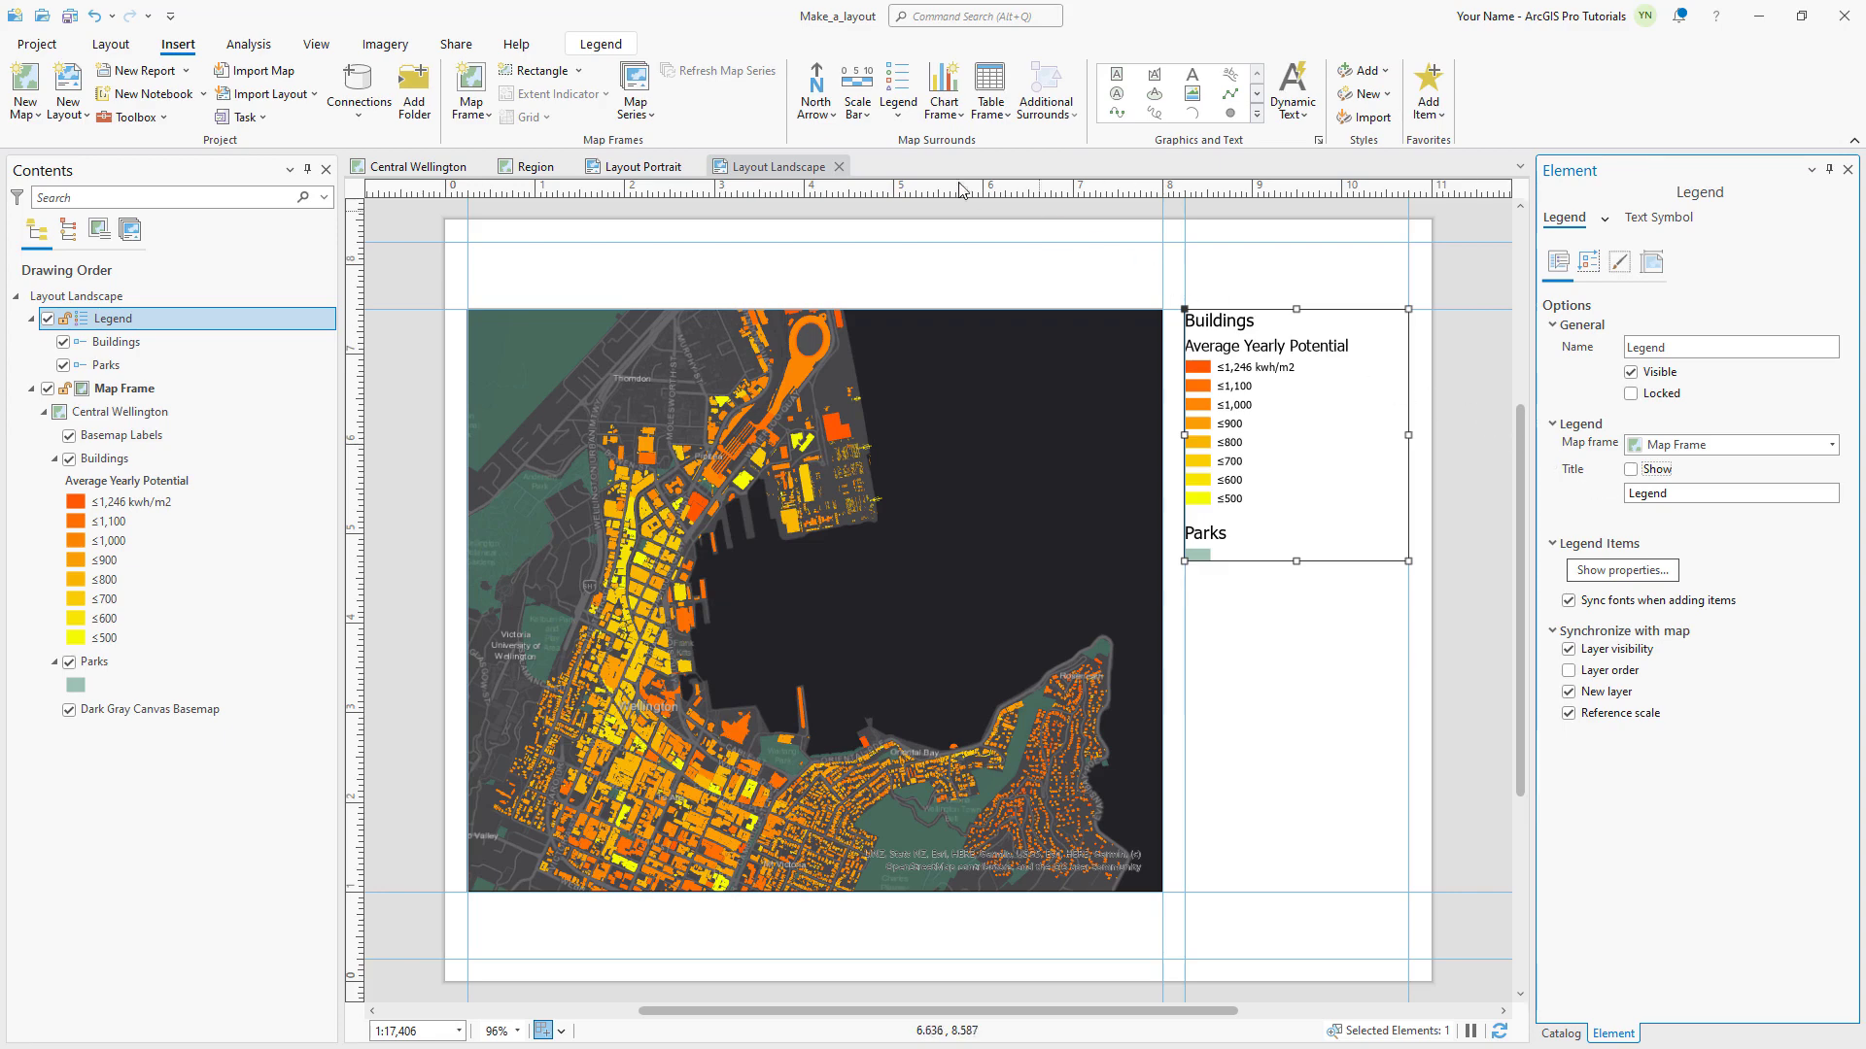
left_click(829, 122)
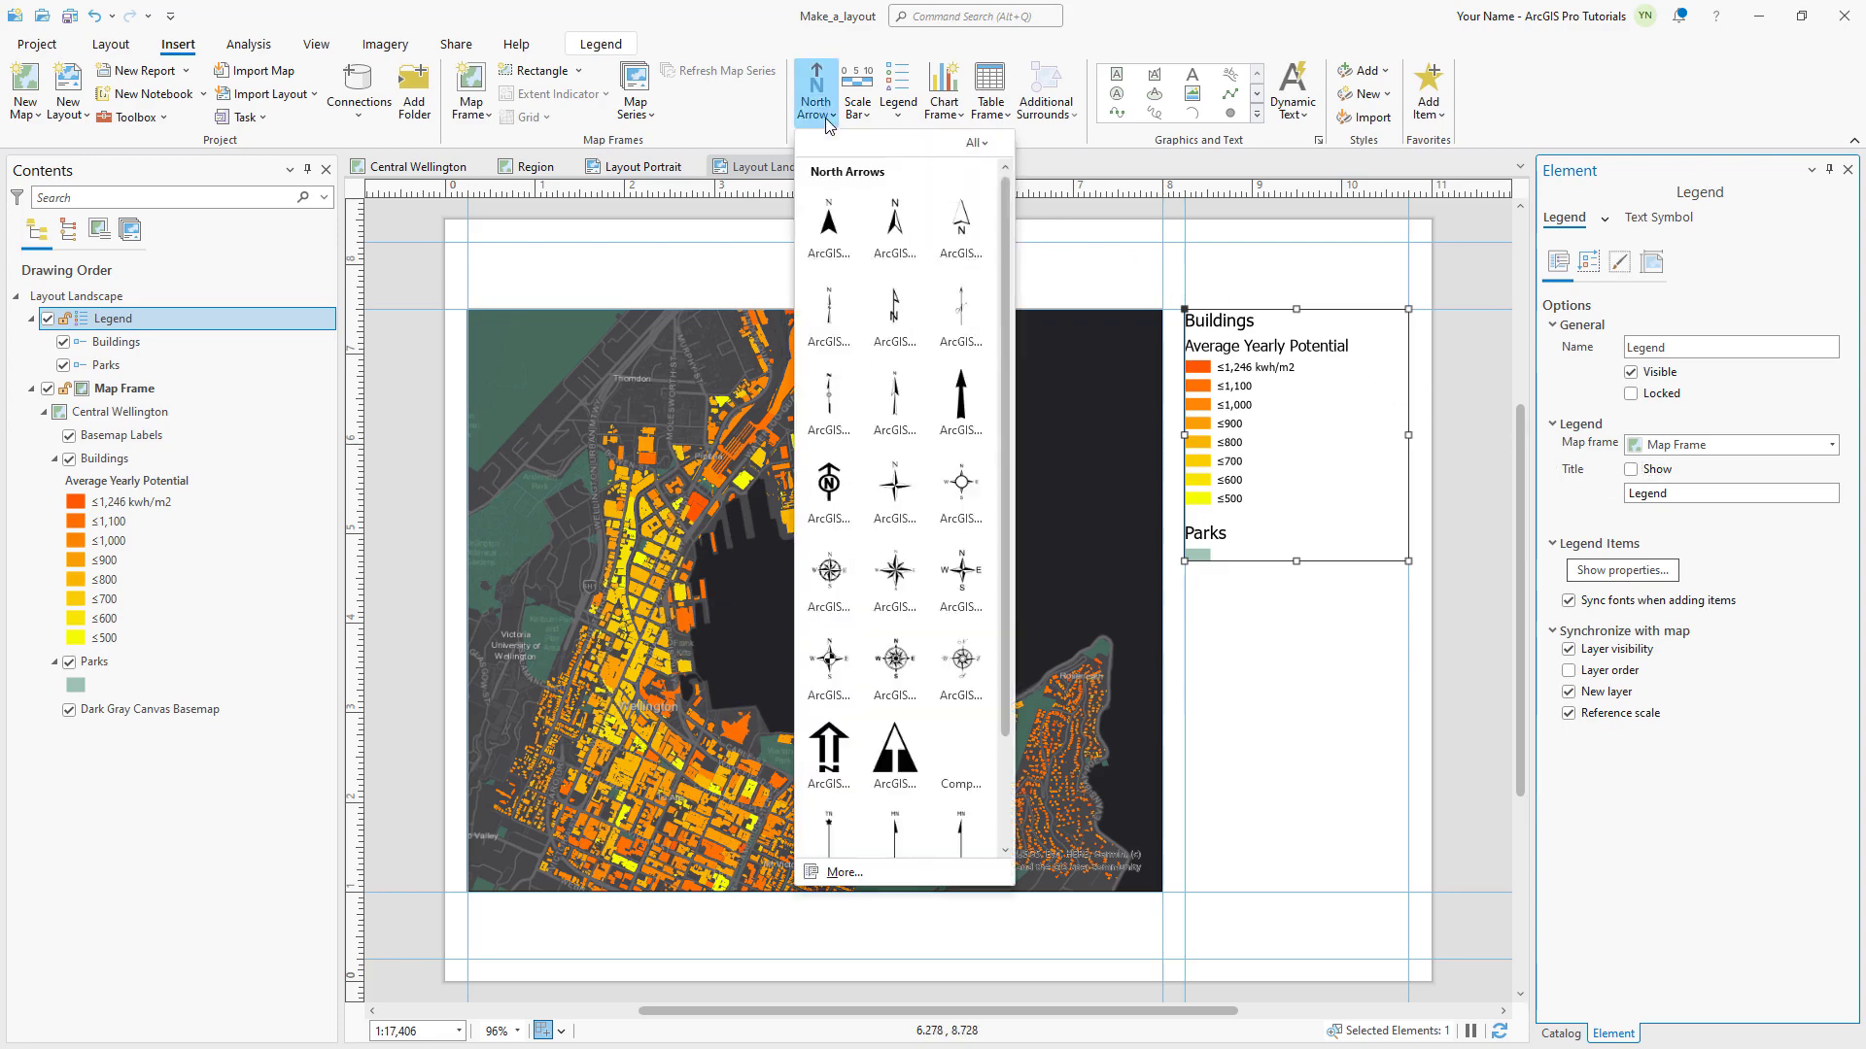
- Place a north arrow at lower left, add a Scale Line 1 Metric bar beside it, and save
left_click(830, 208)
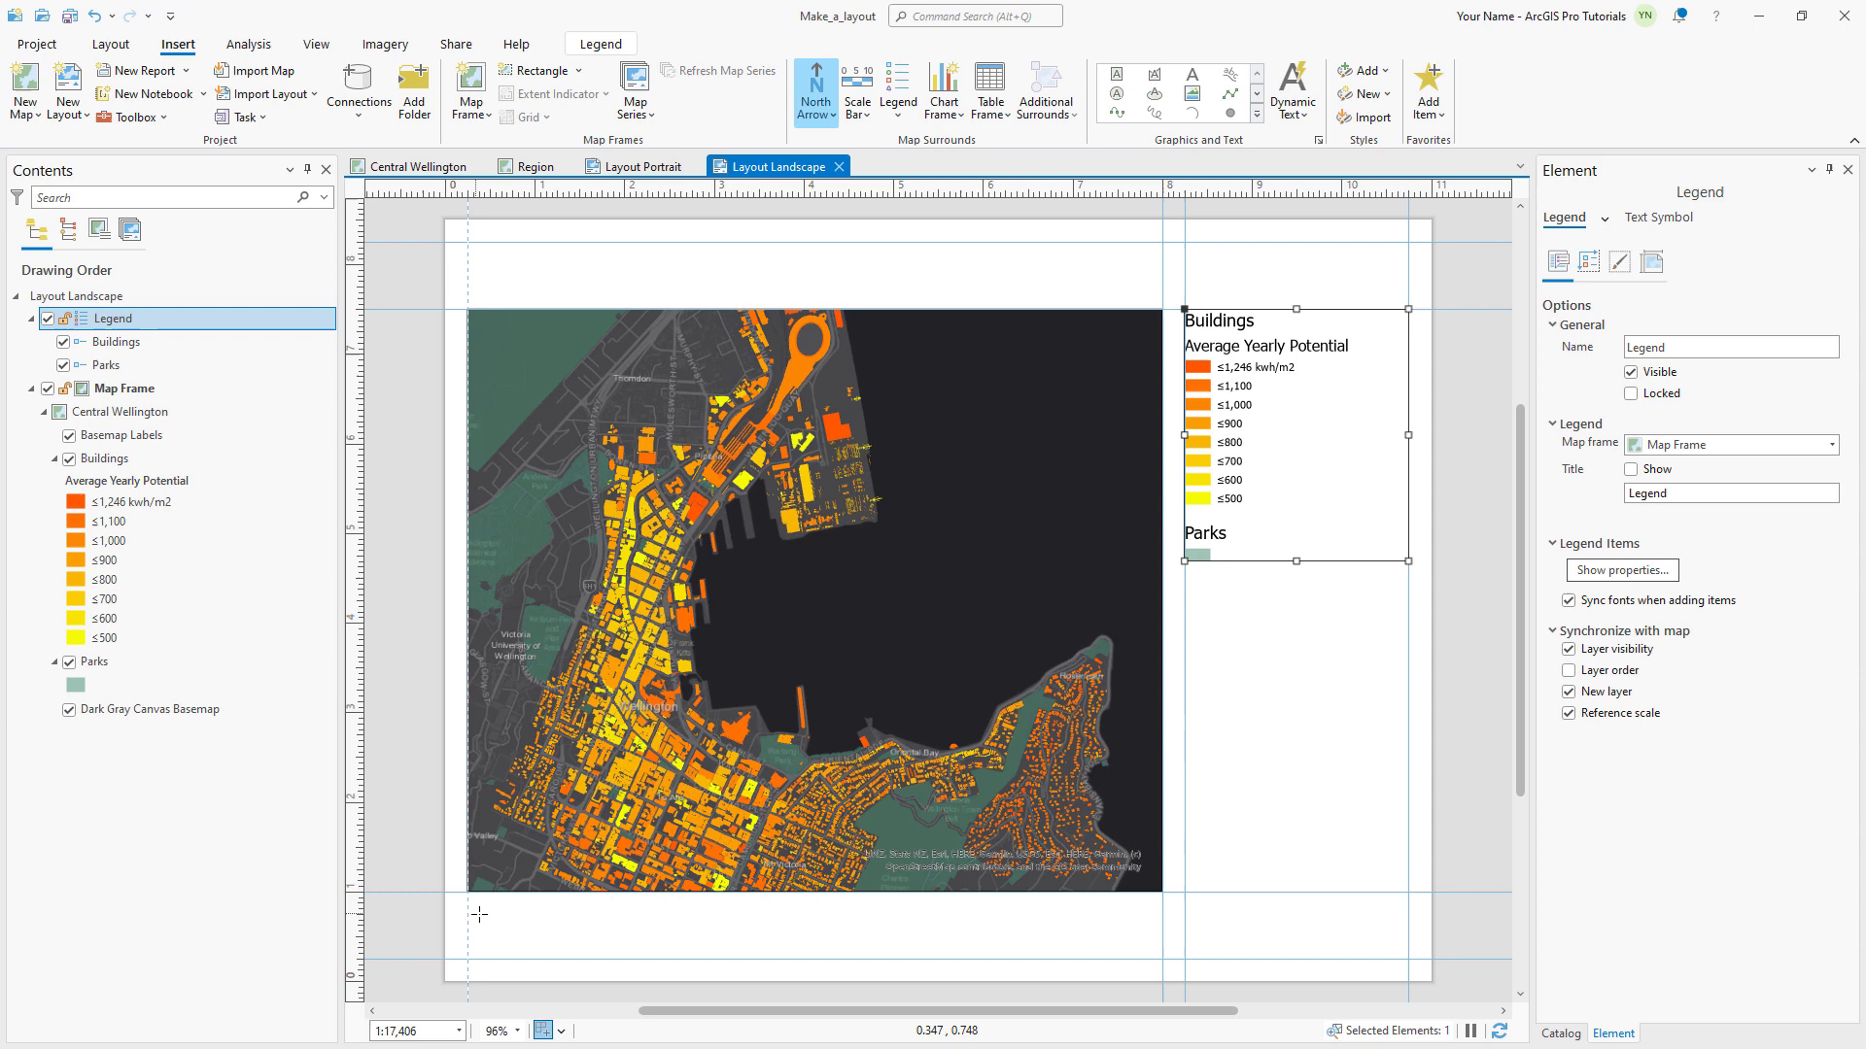
left_click_drag(515, 959, 479, 943)
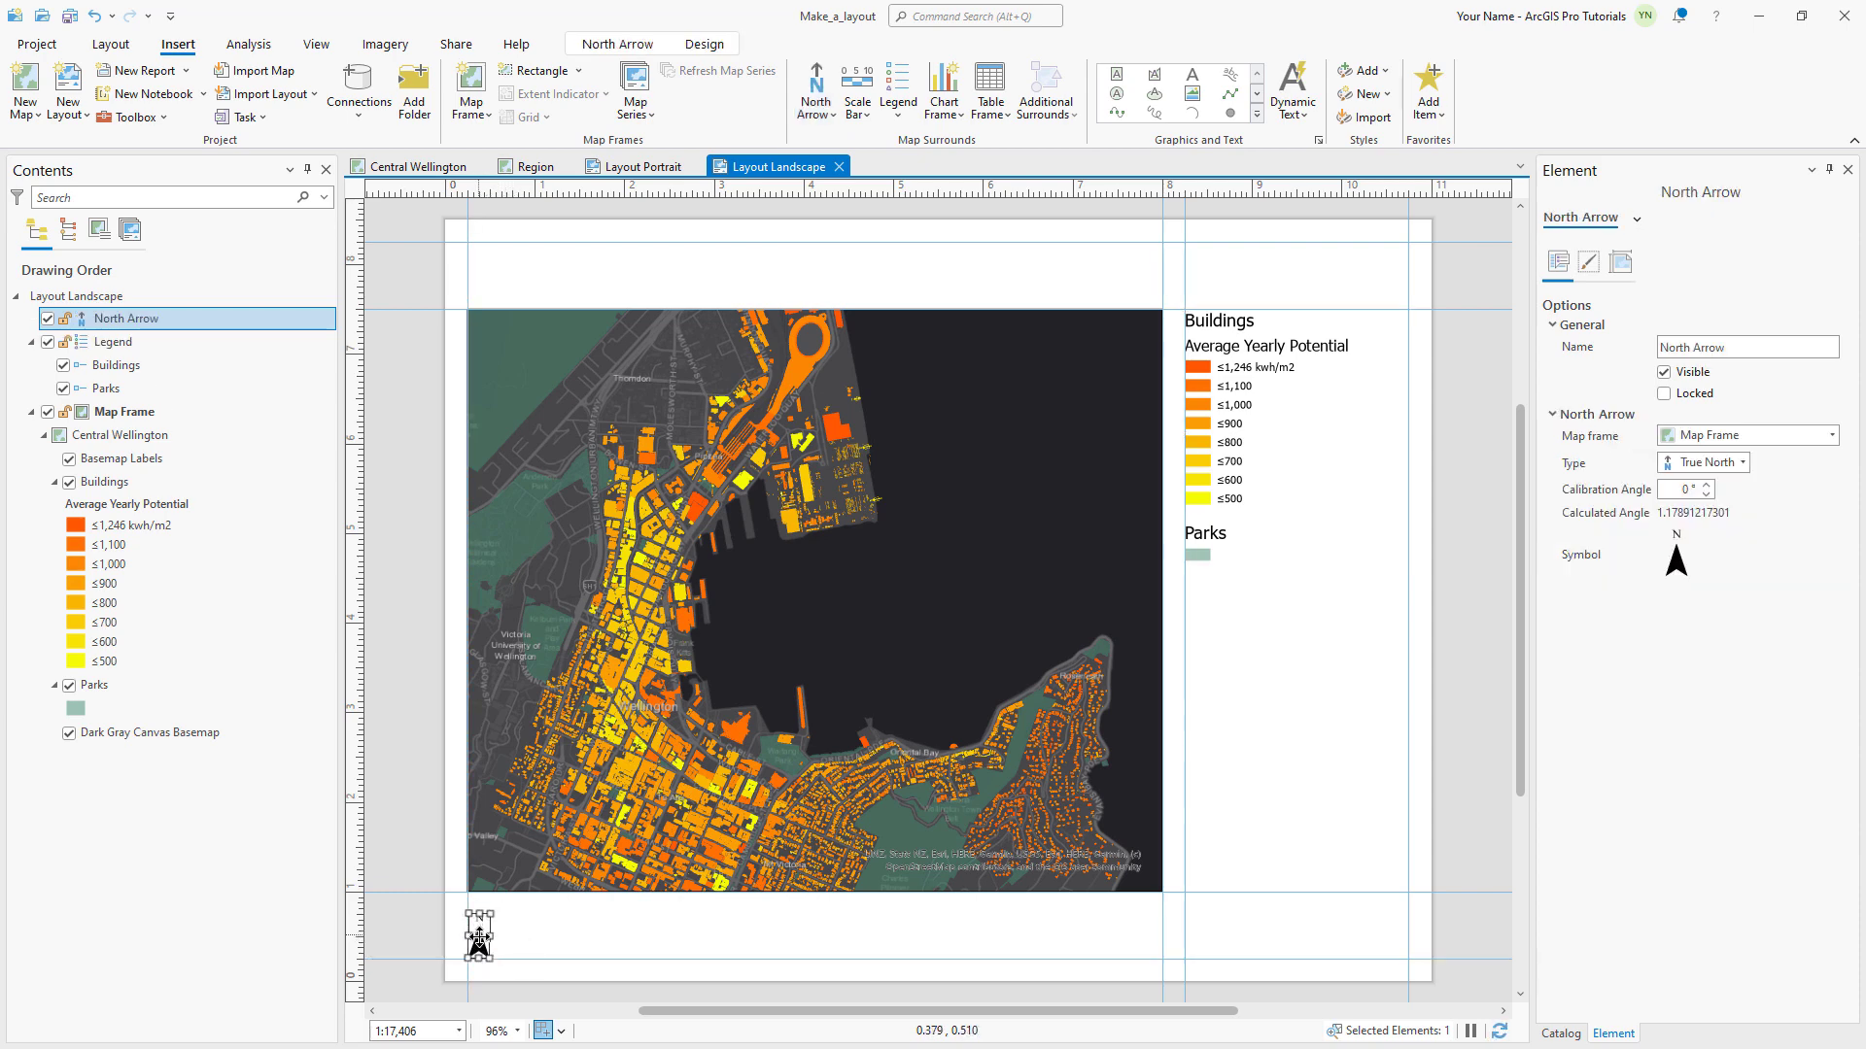
left_click(857, 109)
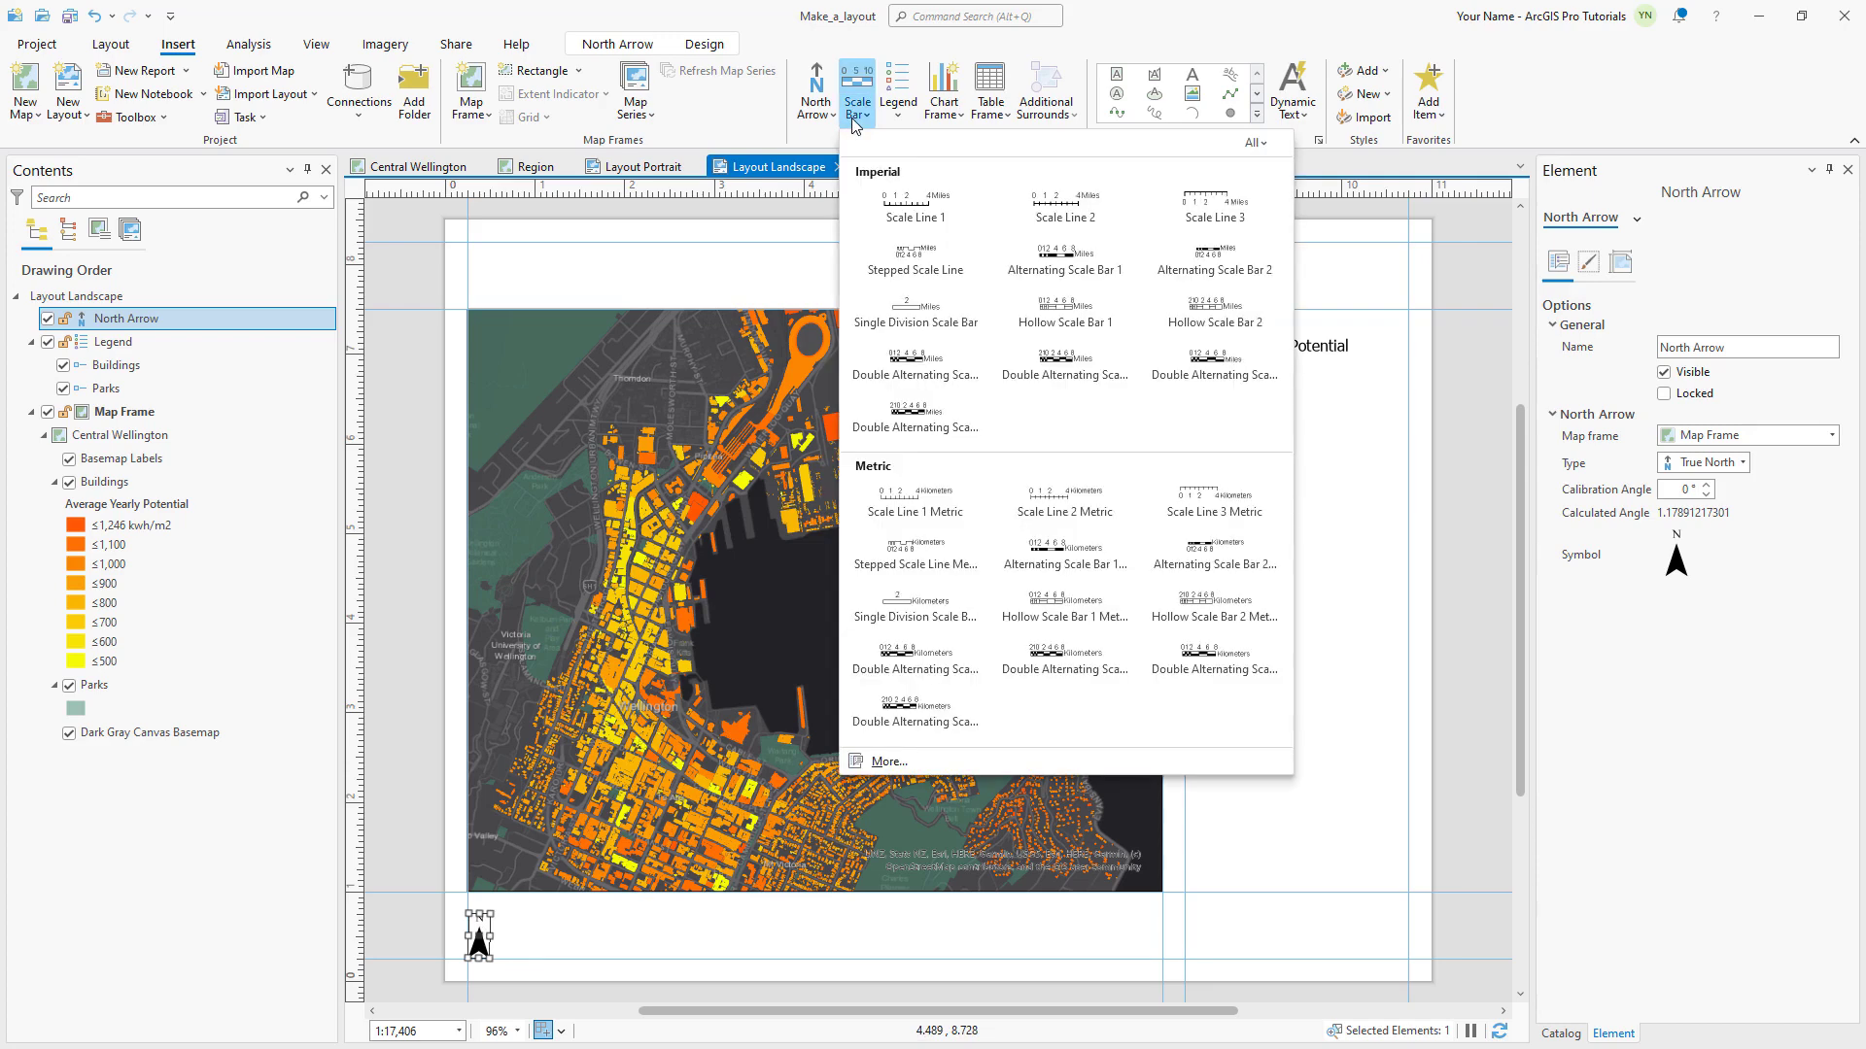
left_click(924, 498)
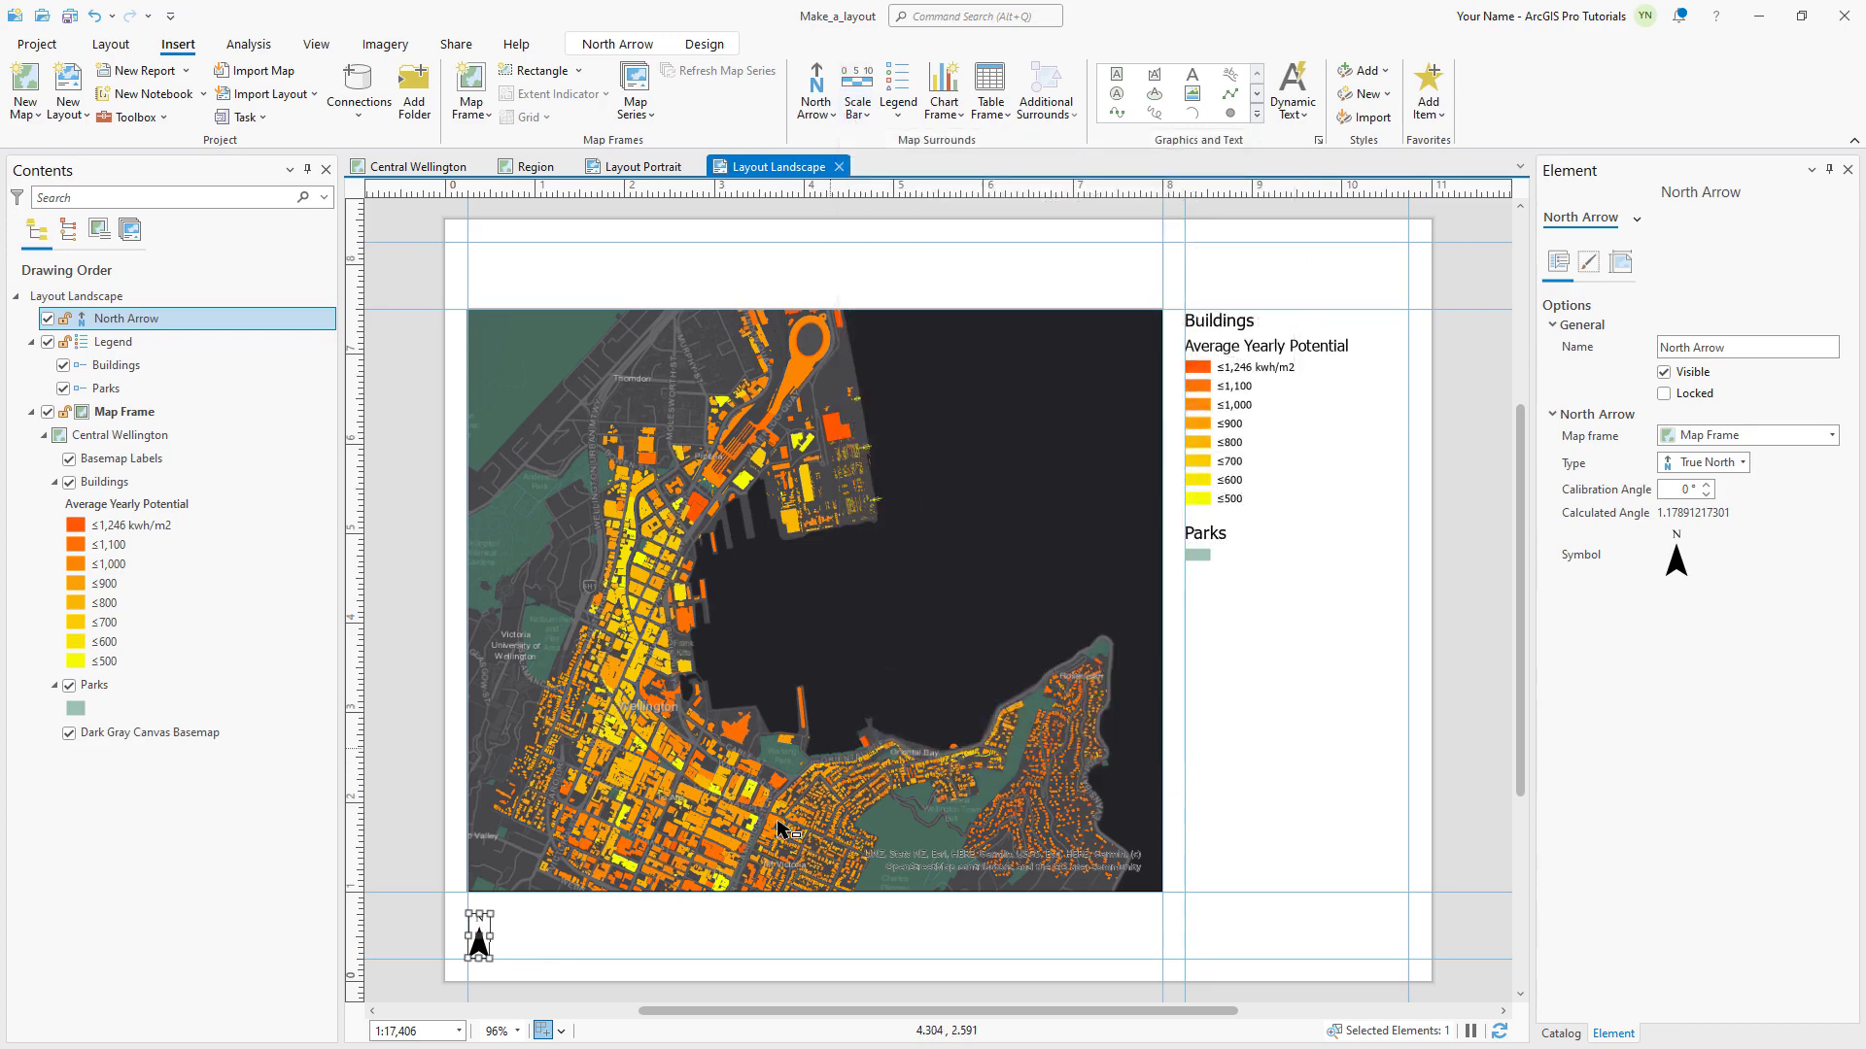
left_click_drag(544, 913, 826, 940)
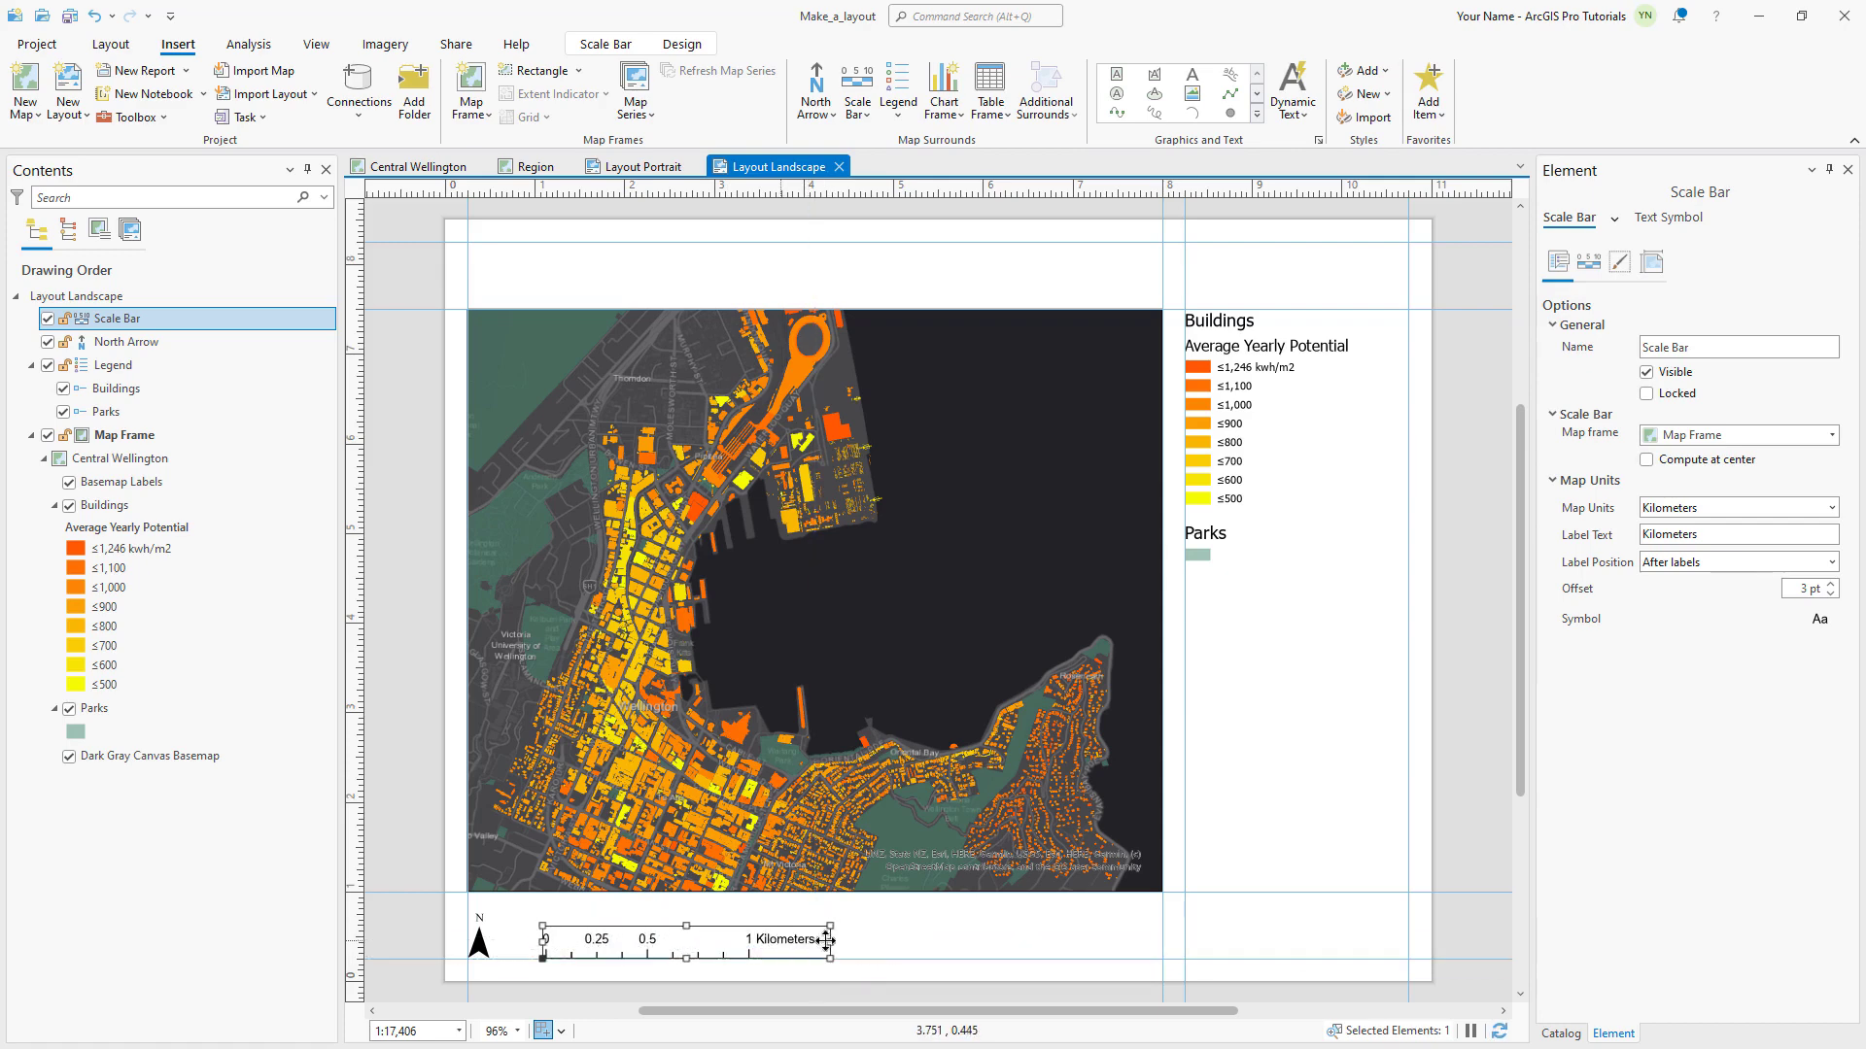
left_click(956, 930)
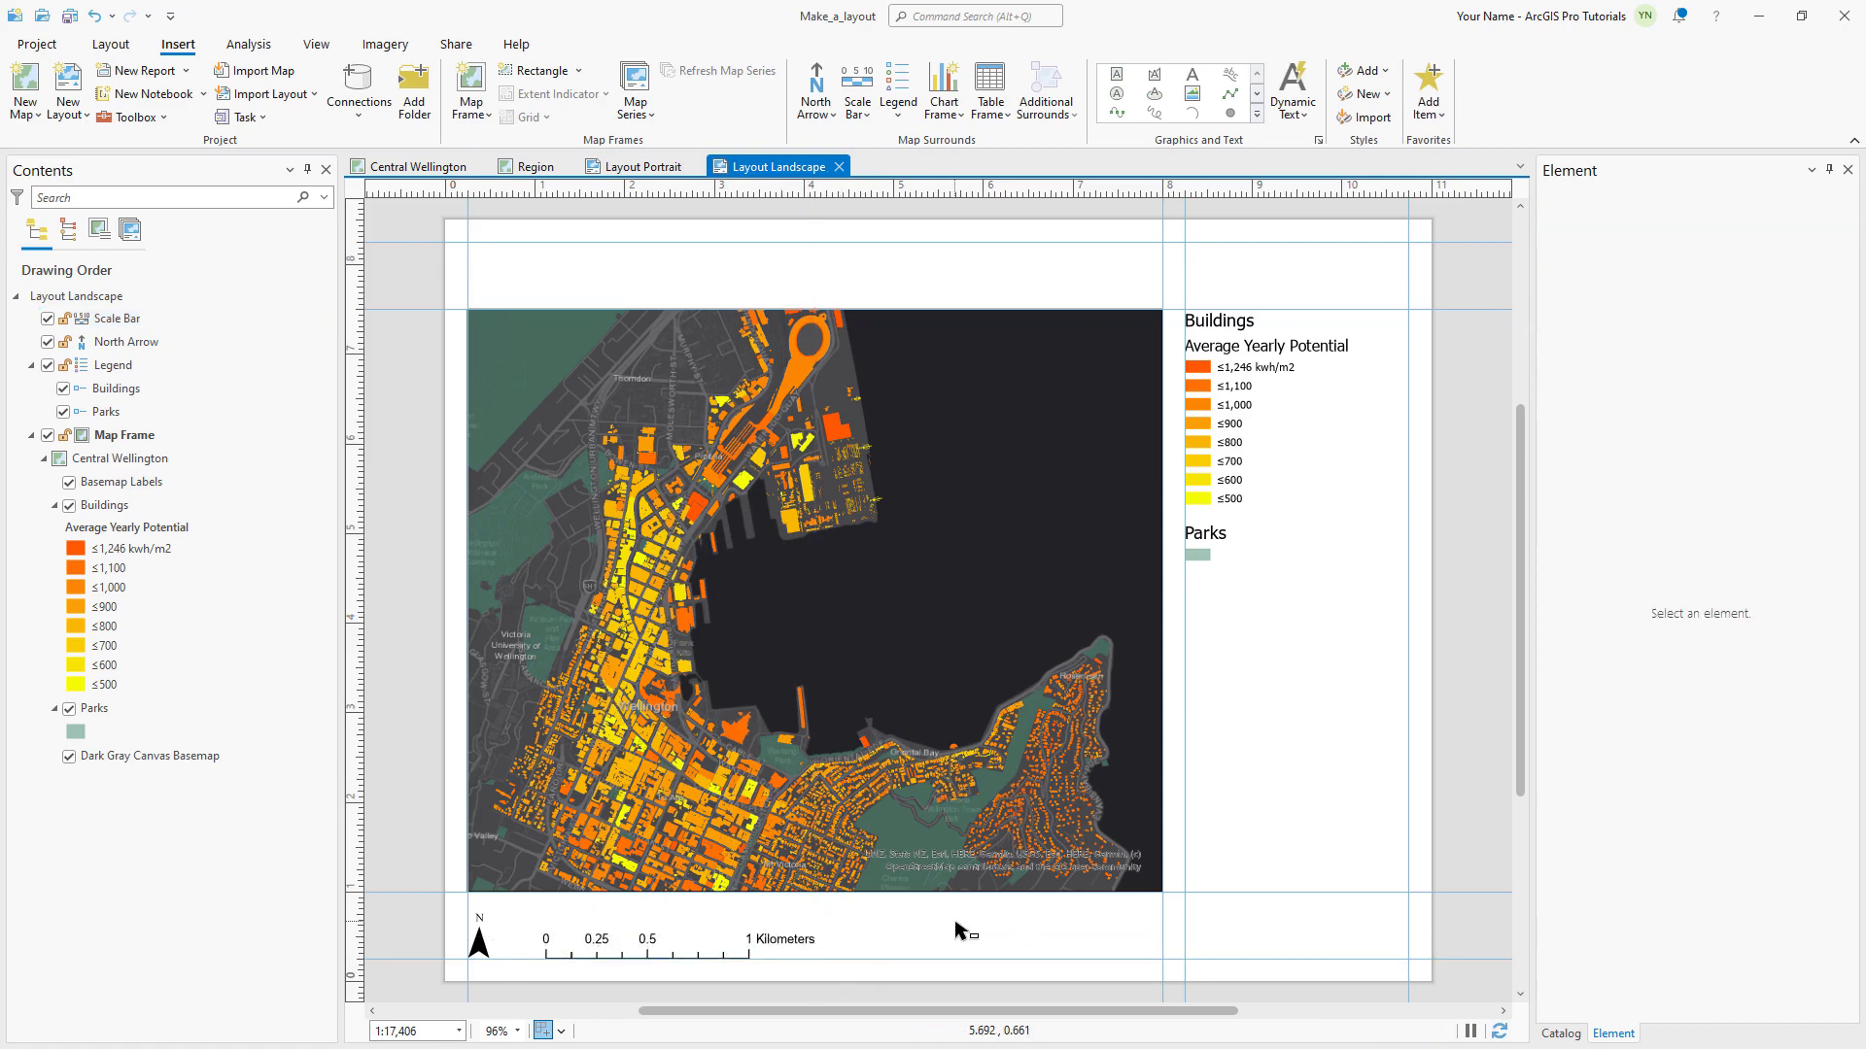
left_click(72, 16)
- Draw a rectangle text box above the map reading 'Solar Radiation for Buildings in Central Wellington'
left_click(1117, 74)
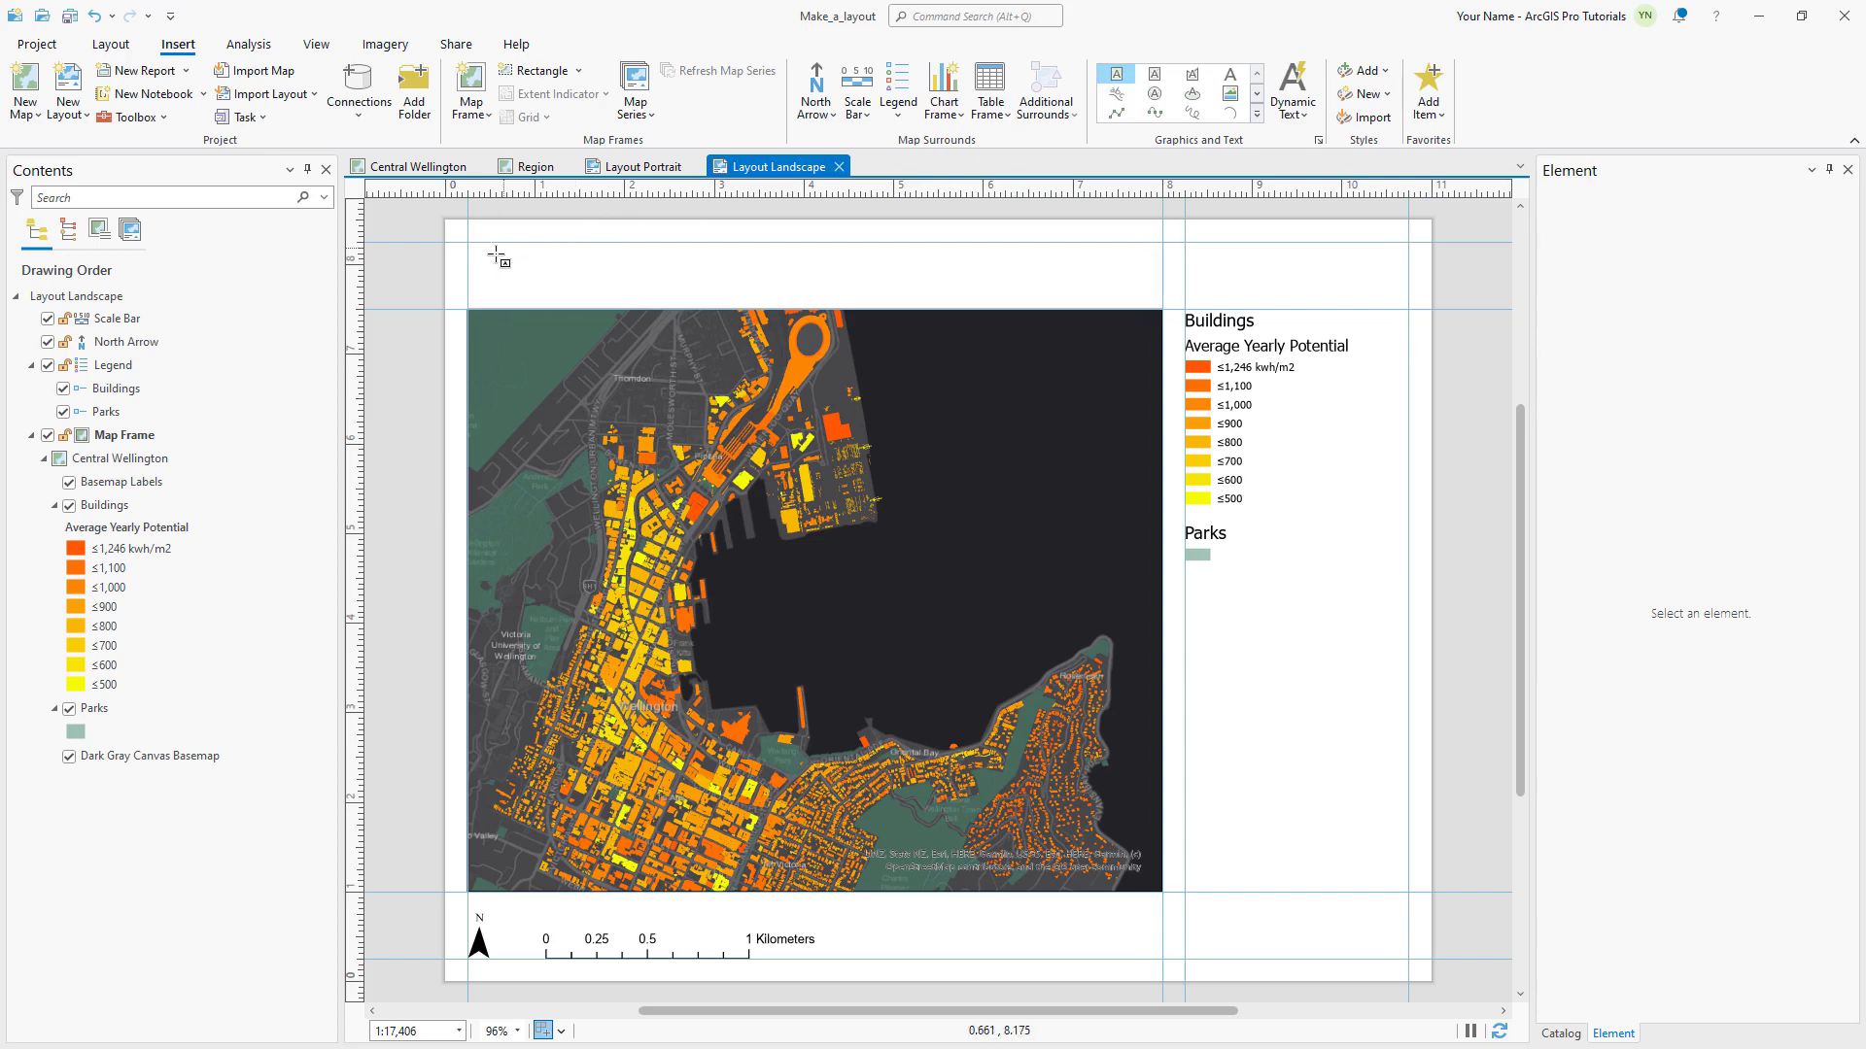
left_click_drag(495, 256, 940, 303)
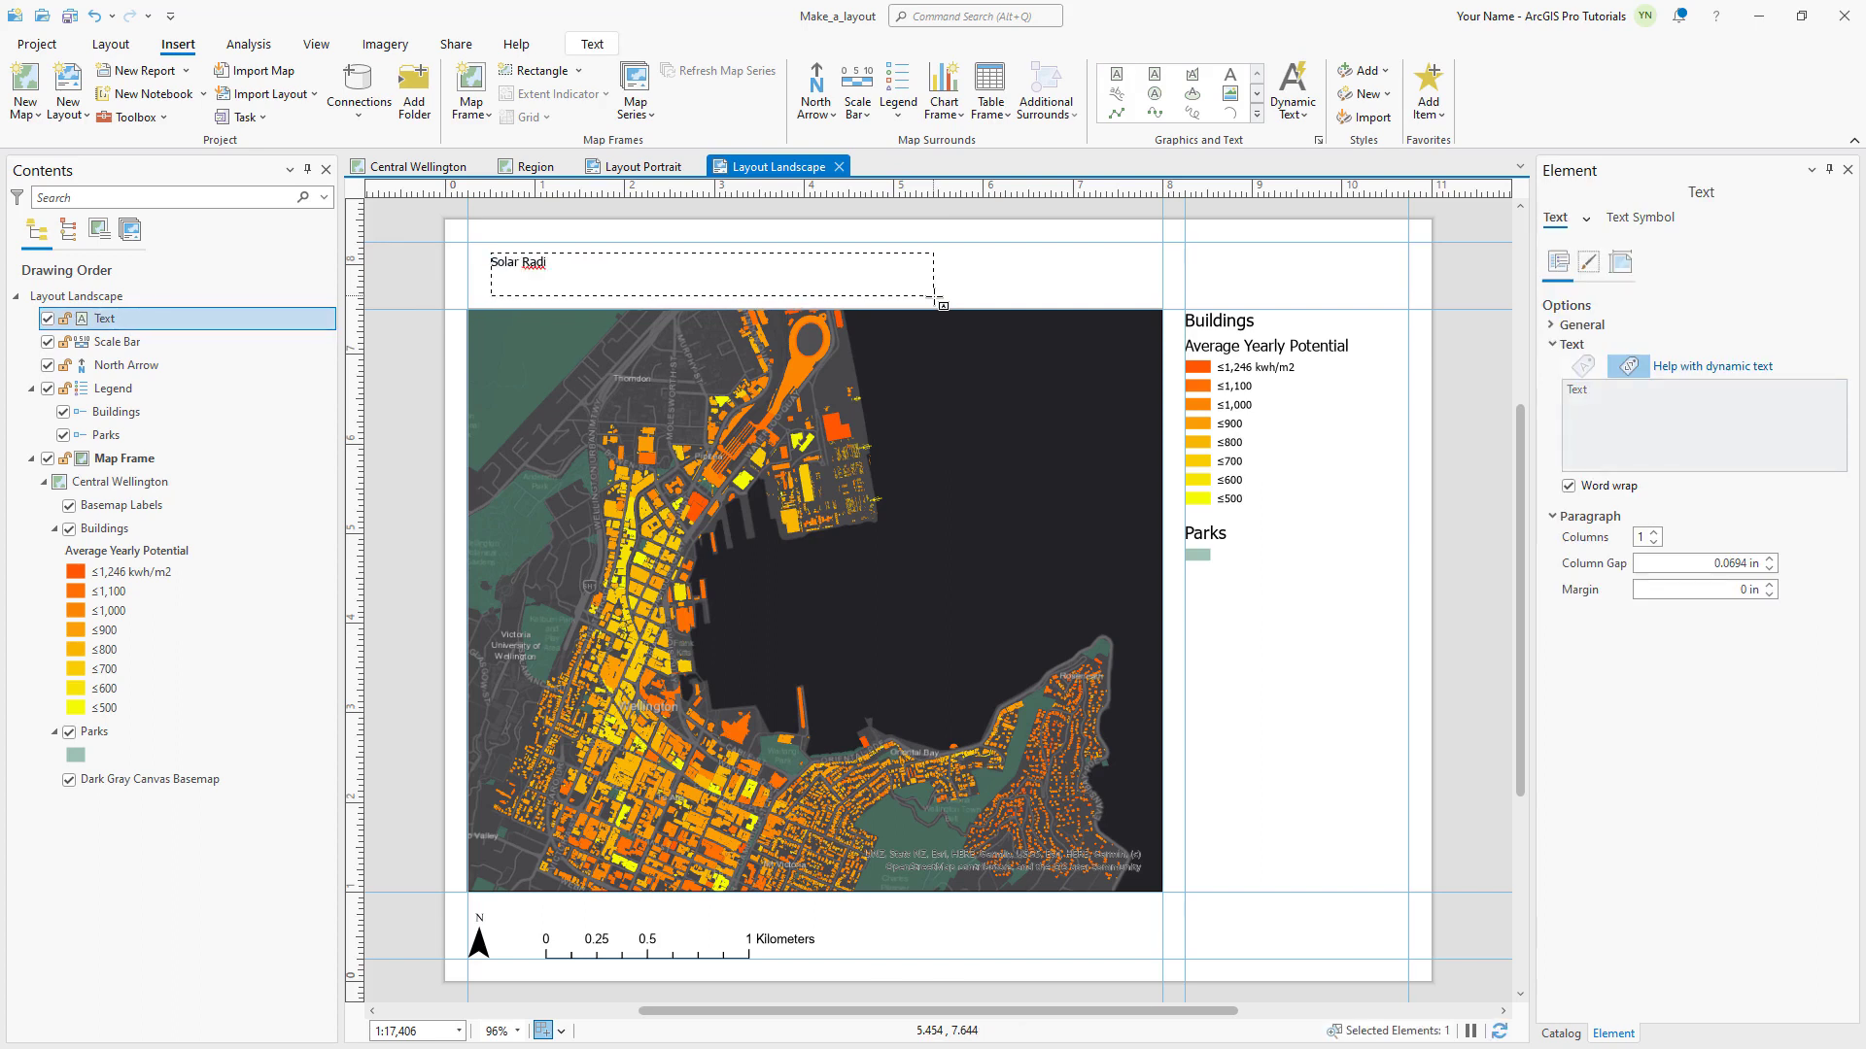
type("Solar Radiation for Buildings in Central W")
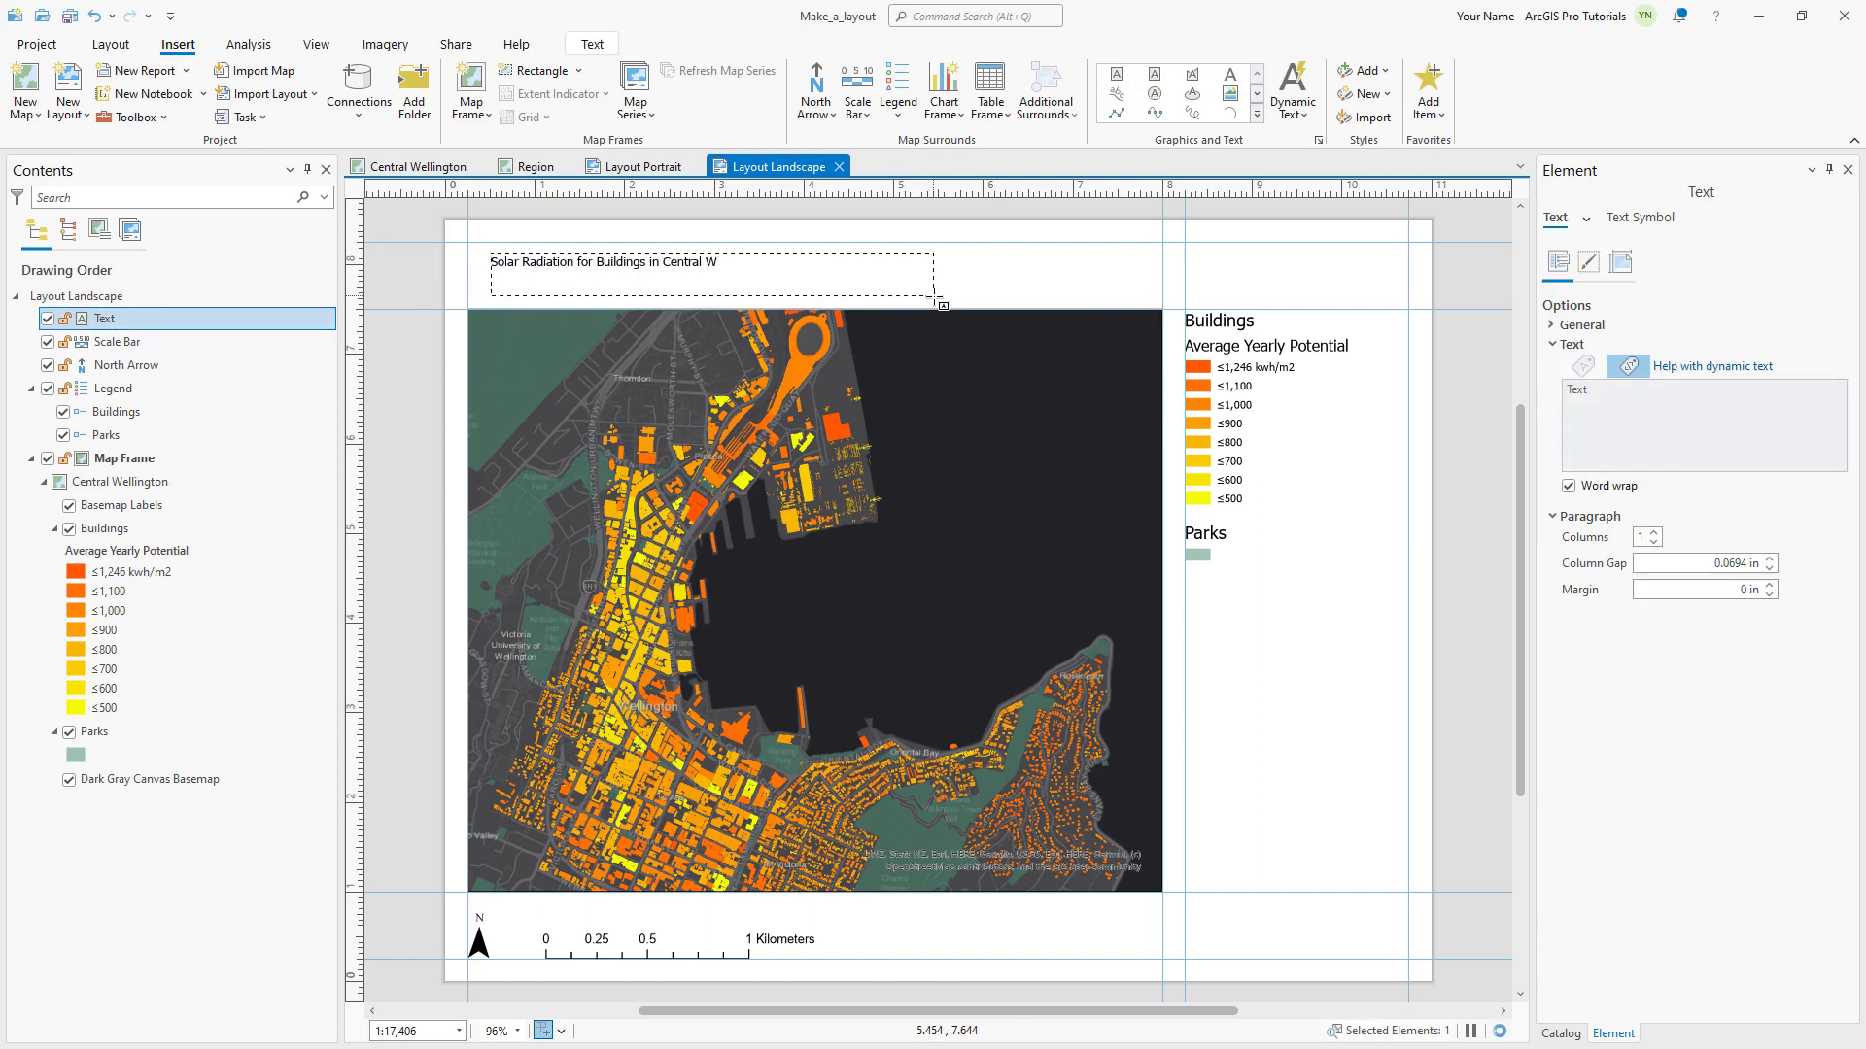
type("ellington")
key("Escape")
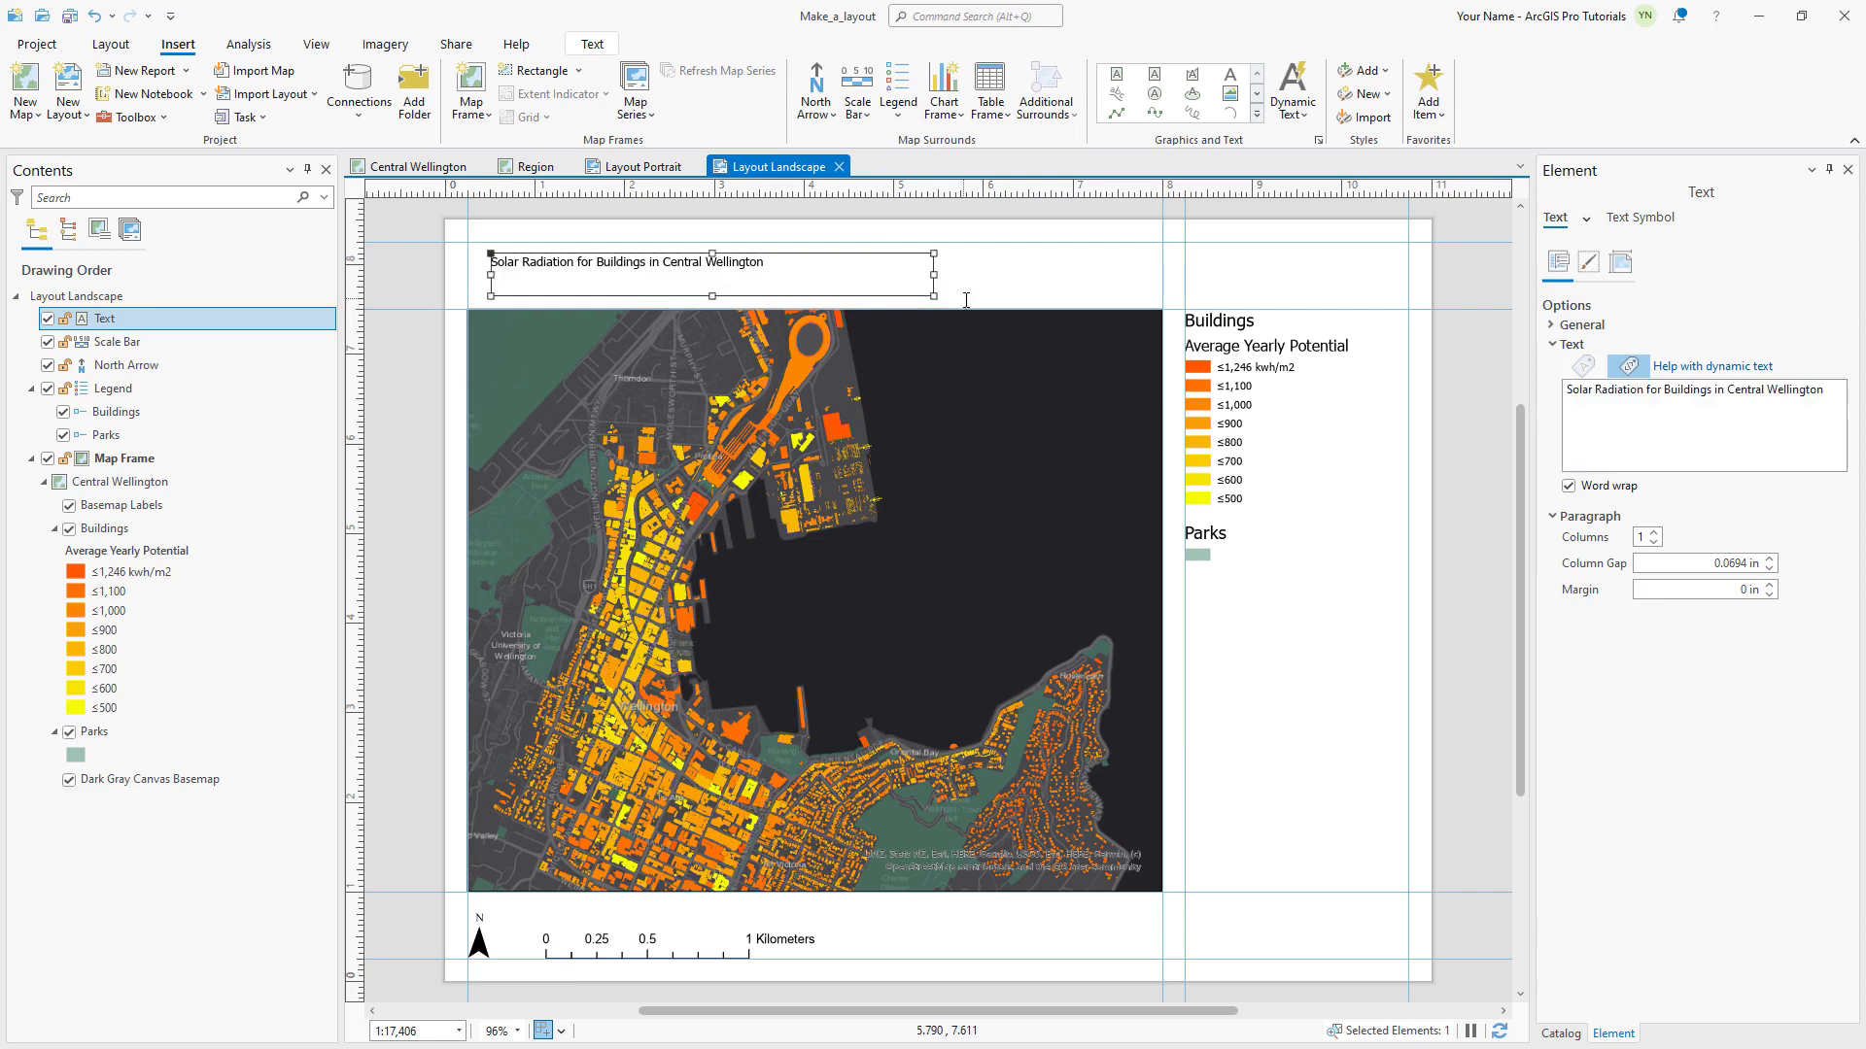
- Format the title as 22 pt Bold and move it to the page's top-left corner
left_click(592, 43)
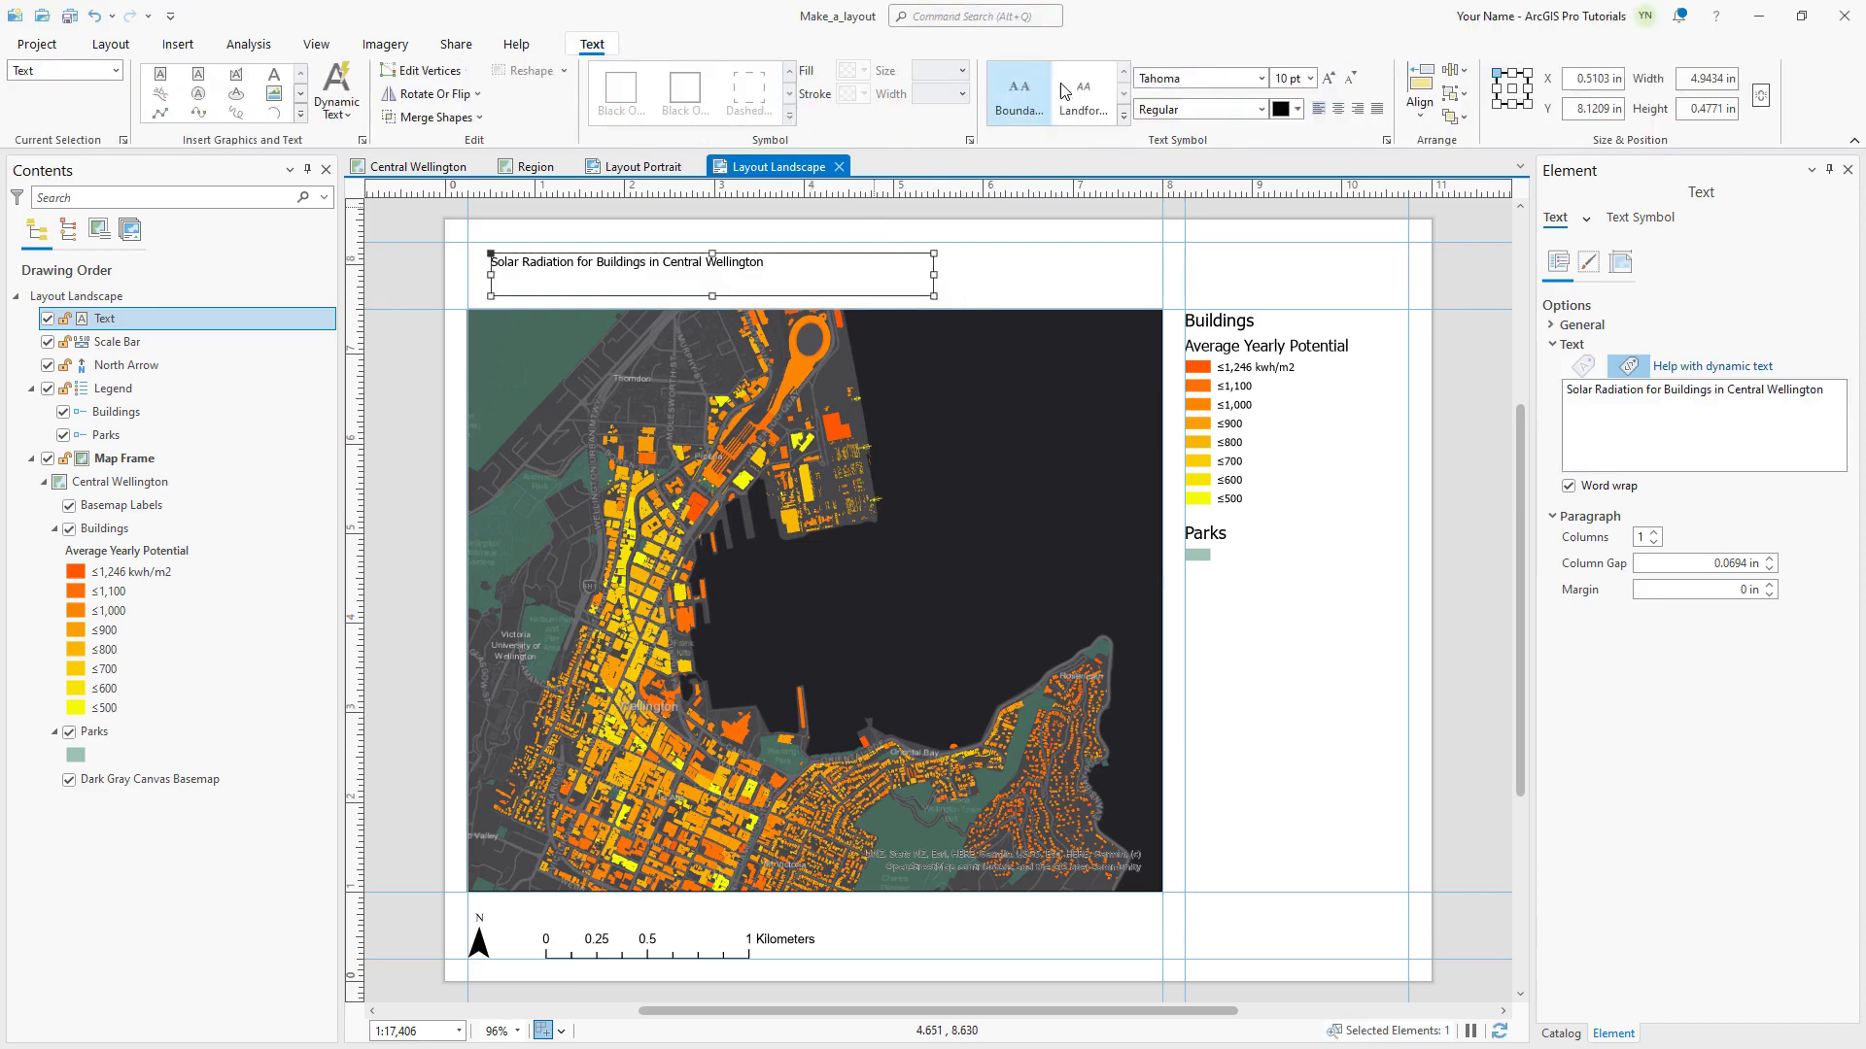
left_click(1309, 79)
left_click(1297, 321)
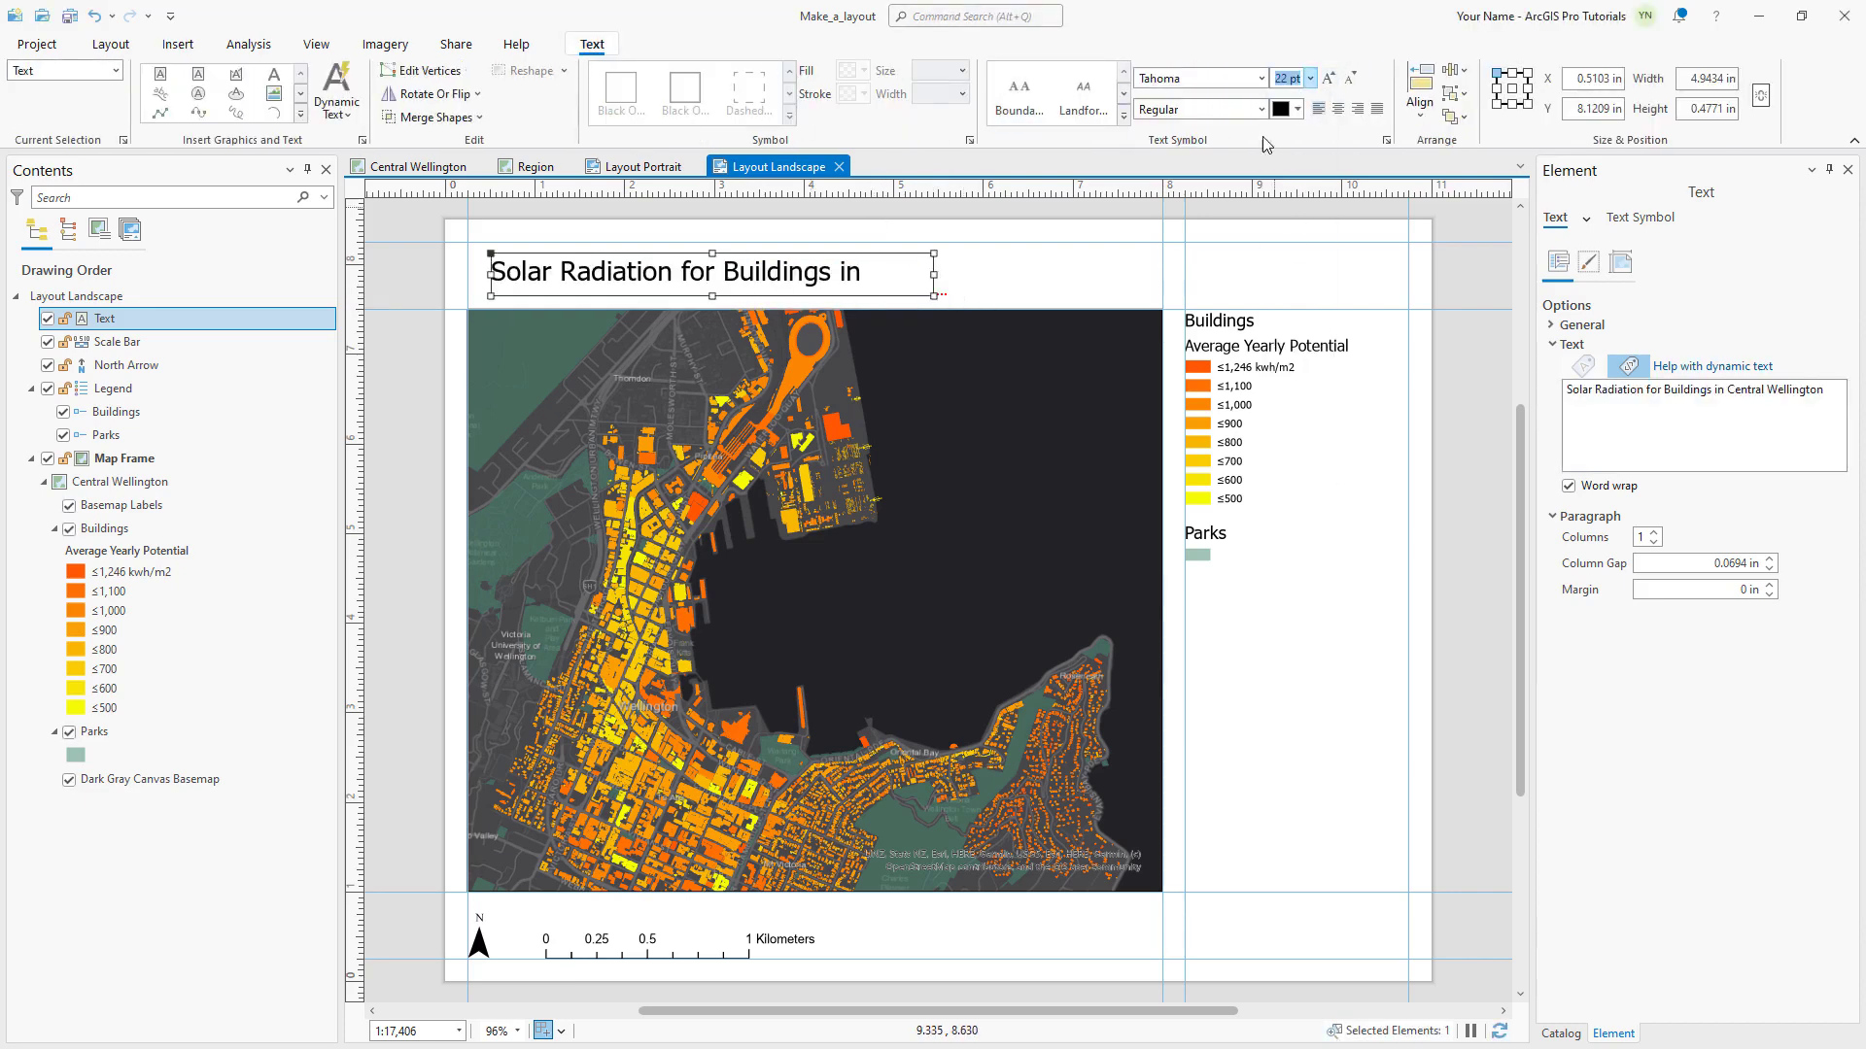
left_click(1260, 109)
left_click(1249, 158)
left_click_drag(905, 274, 1165, 307)
left_click(1177, 301)
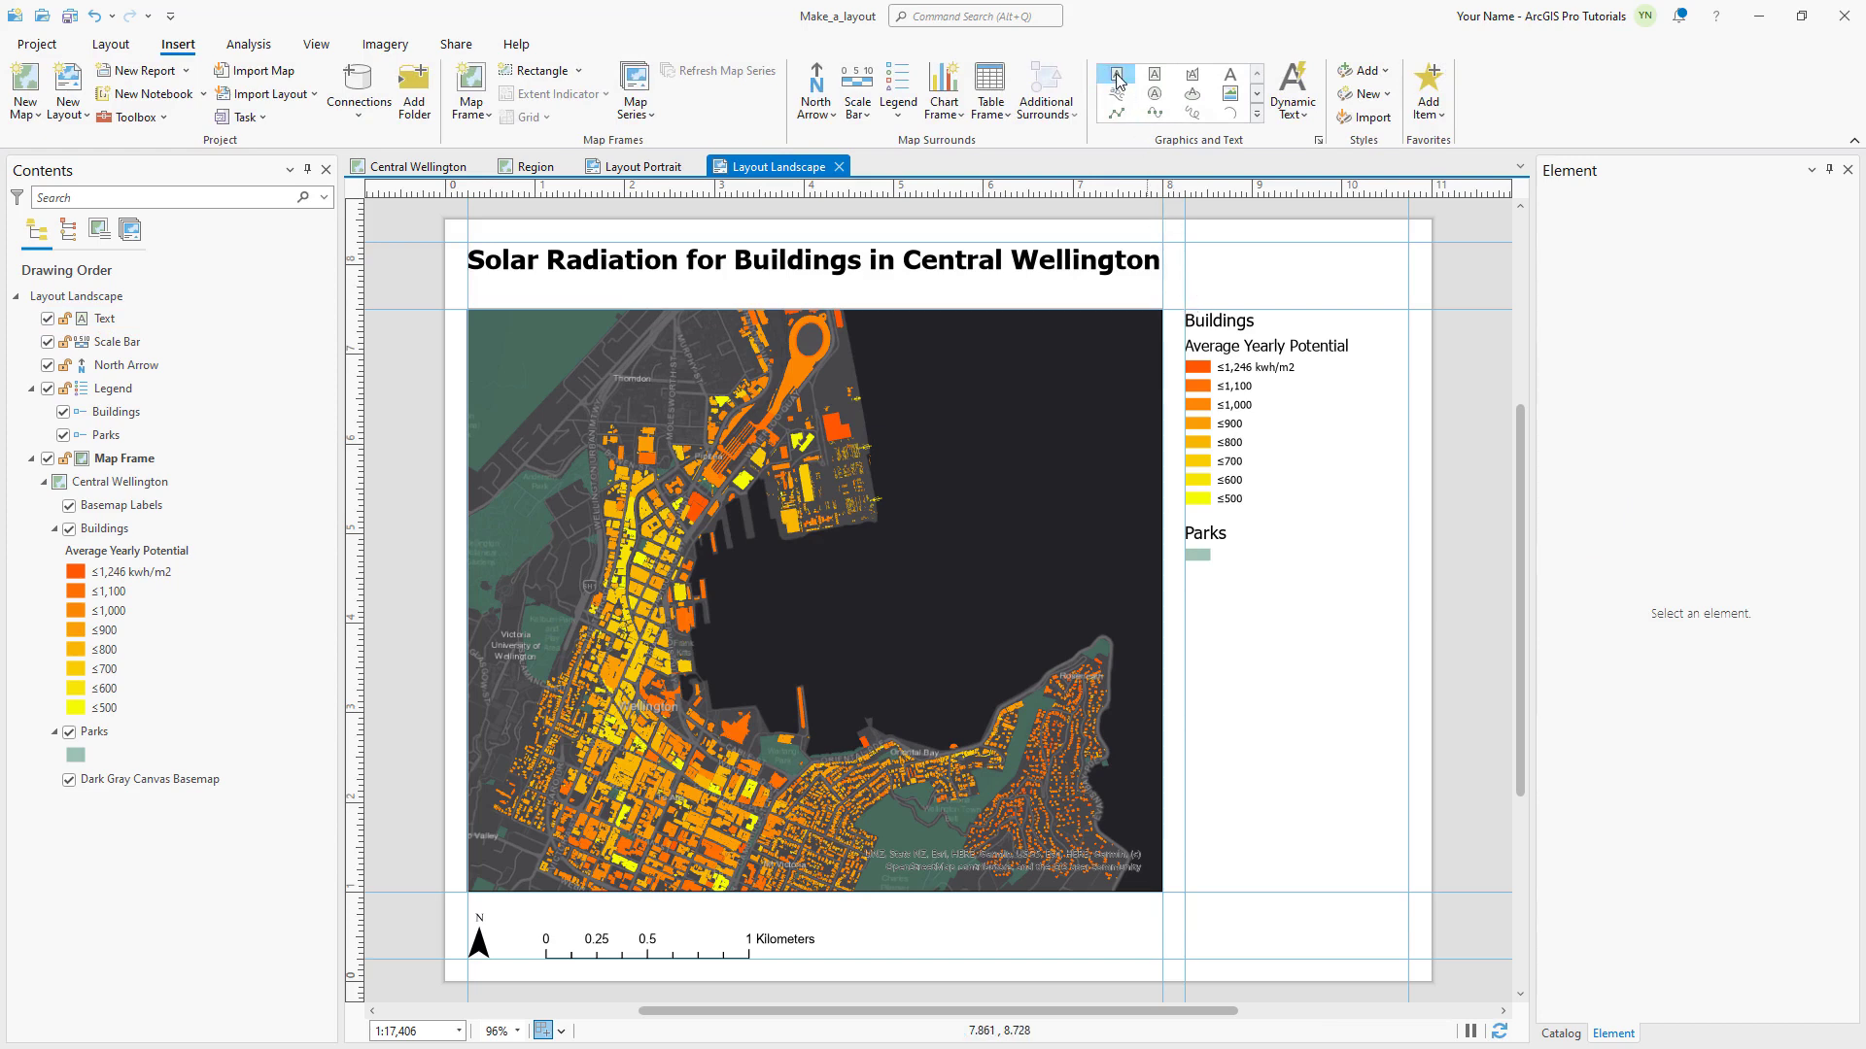
- Add a paragraph text box below the Parks legend, fit it under the legend, and save
left_click_drag(1199, 600, 1373, 731)
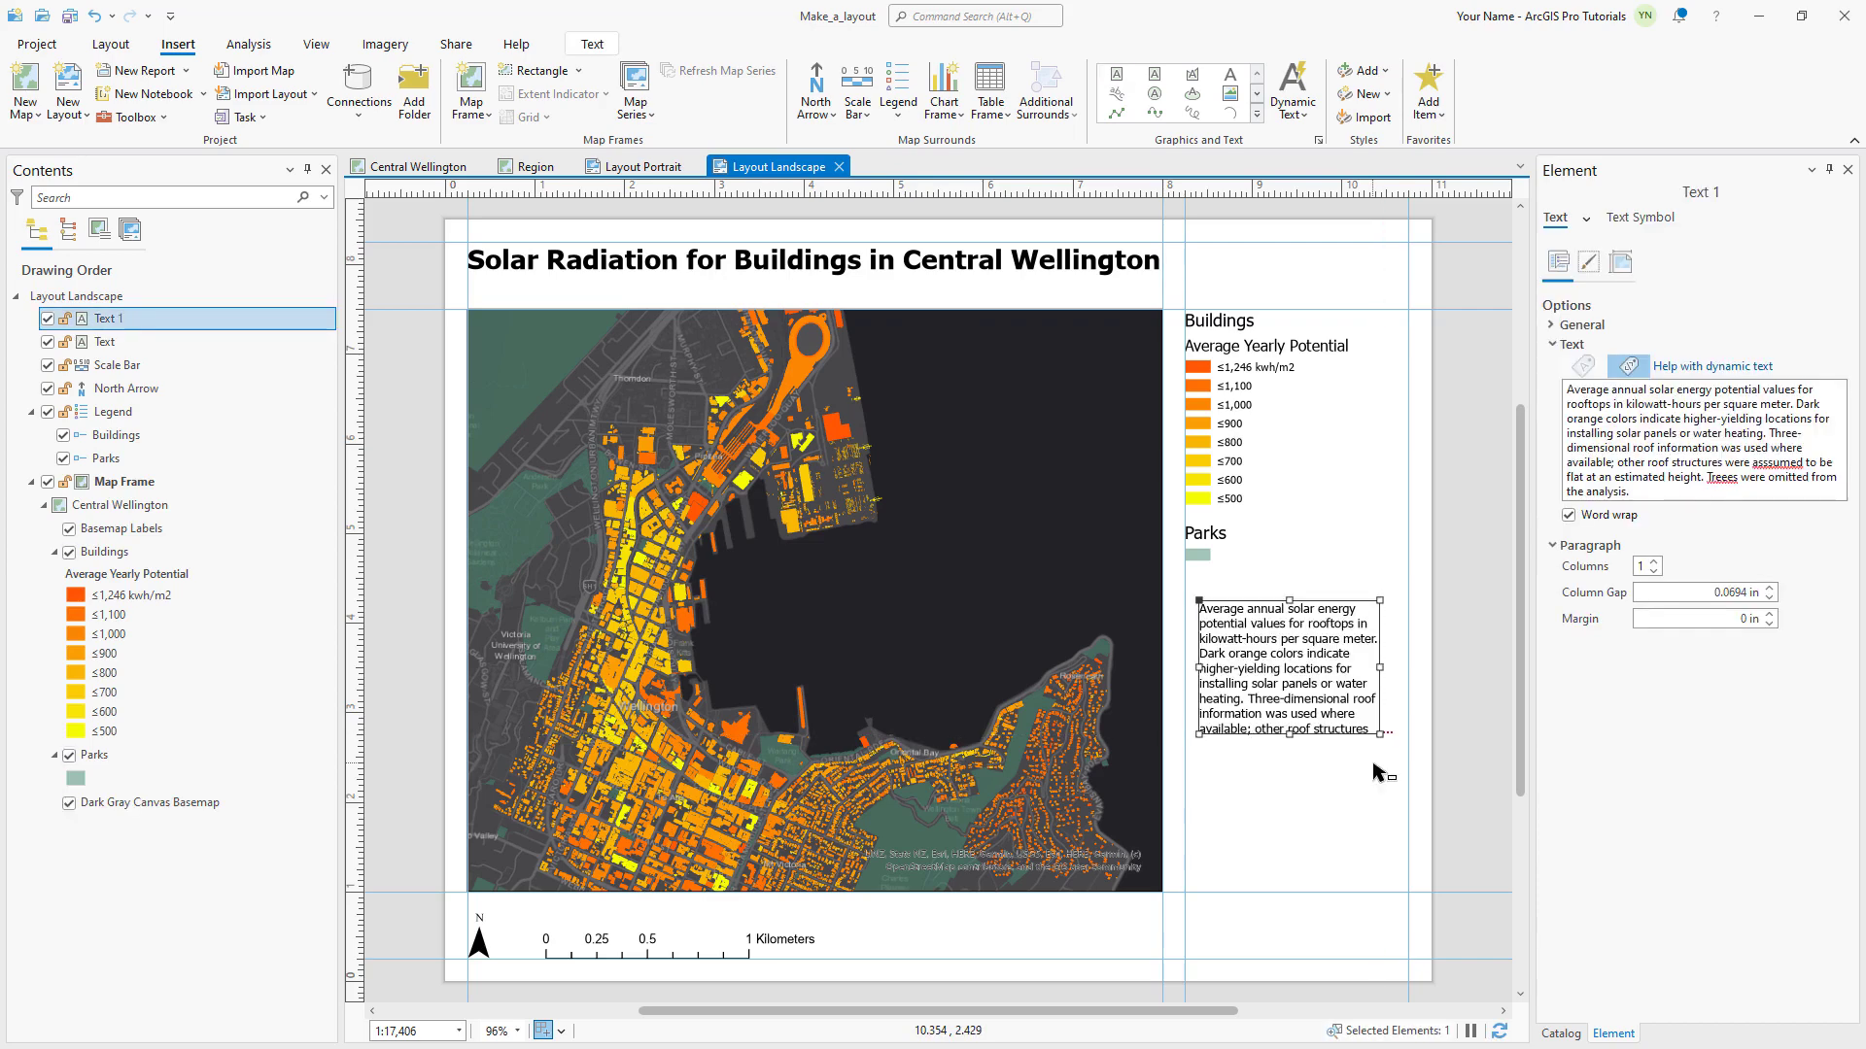
double_click(1297, 717)
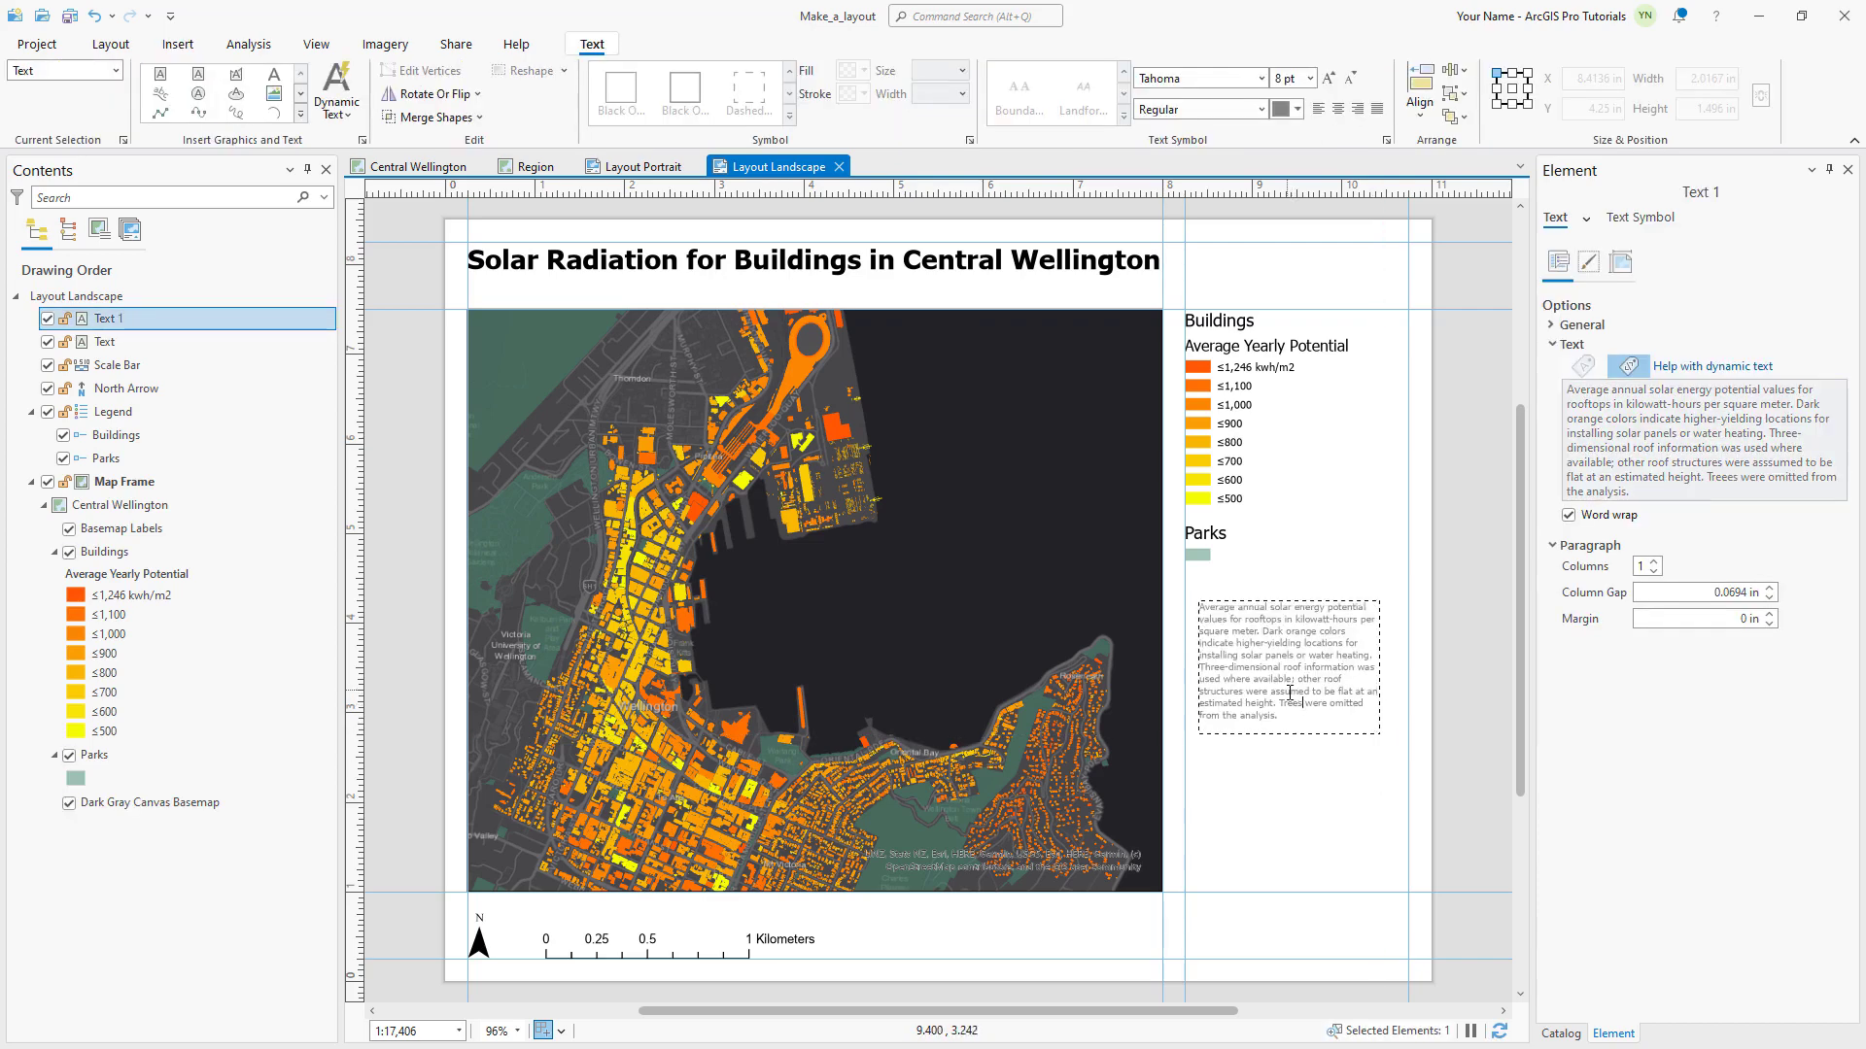
key("Escape")
mouse_move(1260, 658)
left_mouse_down()
mouse_move(1245, 618)
mouse_move(1244, 643)
left_mouse_up()
left_click_drag(1365, 720, 1409, 724)
mouse_move(1297, 725)
left_mouse_down()
mouse_move(1297, 748)
mouse_move(1295, 691)
left_mouse_up()
key("Escape")
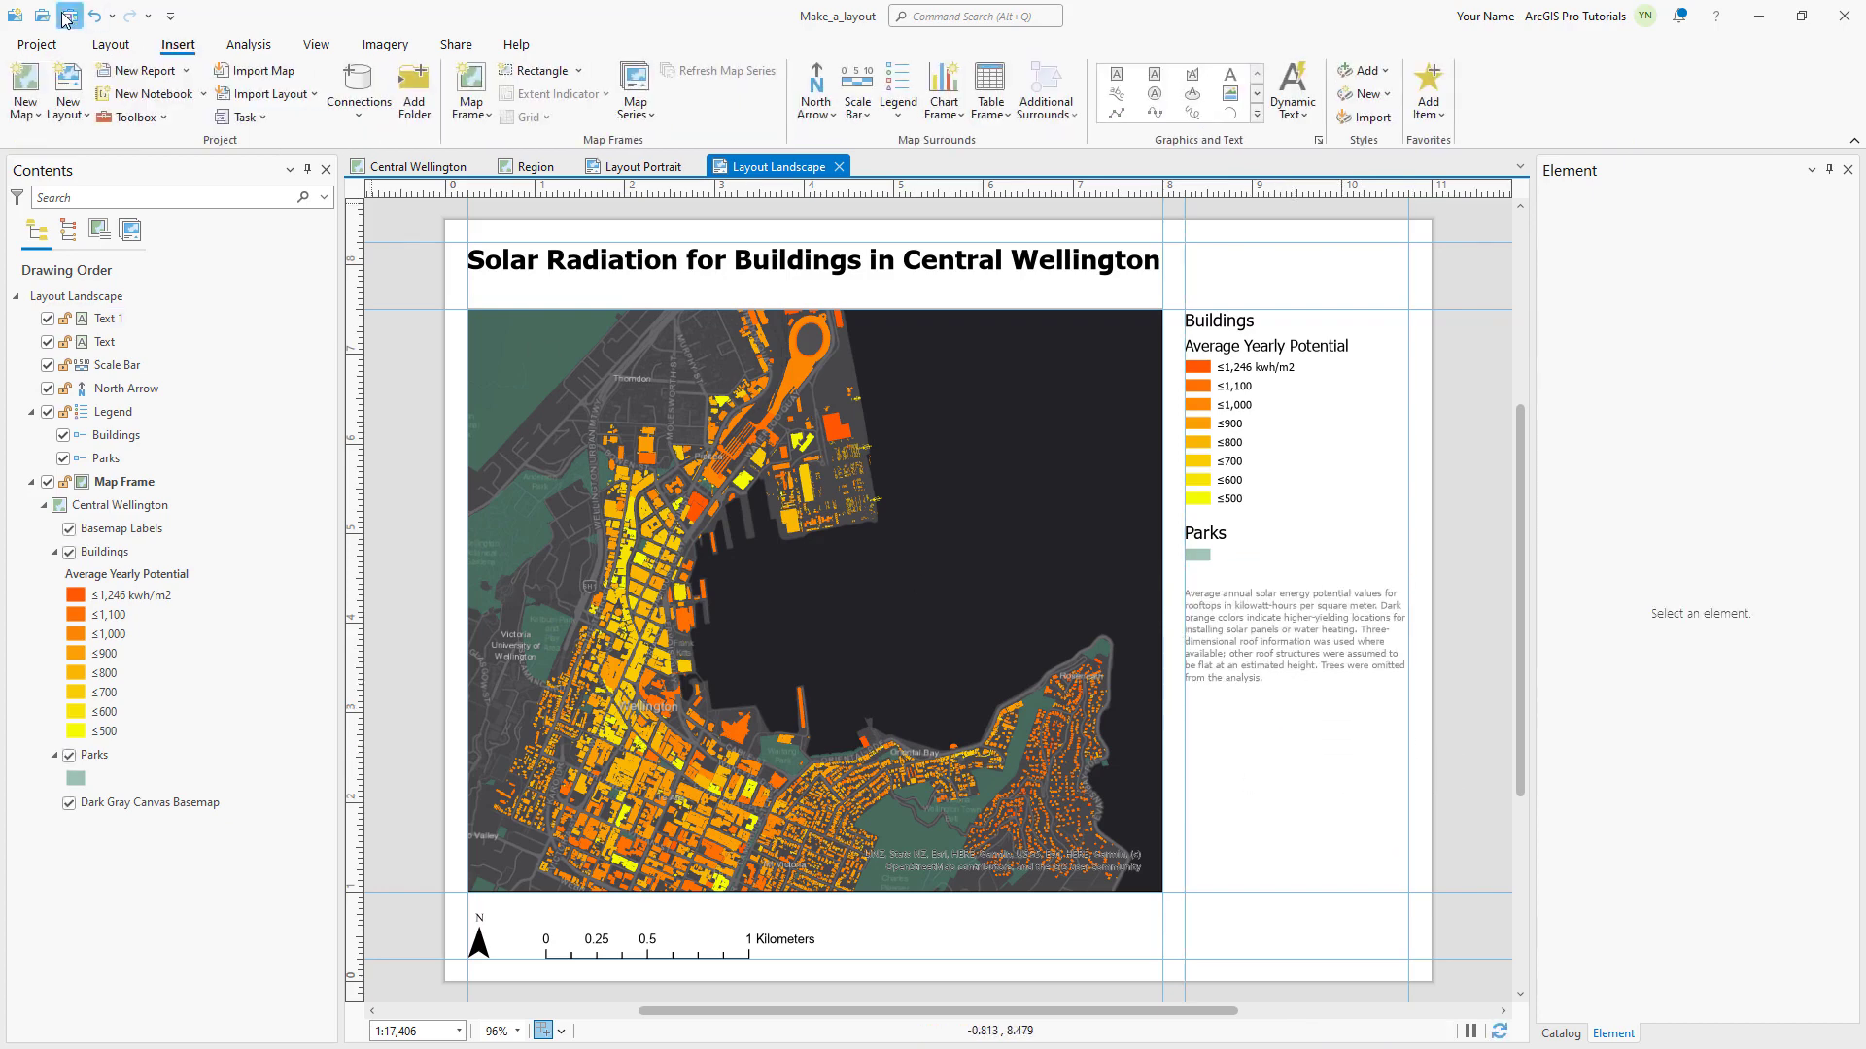
left_click(69, 16)
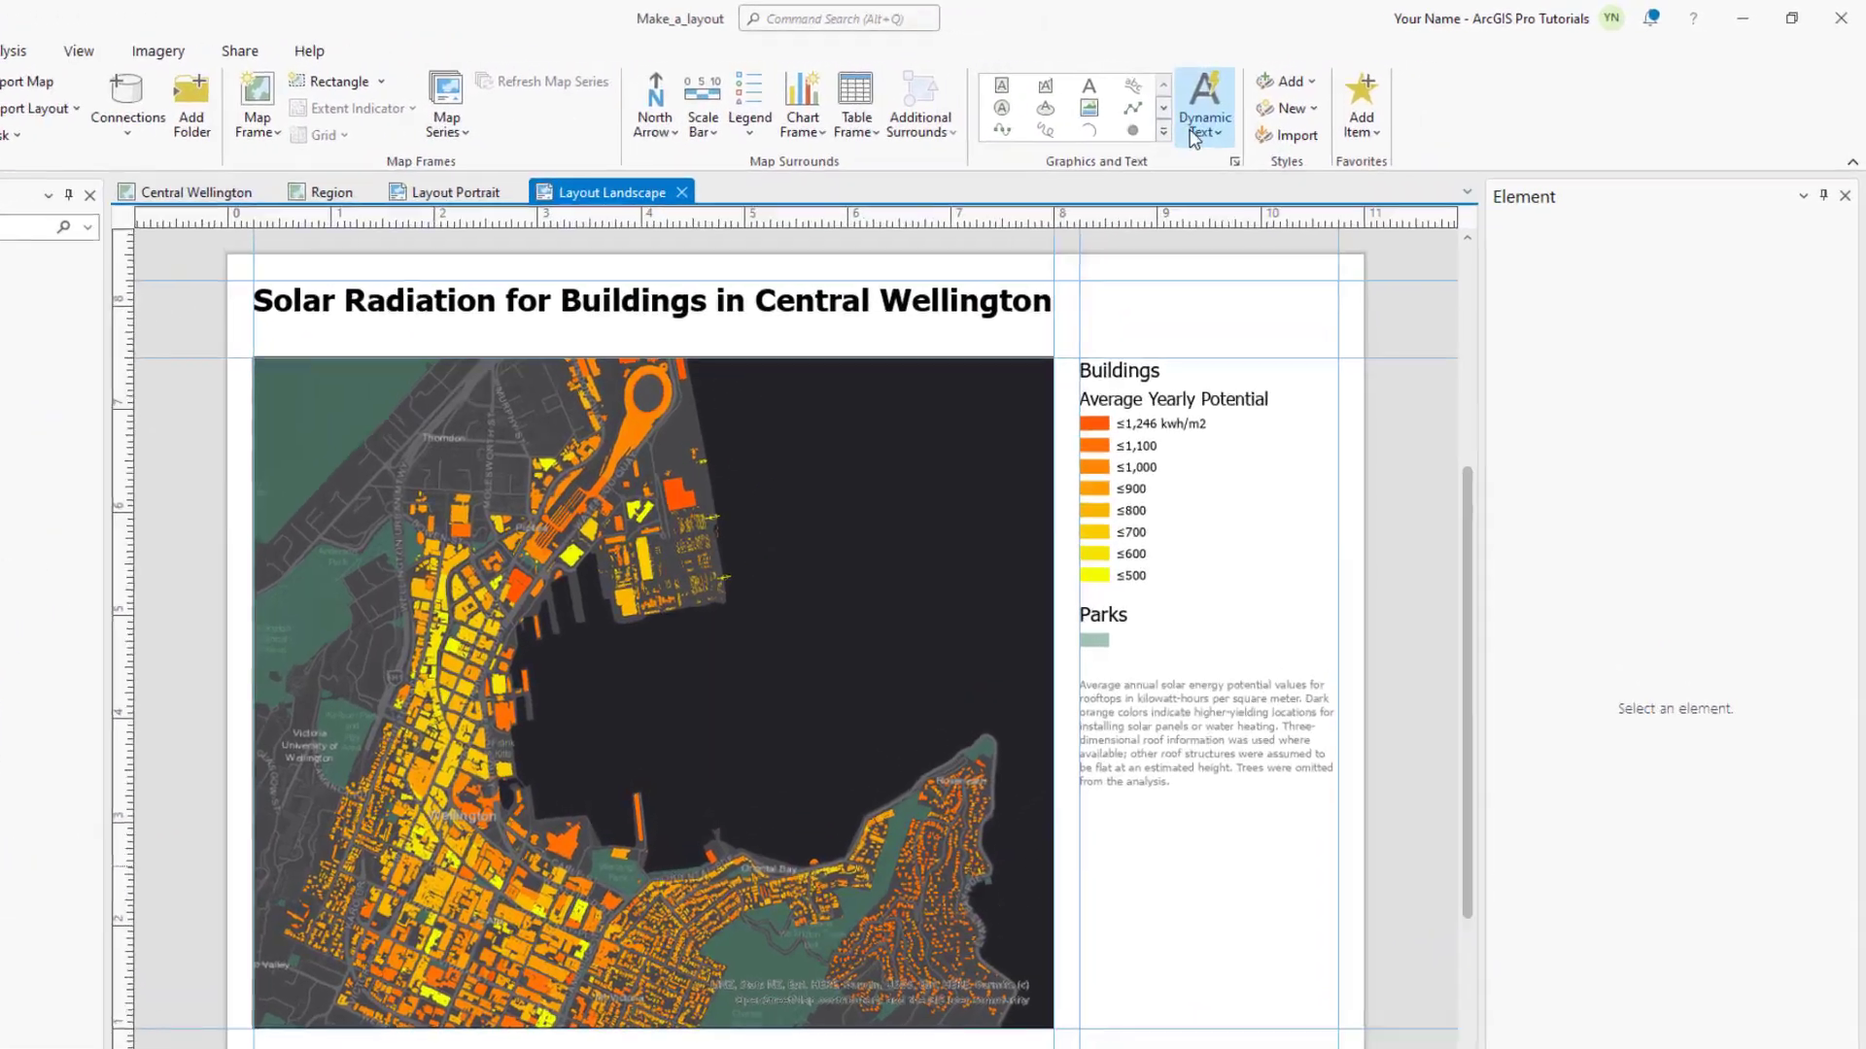
- Add map frame credits dynamic text below the description, aligned with the legend's left edge
left_click(1280, 112)
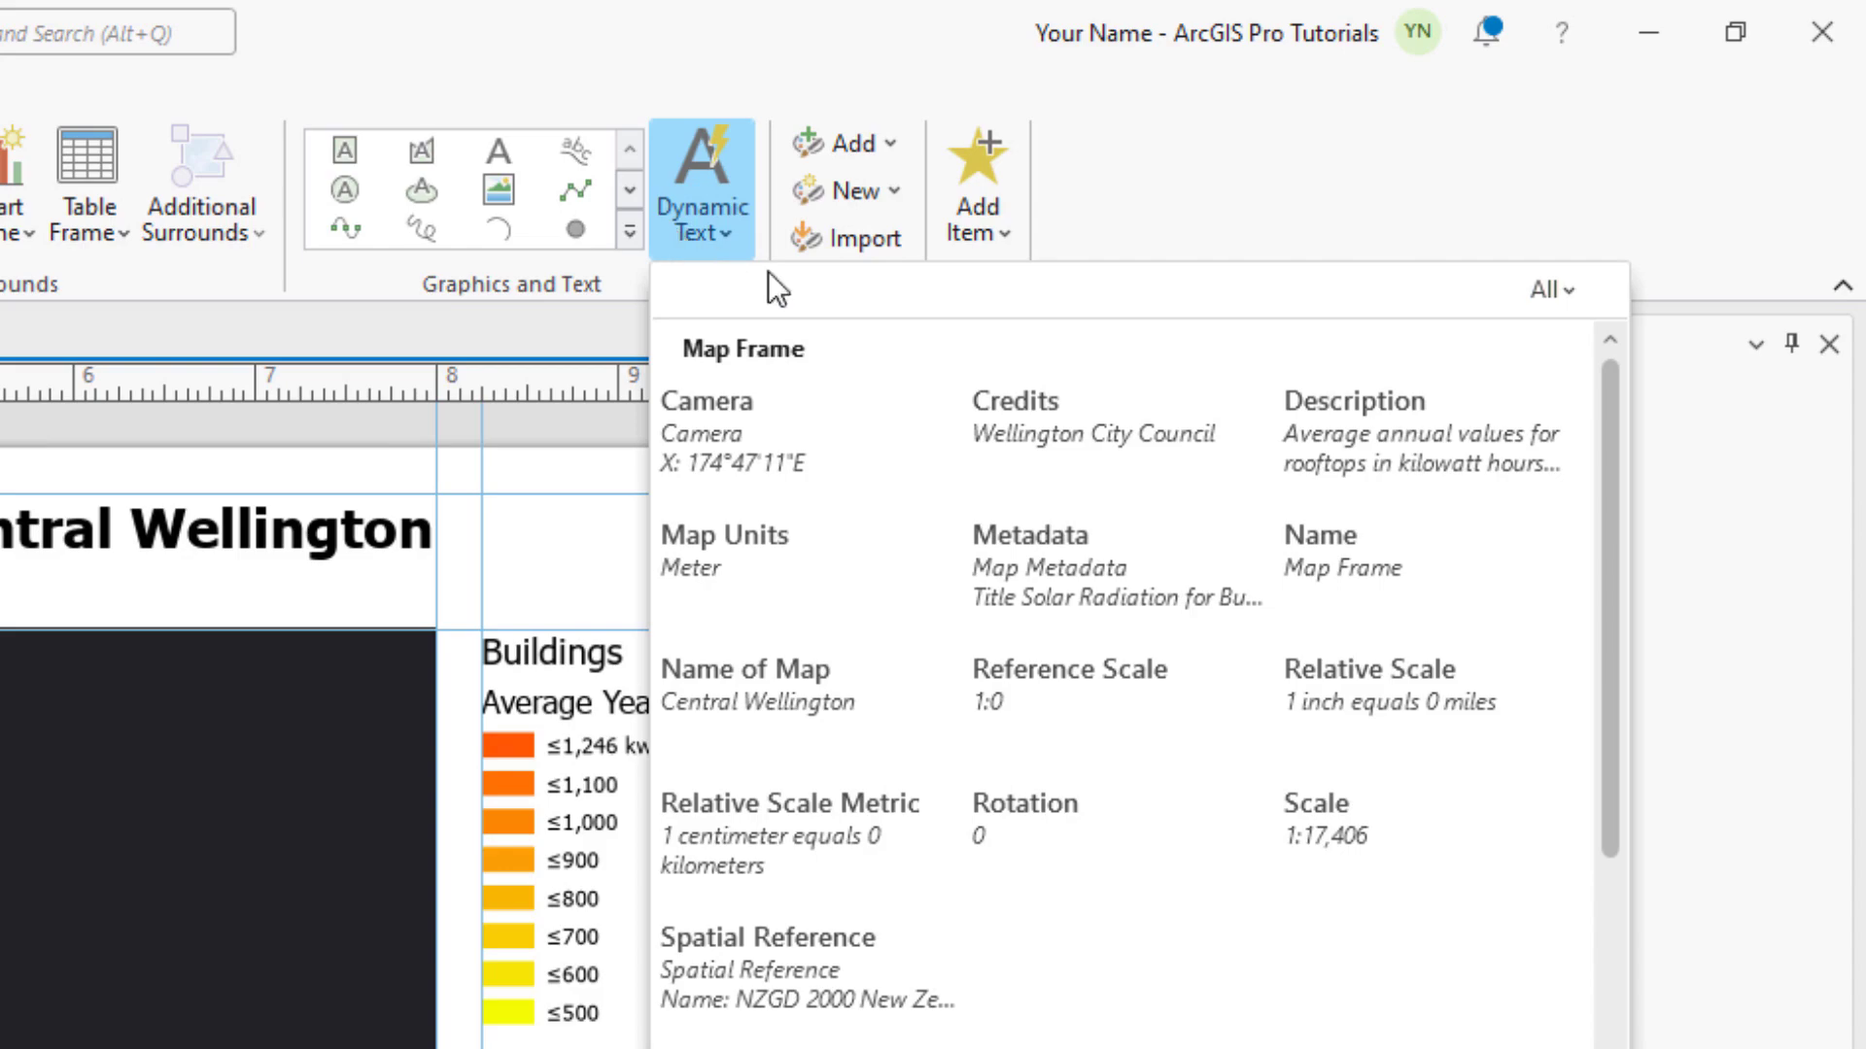
left_click(1032, 399)
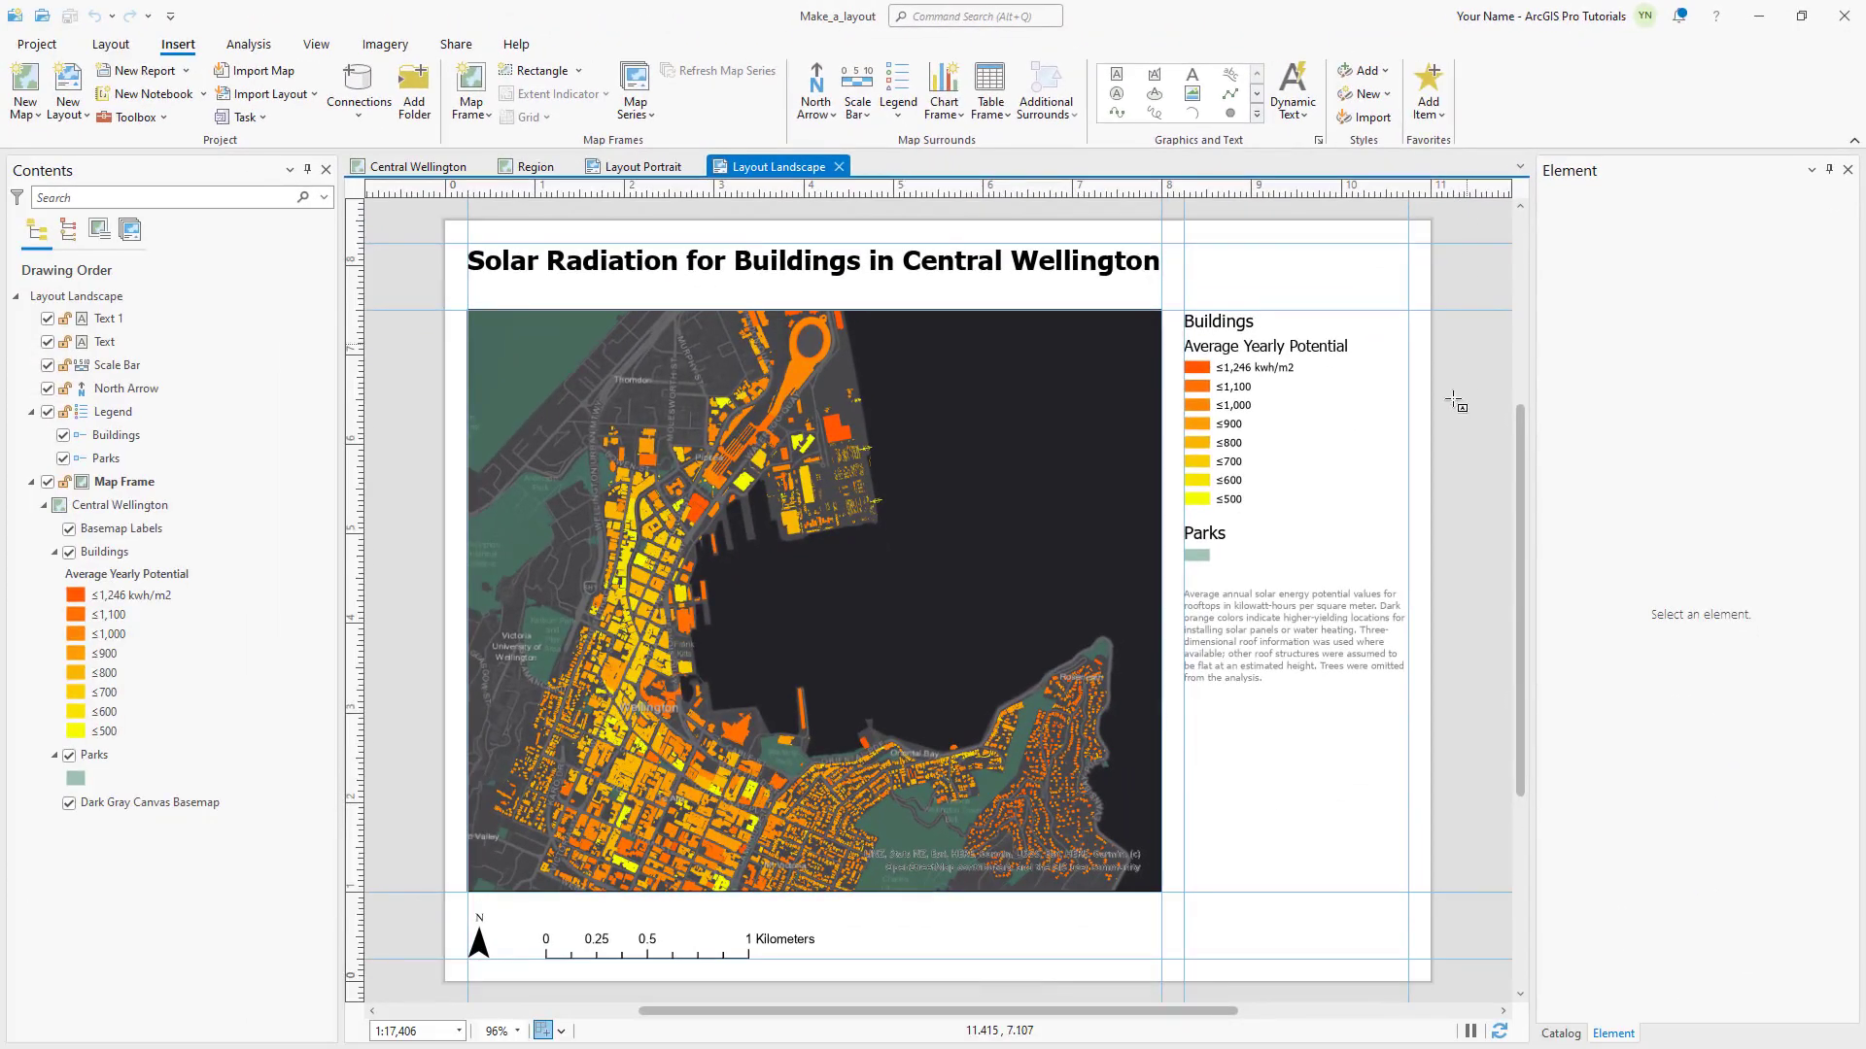
left_click_drag(1196, 713, 1392, 777)
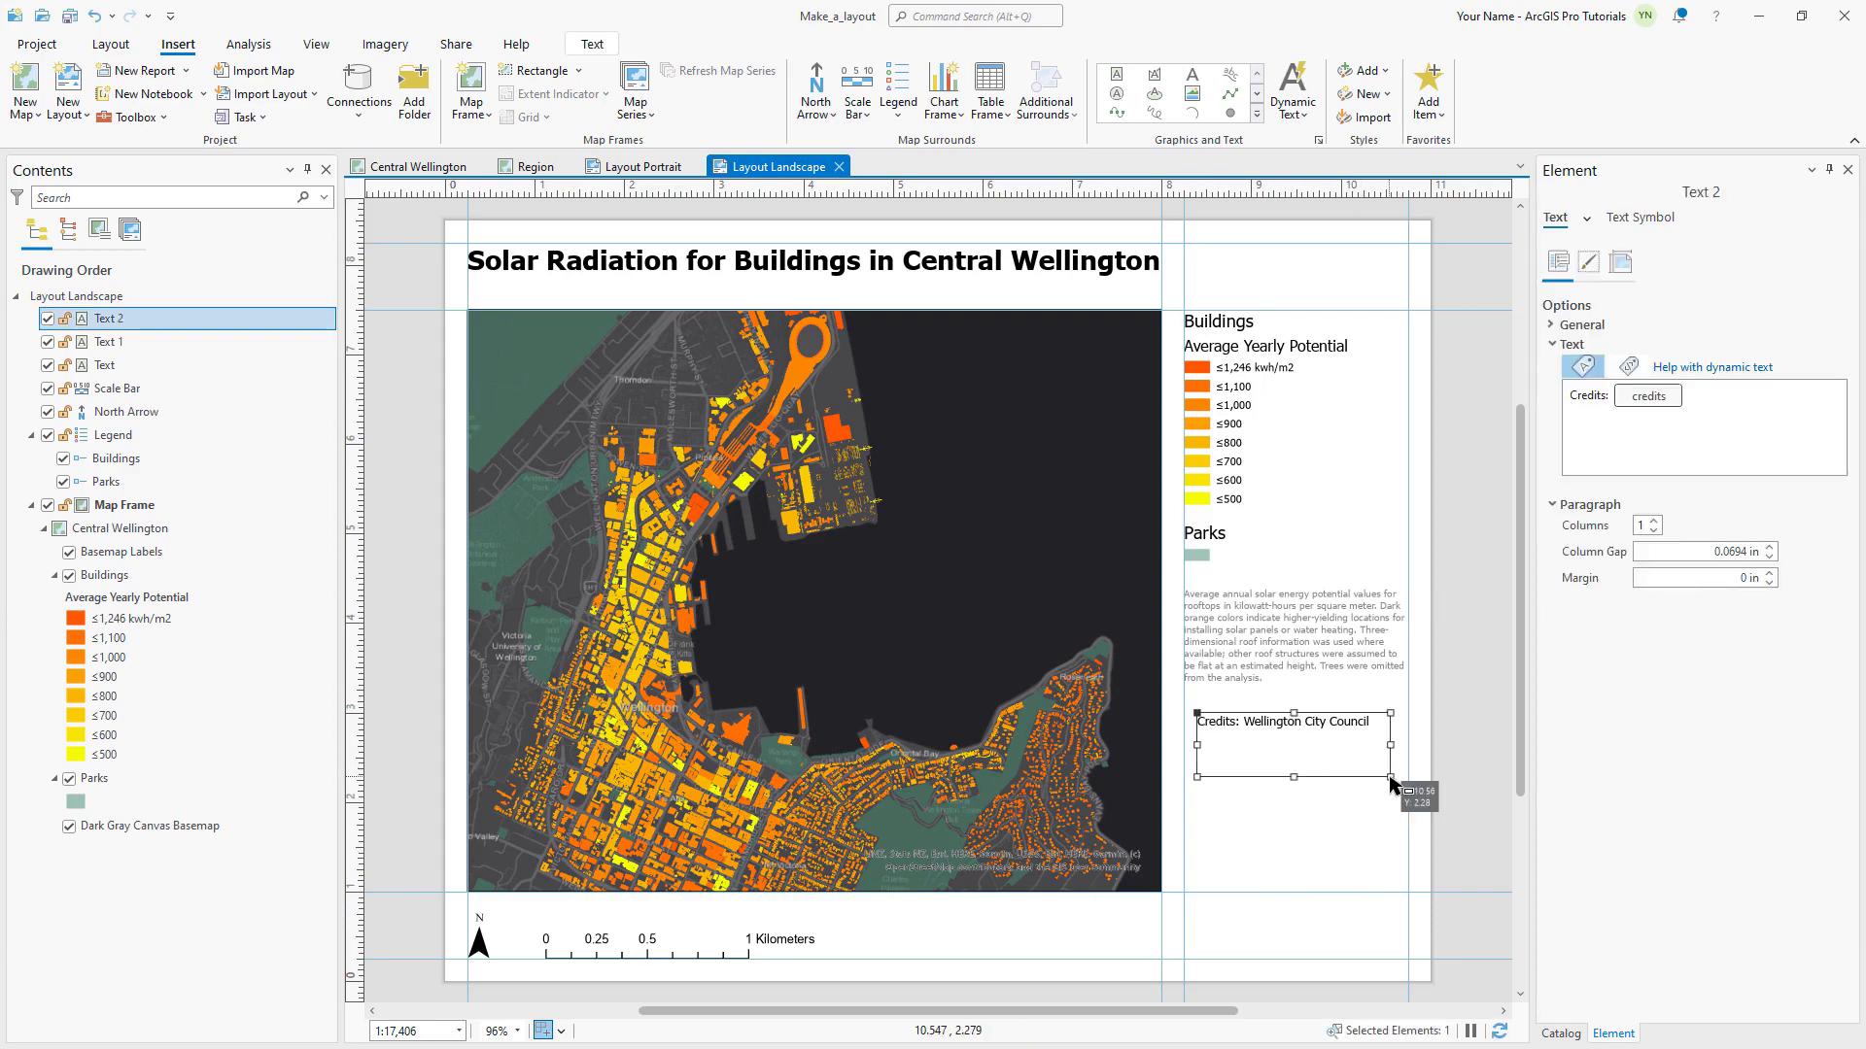
left_click_drag(1353, 724, 1409, 758)
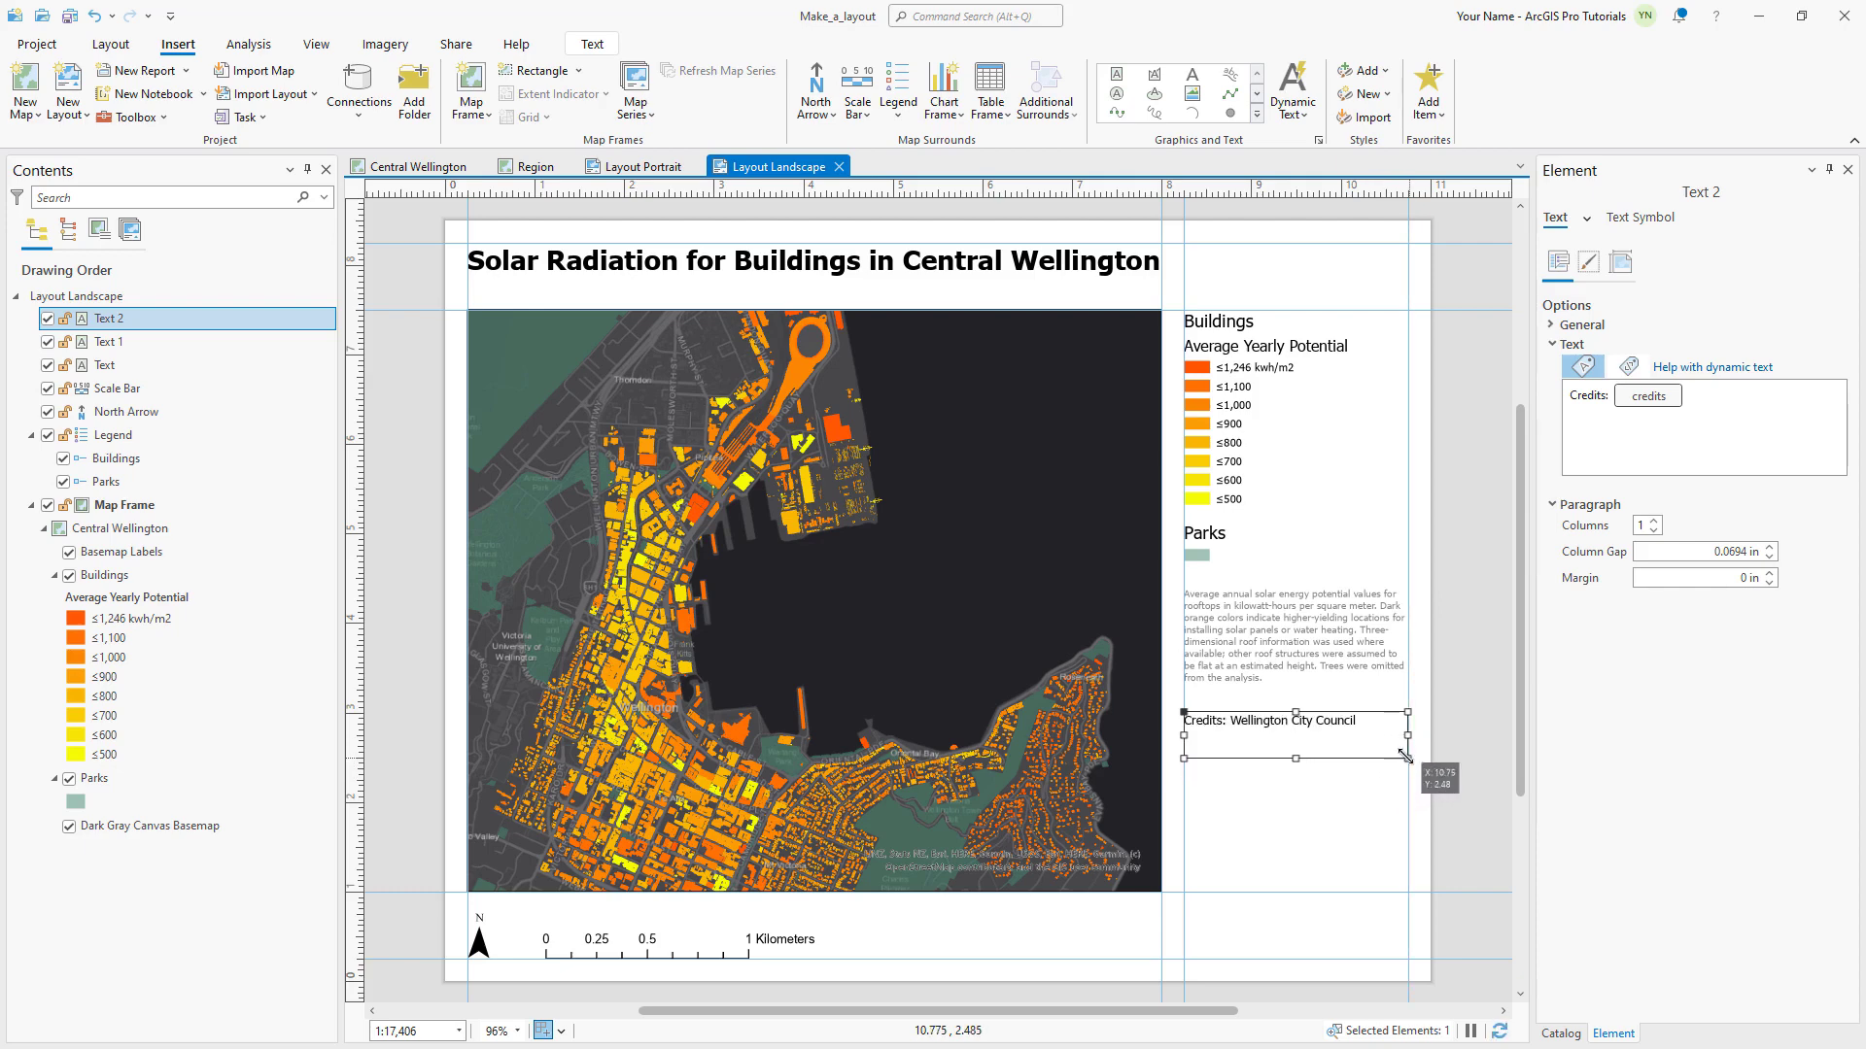
- Open the properties of the Text 2 credits element
left_click(150, 324)
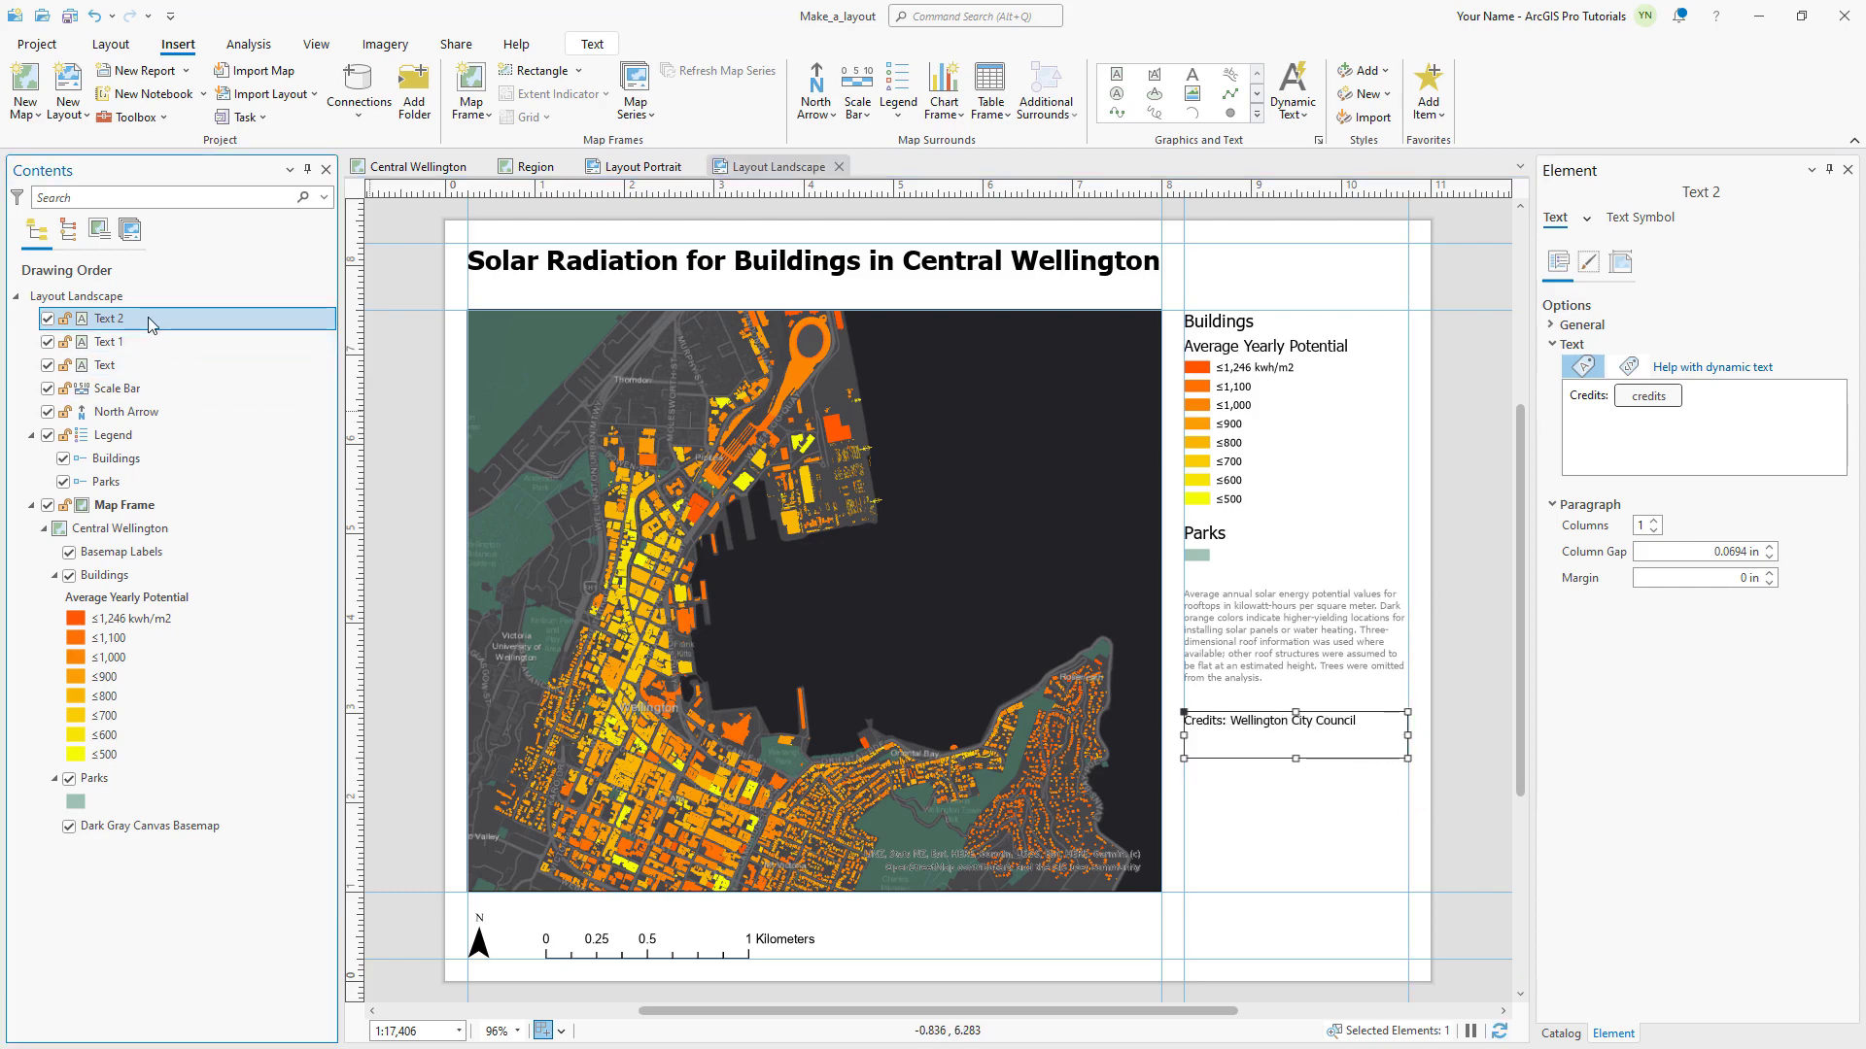
right_click(151, 323)
left_click(255, 906)
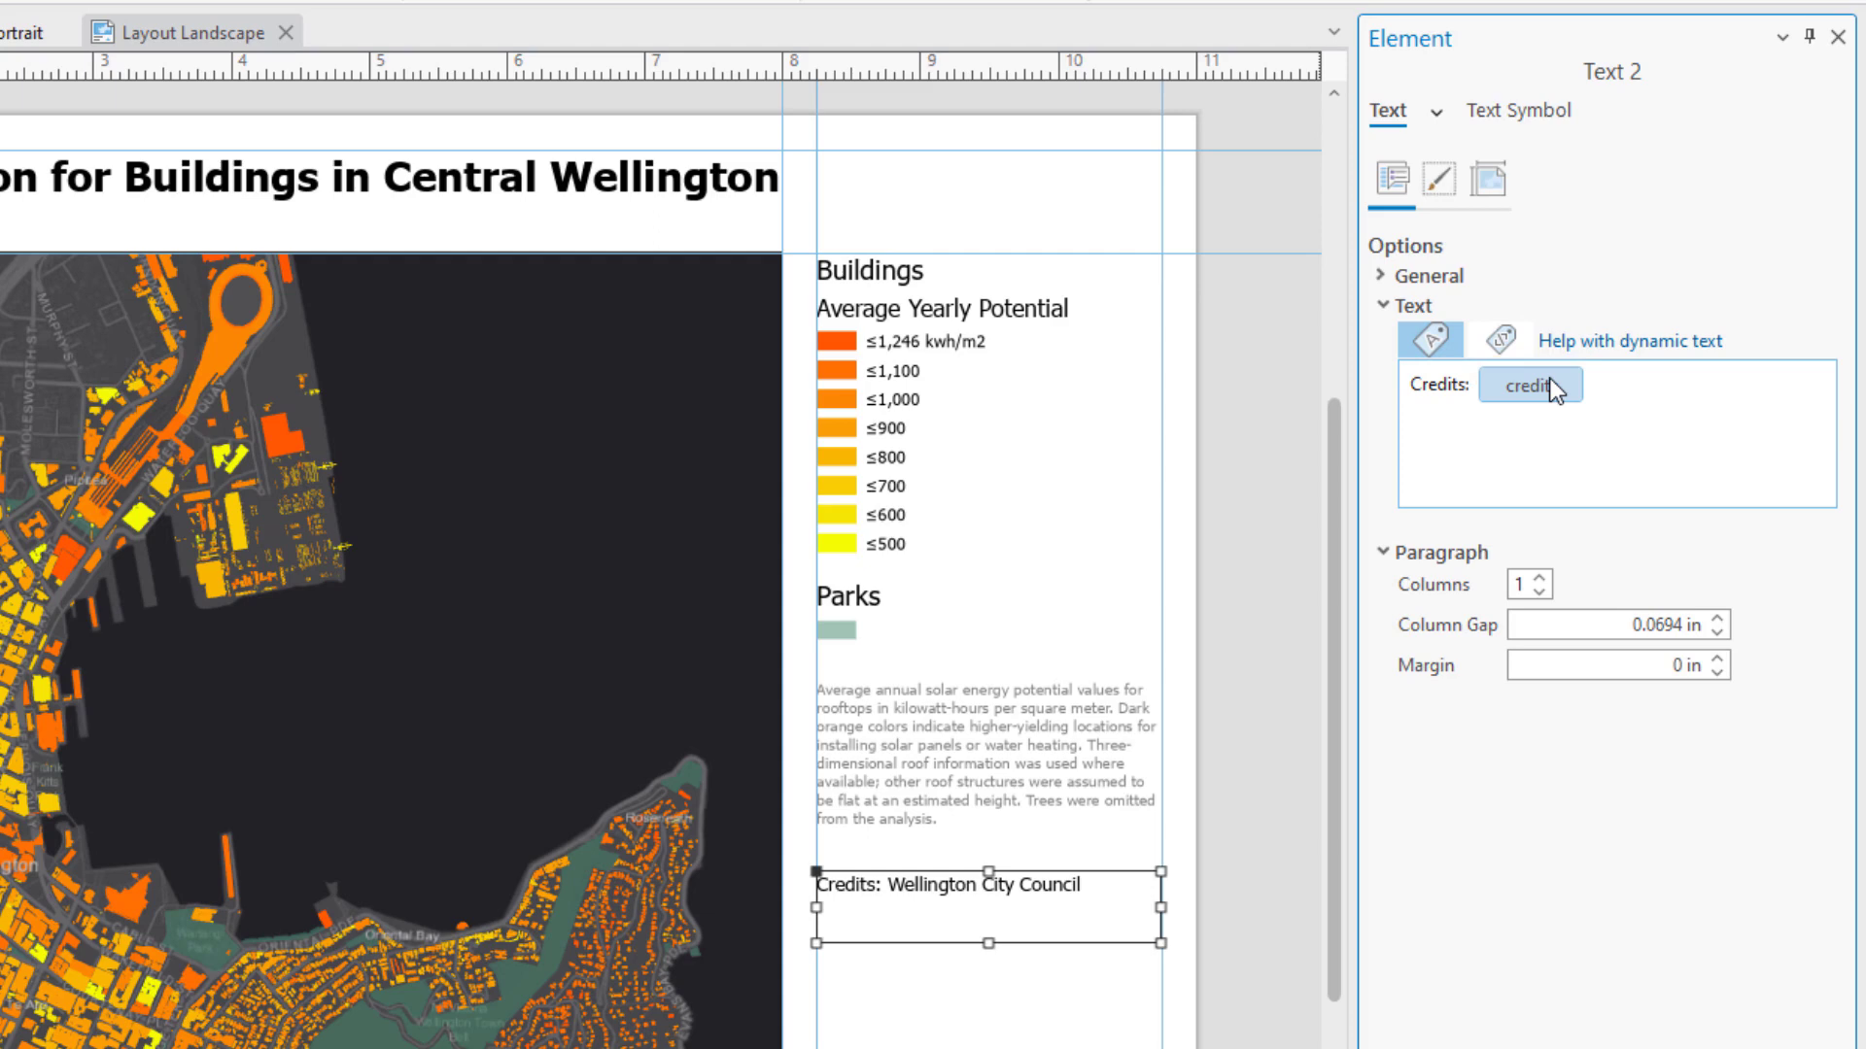
- Add a 'Map authored by:' line with the author's name above the credits line
mouse_move(1514, 393)
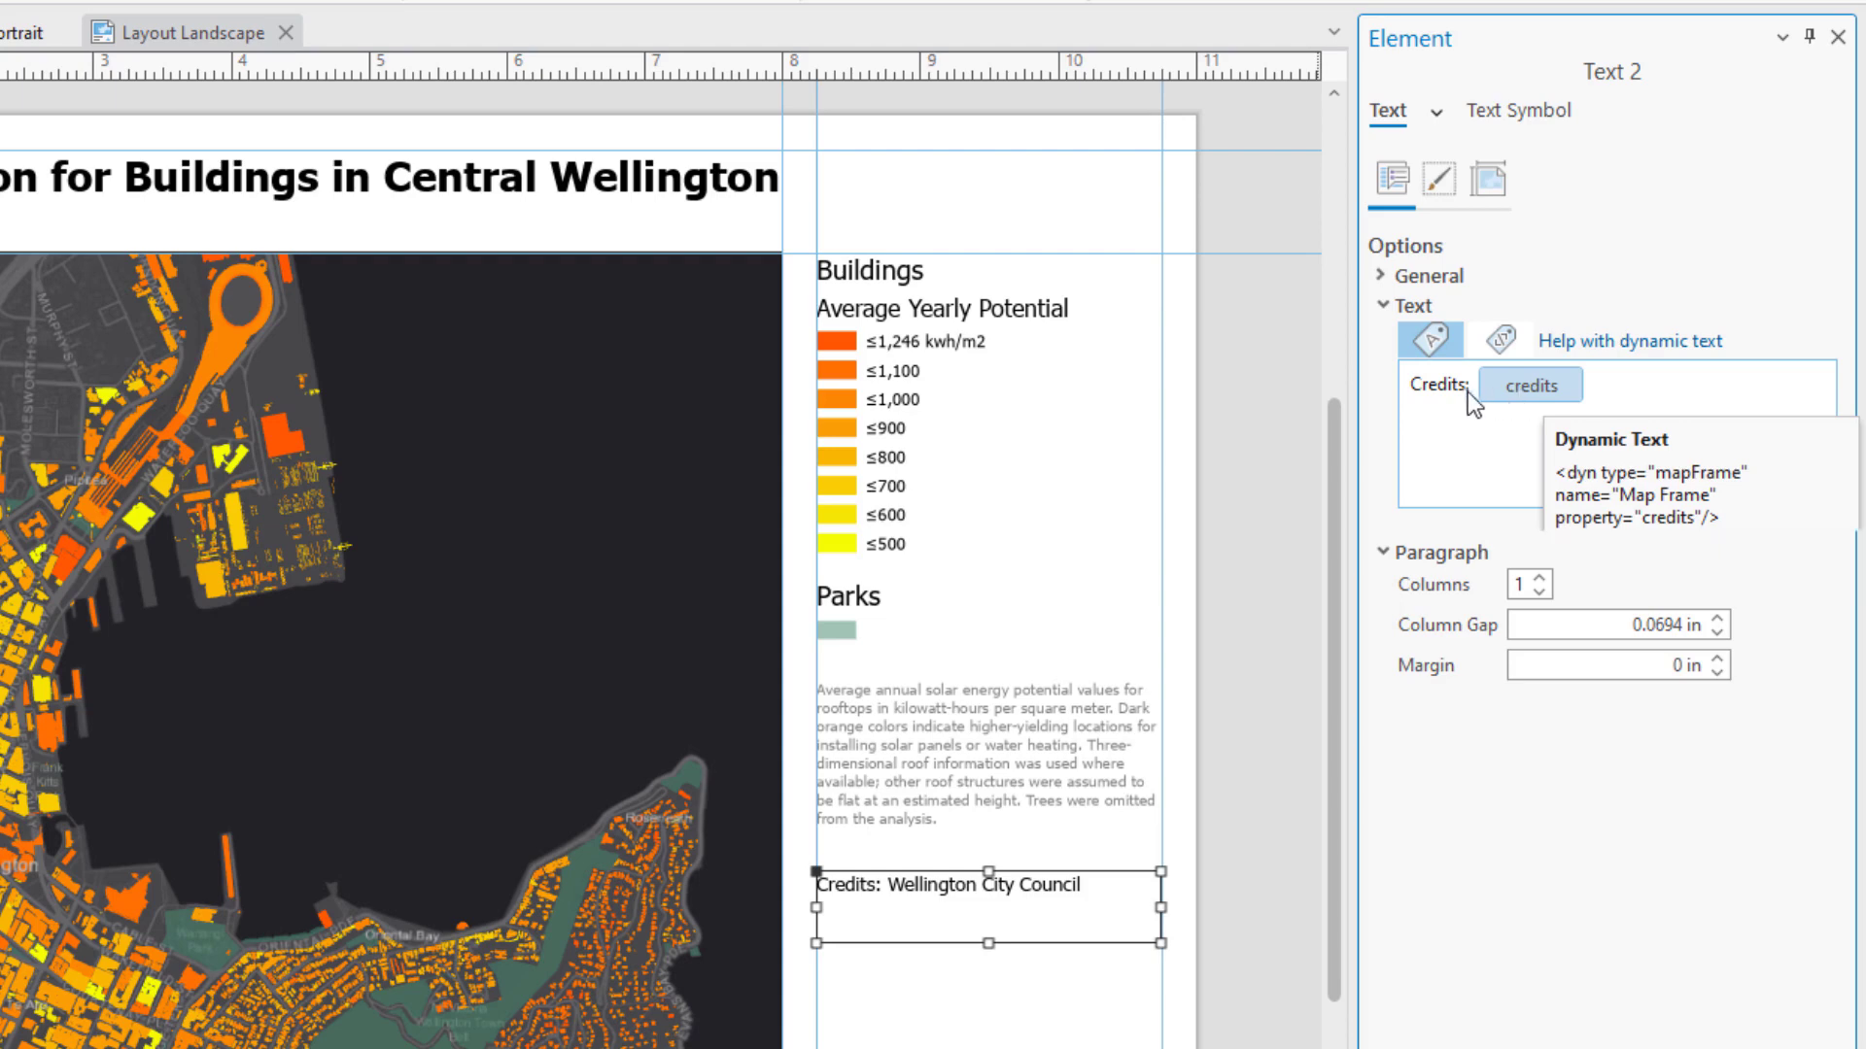
left_click(1419, 386)
type("Map Authored by:")
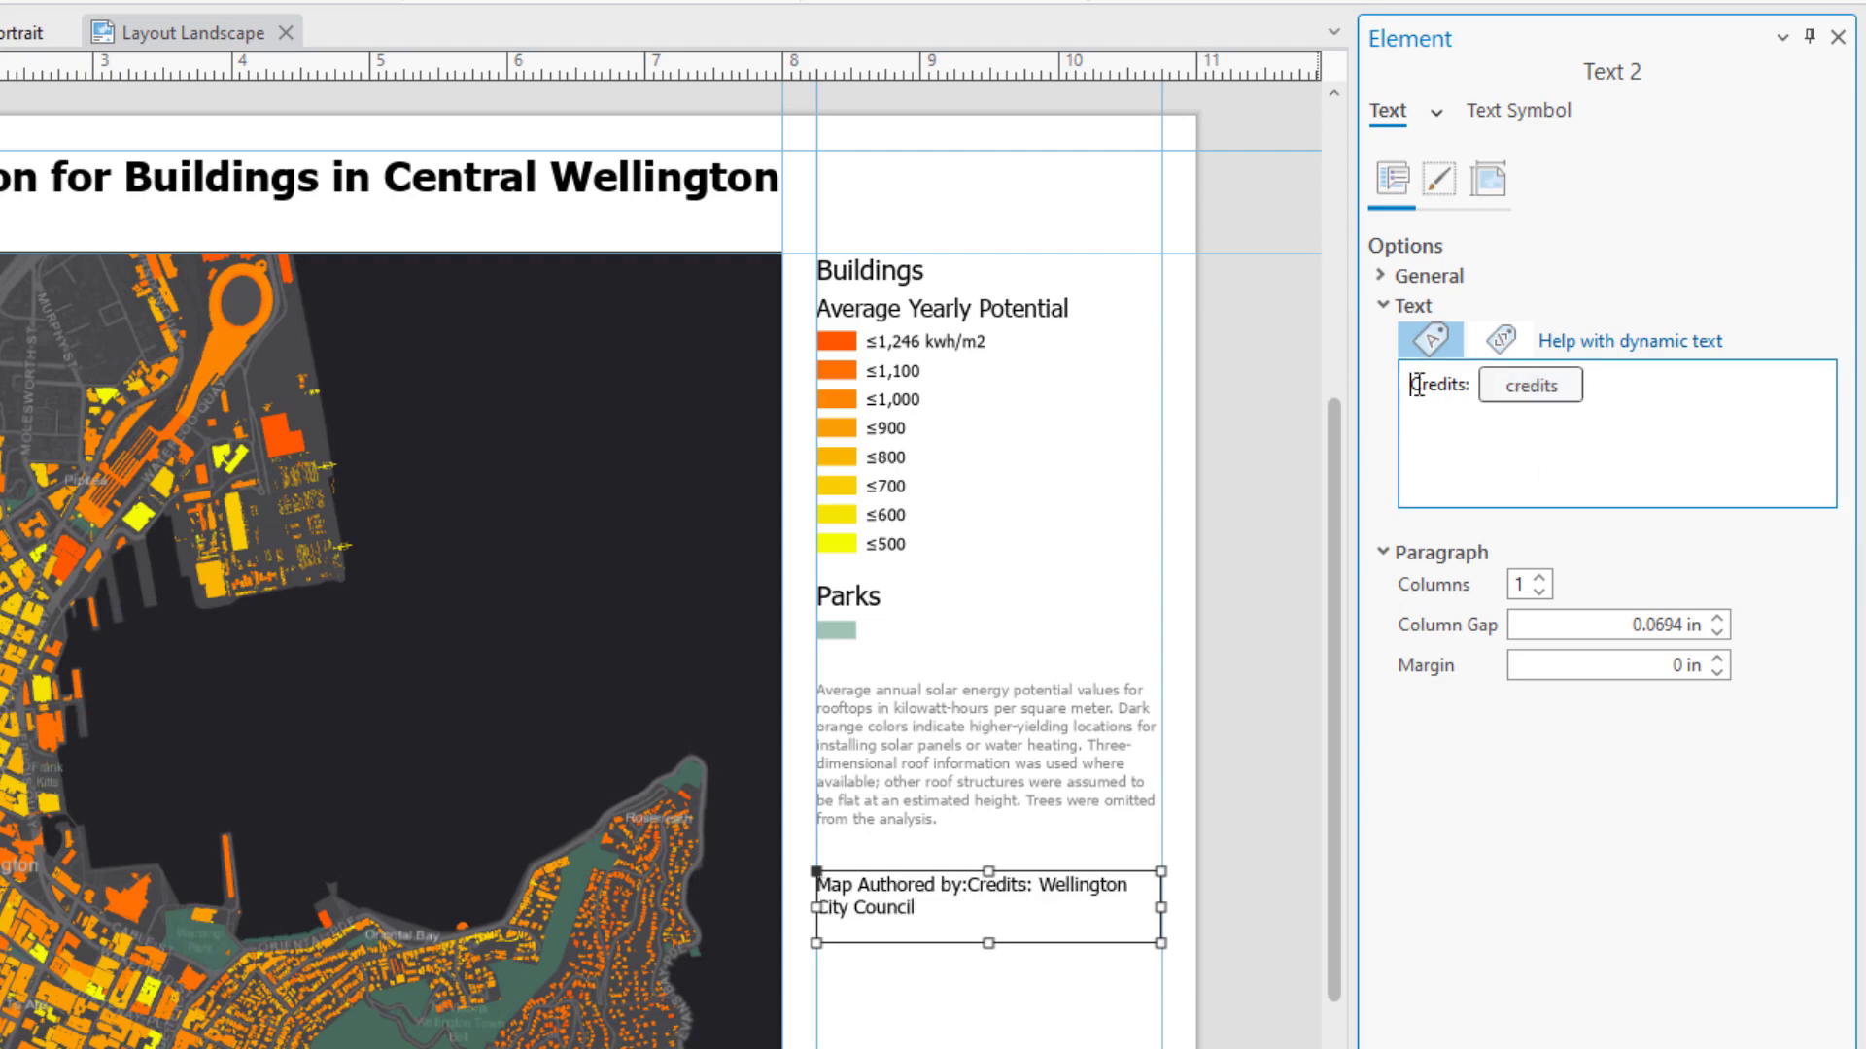
type("Map aut")
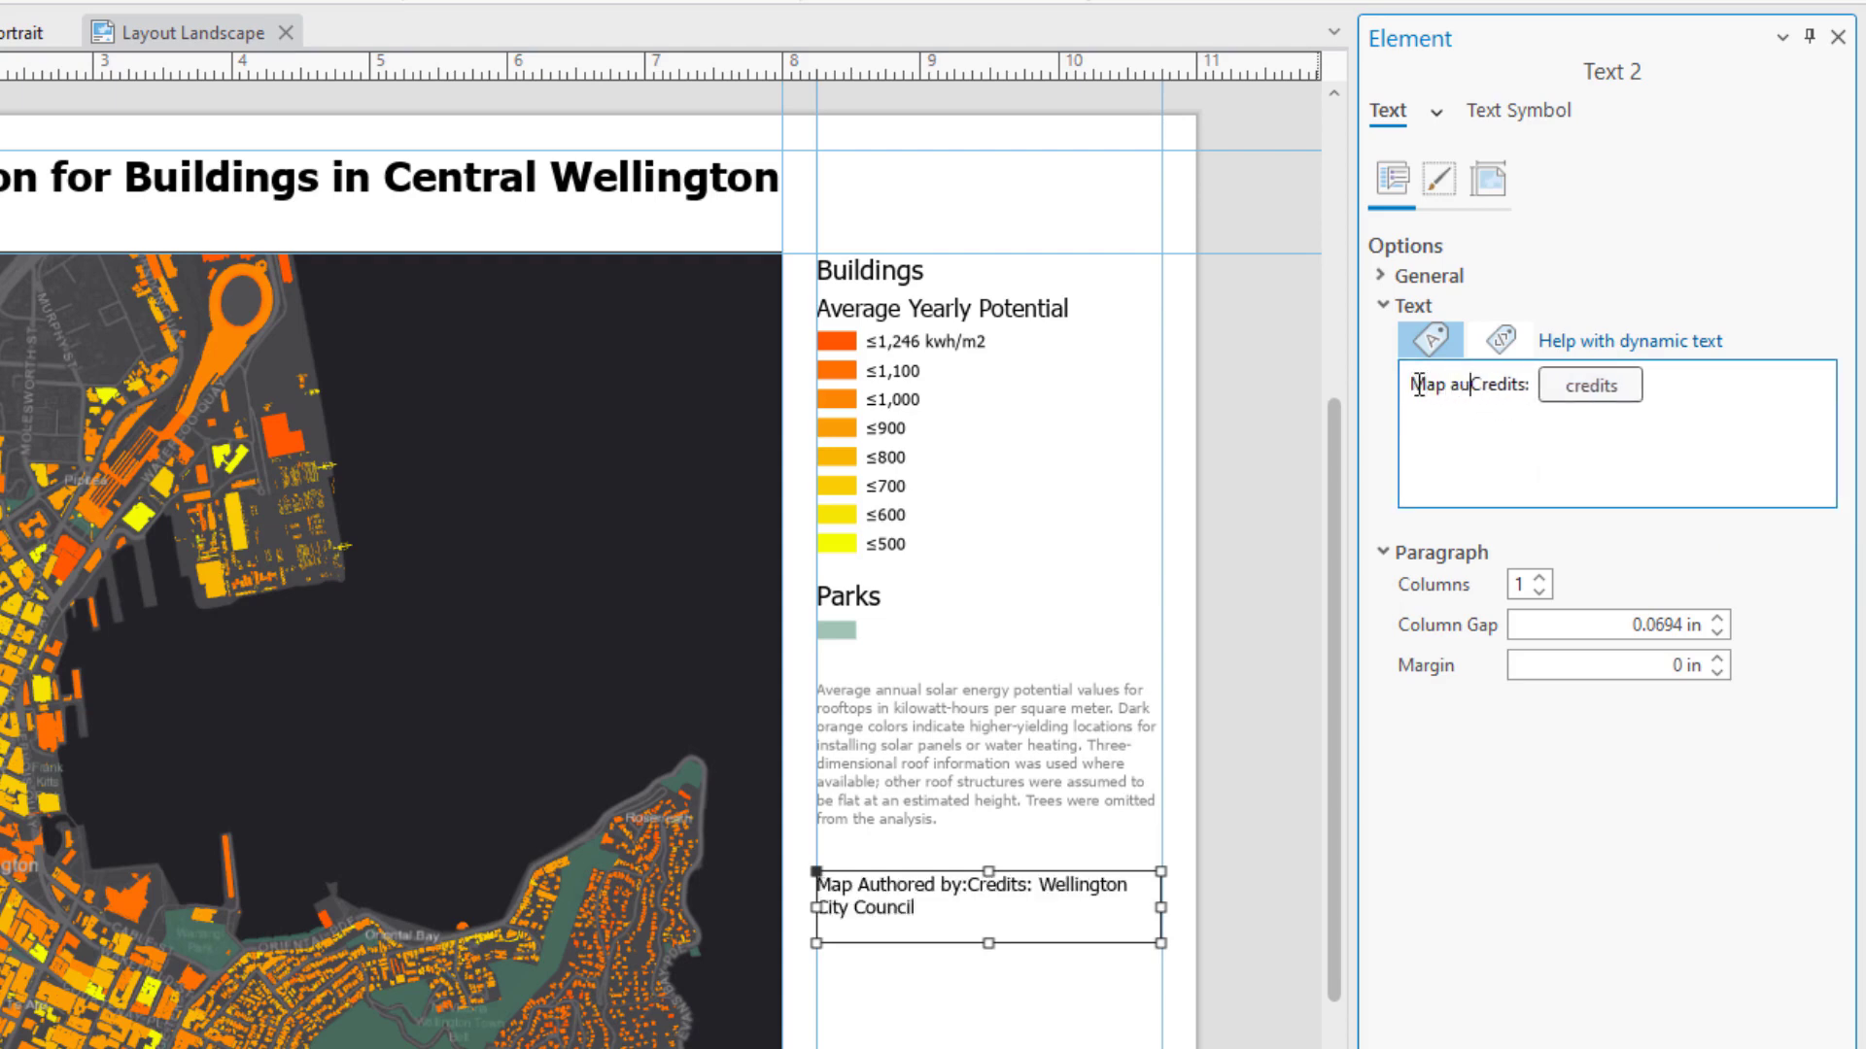
type("hored by")
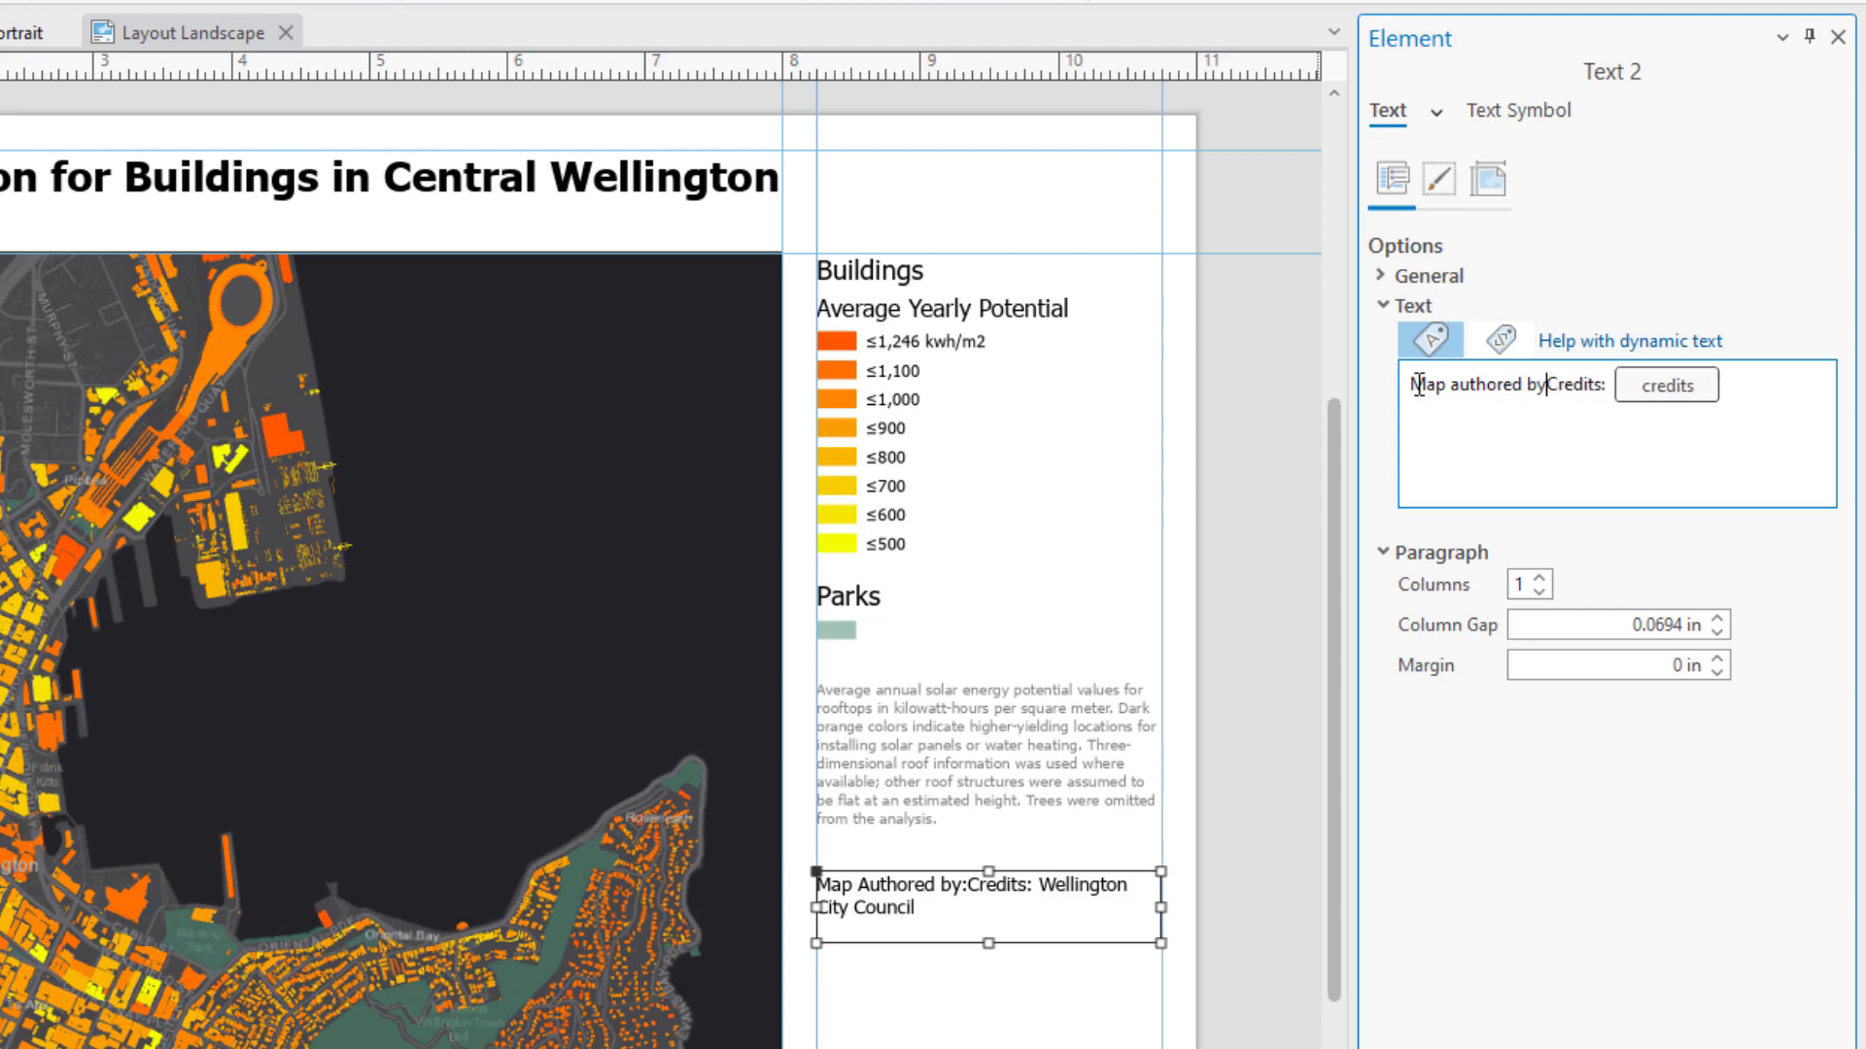
type(": Y")
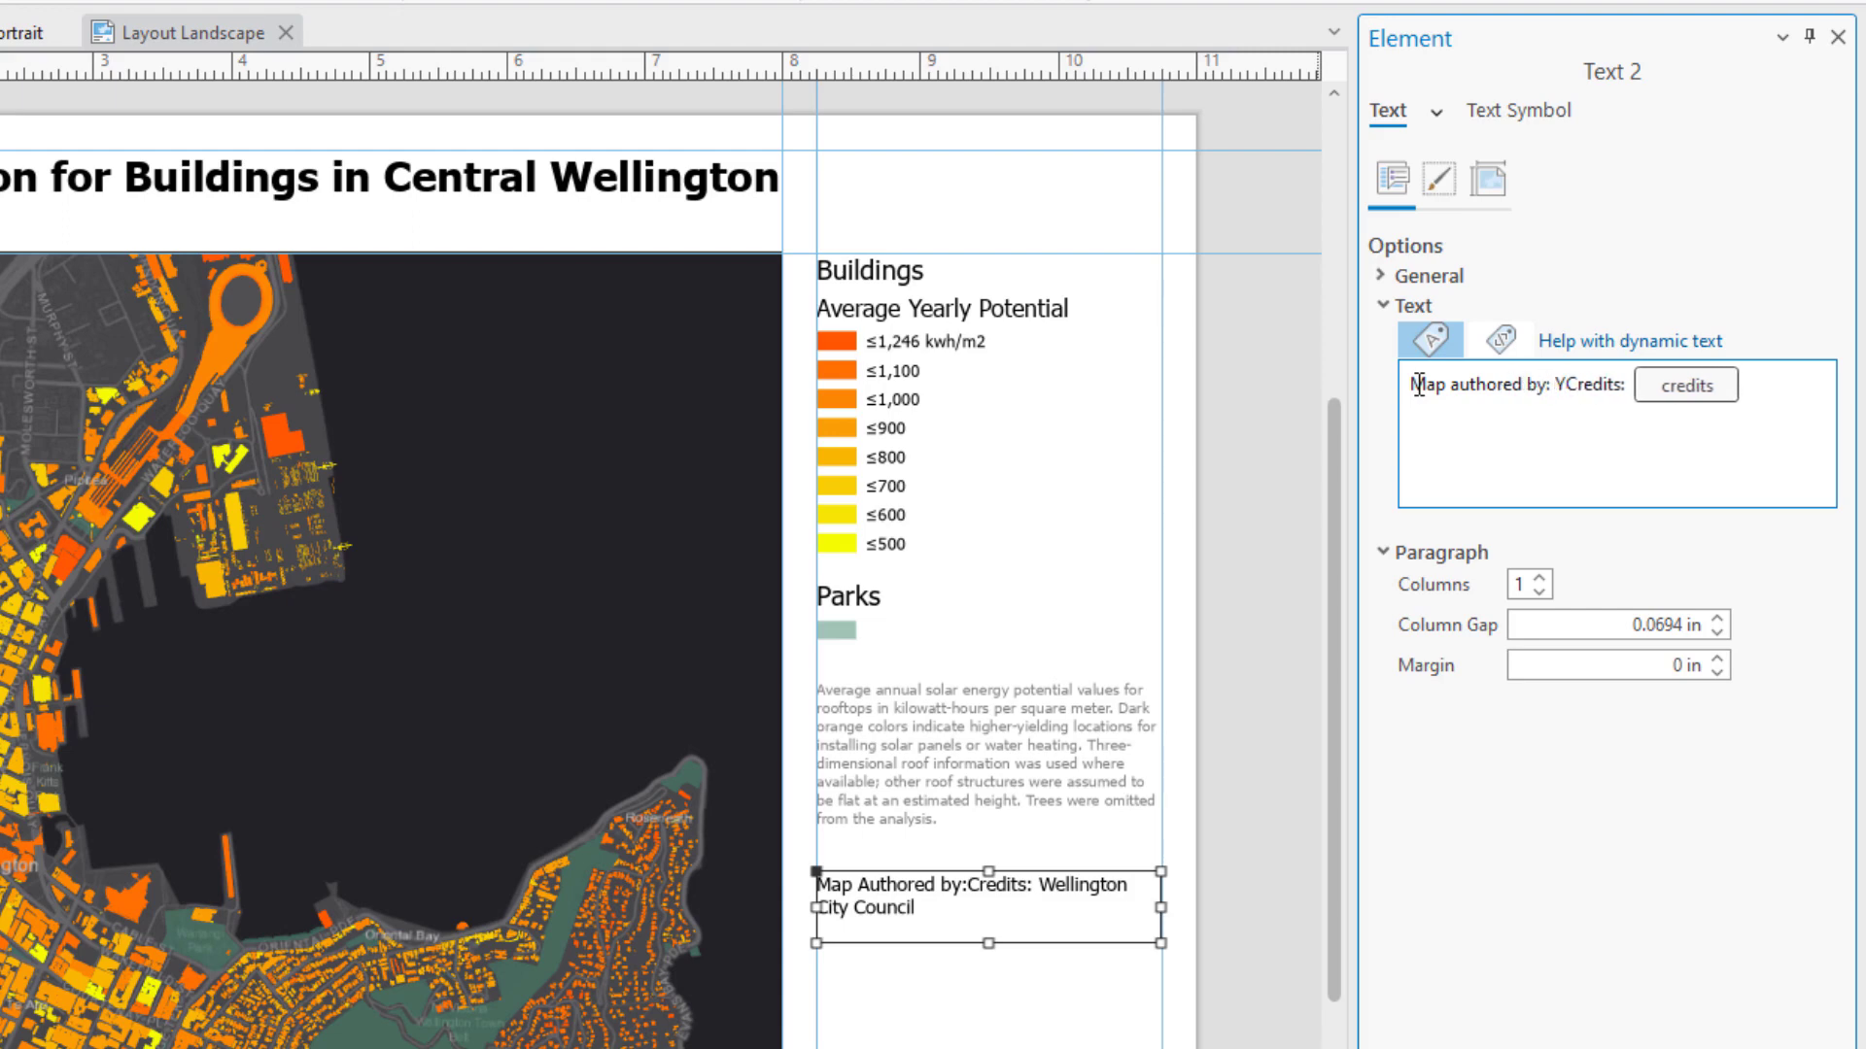
type("our Name")
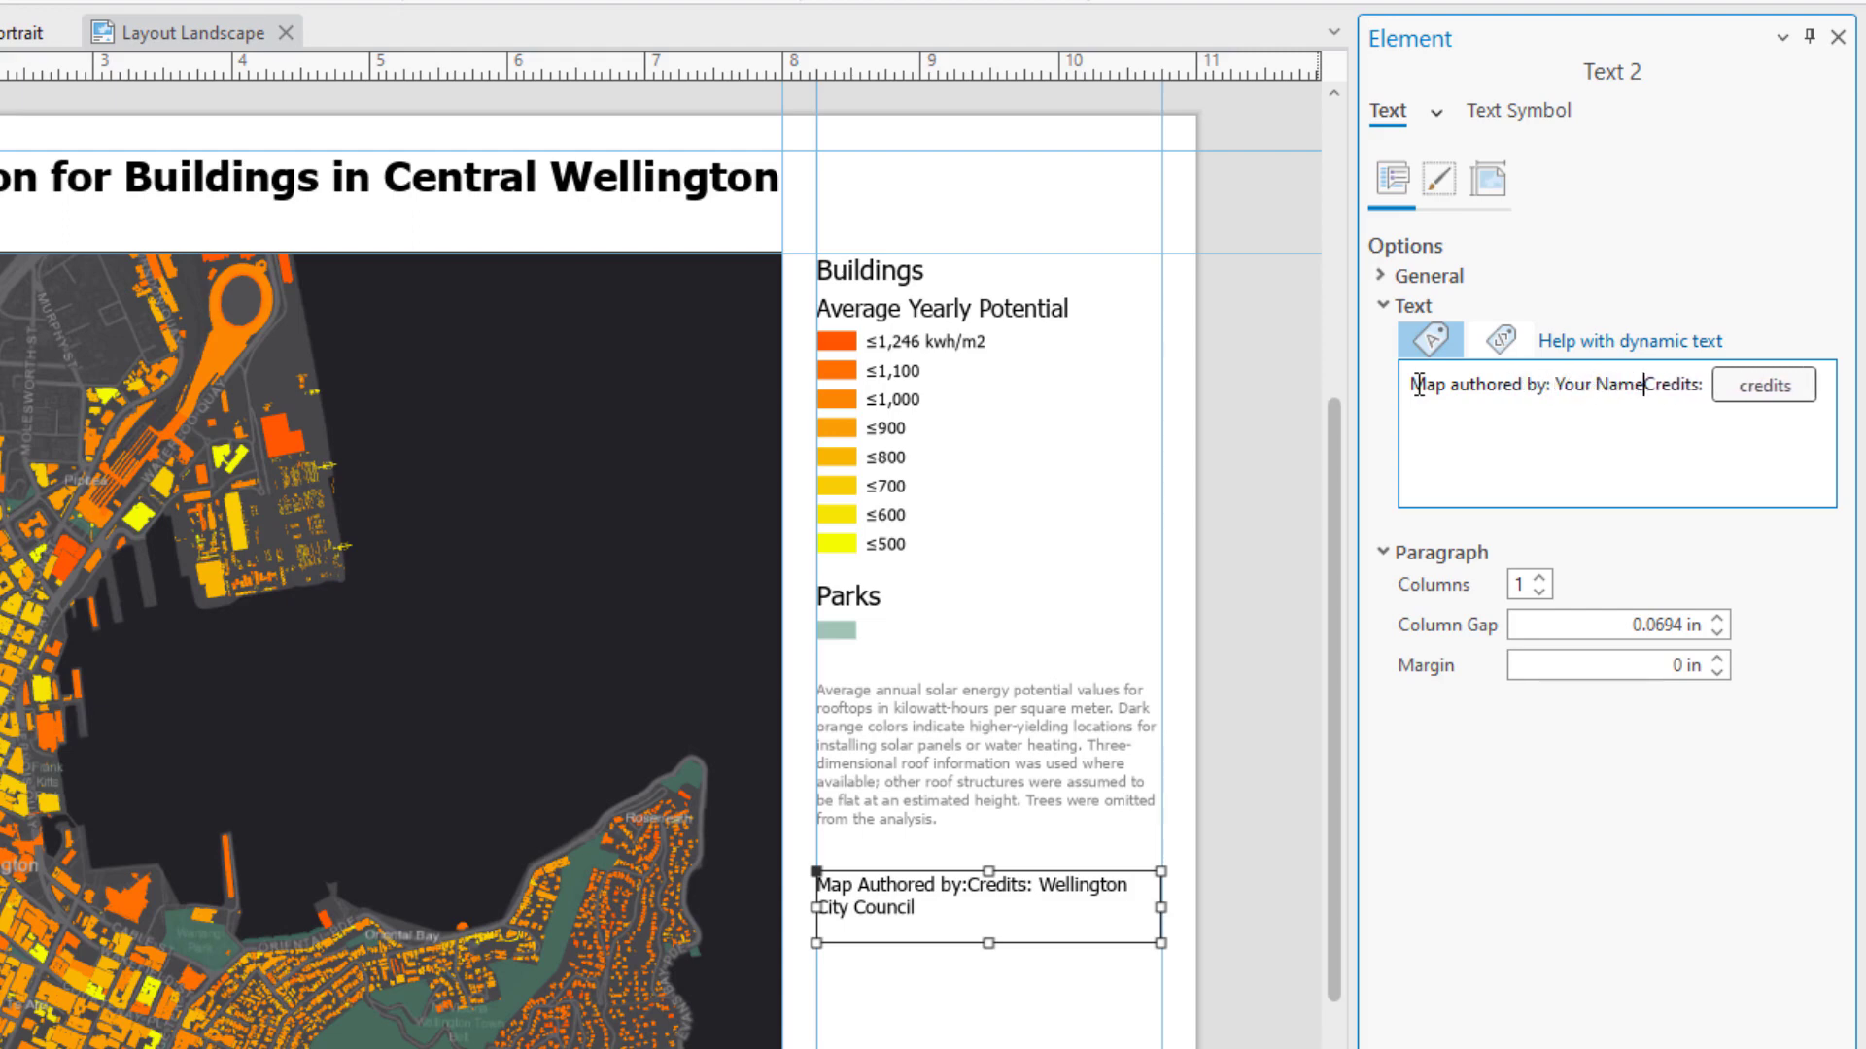
key("Return")
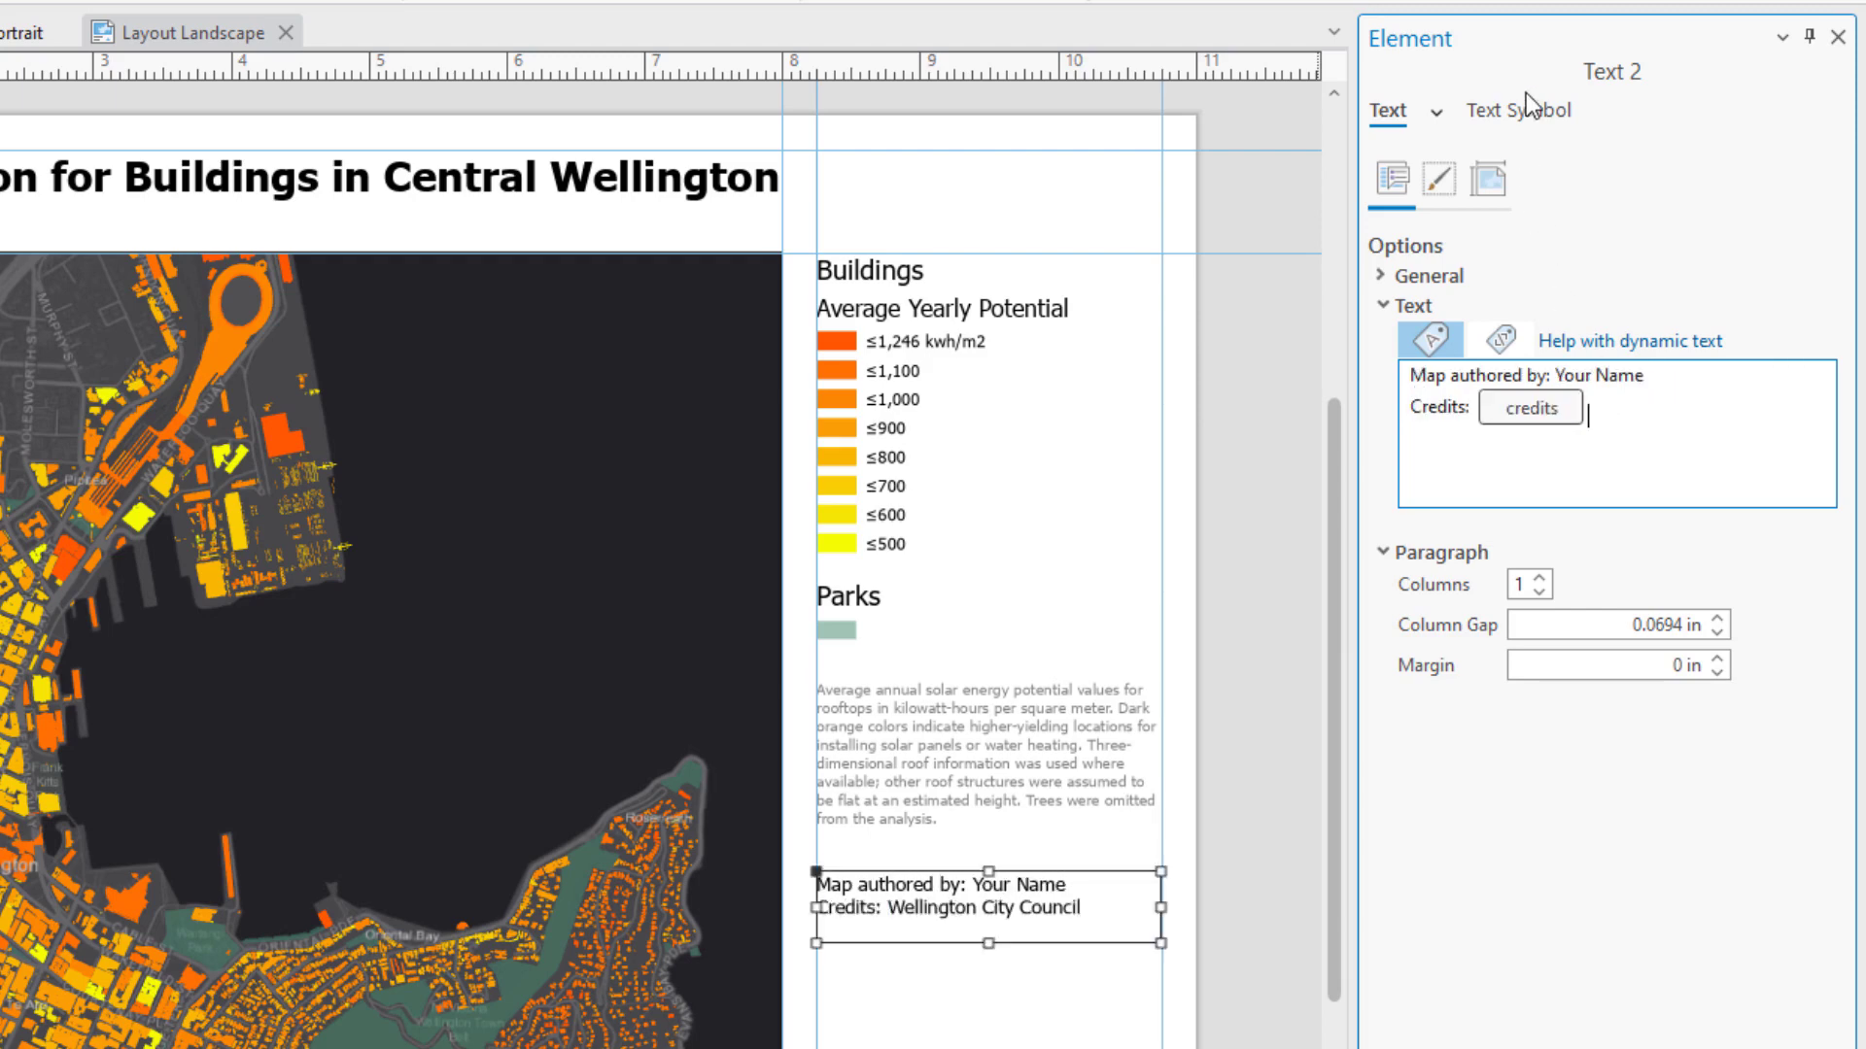
- Set the credits text symbol to 8 pt gray
left_click(1540, 124)
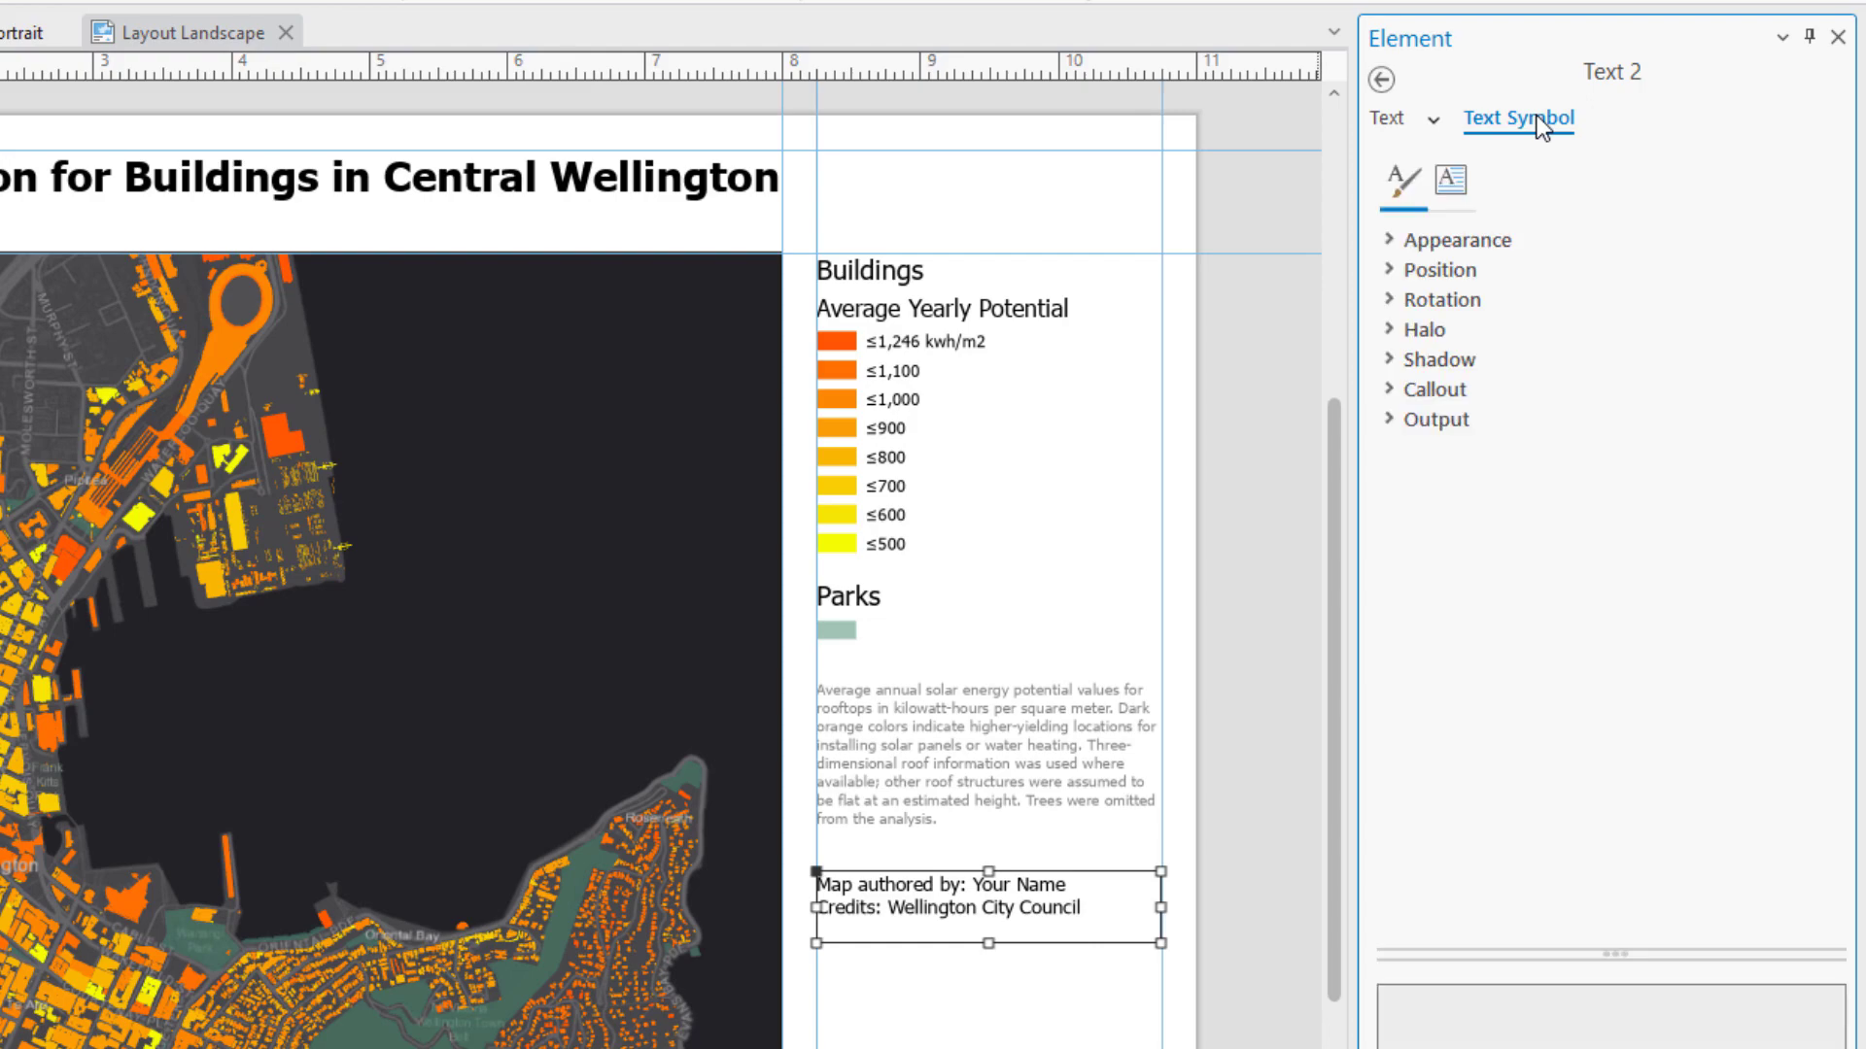
left_click(1396, 240)
left_click(1831, 355)
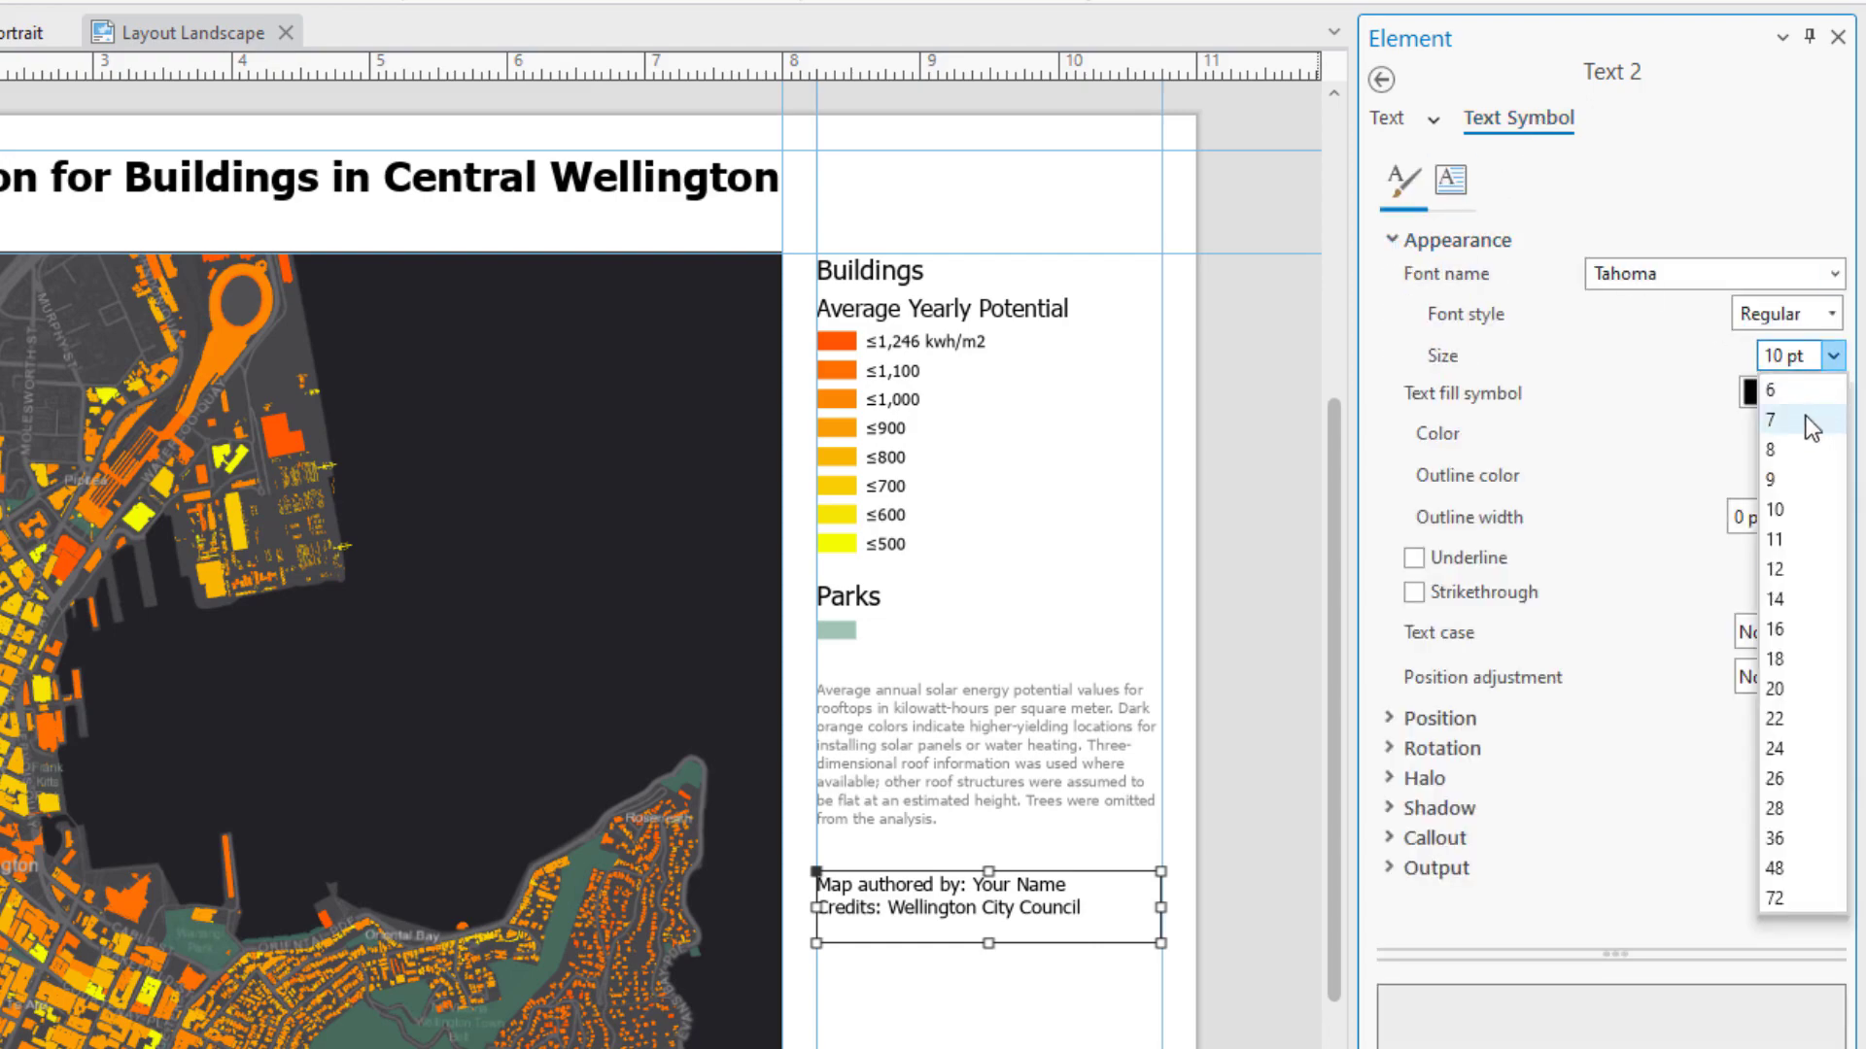
left_click(1806, 425)
left_click(1836, 433)
left_click(1492, 684)
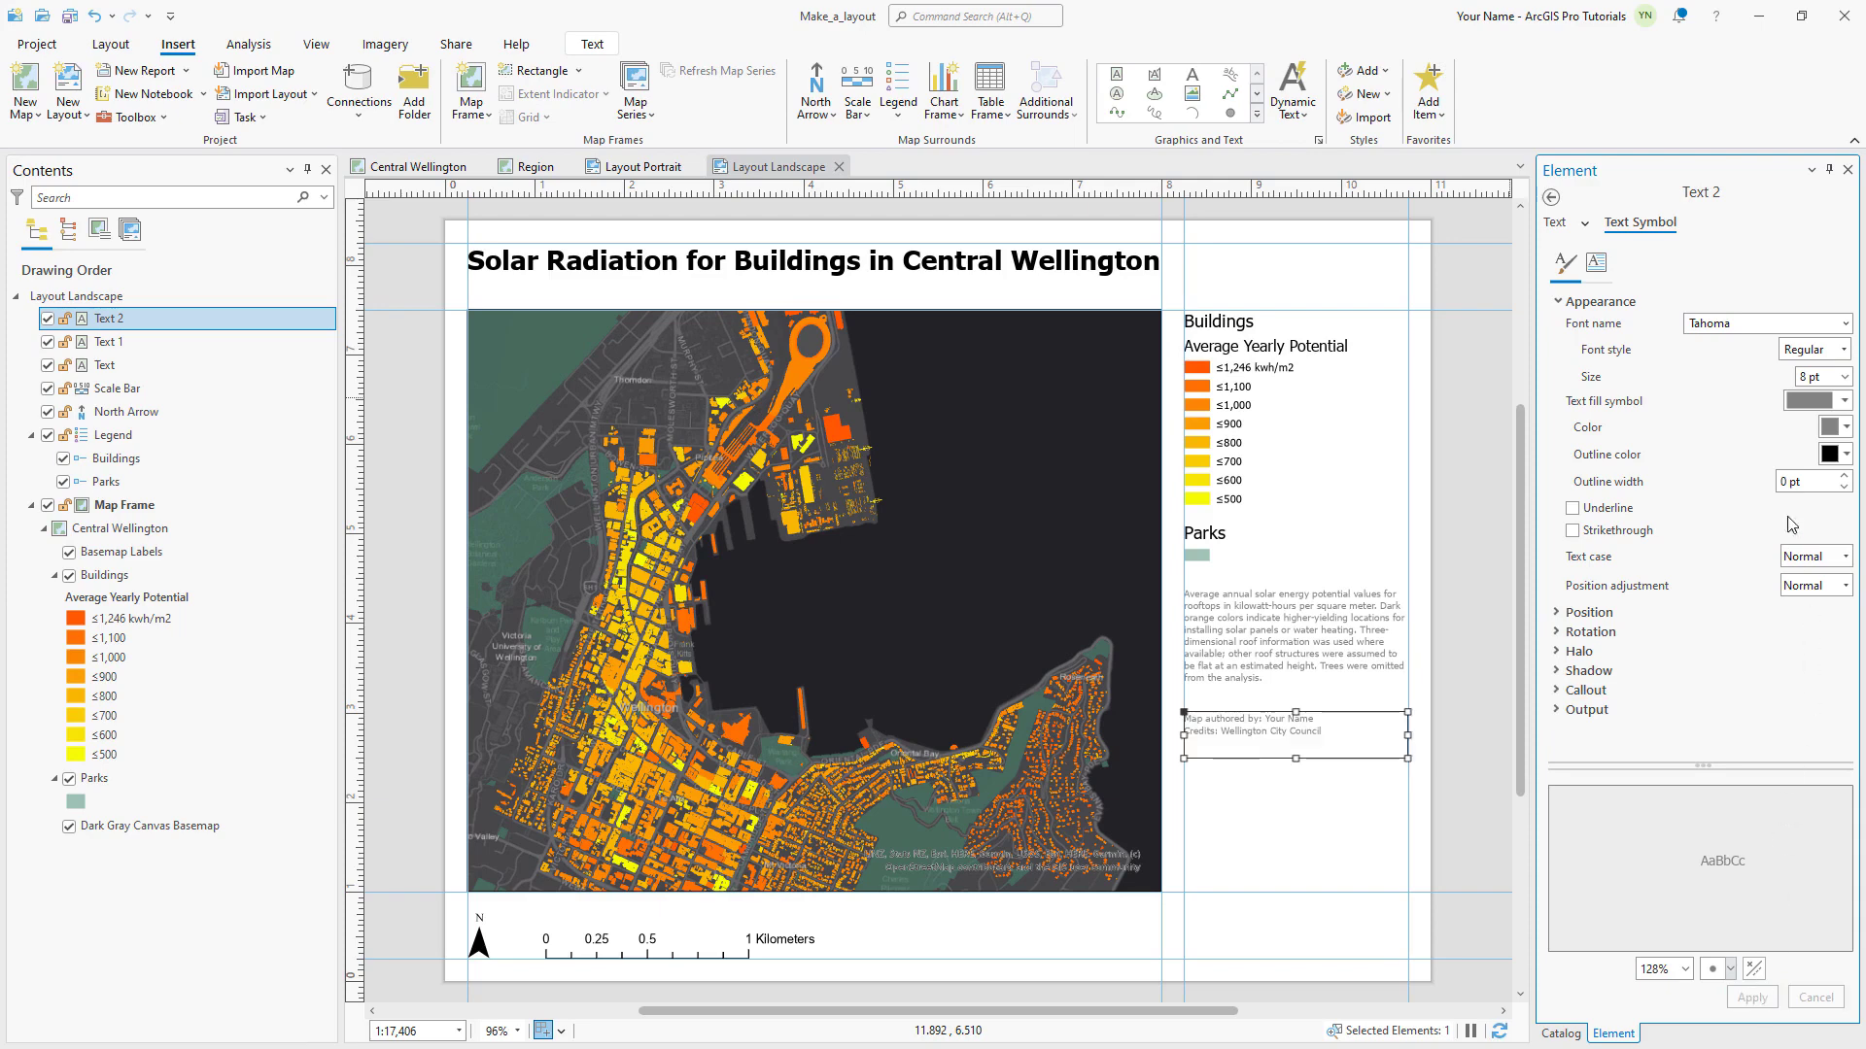
- Close the element properties, deselect the text and save the project
left_click(1847, 171)
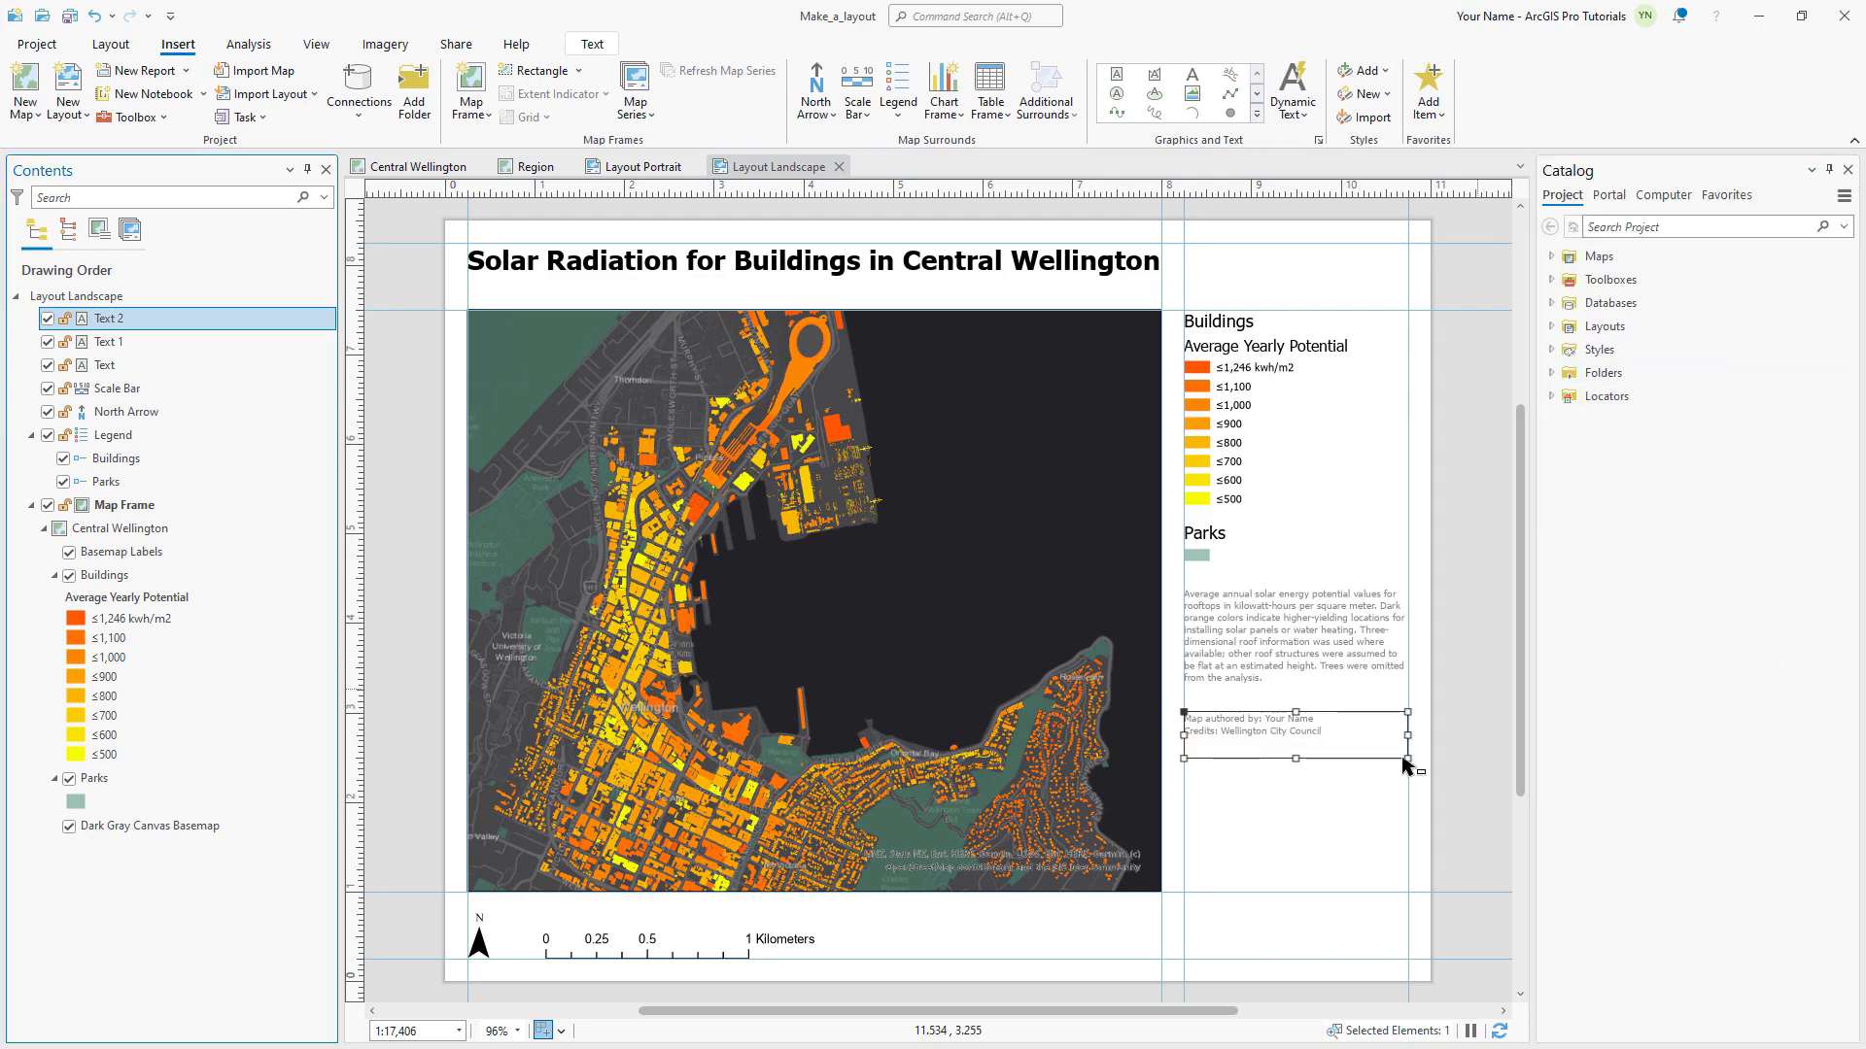
left_click(1346, 810)
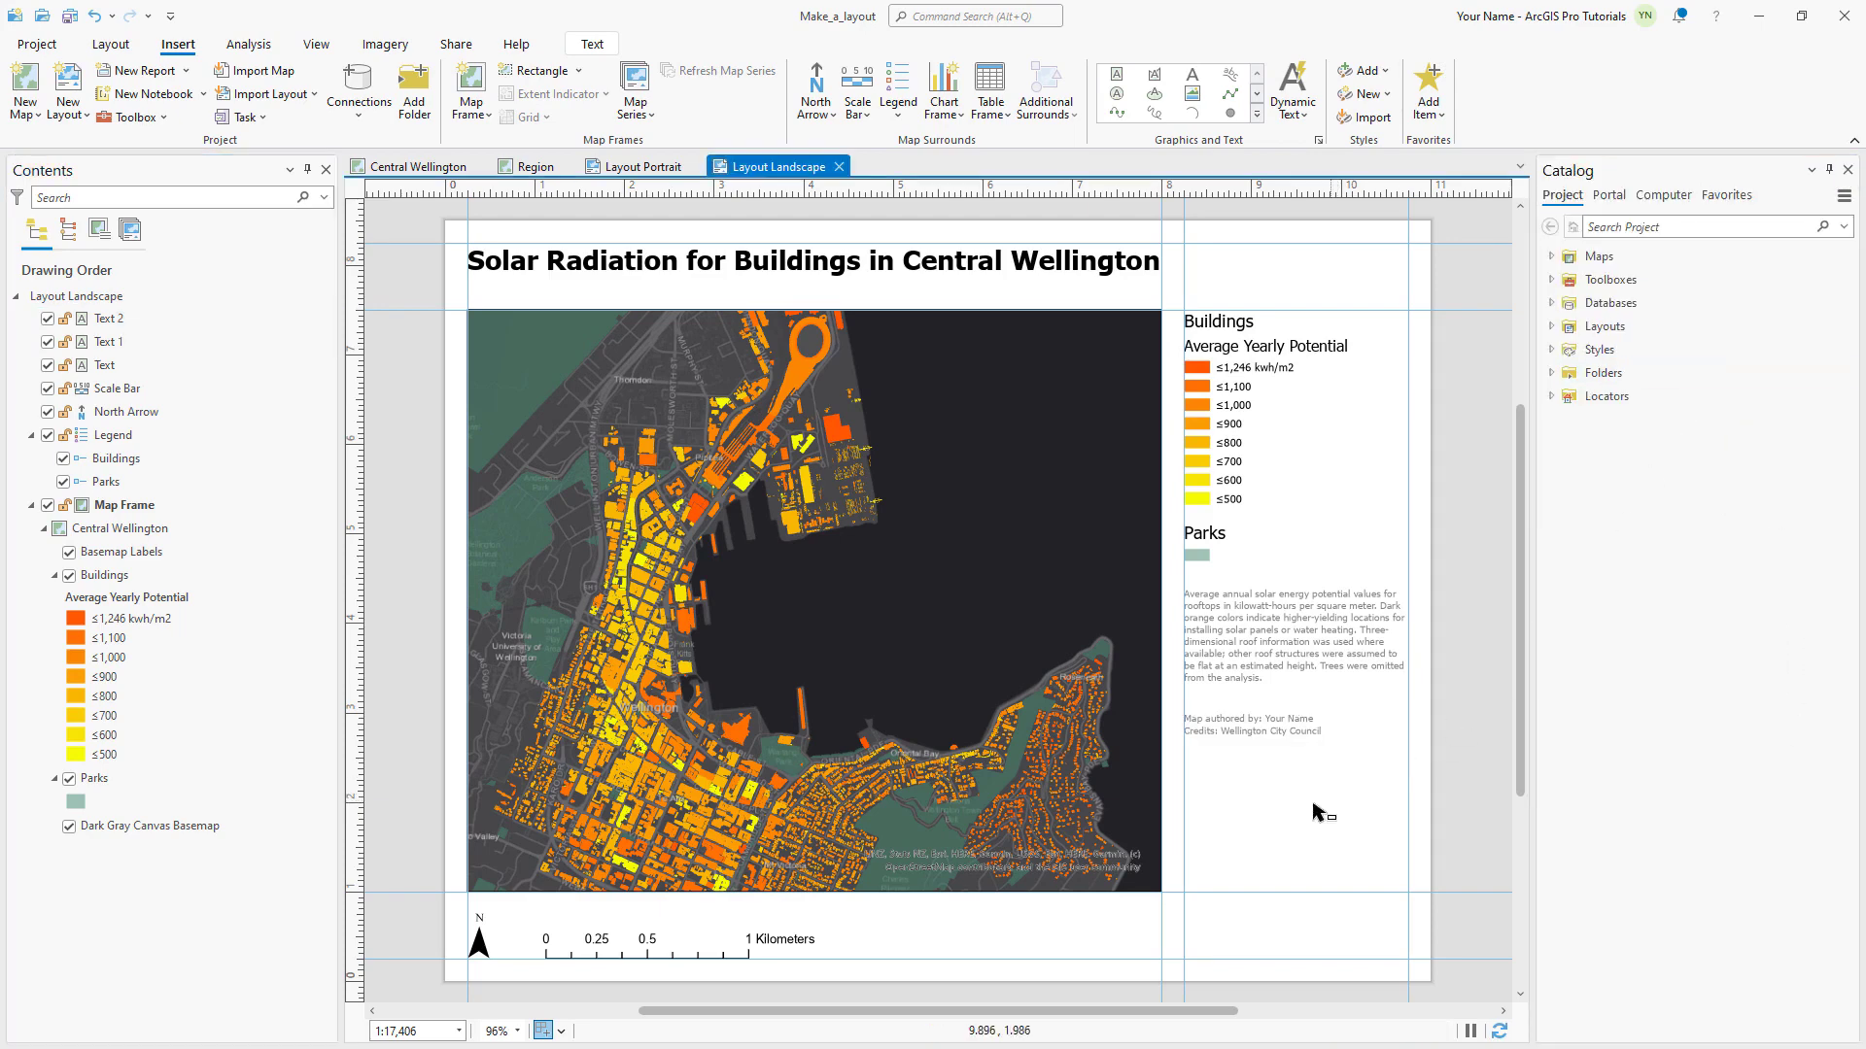
left_click(70, 17)
- Draw a new Region map frame over the main map's upper right
left_click(464, 112)
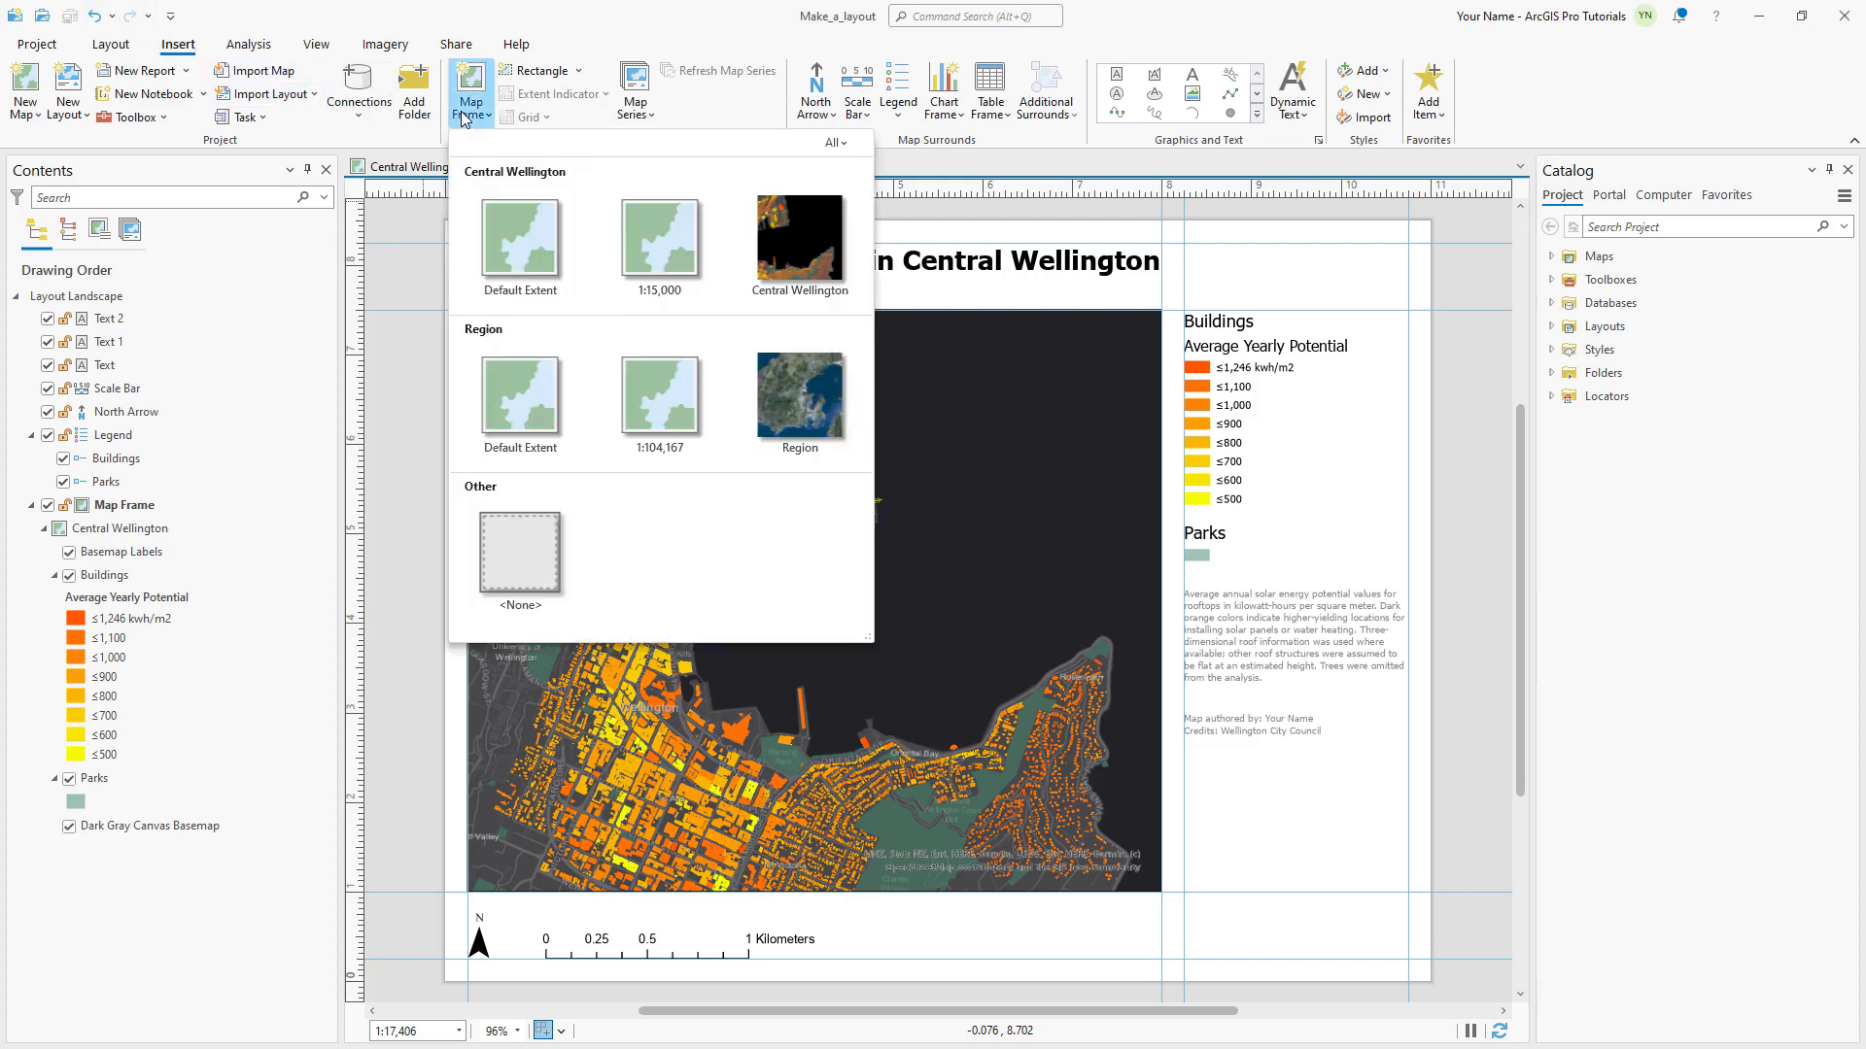
left_click(794, 394)
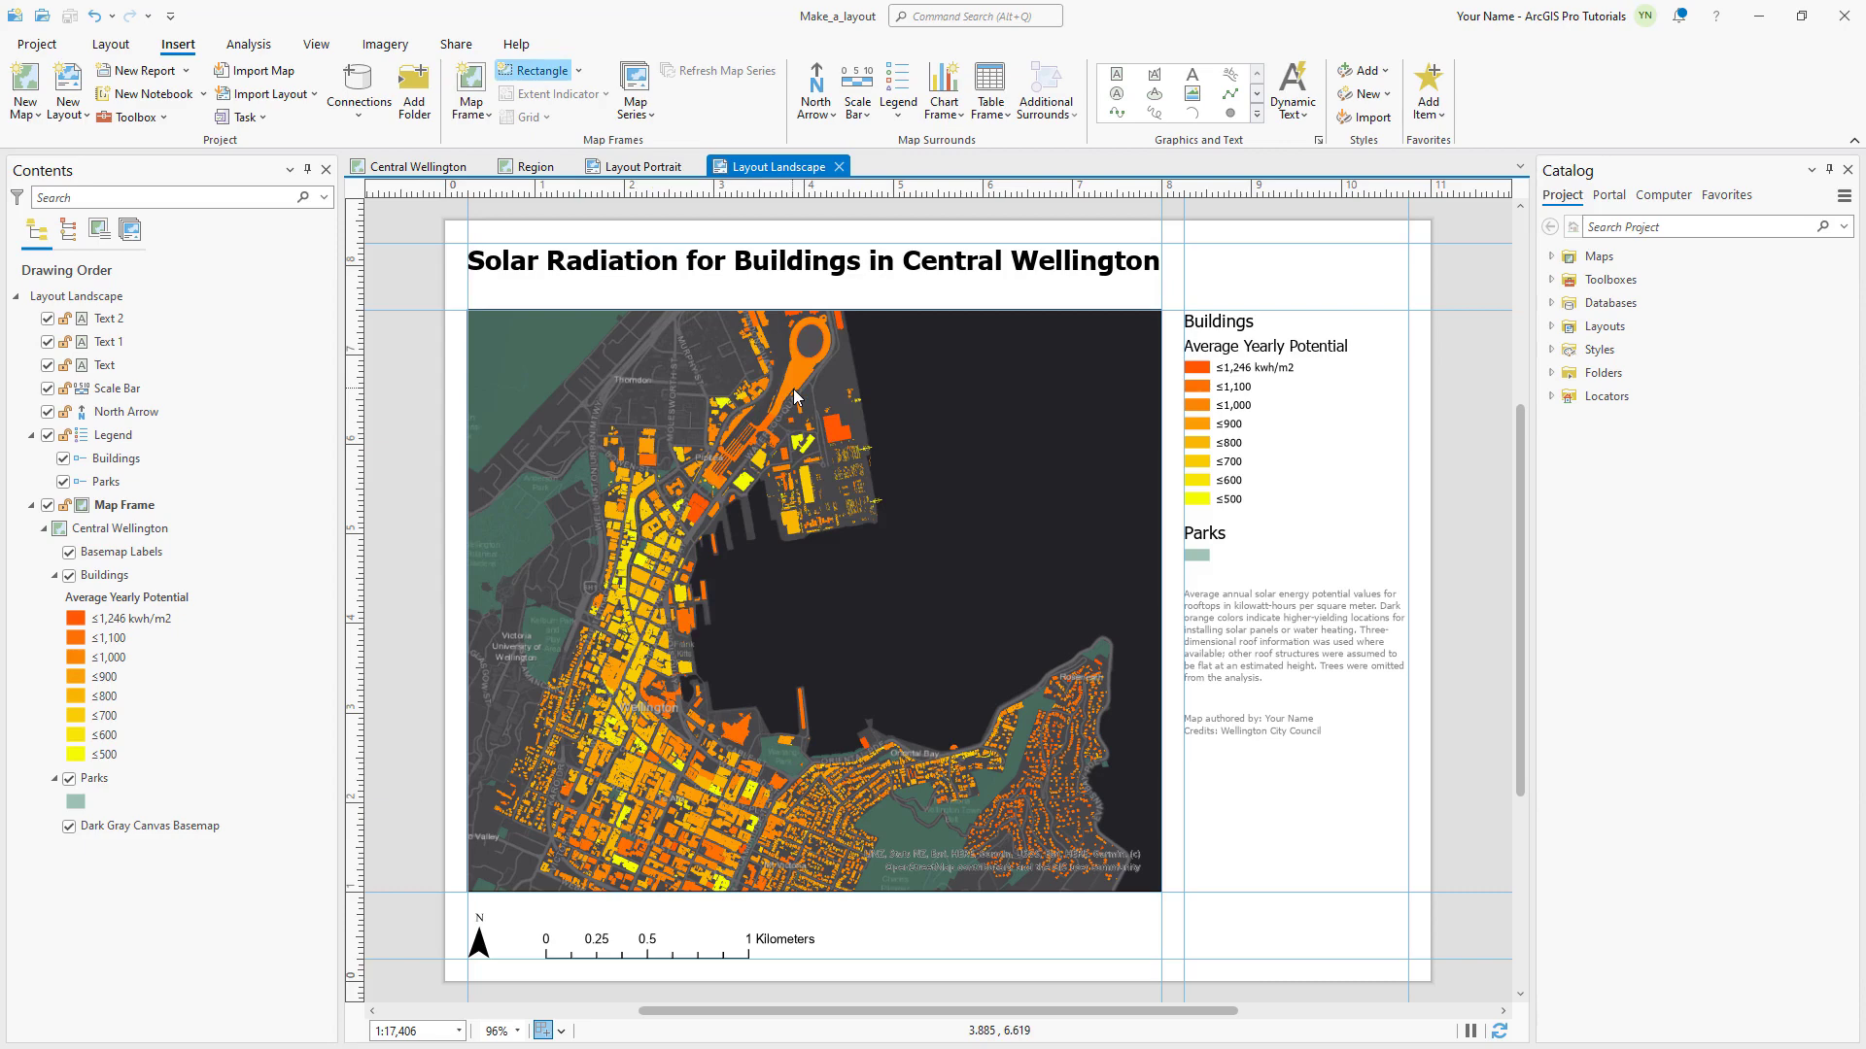
left_click_drag(908, 341, 1134, 516)
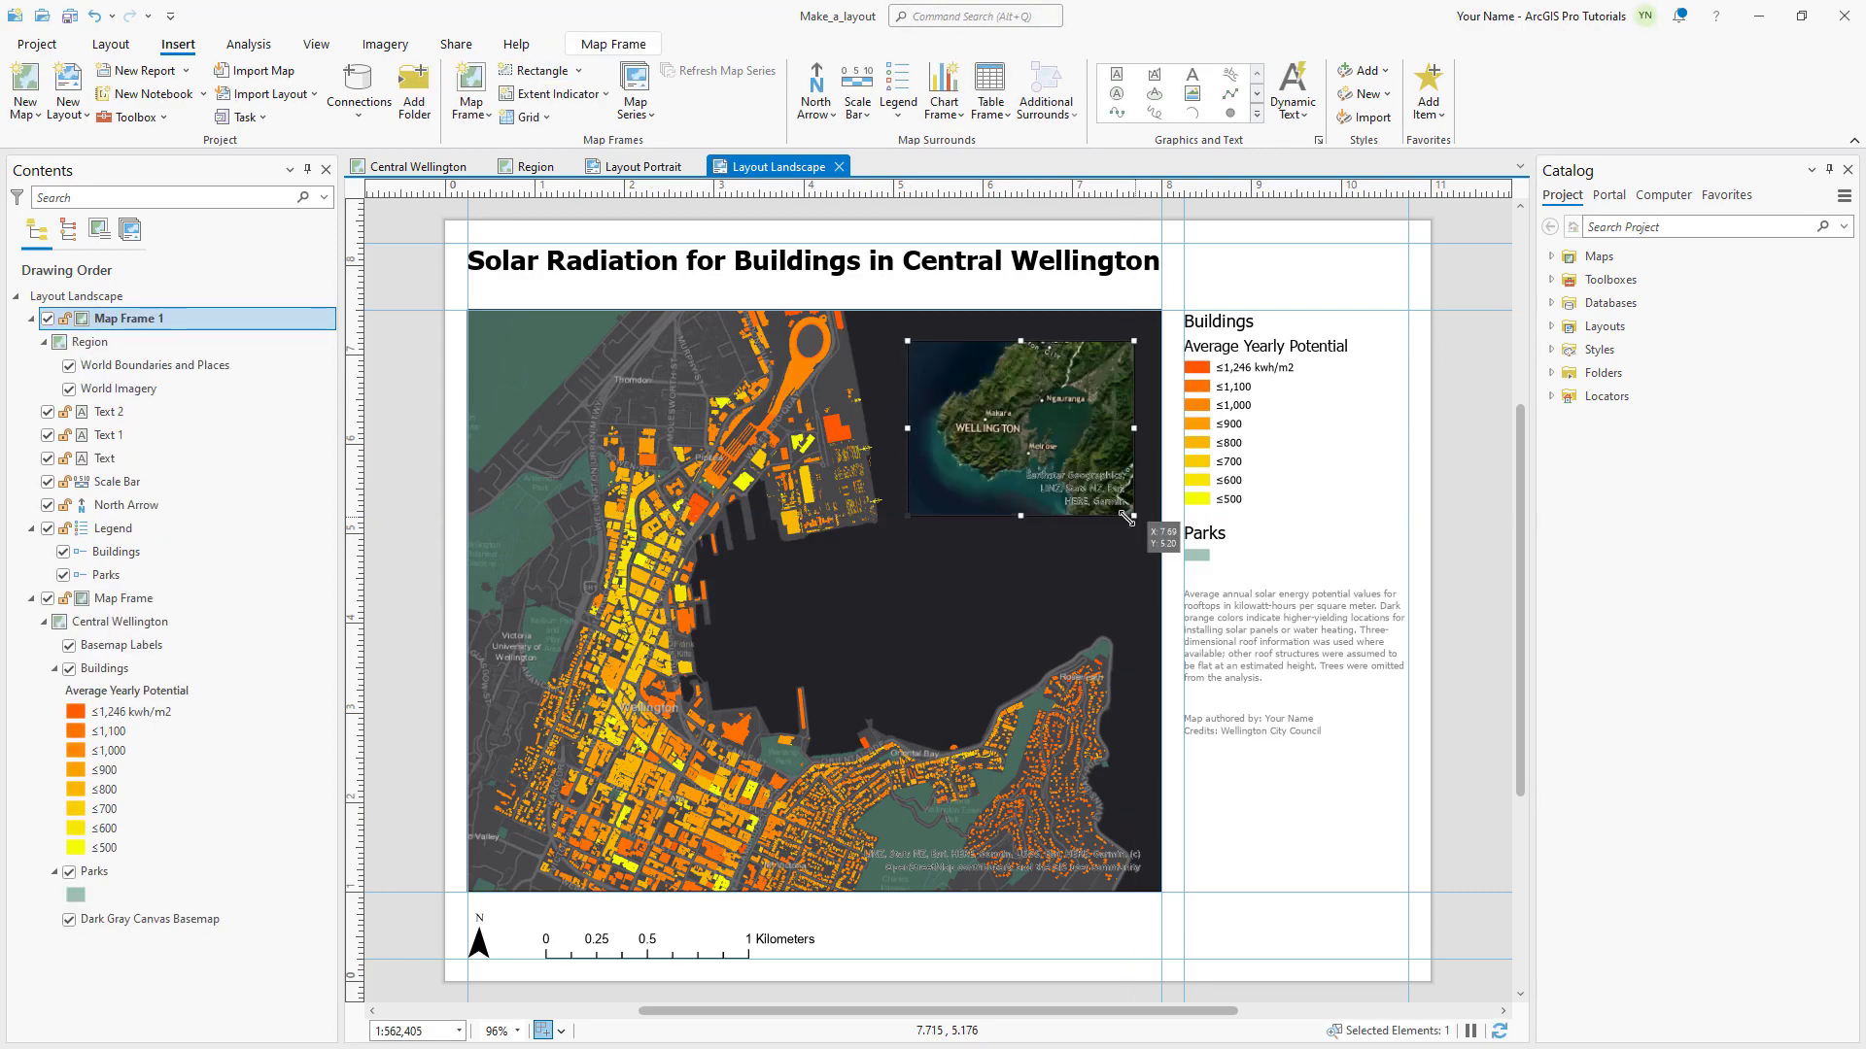
- Rename the new frame 'Overview Map' and the original frame 'Main Map'
left_click(117, 319)
left_click(117, 318)
type("Overview")
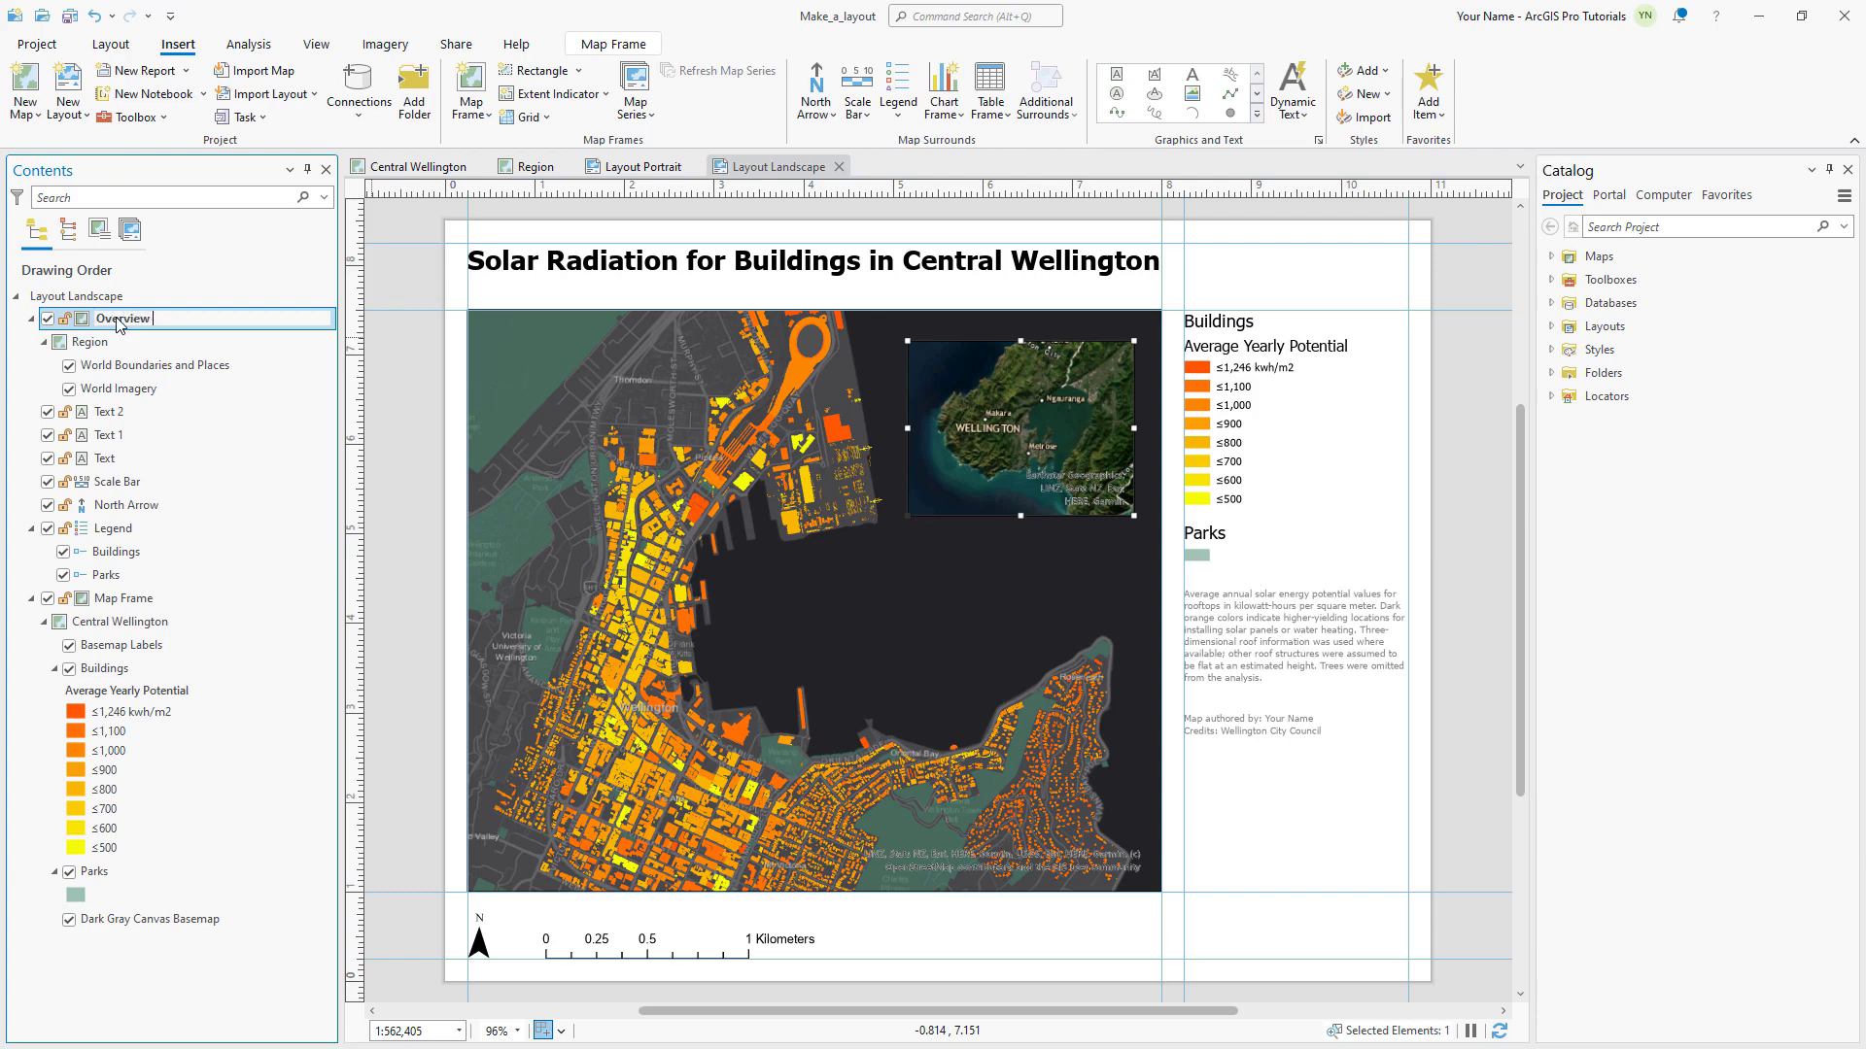
type(" Map")
key("Return")
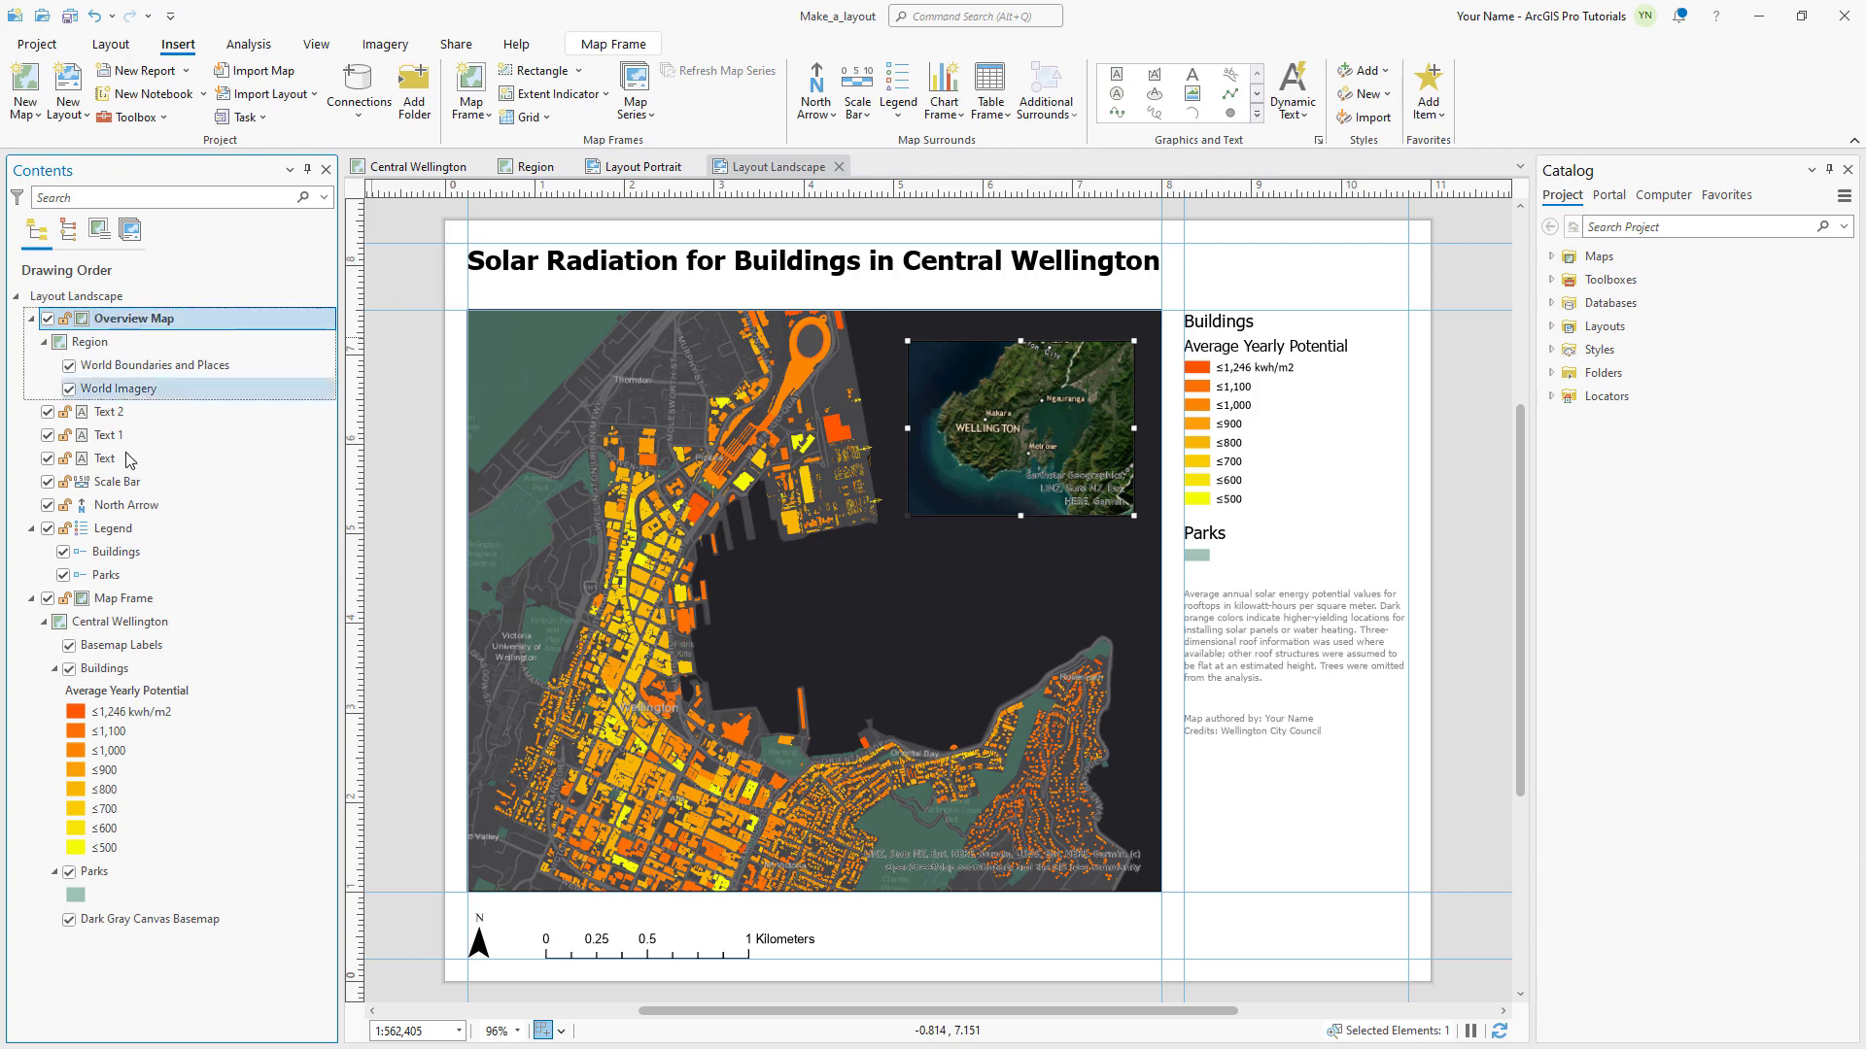
left_click(131, 598)
left_click(131, 598)
type("Main Map")
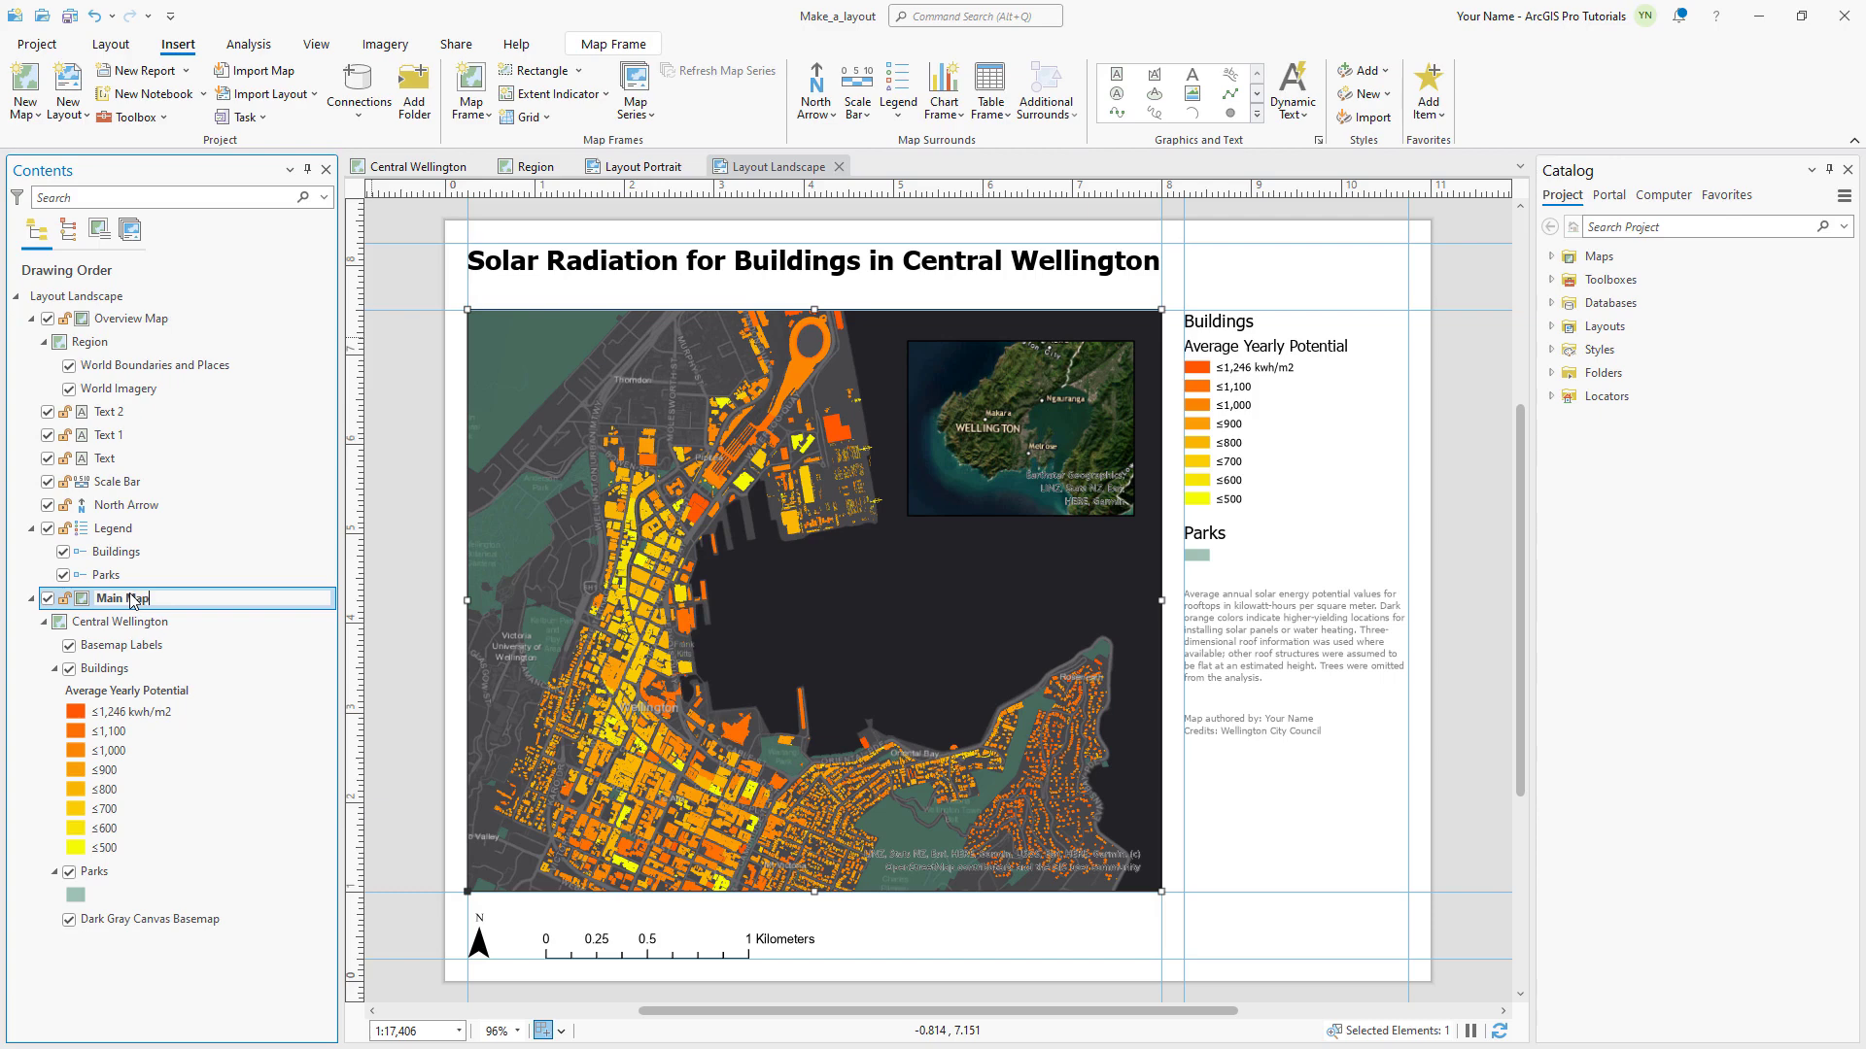
key("Return")
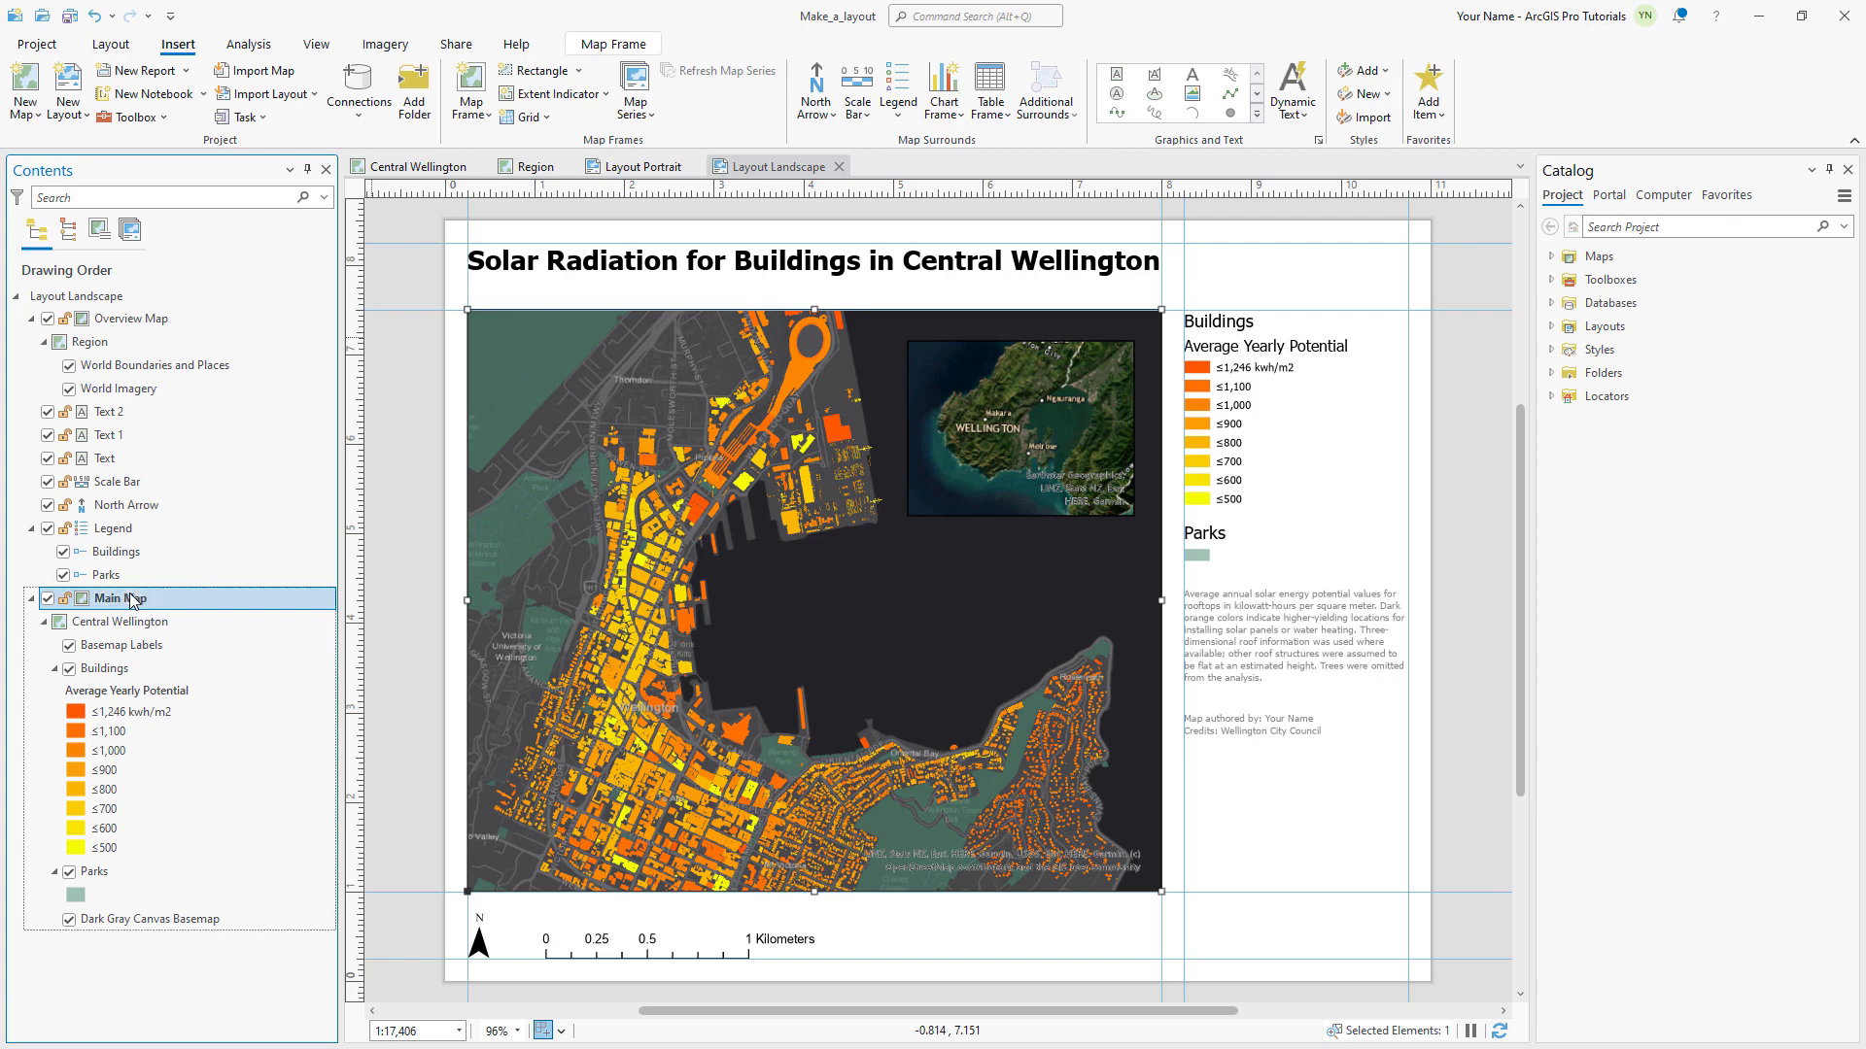
- Reshape the Overview Map frame into a circle and move it into the main map's top-right corner
left_click(129, 319)
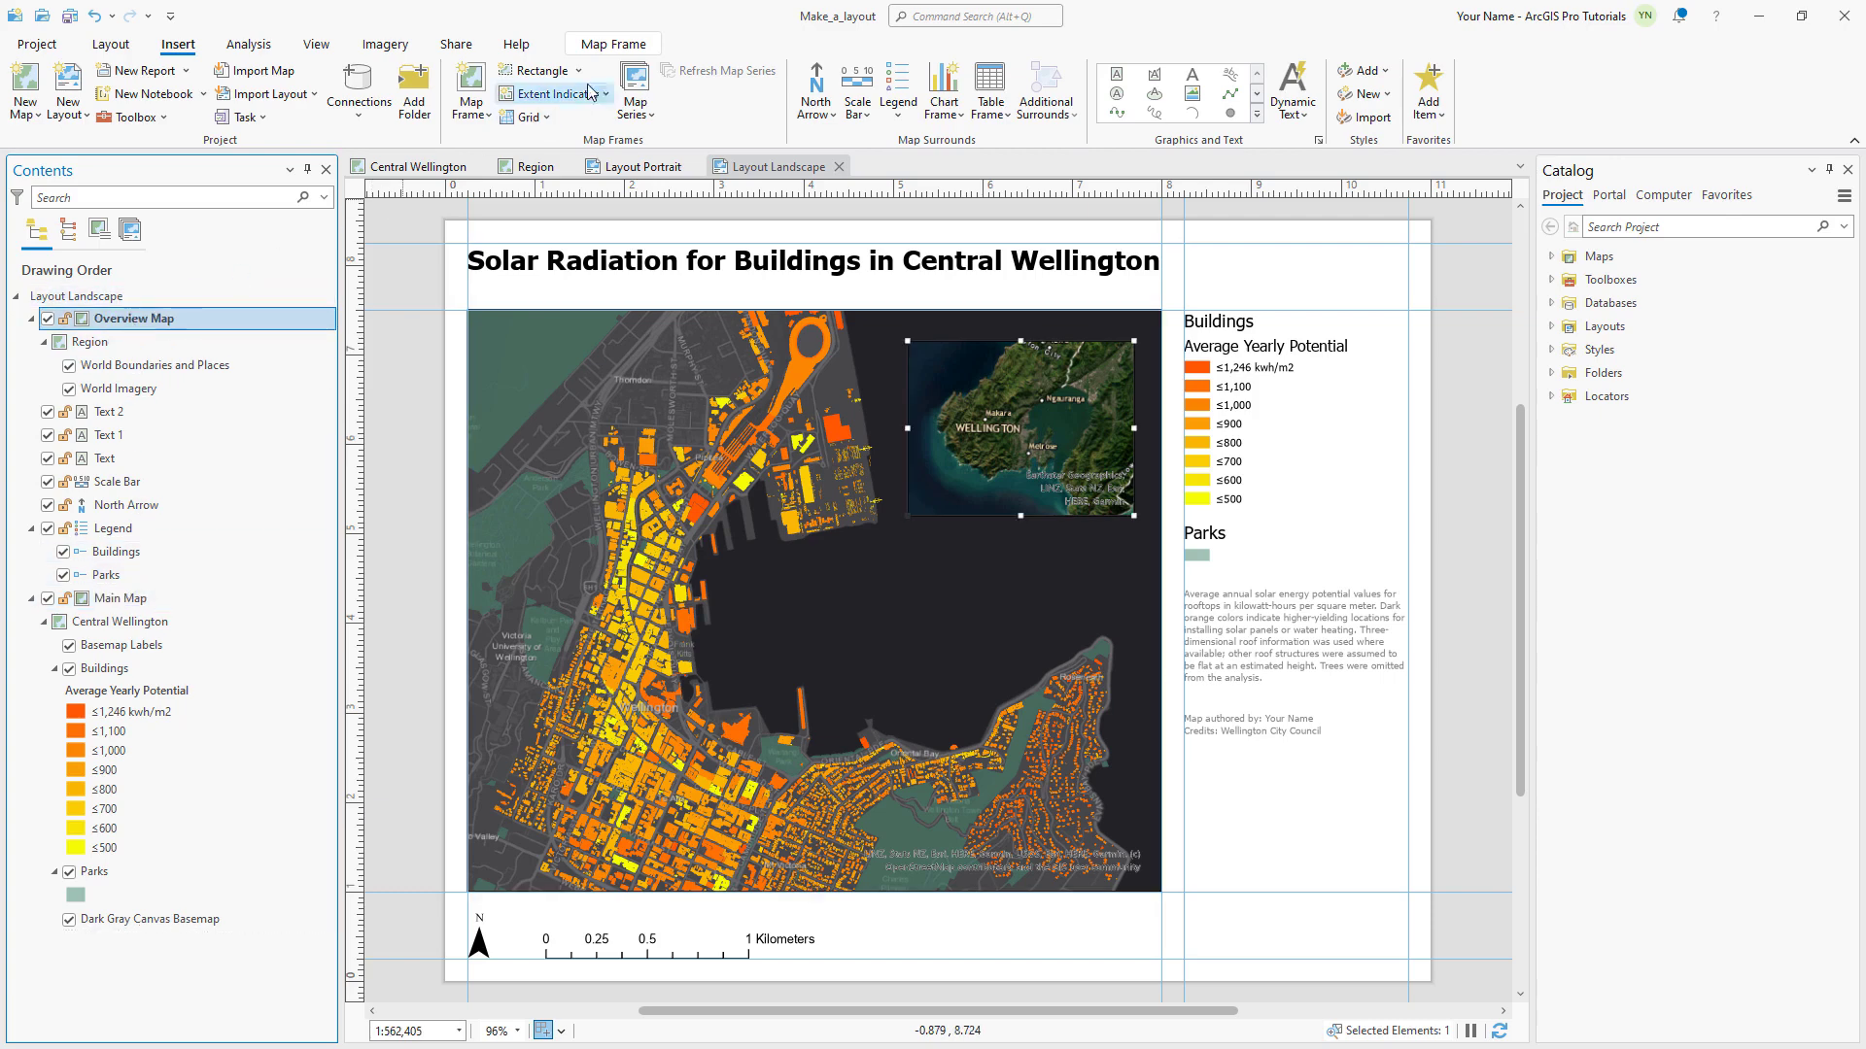
left_click(620, 47)
left_click(567, 71)
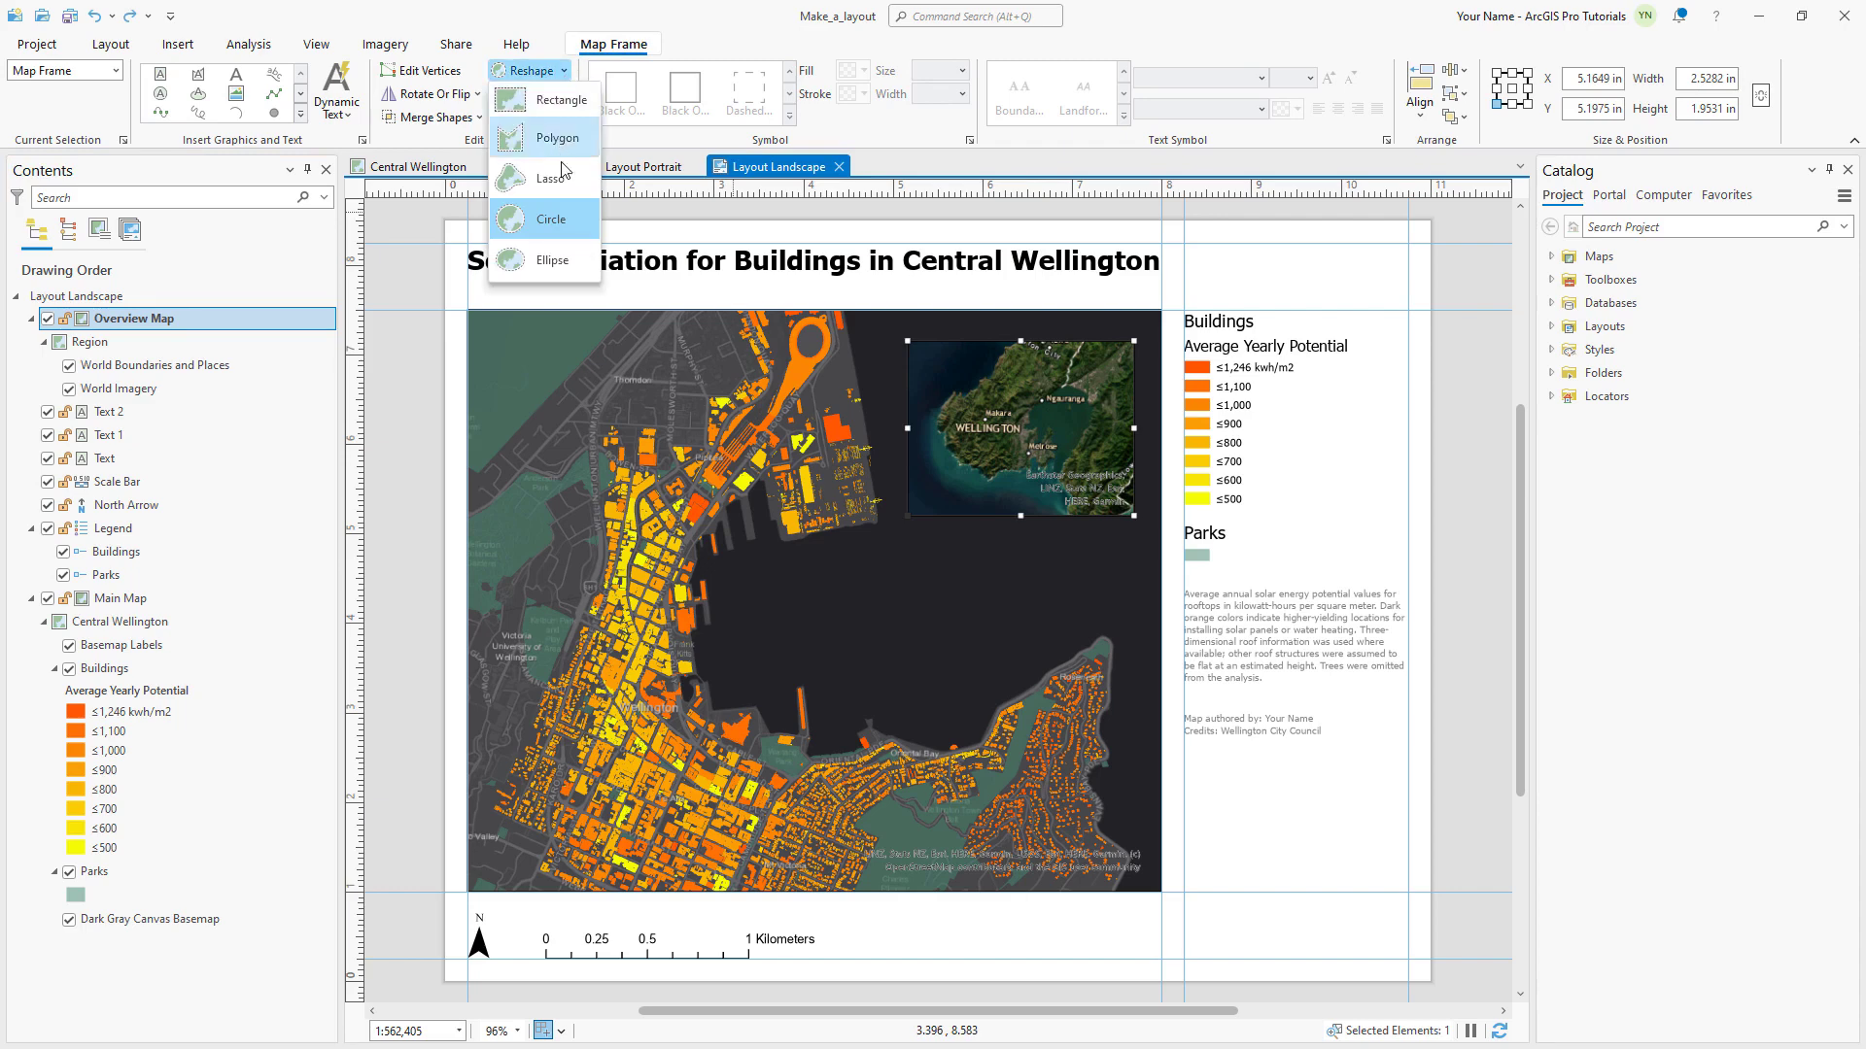
left_click(575, 231)
left_click_drag(1020, 434, 949, 365)
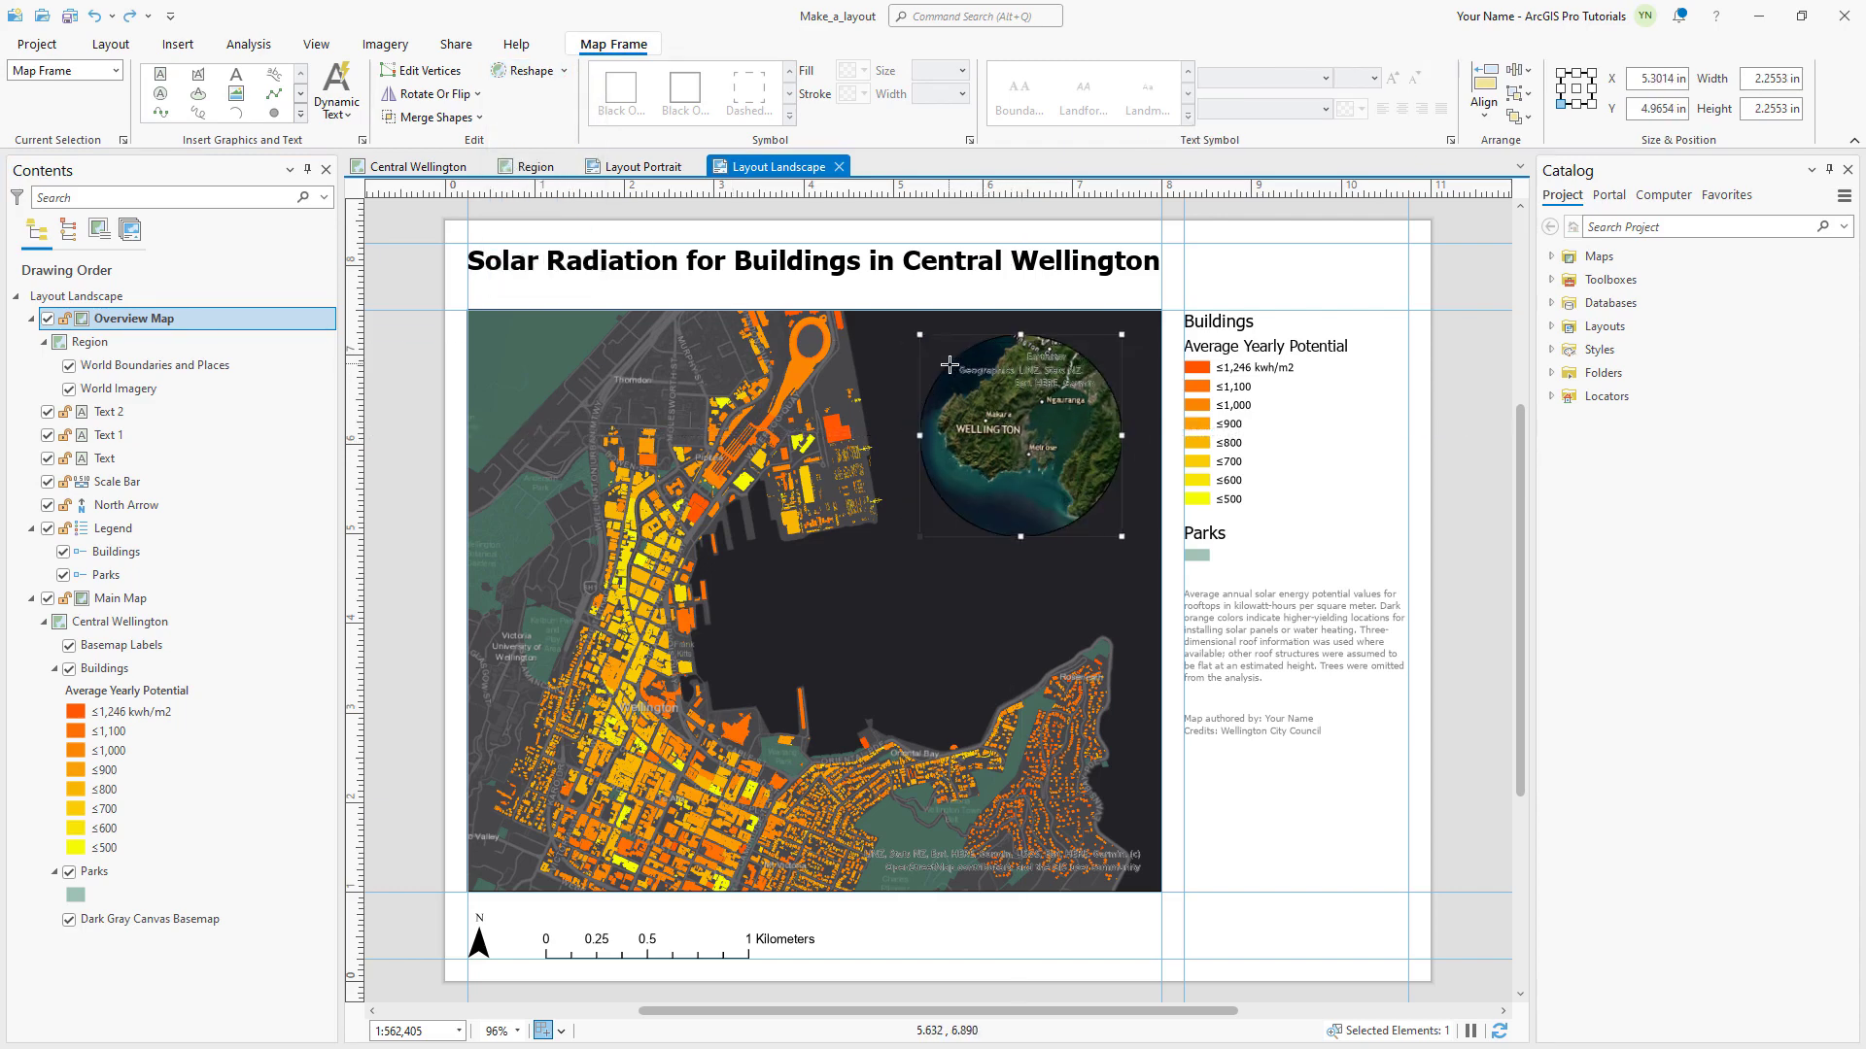
left_click_drag(1001, 420, 1042, 412)
- Add an extent indicator showing the Main Map extent on the overview
left_click(193, 44)
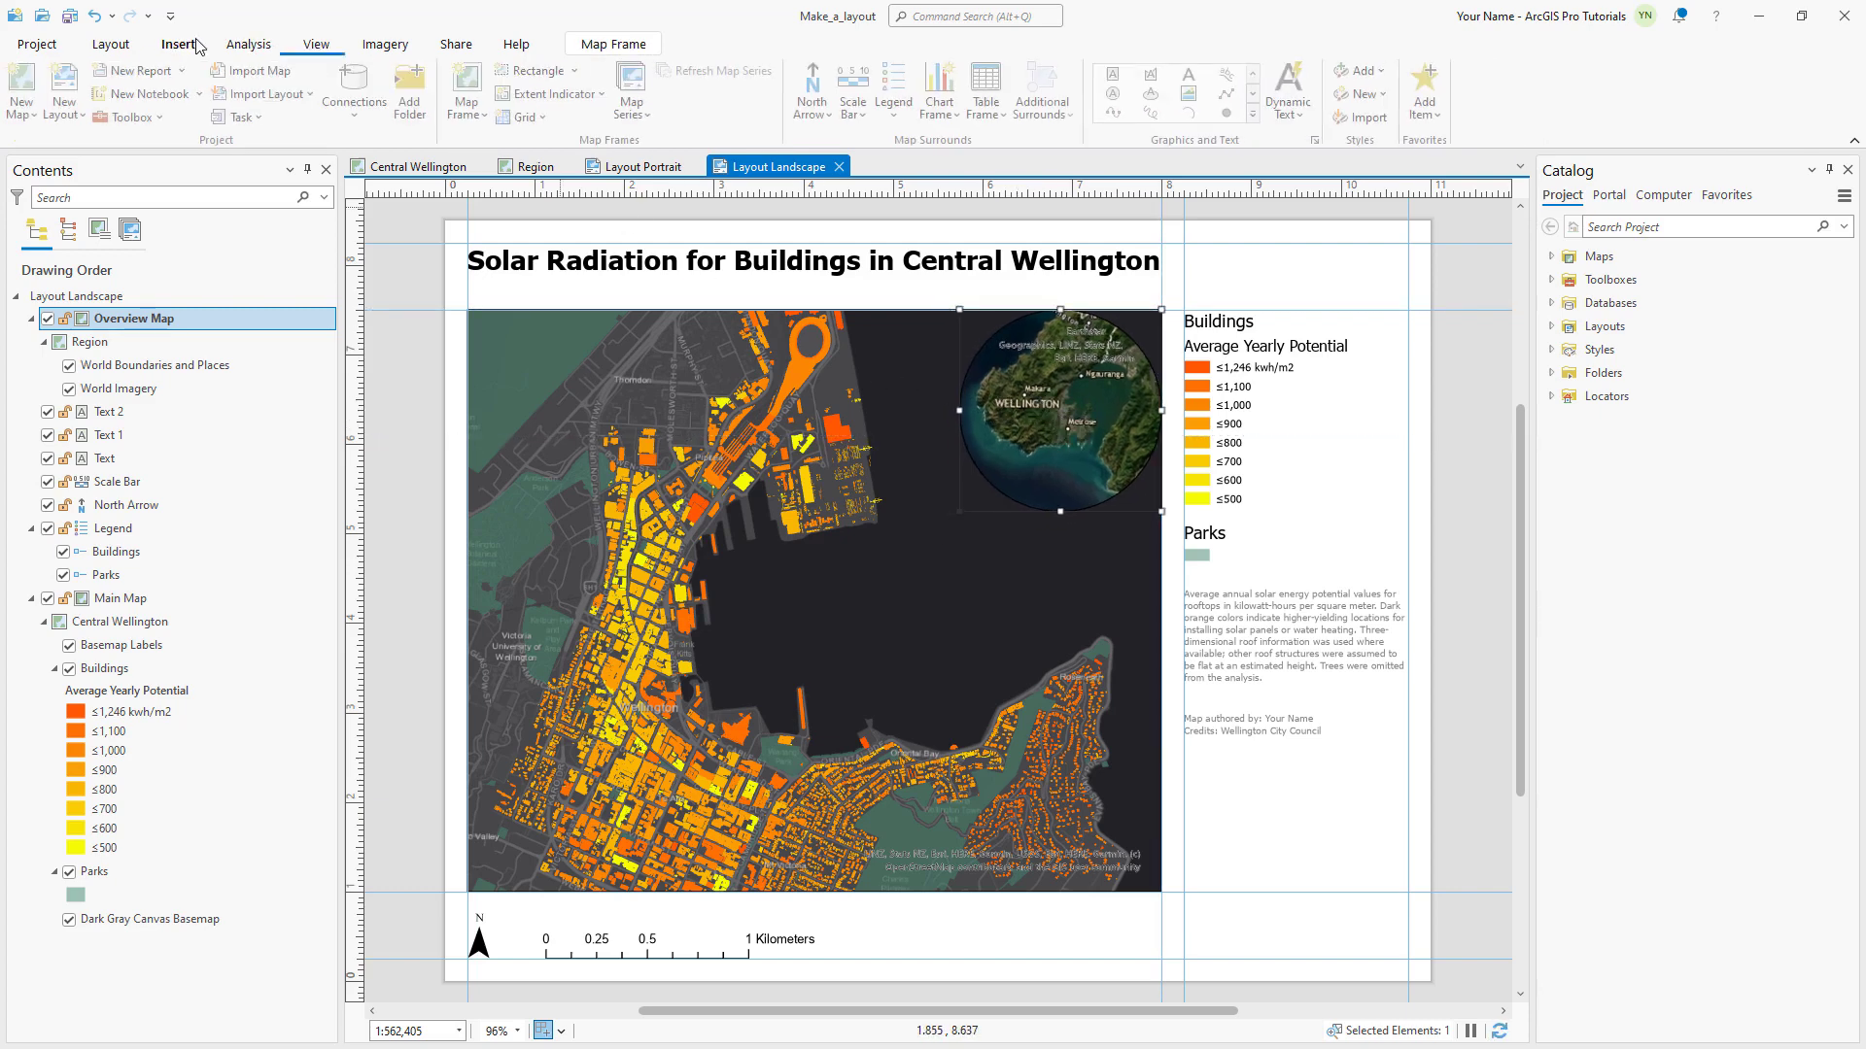
left_click(591, 97)
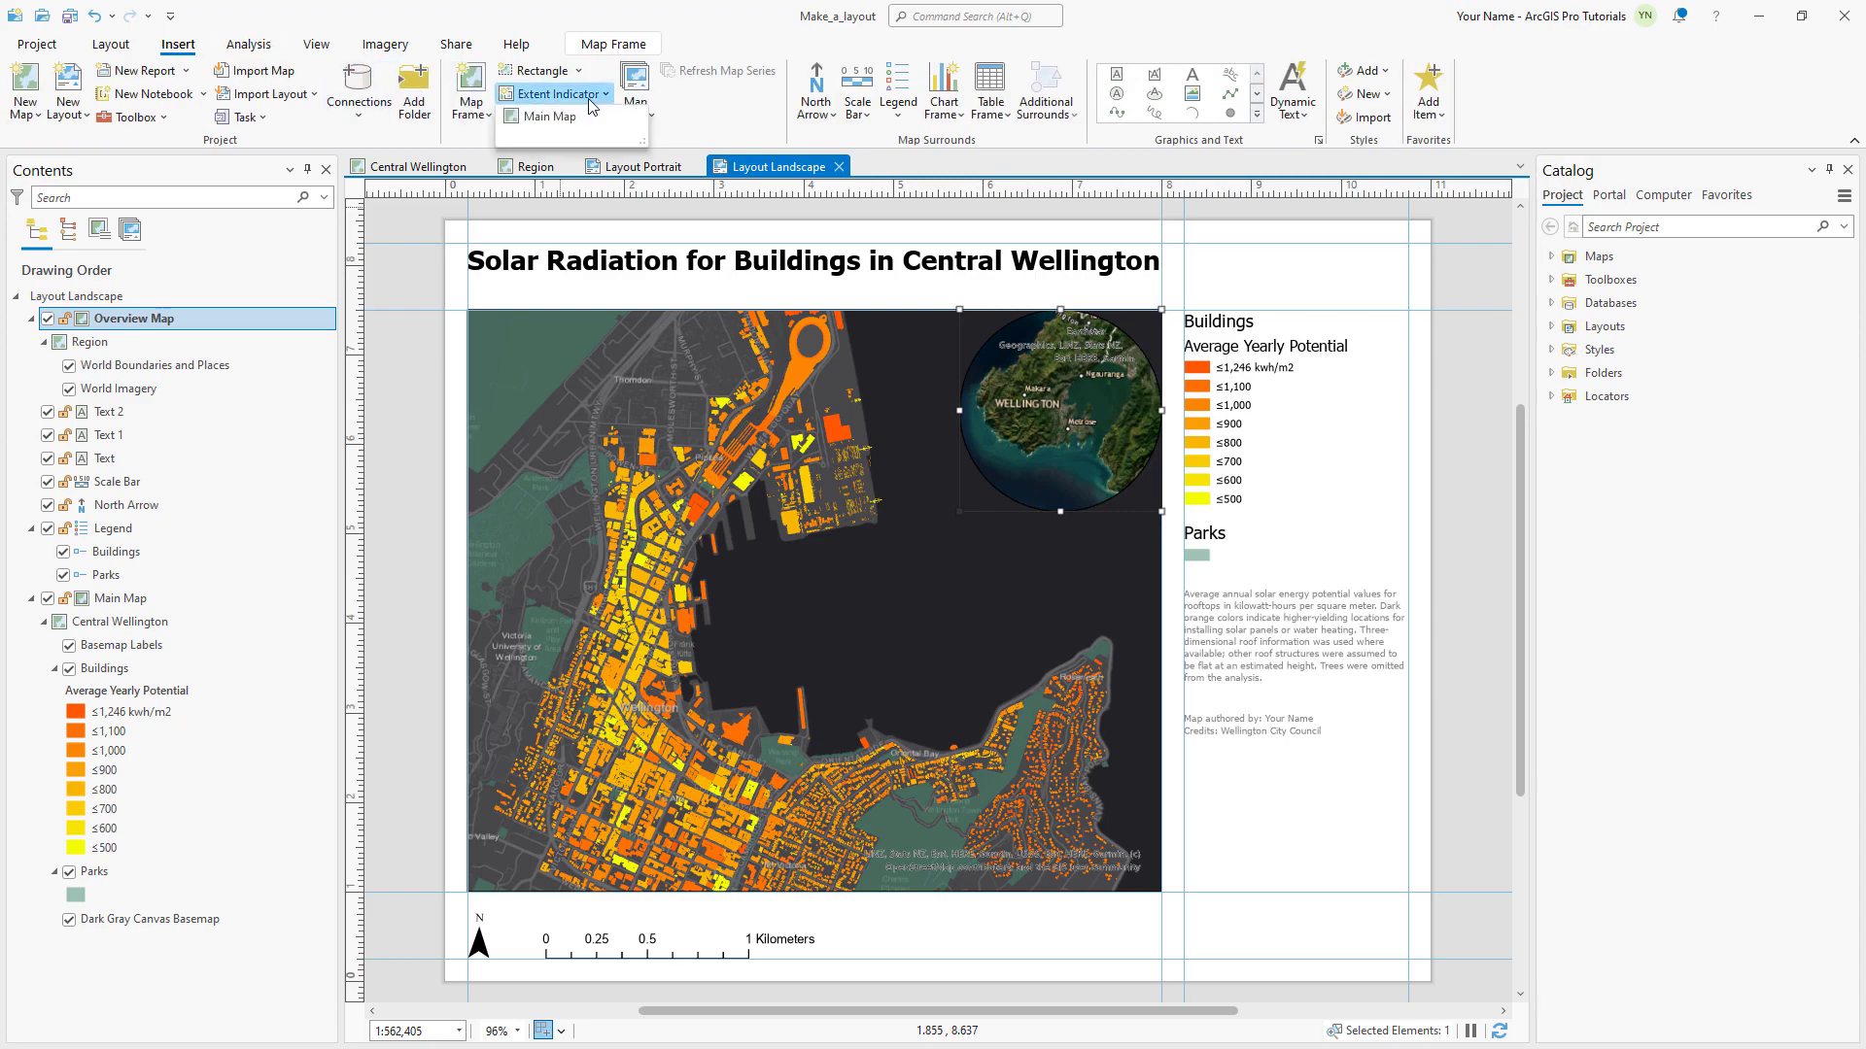
left_click(549, 117)
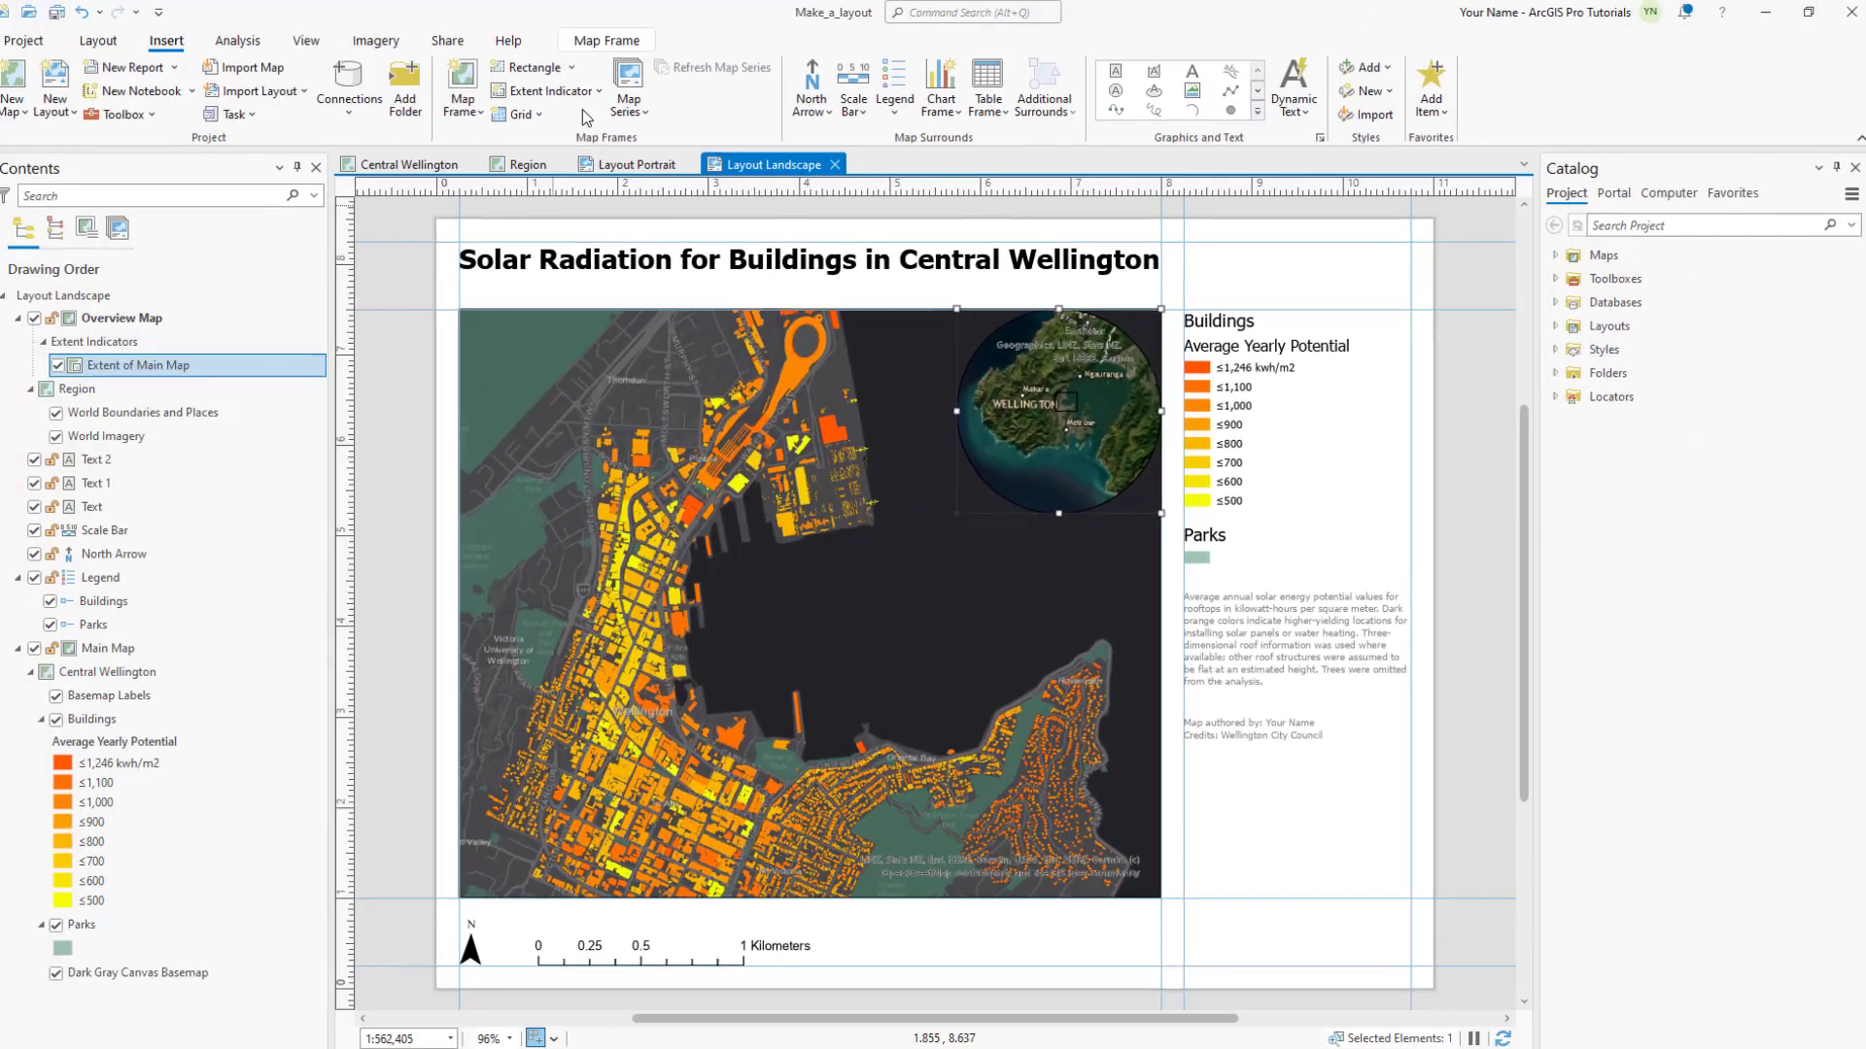
- Style the extent indicator with no fill and a yellow 2 pt outline
left_click(596, 48)
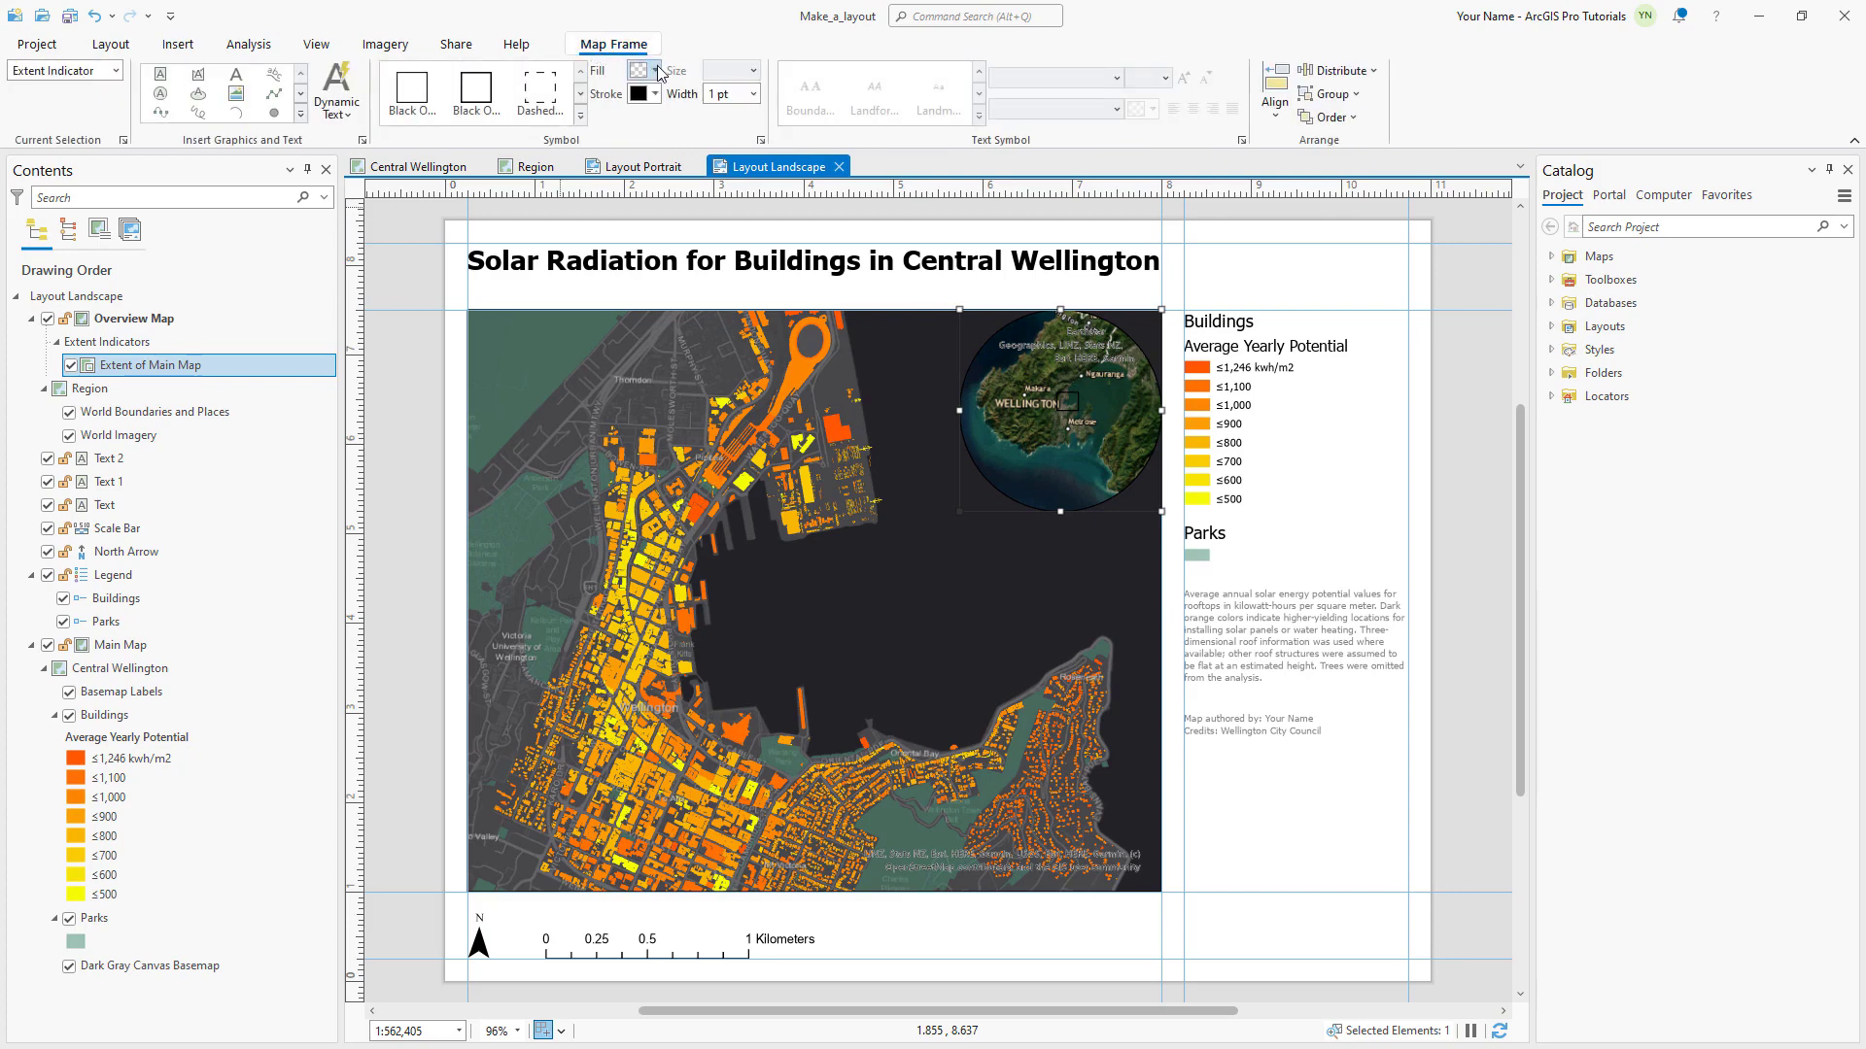
left_click(658, 73)
left_click(668, 95)
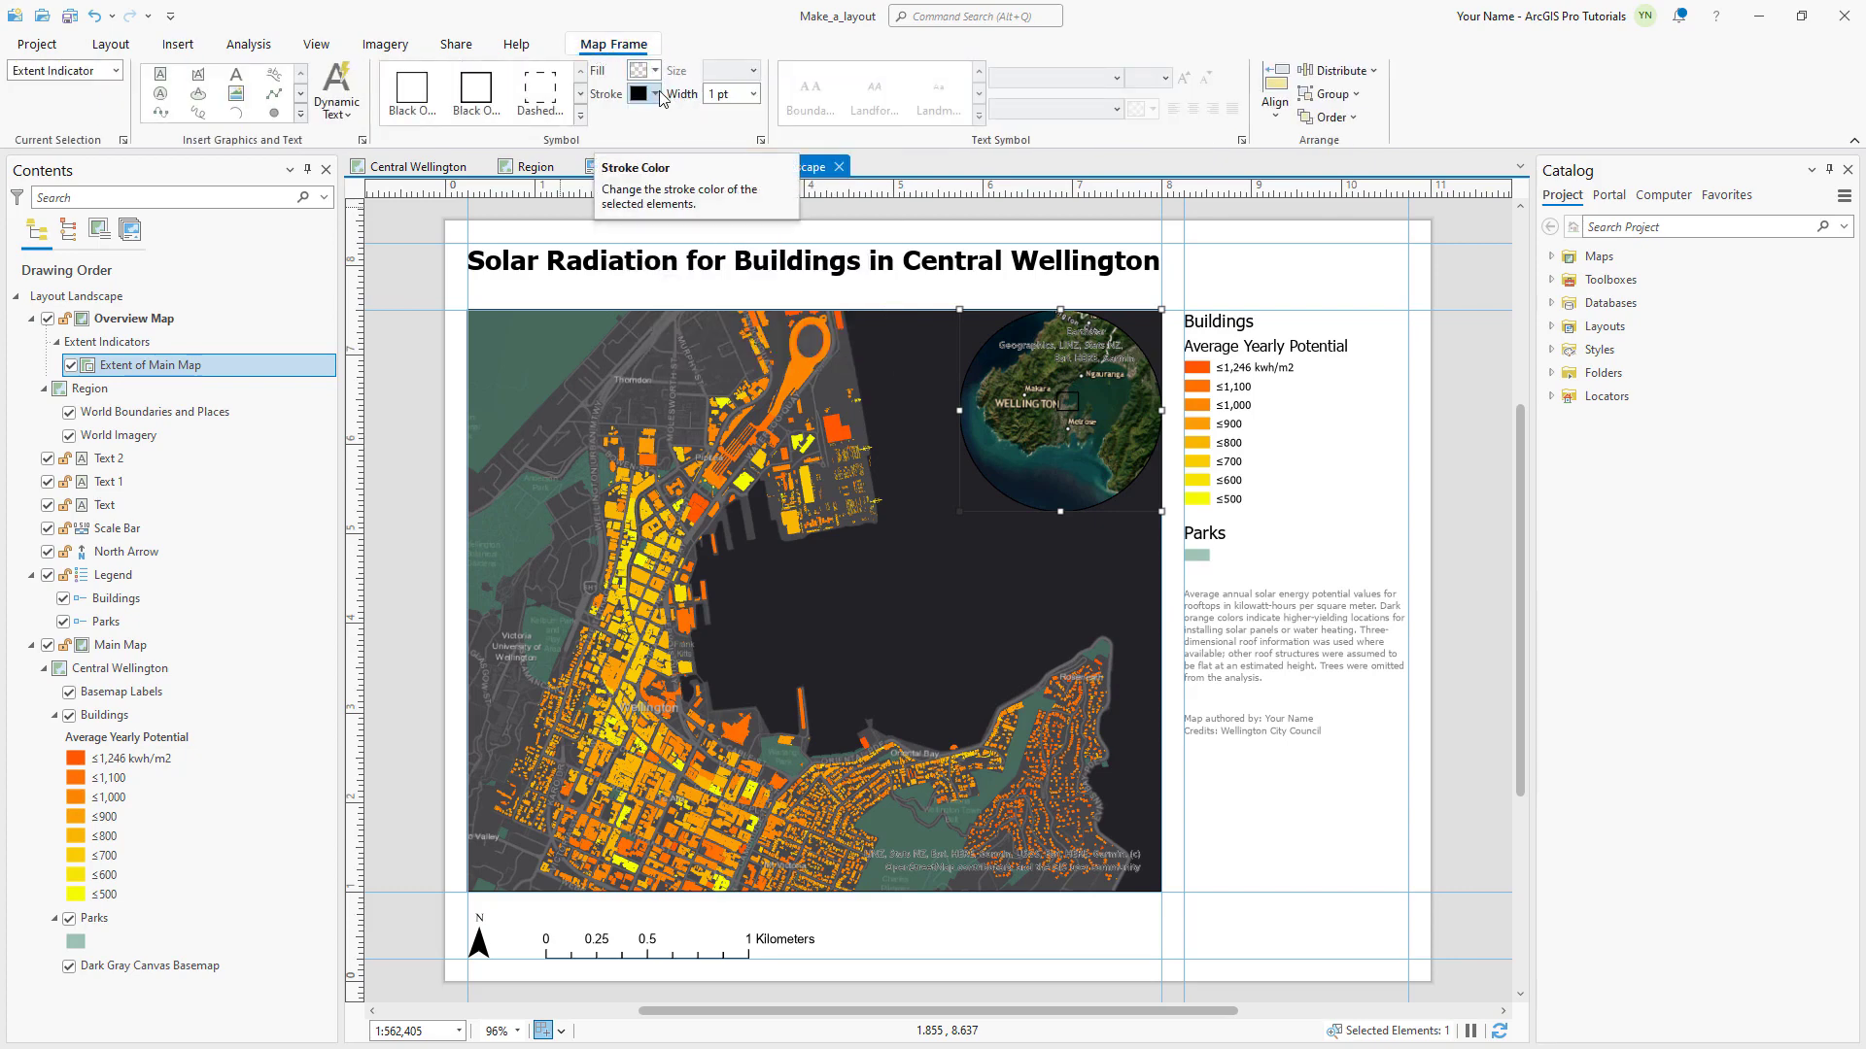
left_click(658, 94)
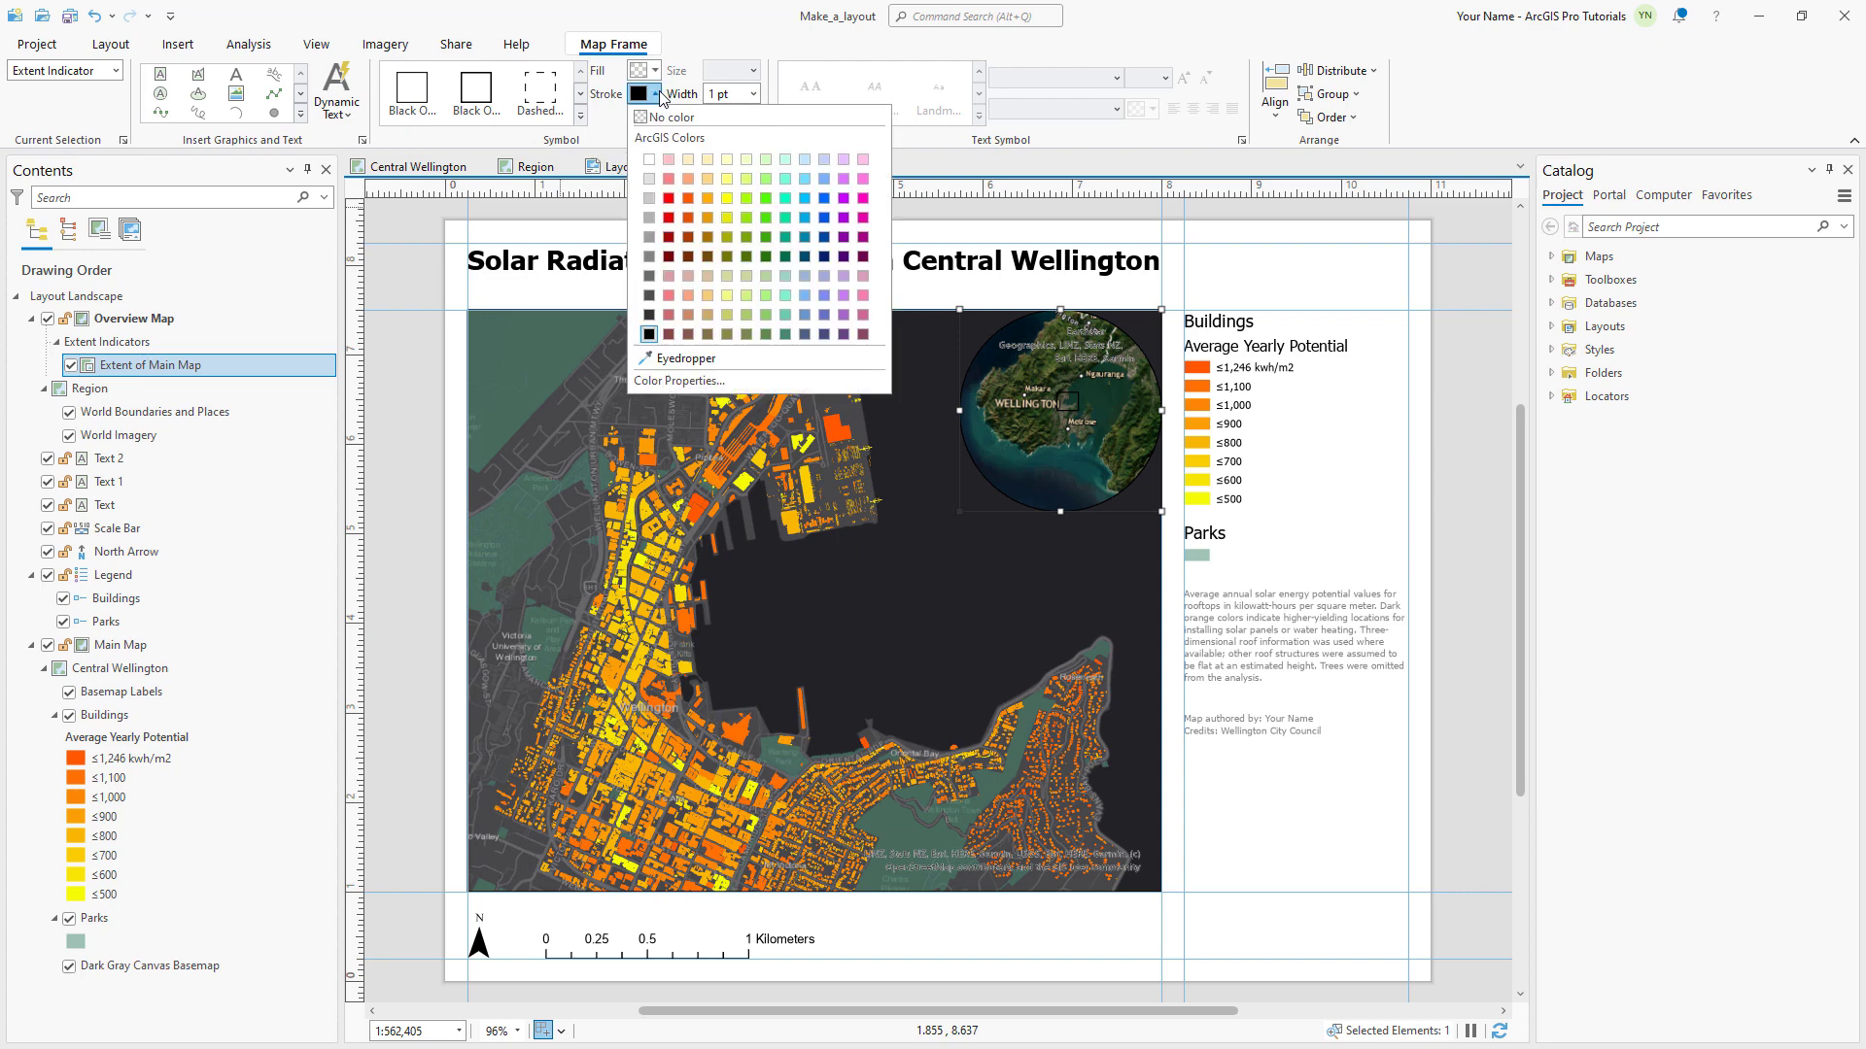
left_click(728, 198)
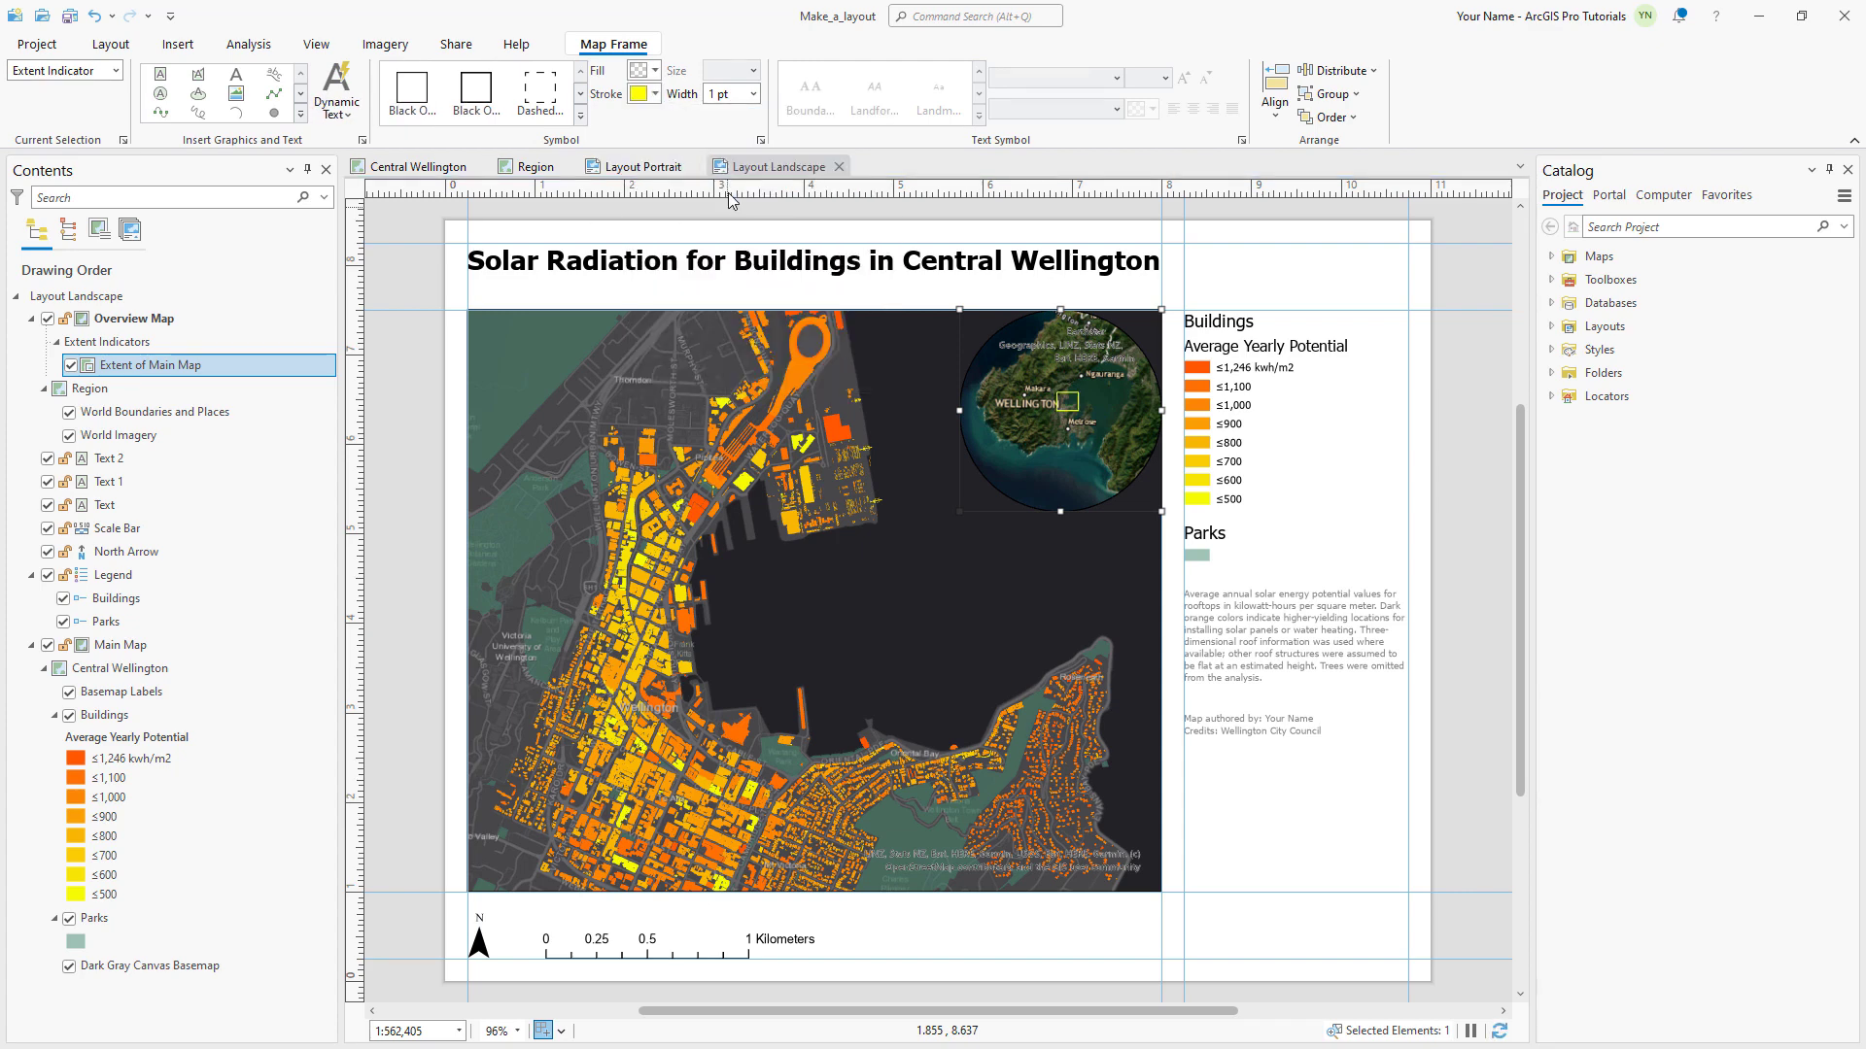
left_click(753, 94)
left_click(729, 221)
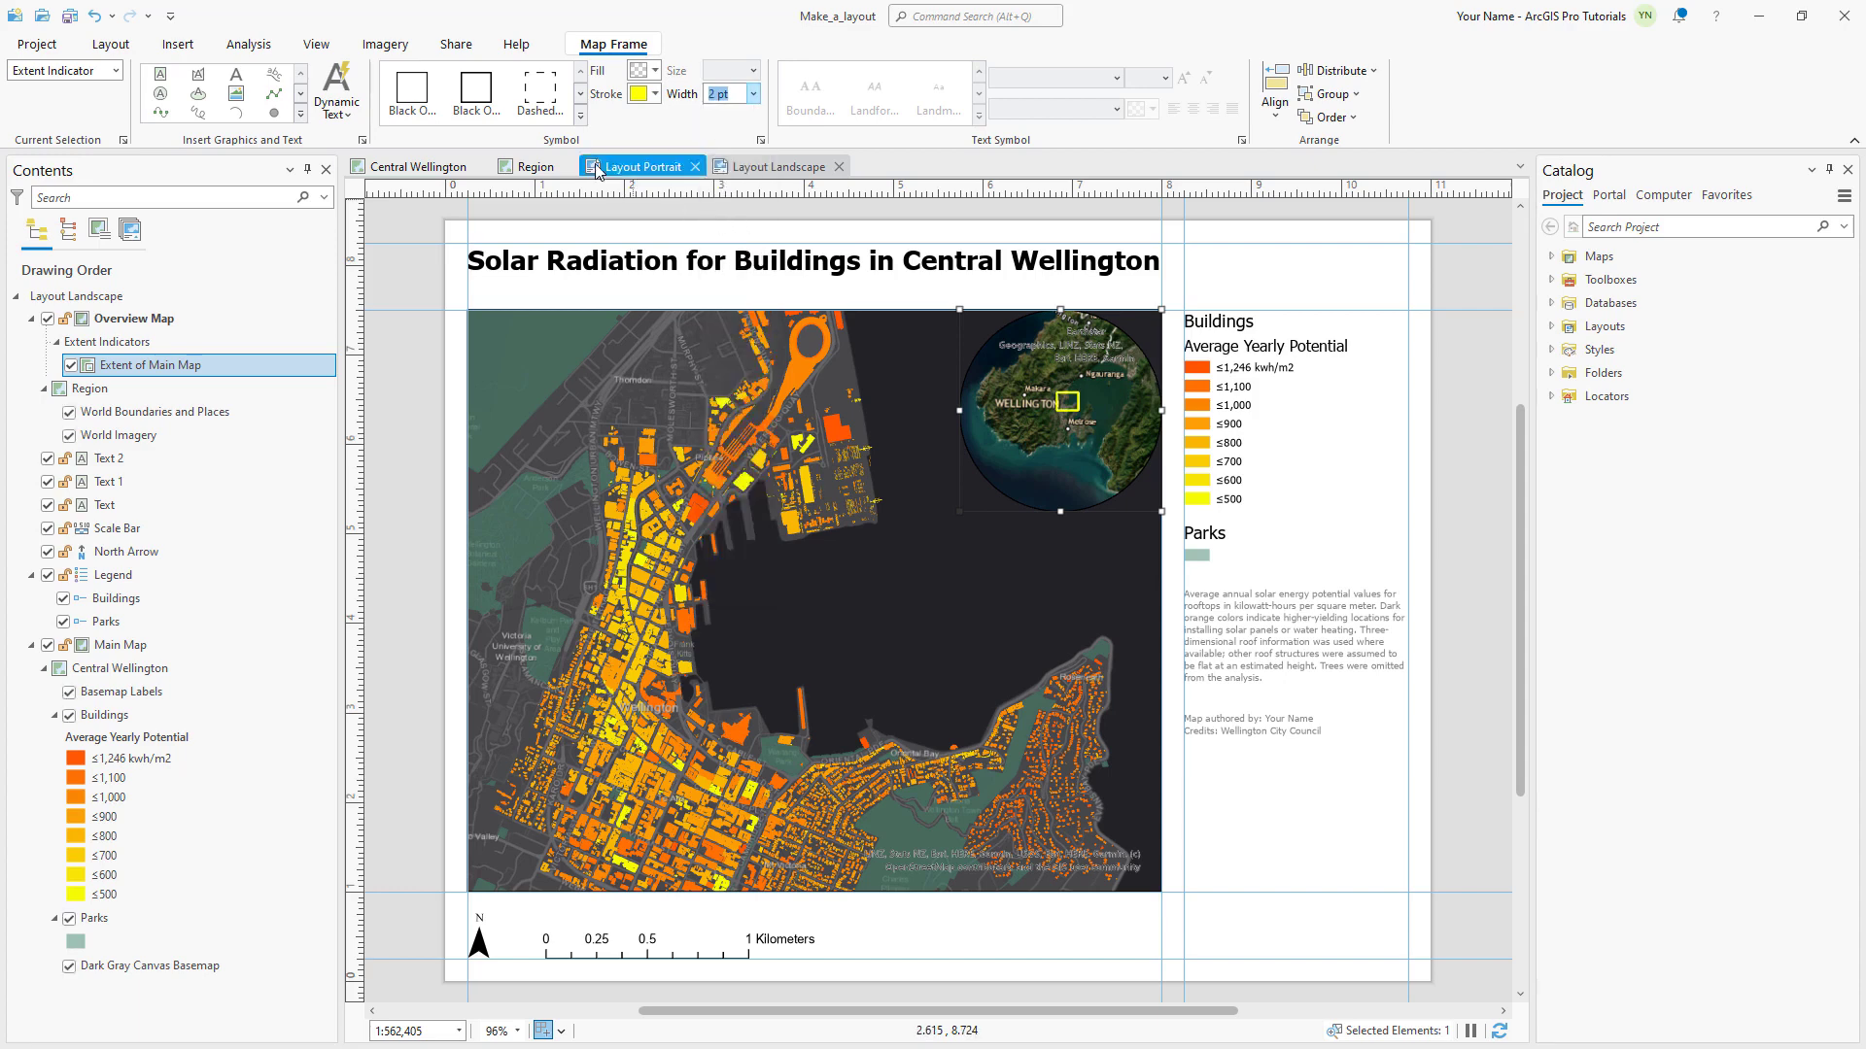
- Activate the overview map, zoom in on Wellington to about 1:359,939, then close activation
left_click(111, 44)
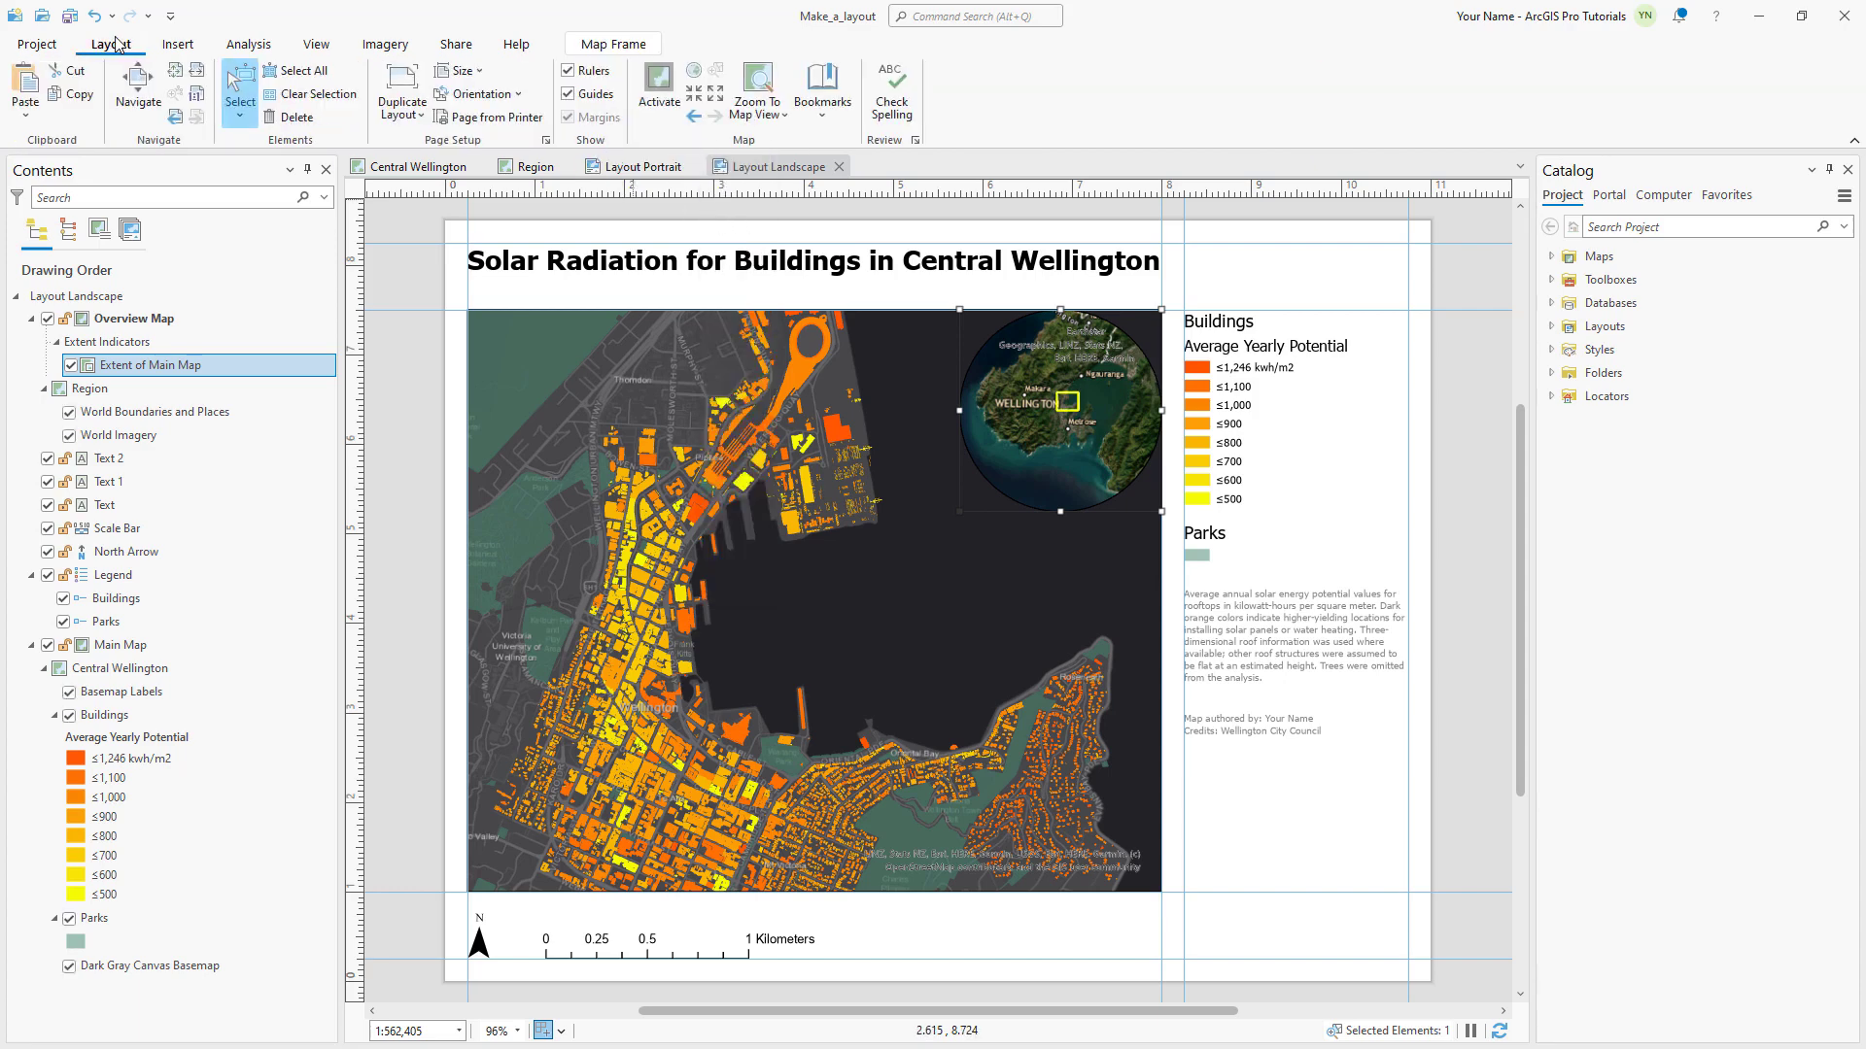
left_click(653, 115)
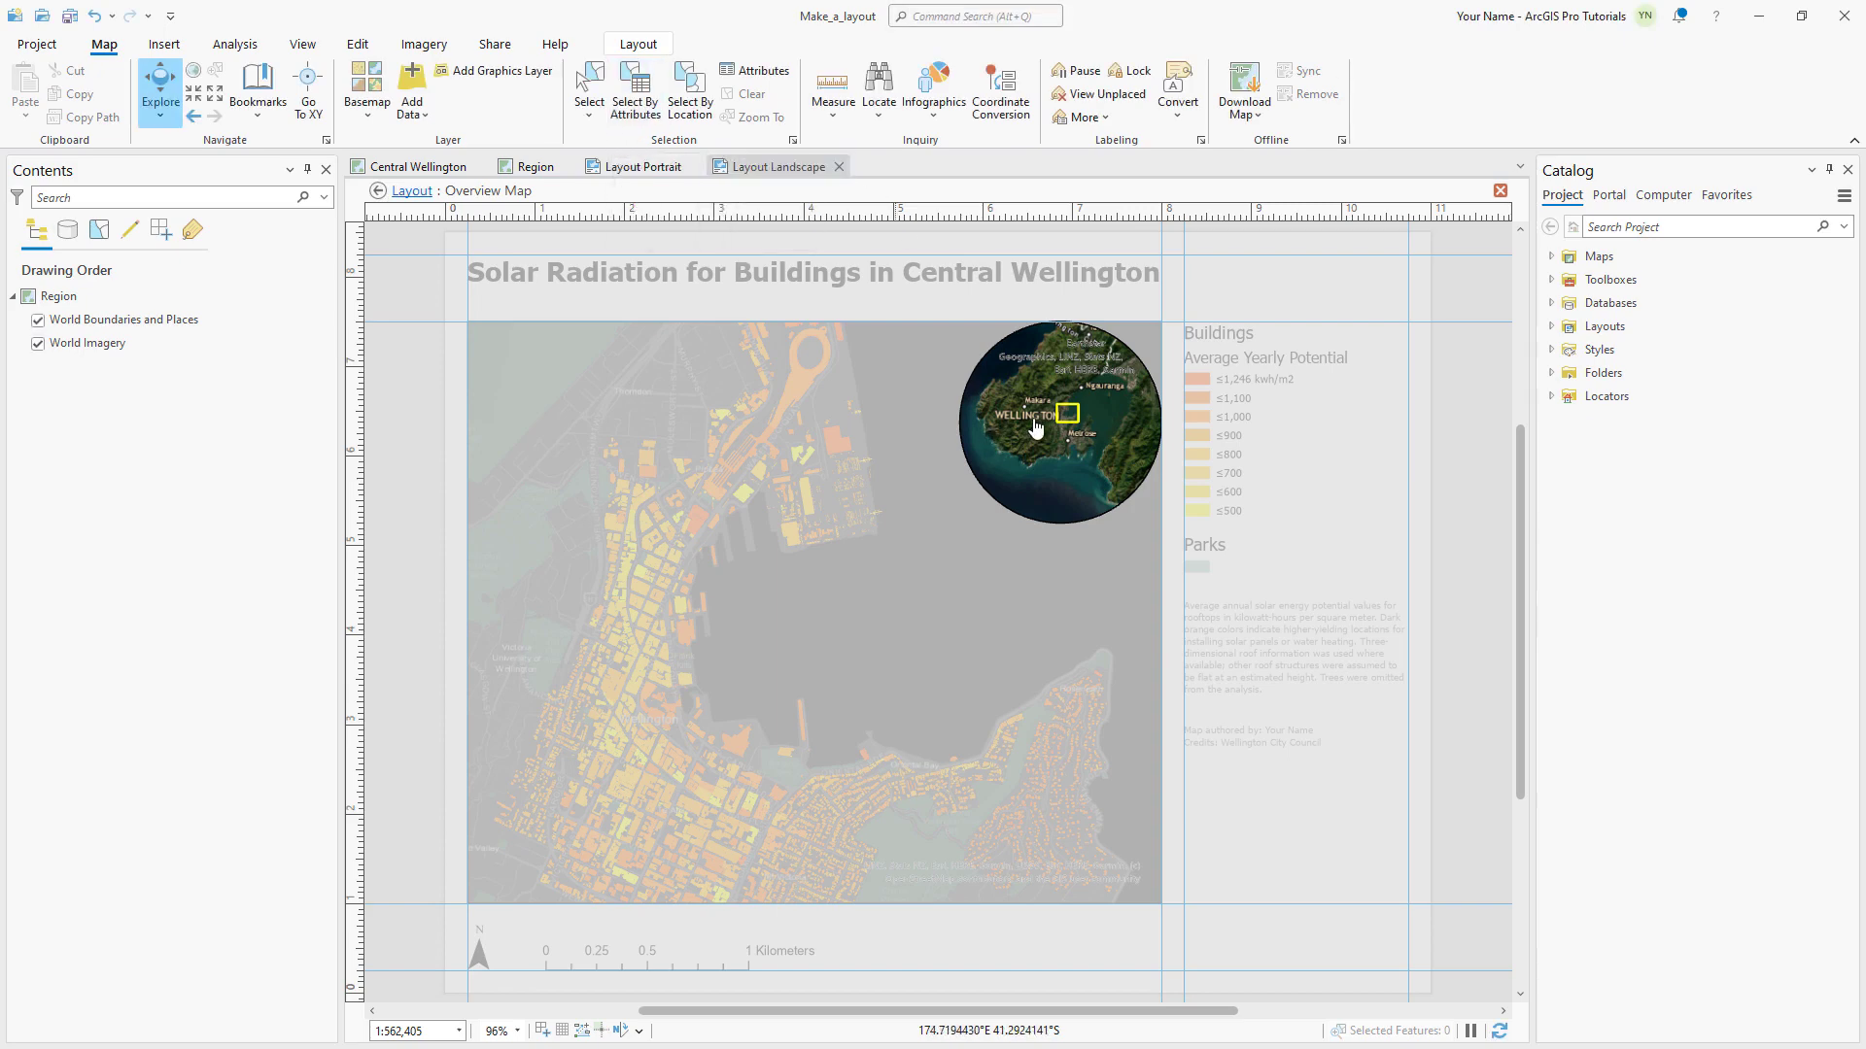
scroll(1055, 430, "up", 1)
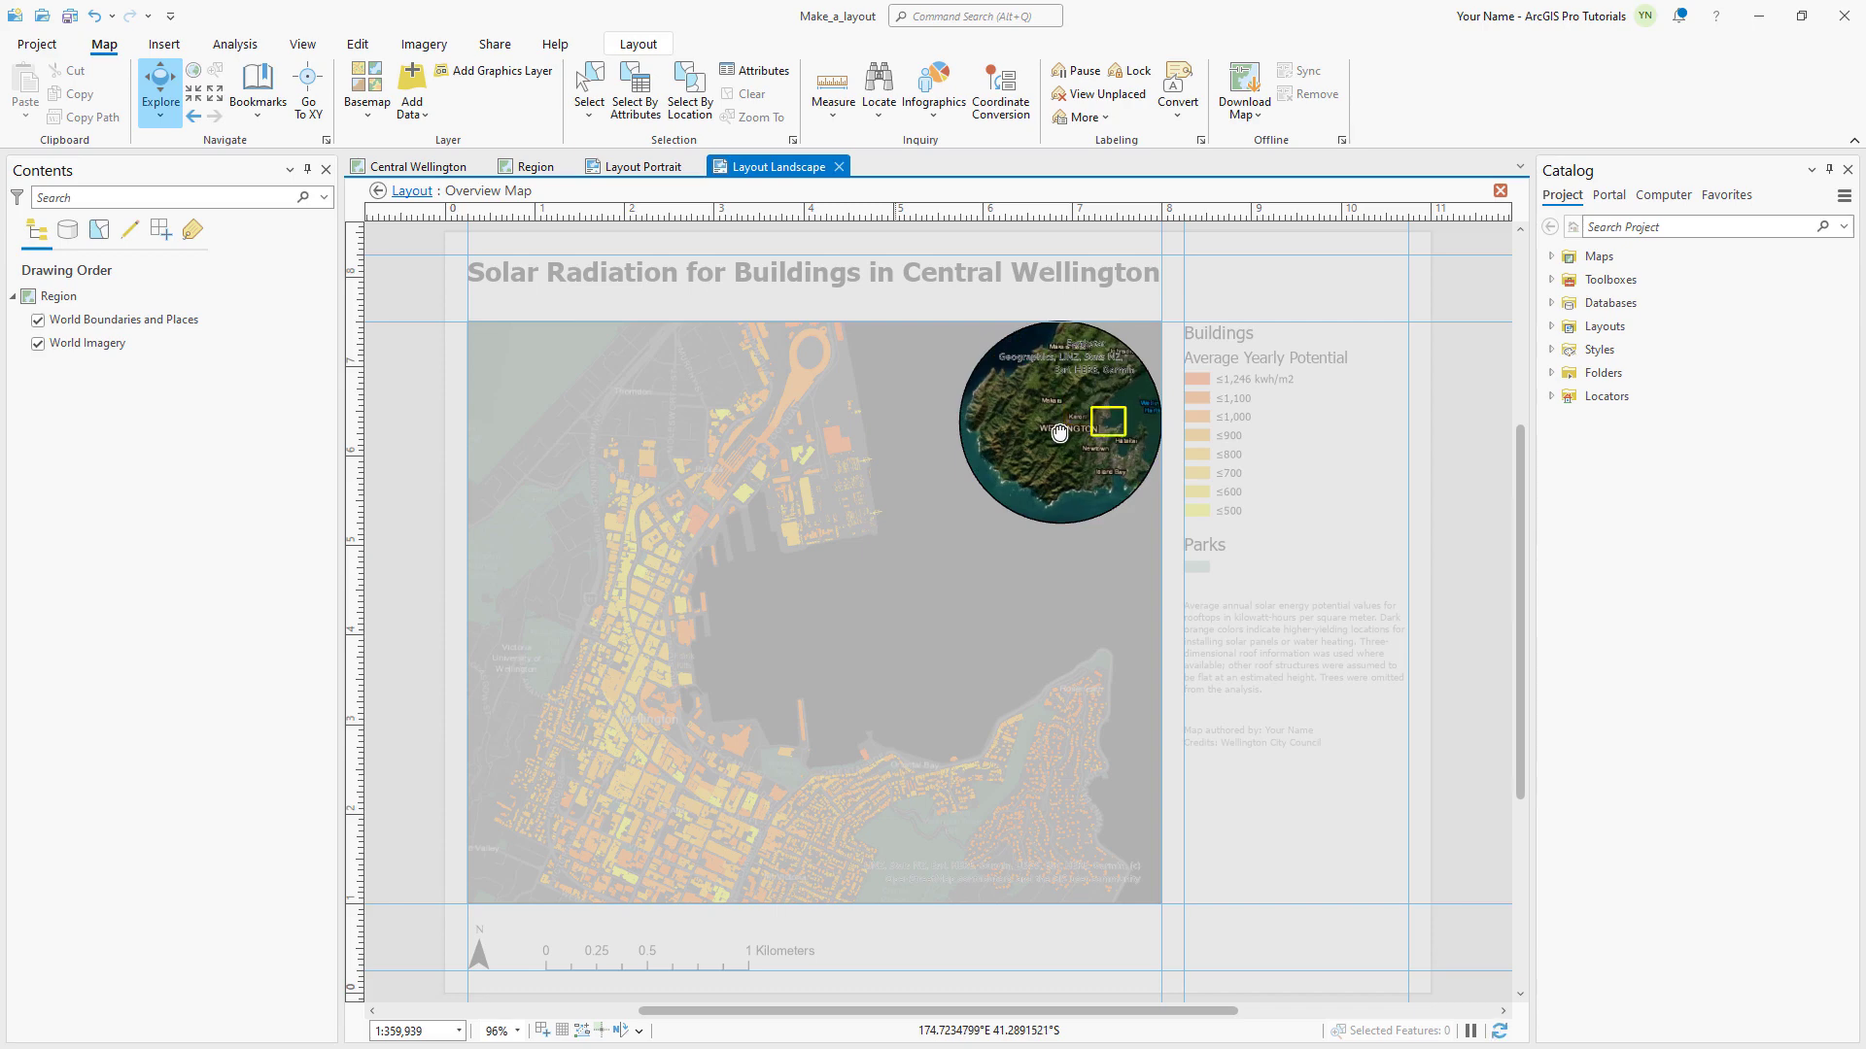
left_click(642, 45)
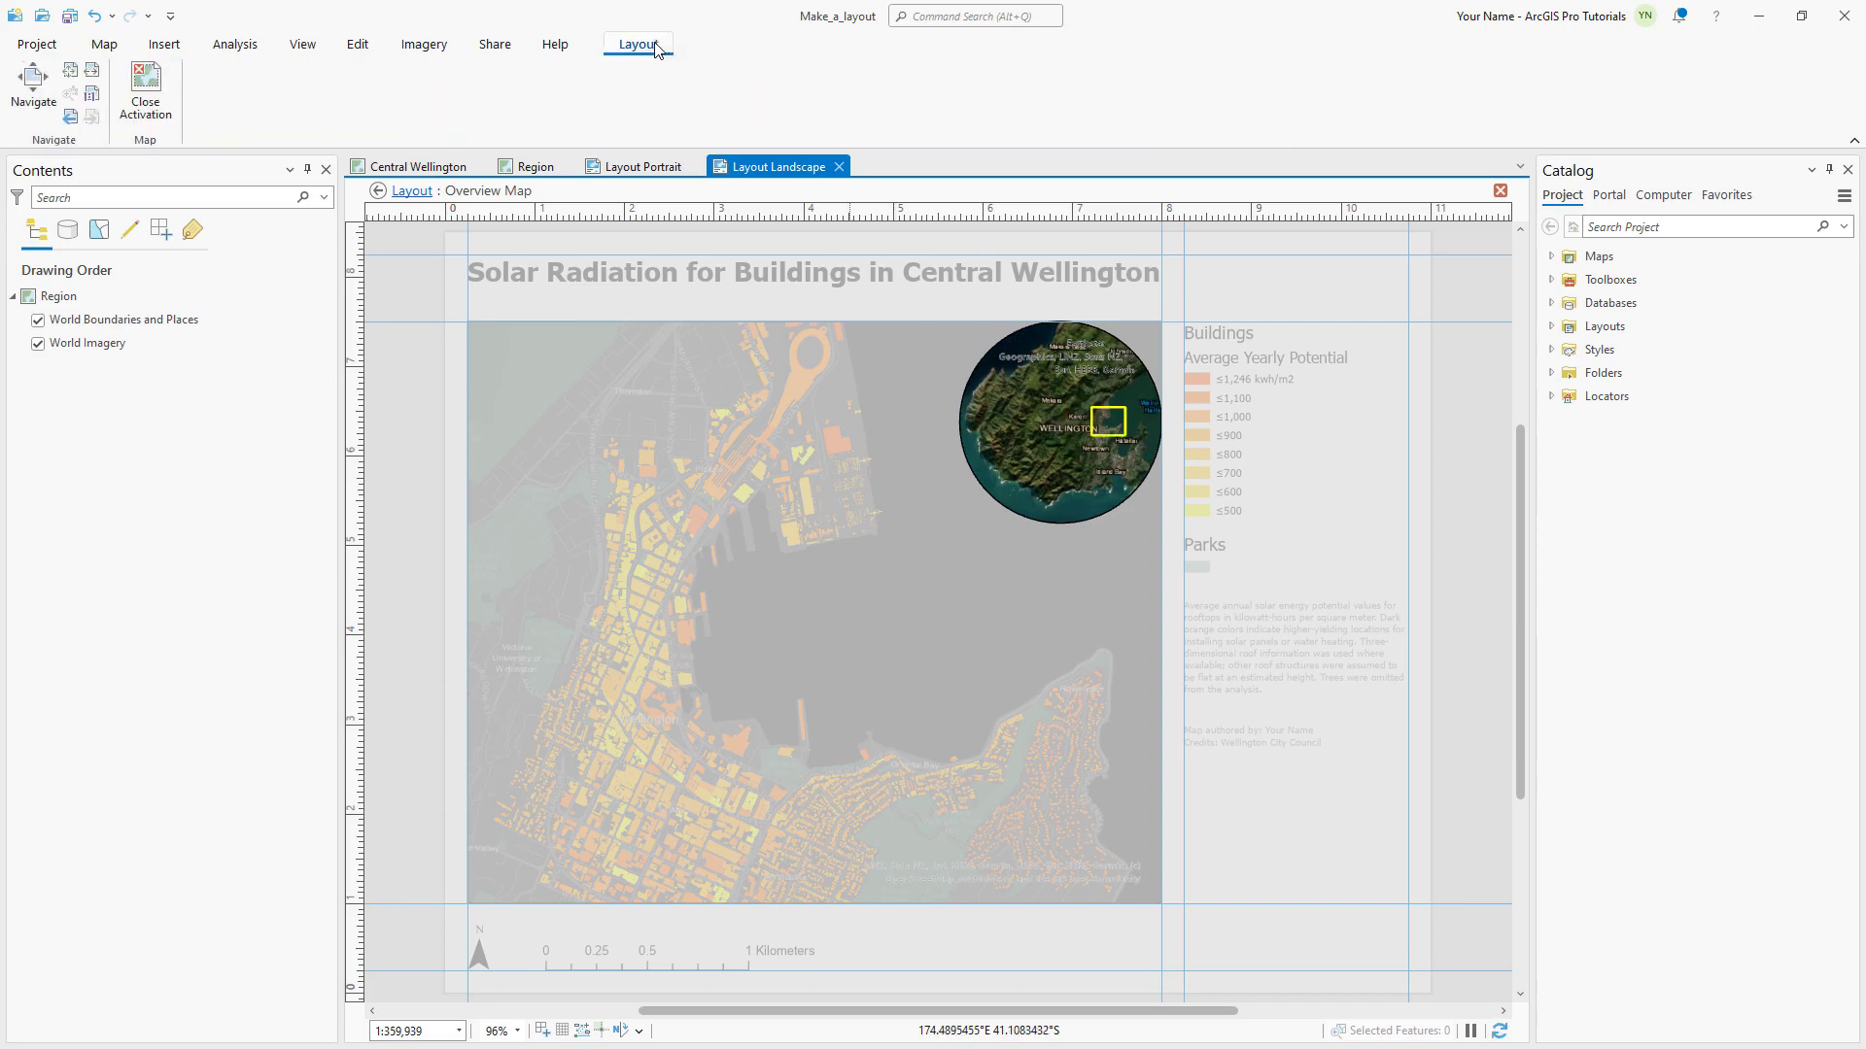
left_click(146, 88)
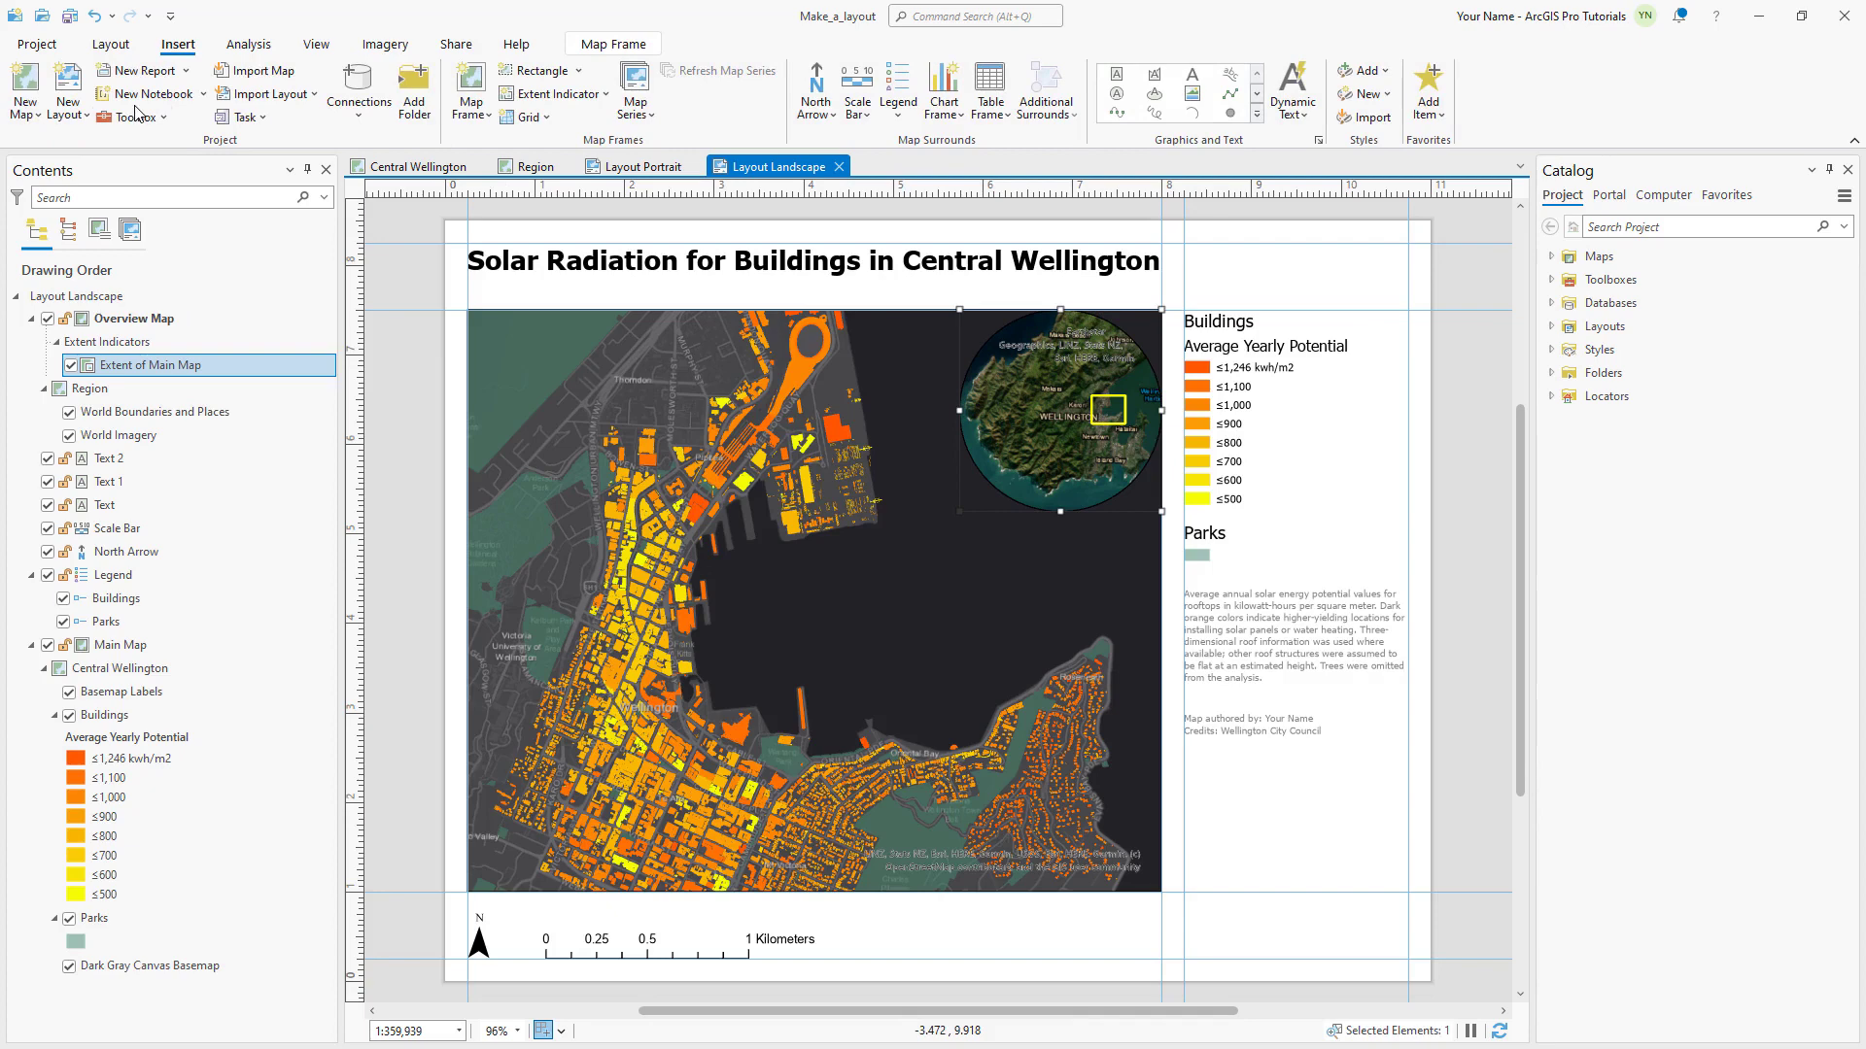
- Give the Overview Map frame a Gray 50% border 1.5 pt wide
left_click(134, 319)
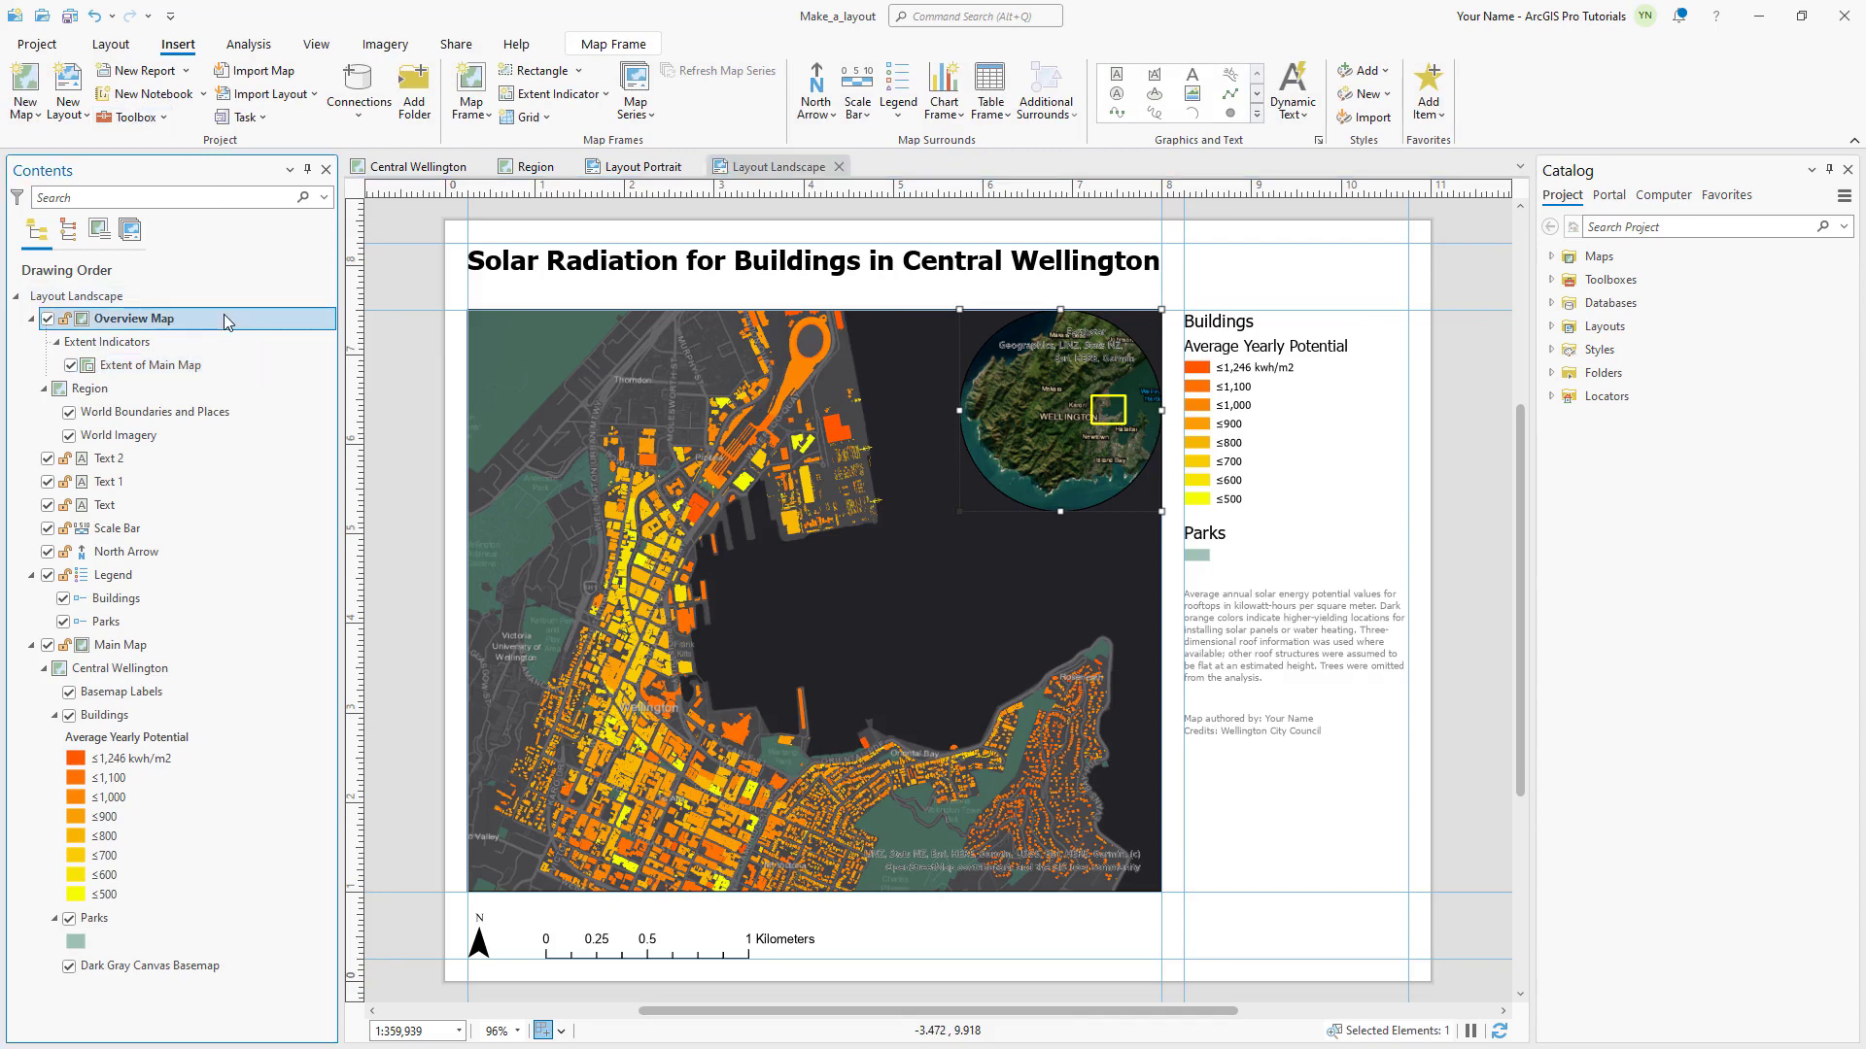
left_click(588, 47)
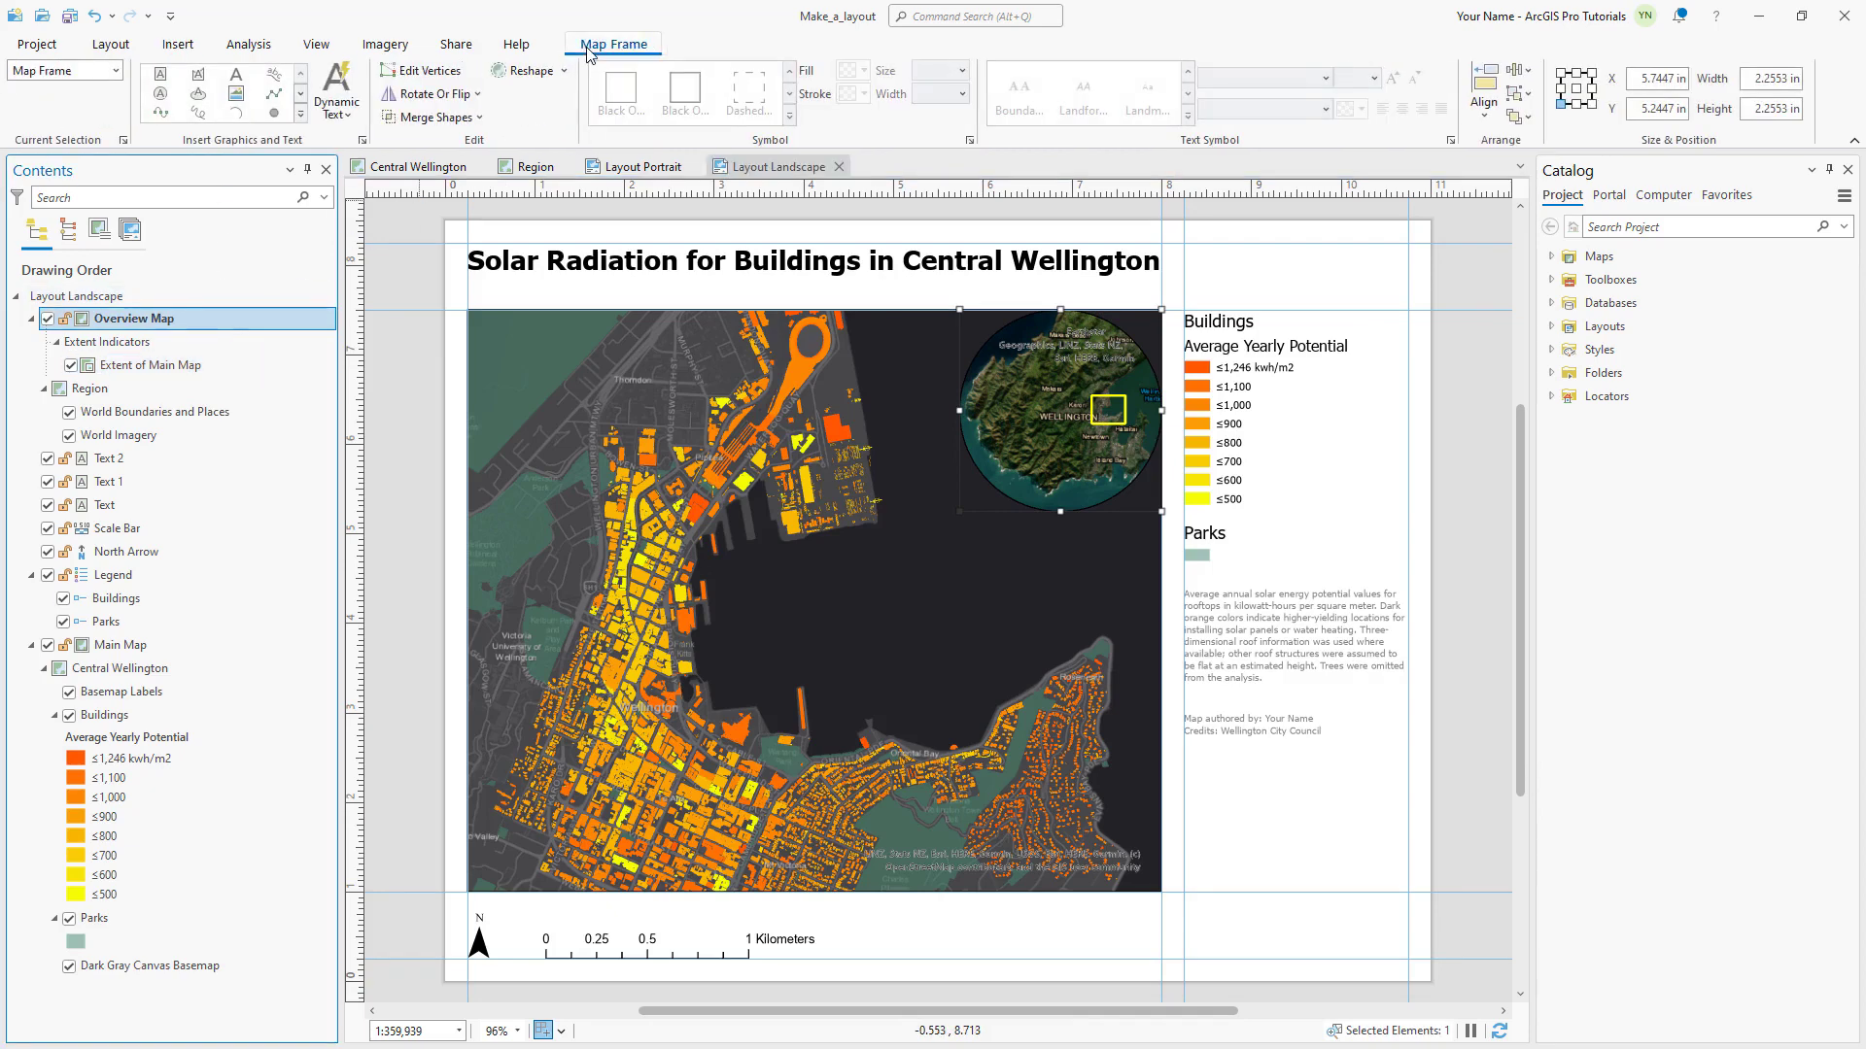
left_click(115, 70)
left_click(103, 118)
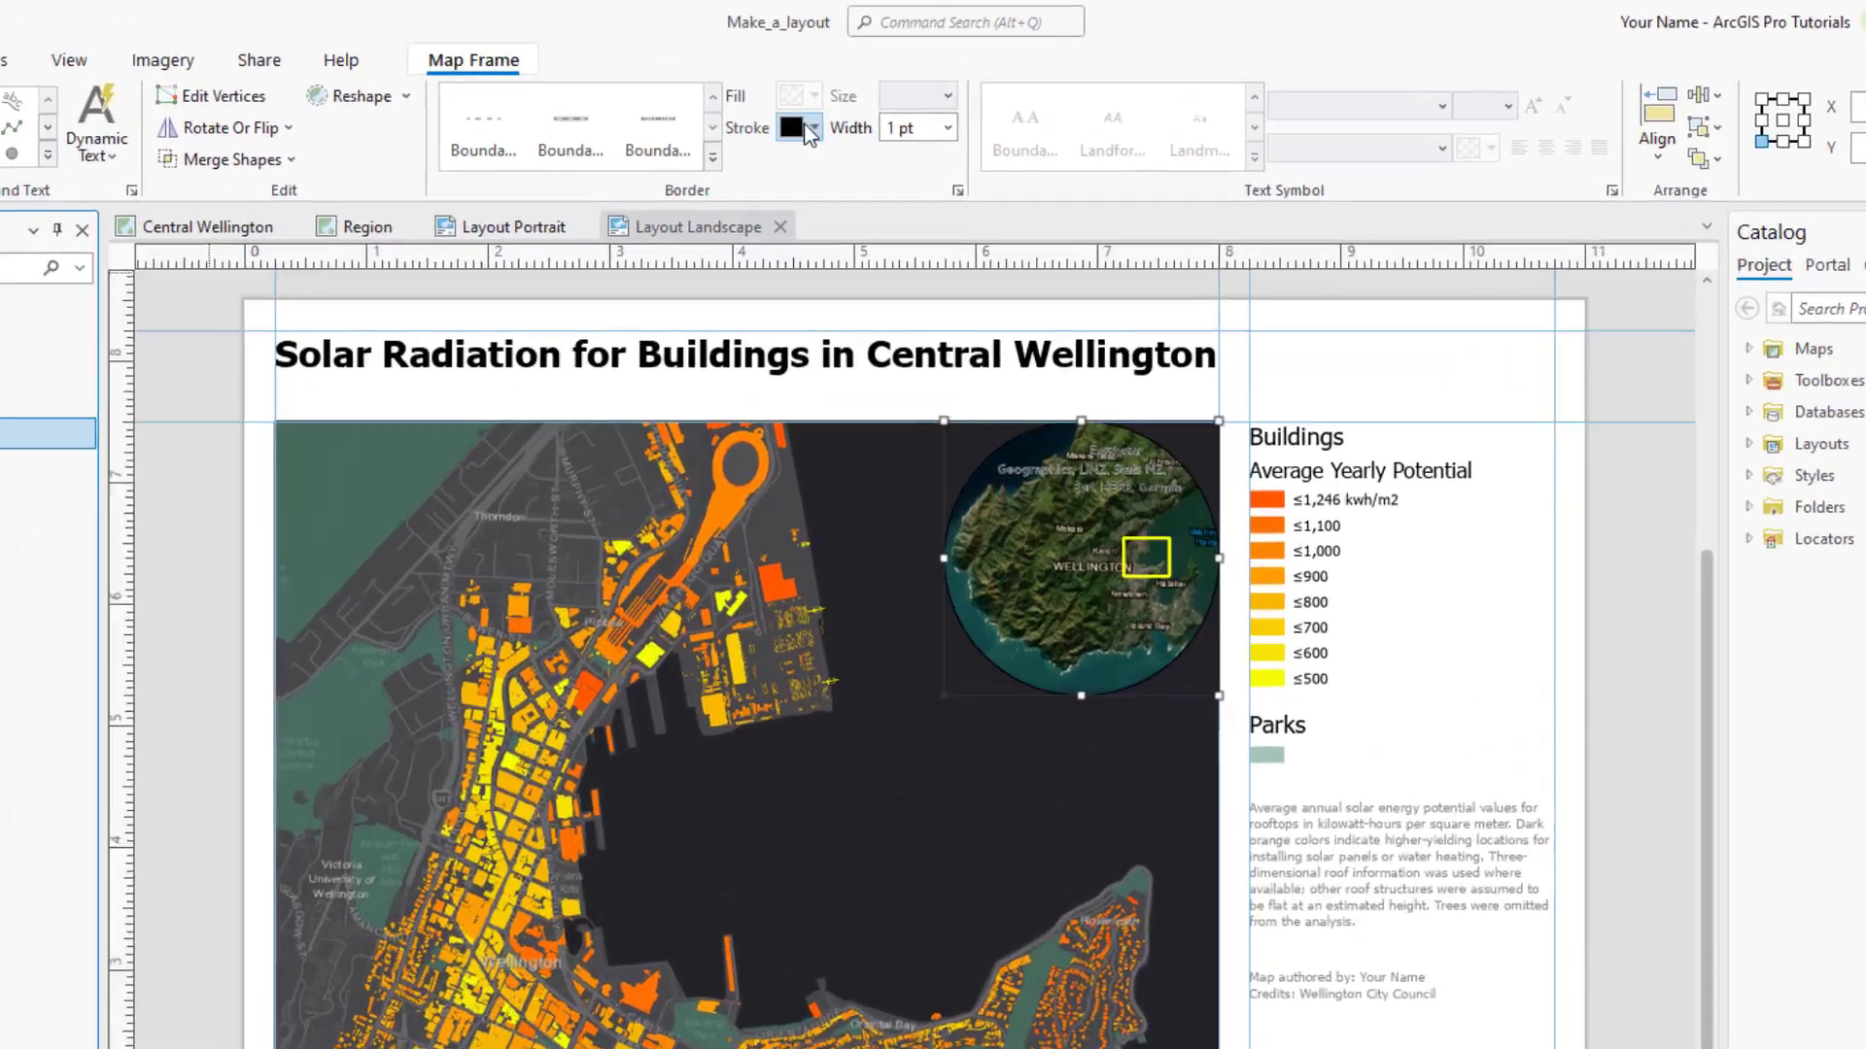
left_click(810, 128)
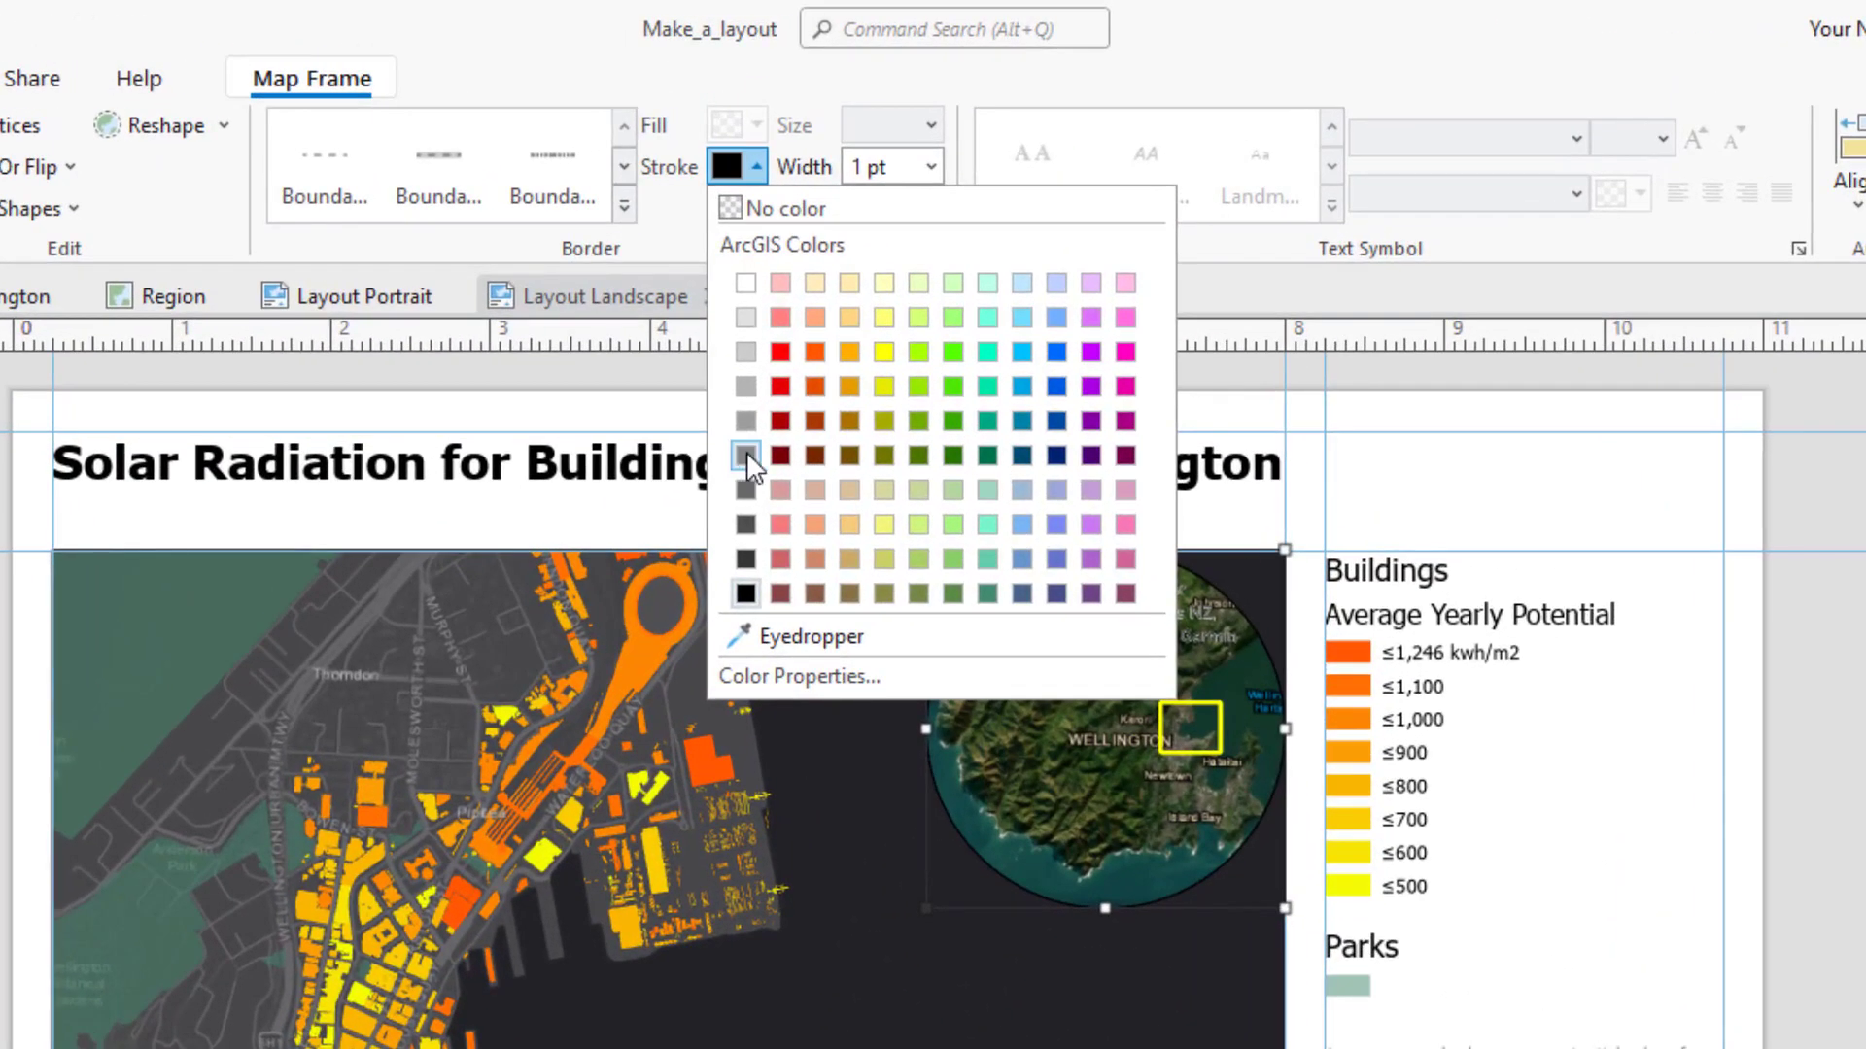
left_click(816, 356)
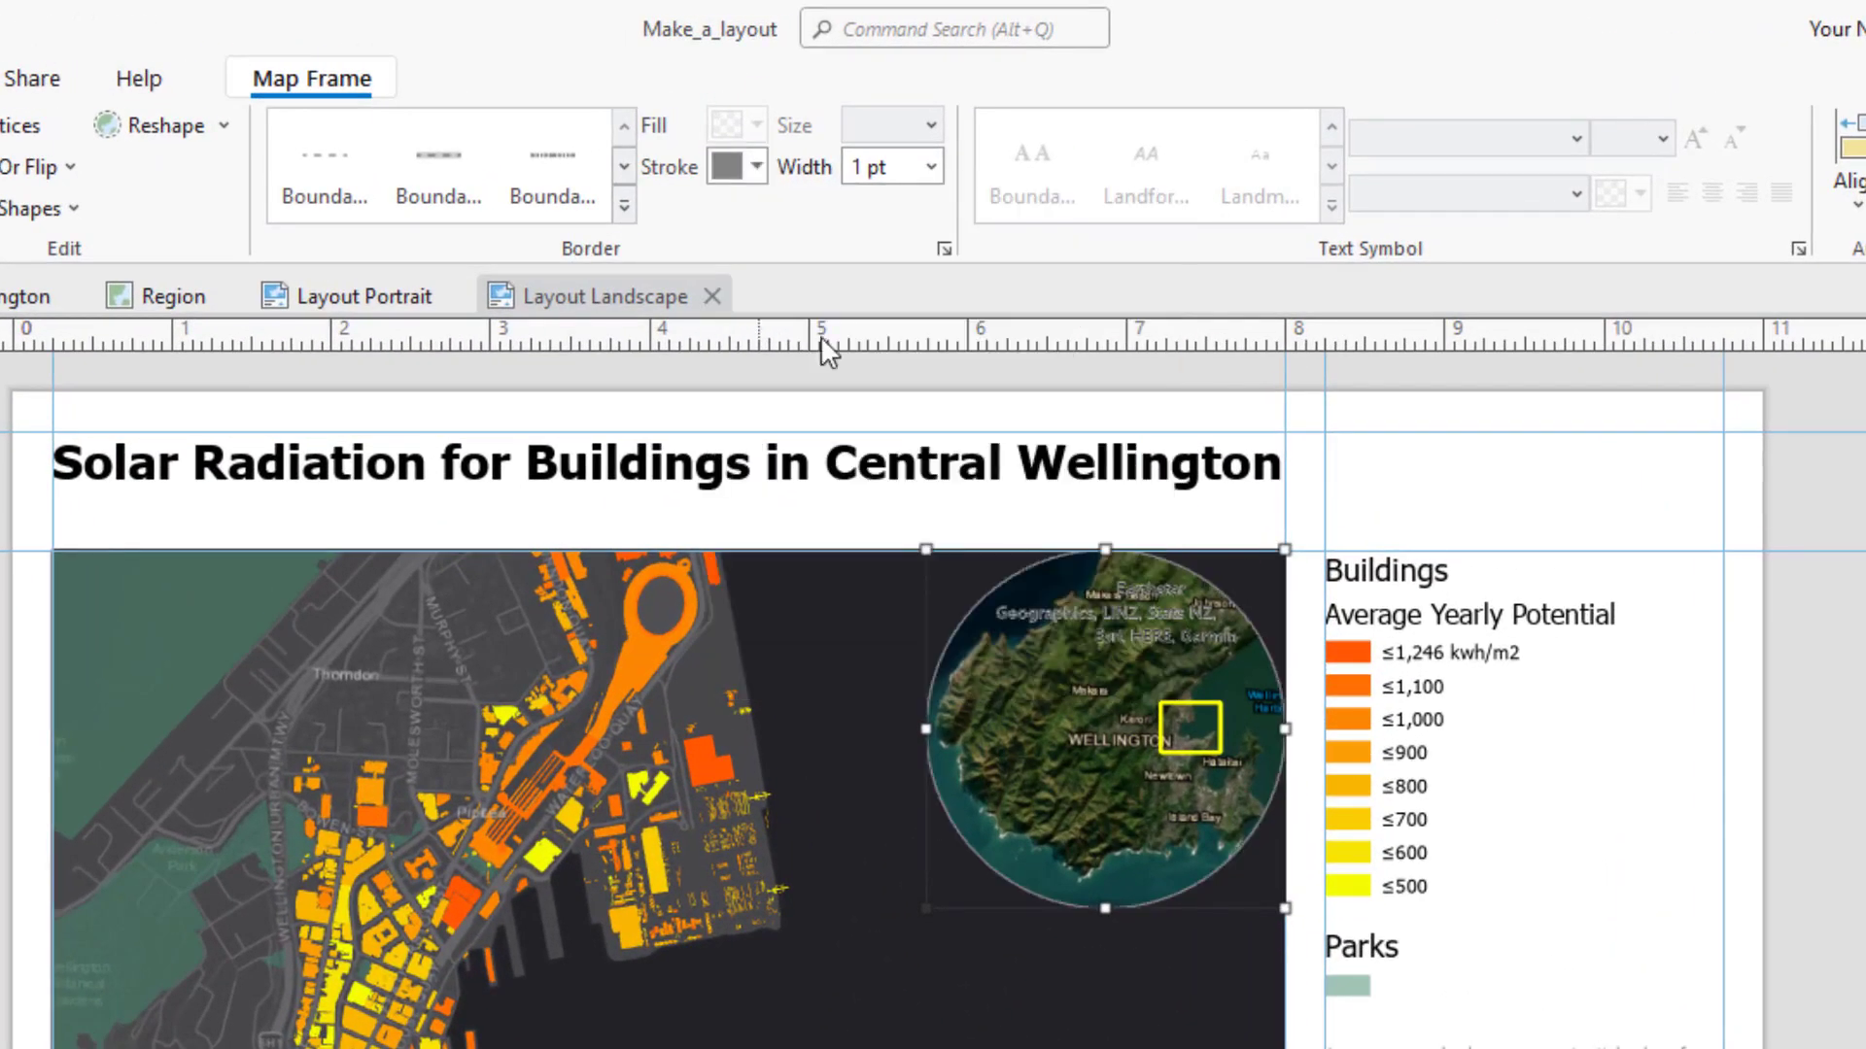
left_click(931, 167)
left_click(911, 301)
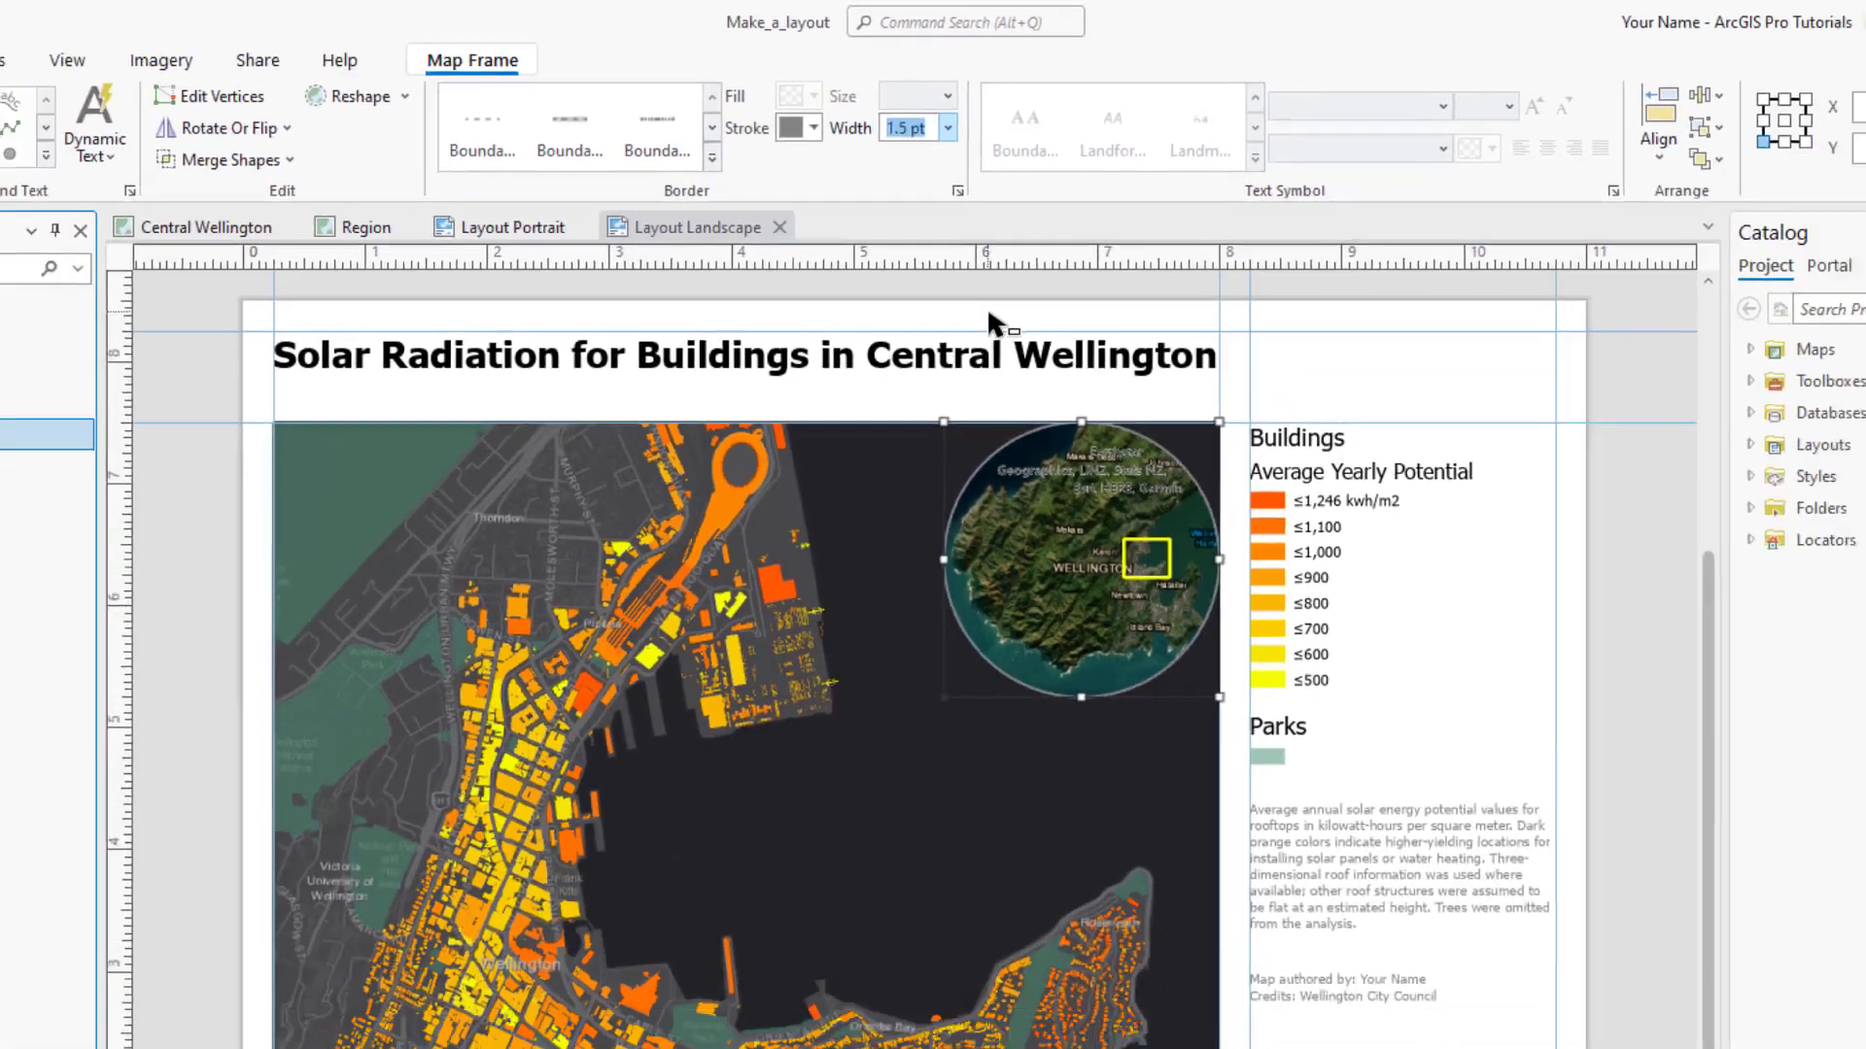
left_click(989, 423)
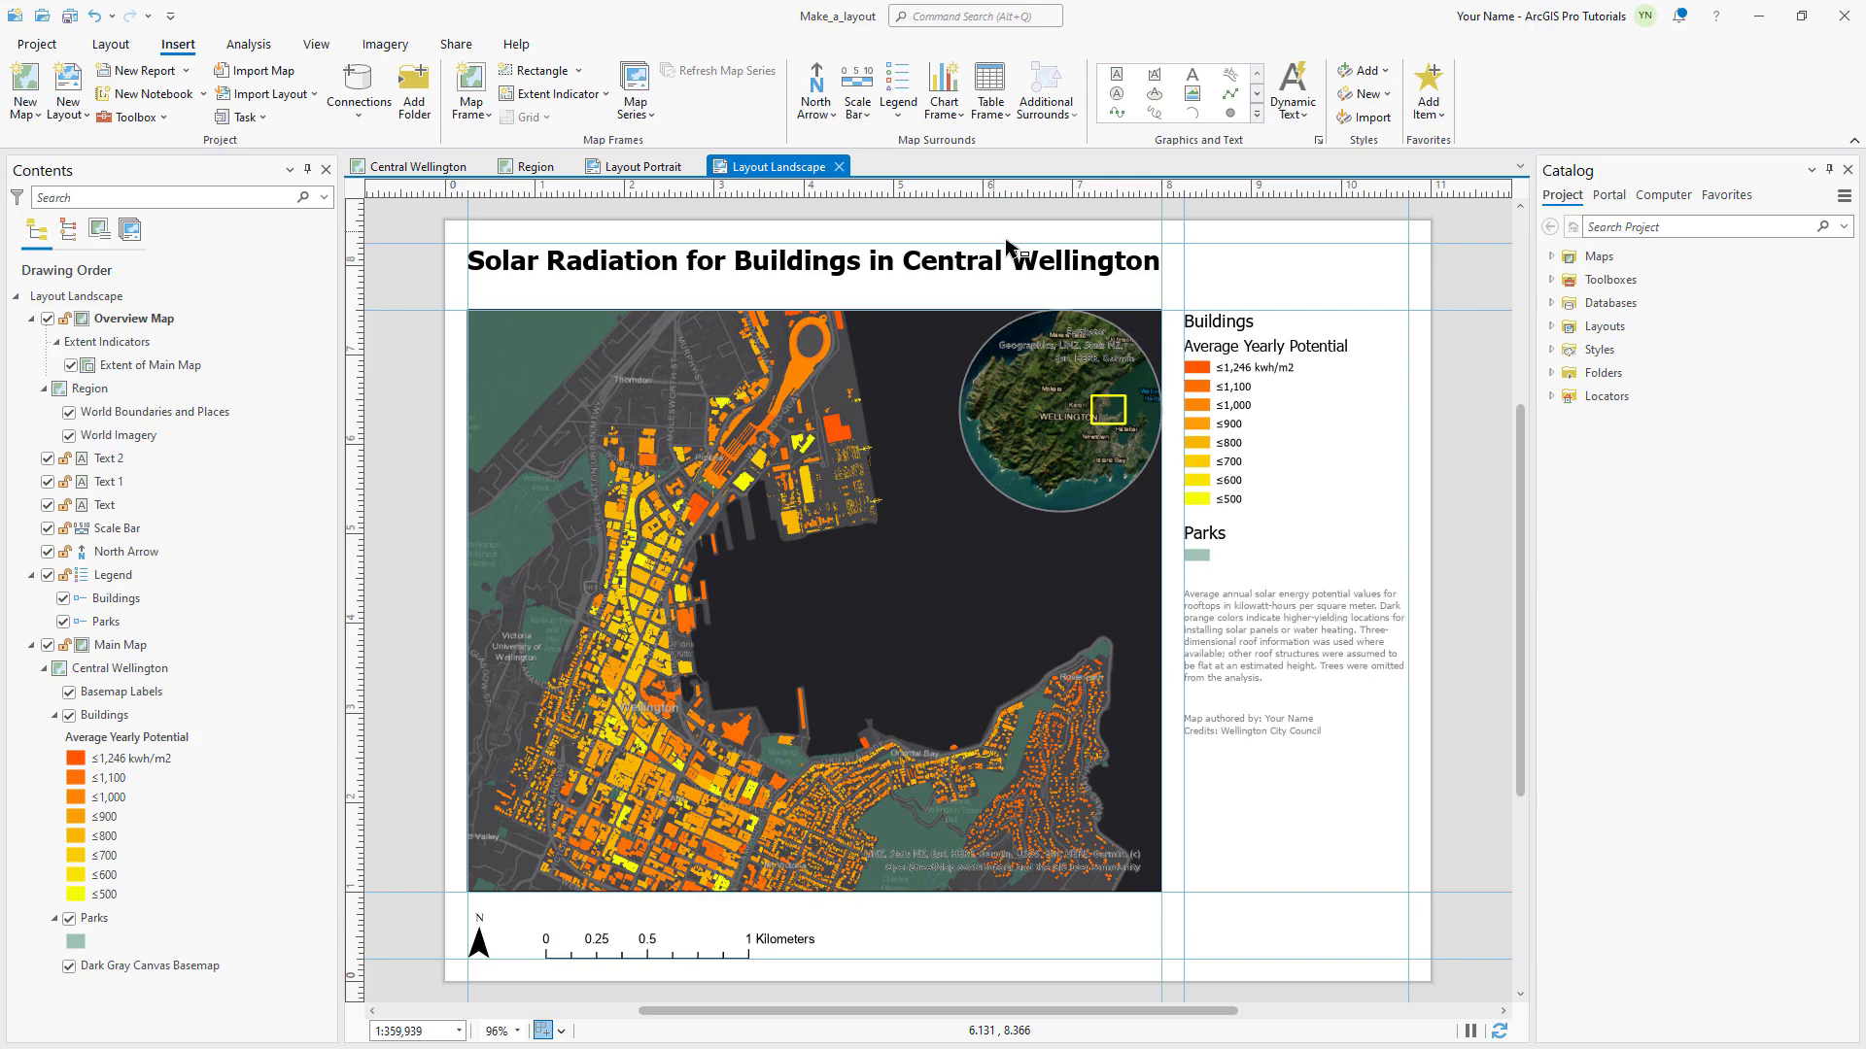
- Select the legend, description and credits text and distribute them vertically
left_click(1232, 391)
left_click(1232, 612, "shift")
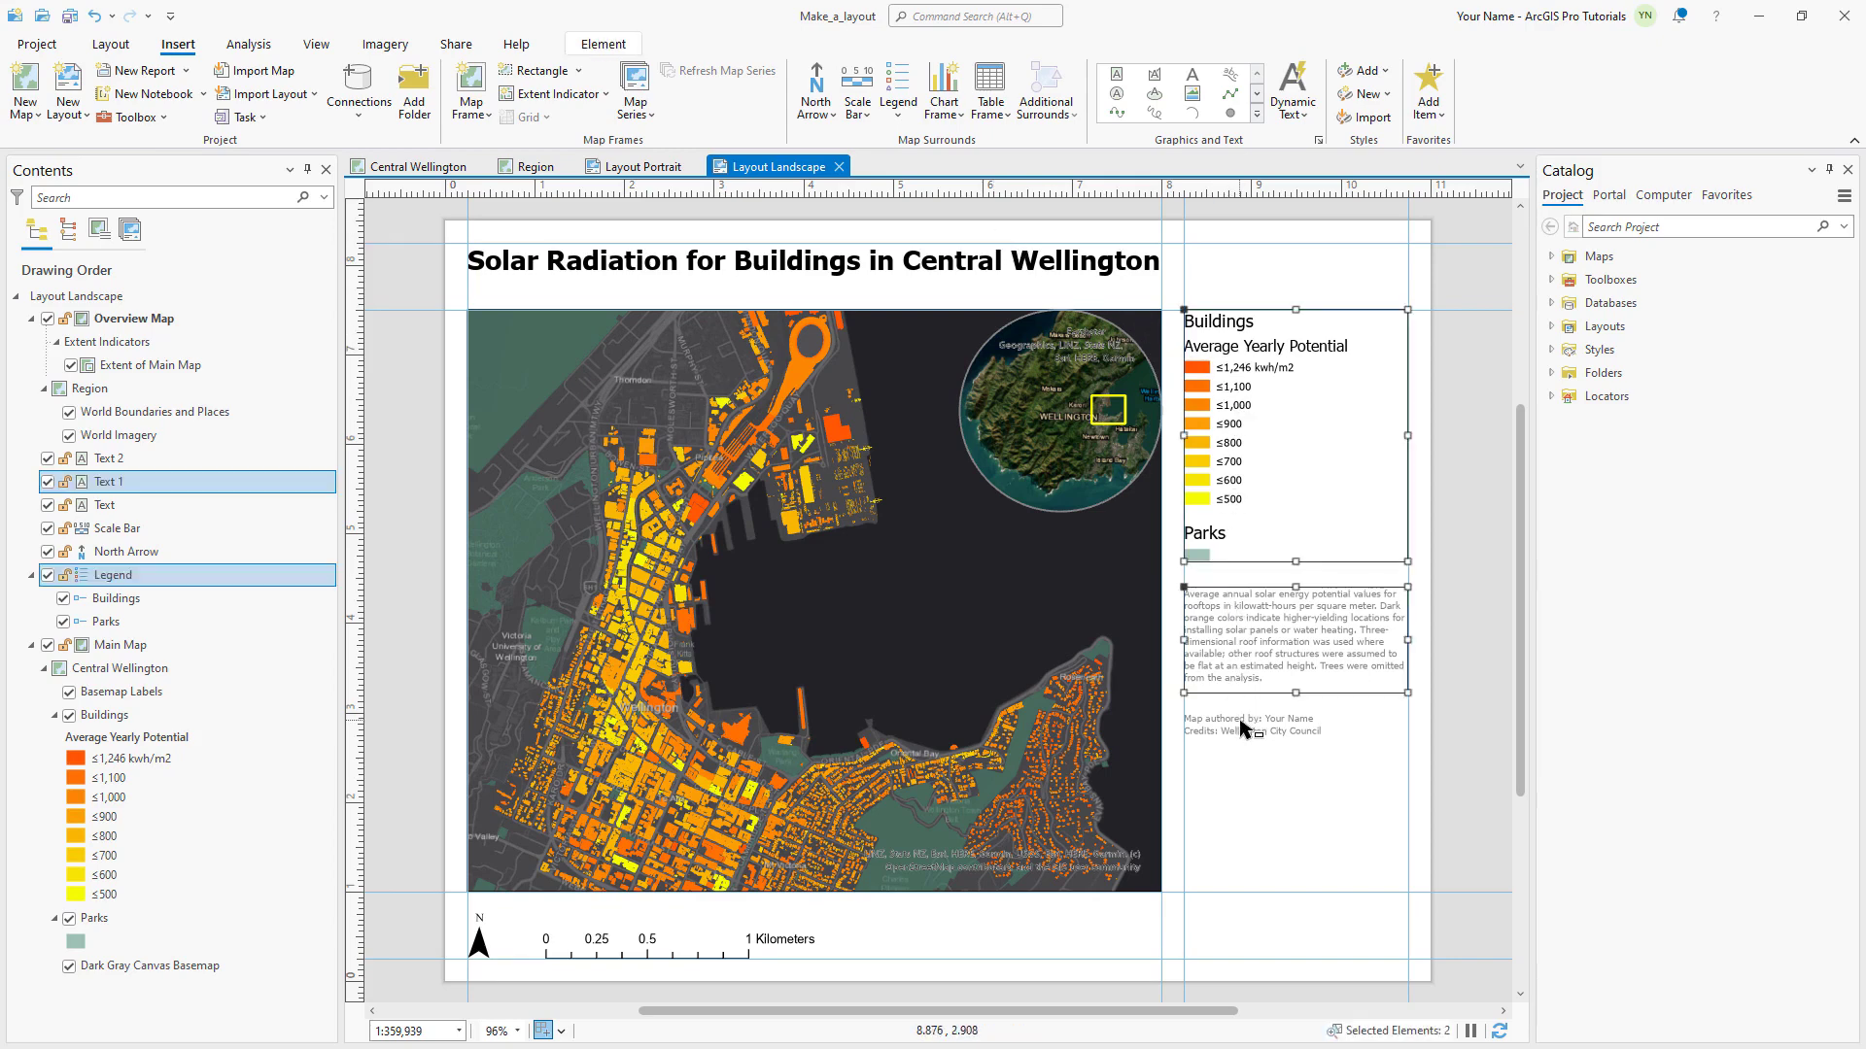
left_click(1242, 721, "shift")
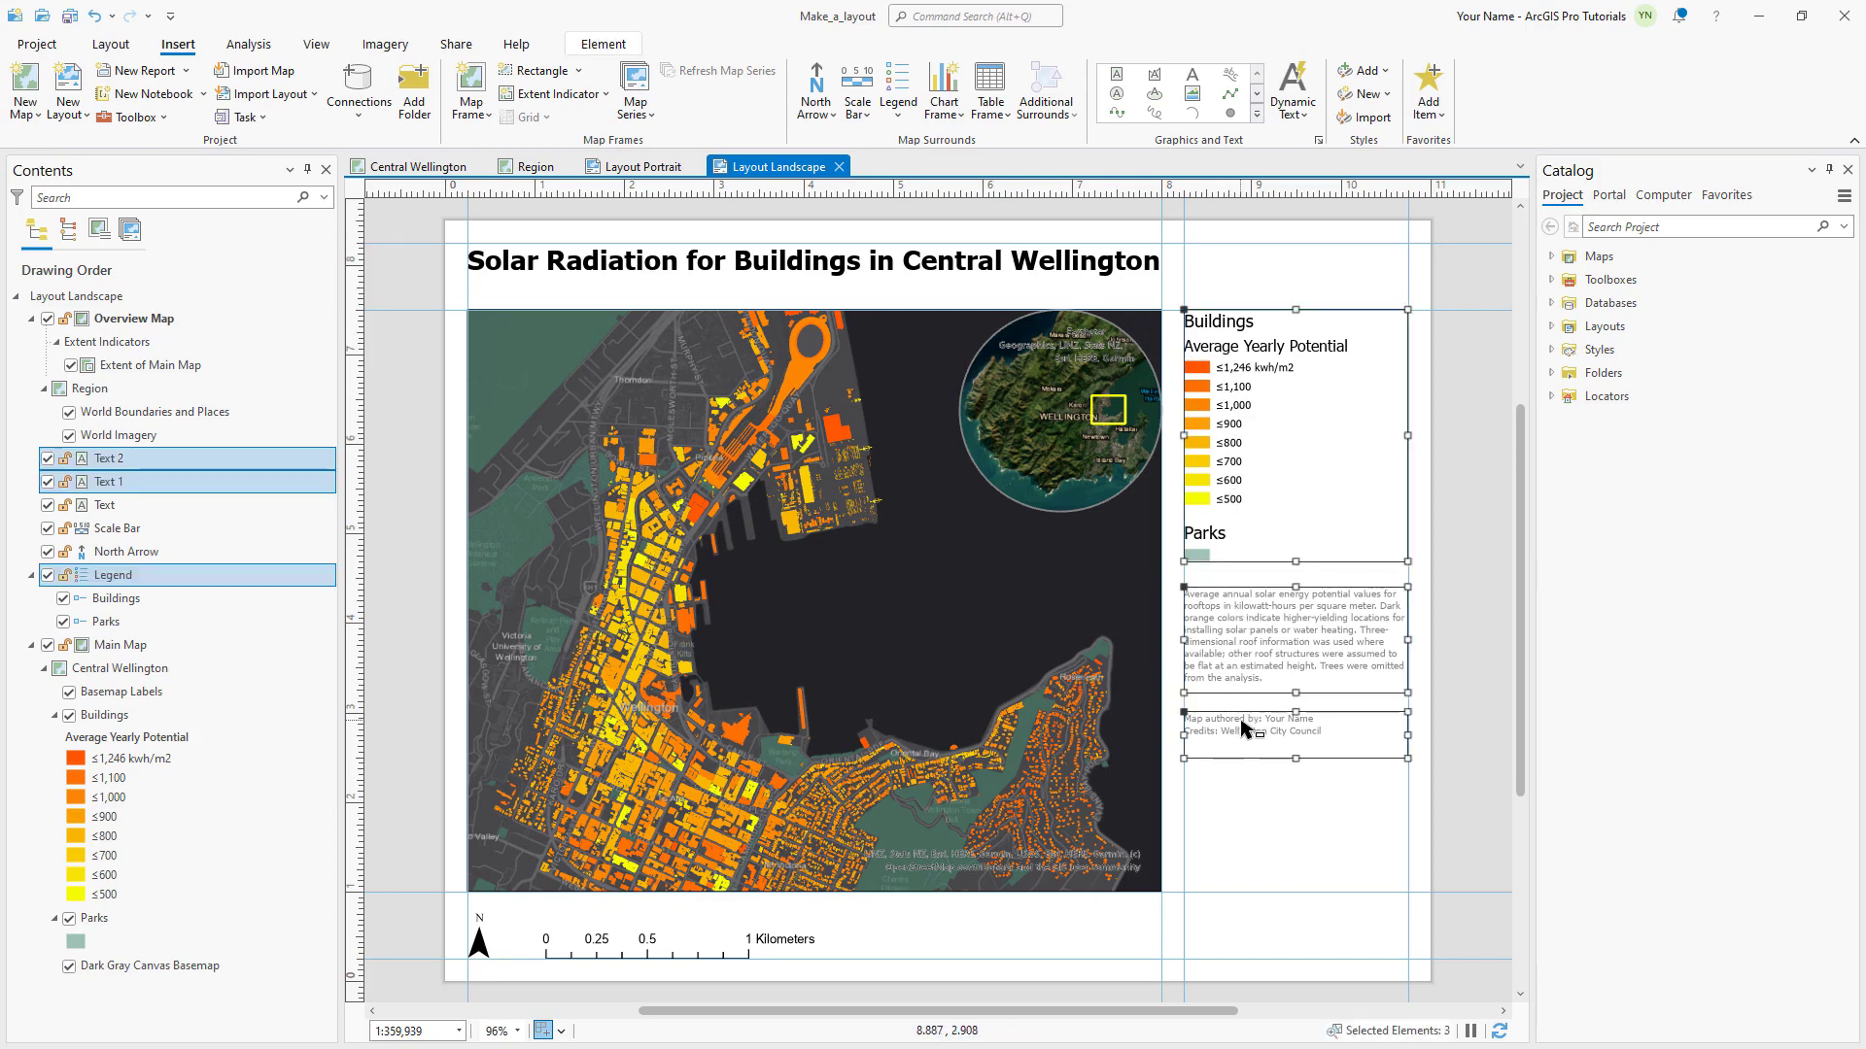
right_click(1320, 537)
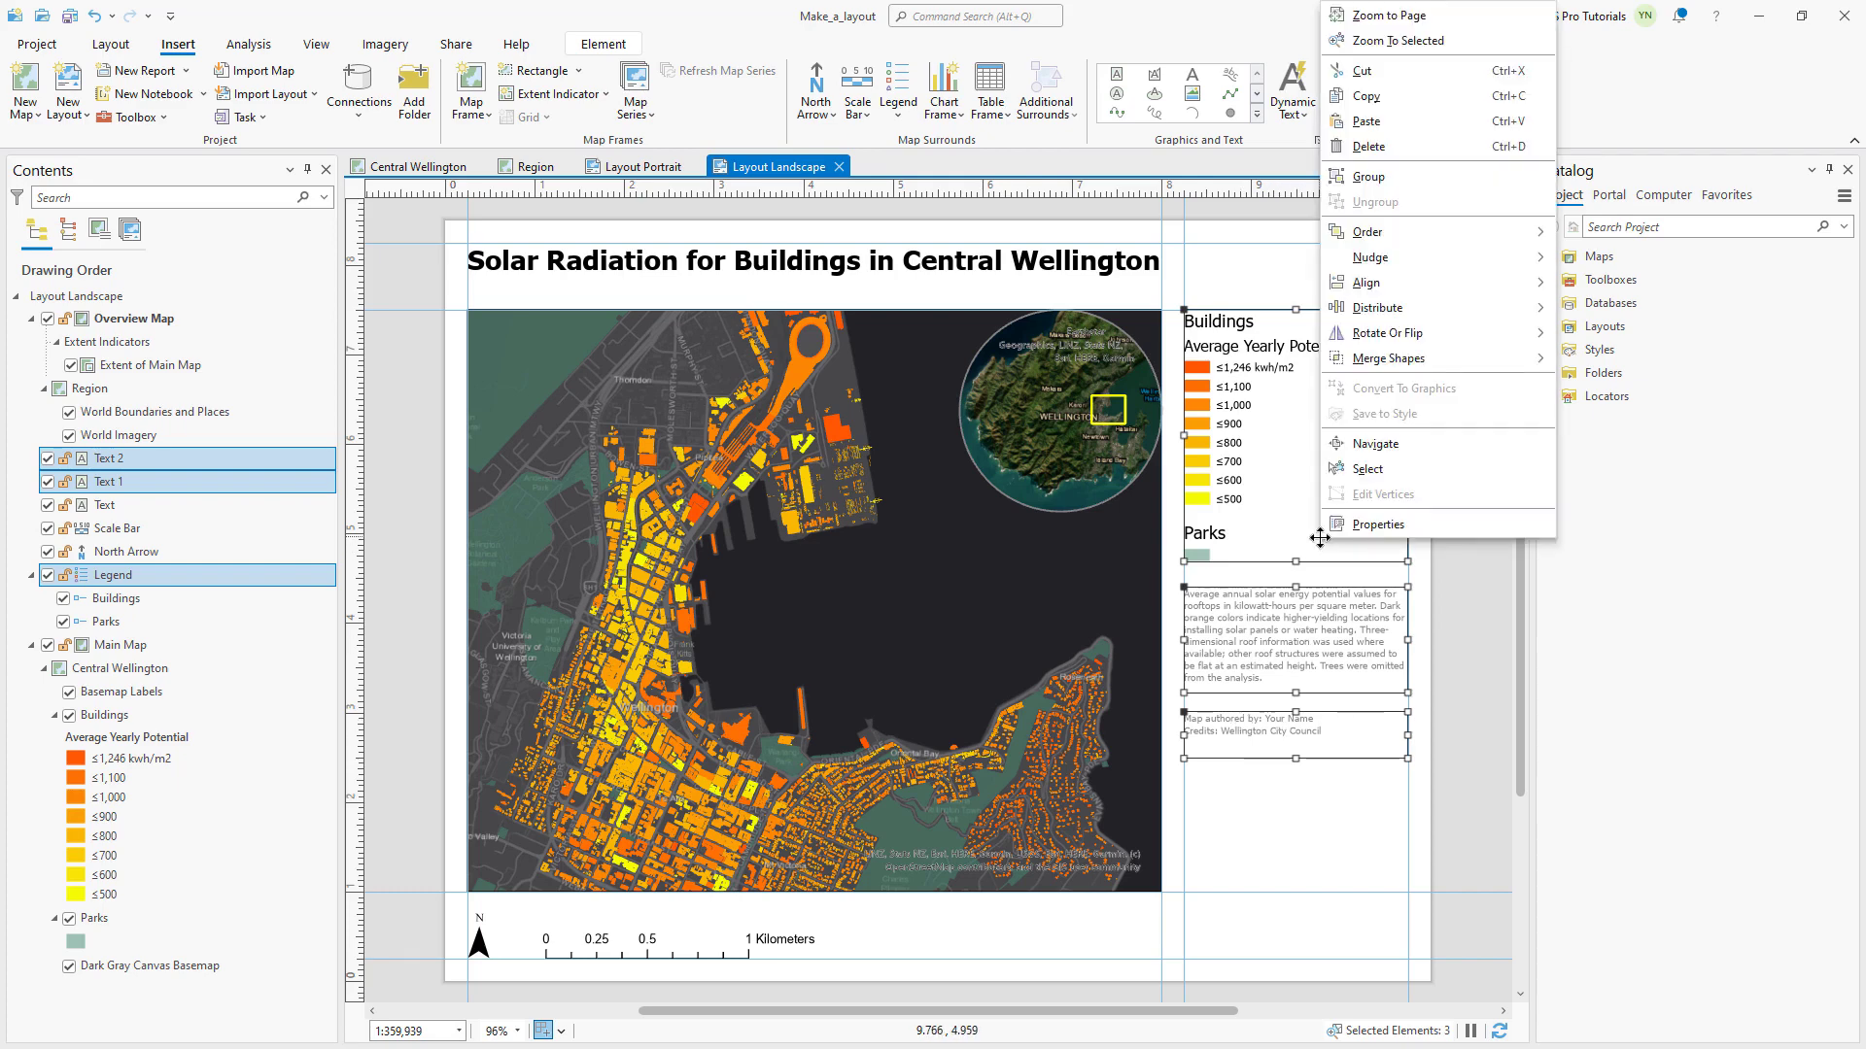
mouse_move(1421, 316)
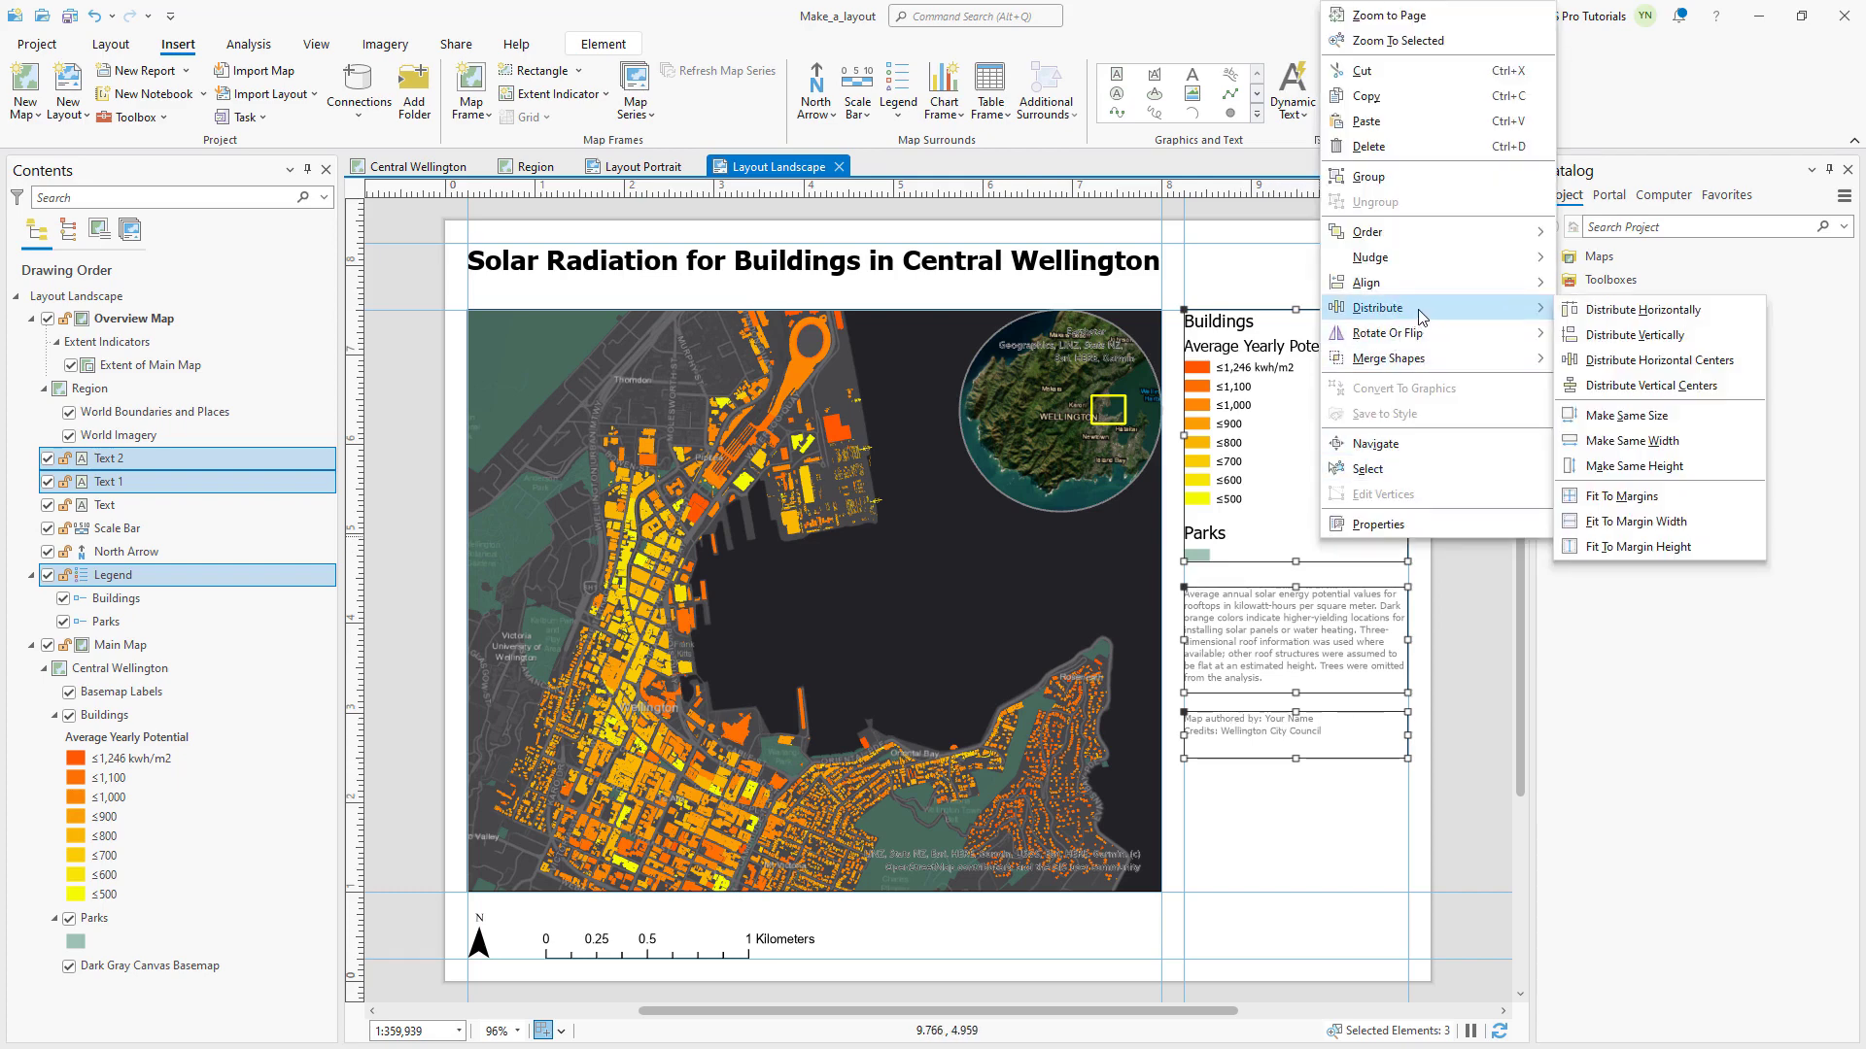
left_click(1599, 339)
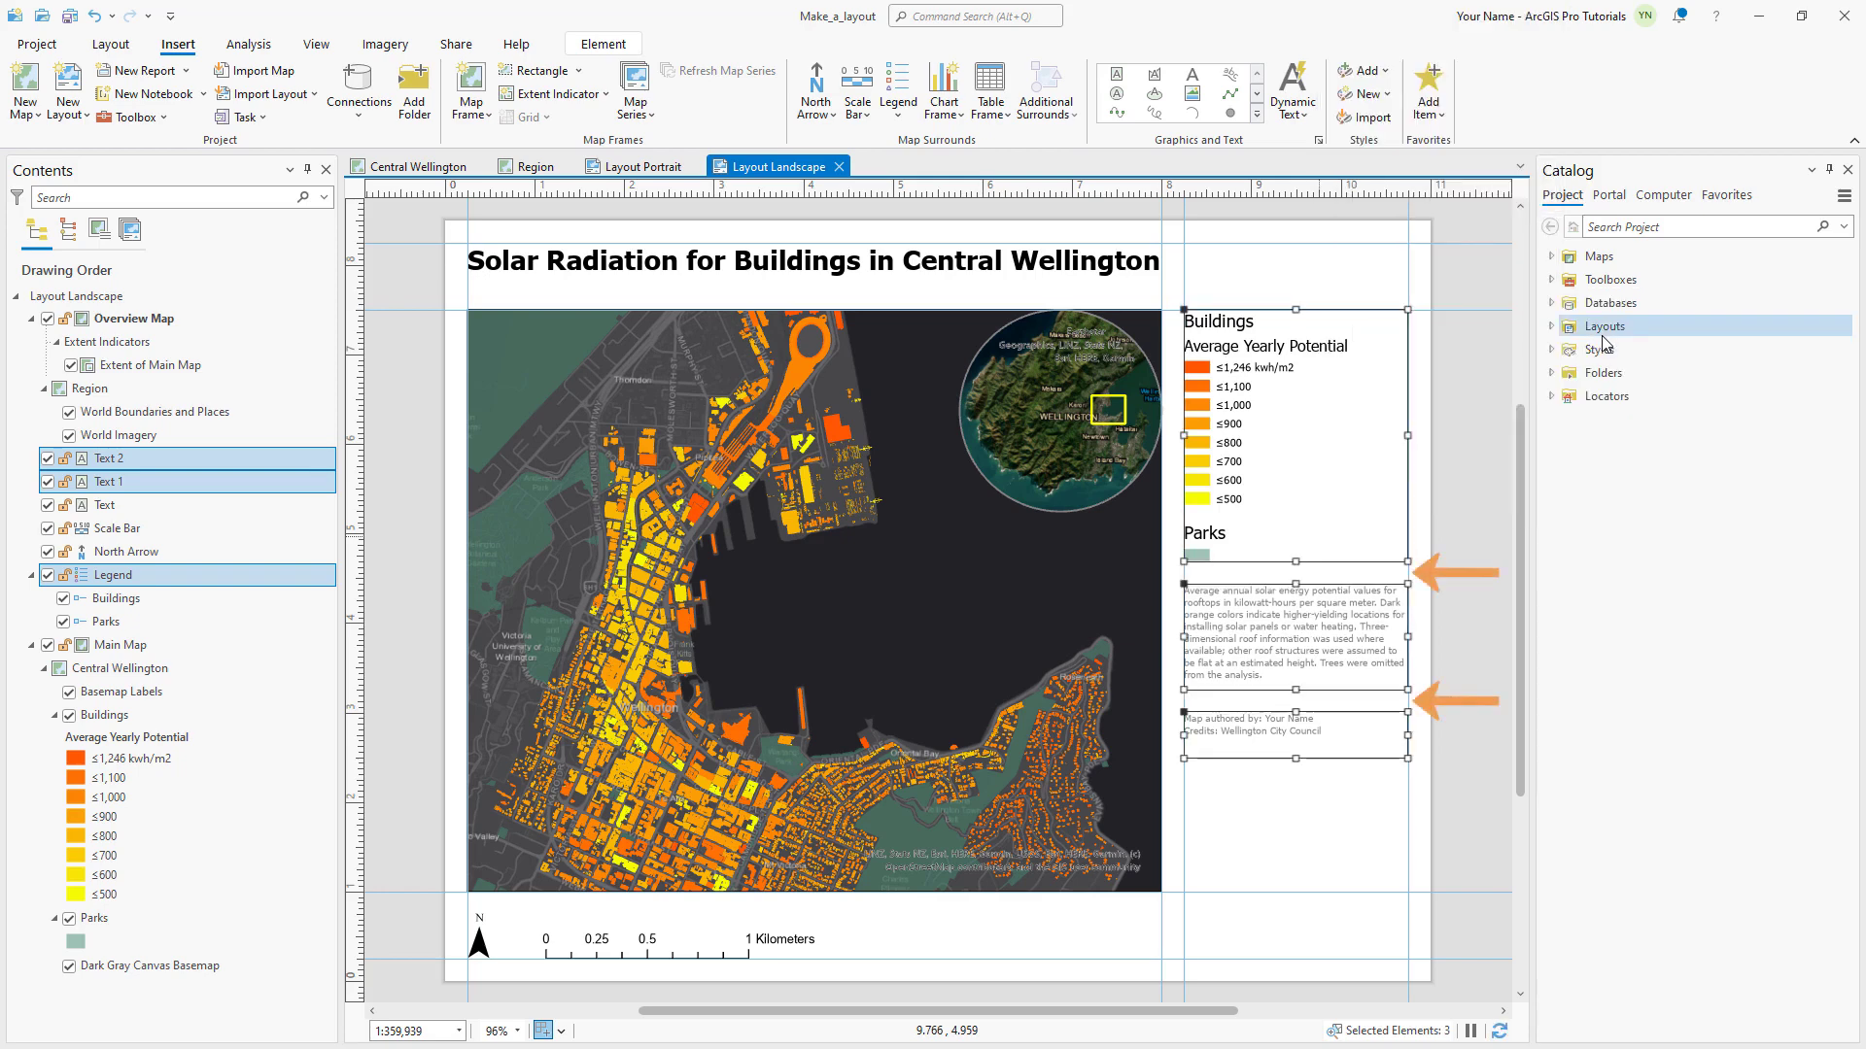
- Save the project and export the layout as a 300 DPI JPEG using the Web JPEG preset
left_click(1302, 799)
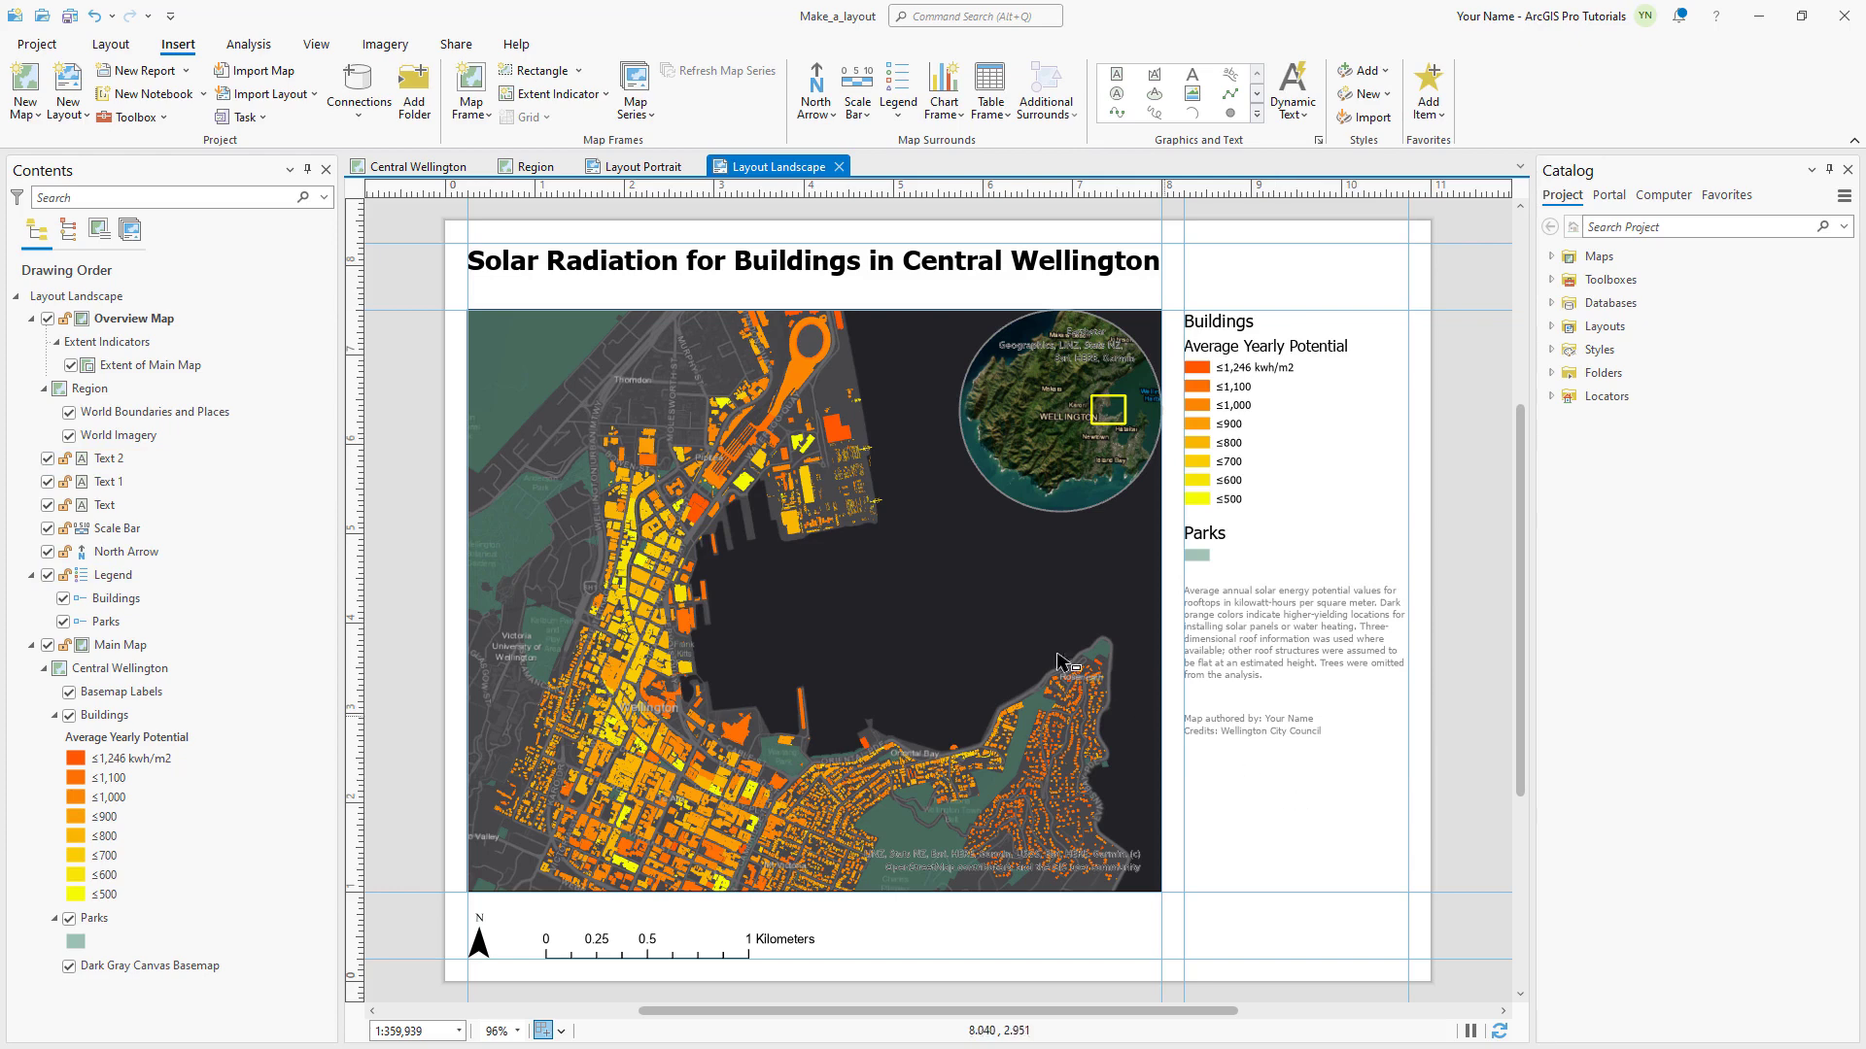
left_click(71, 16)
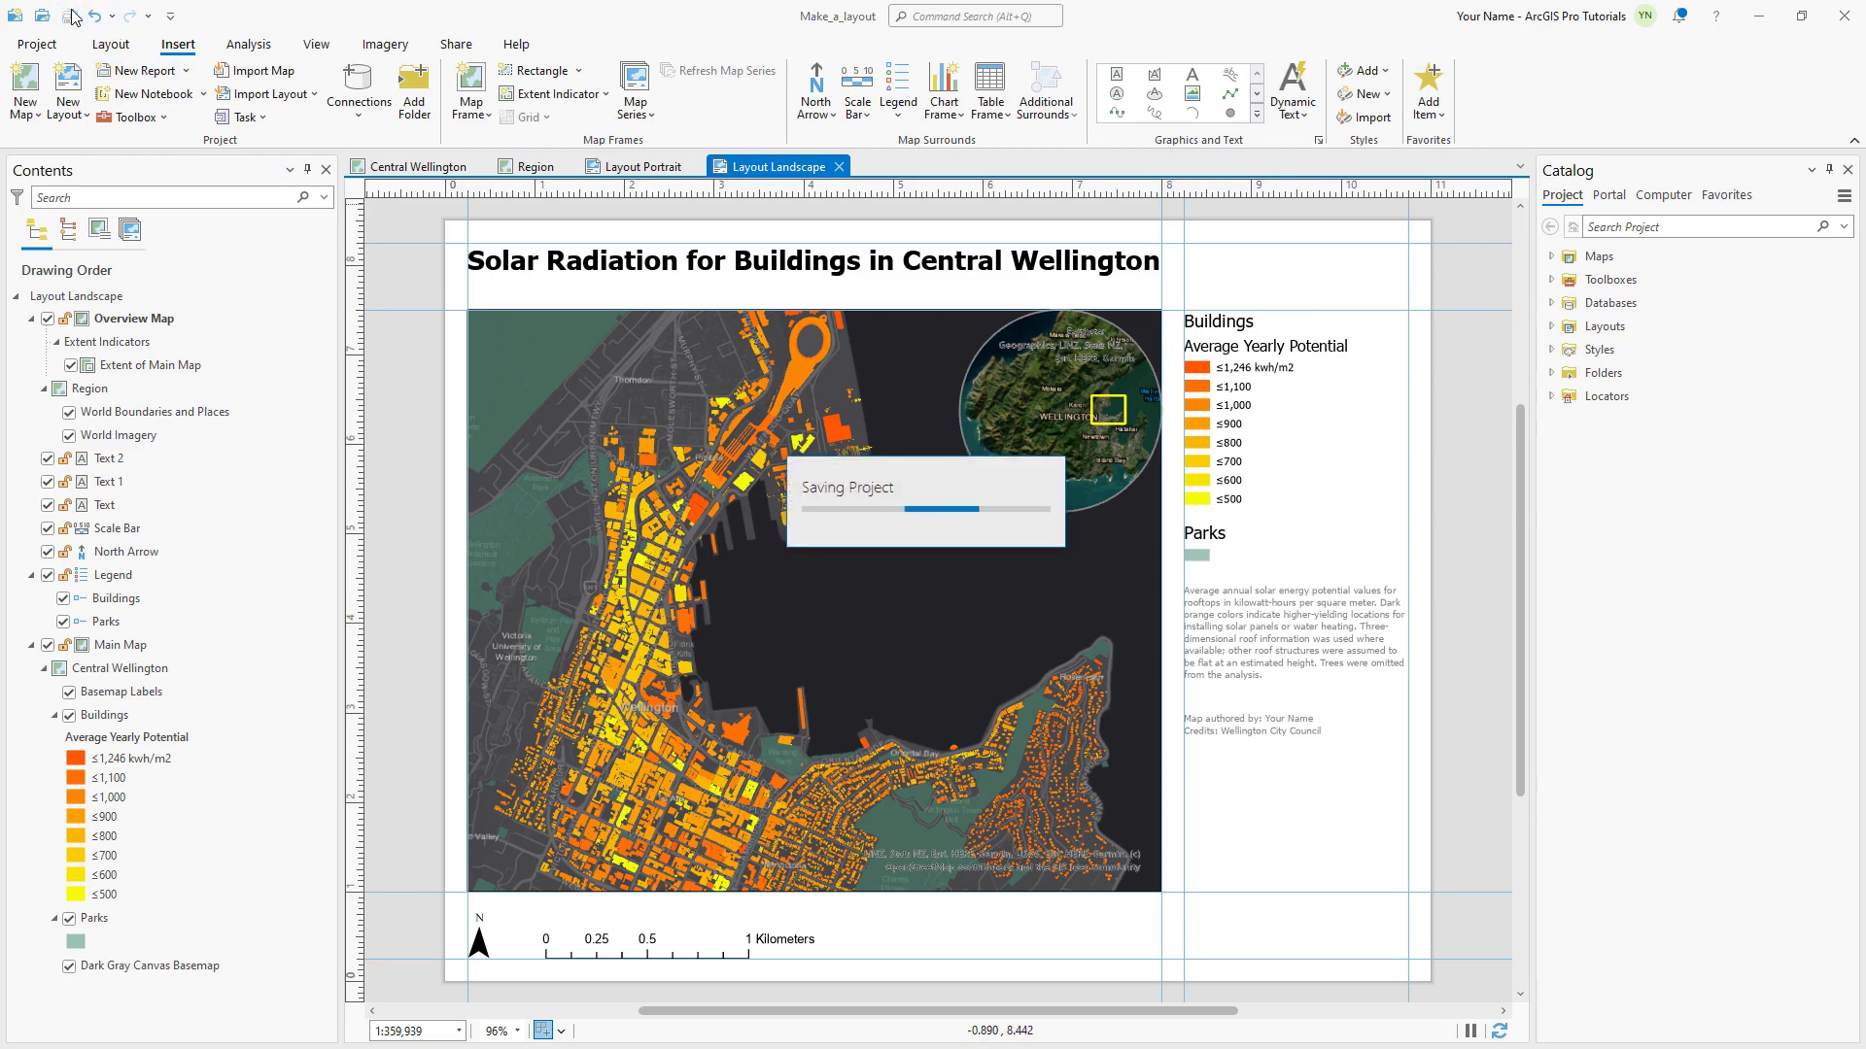
left_click(453, 46)
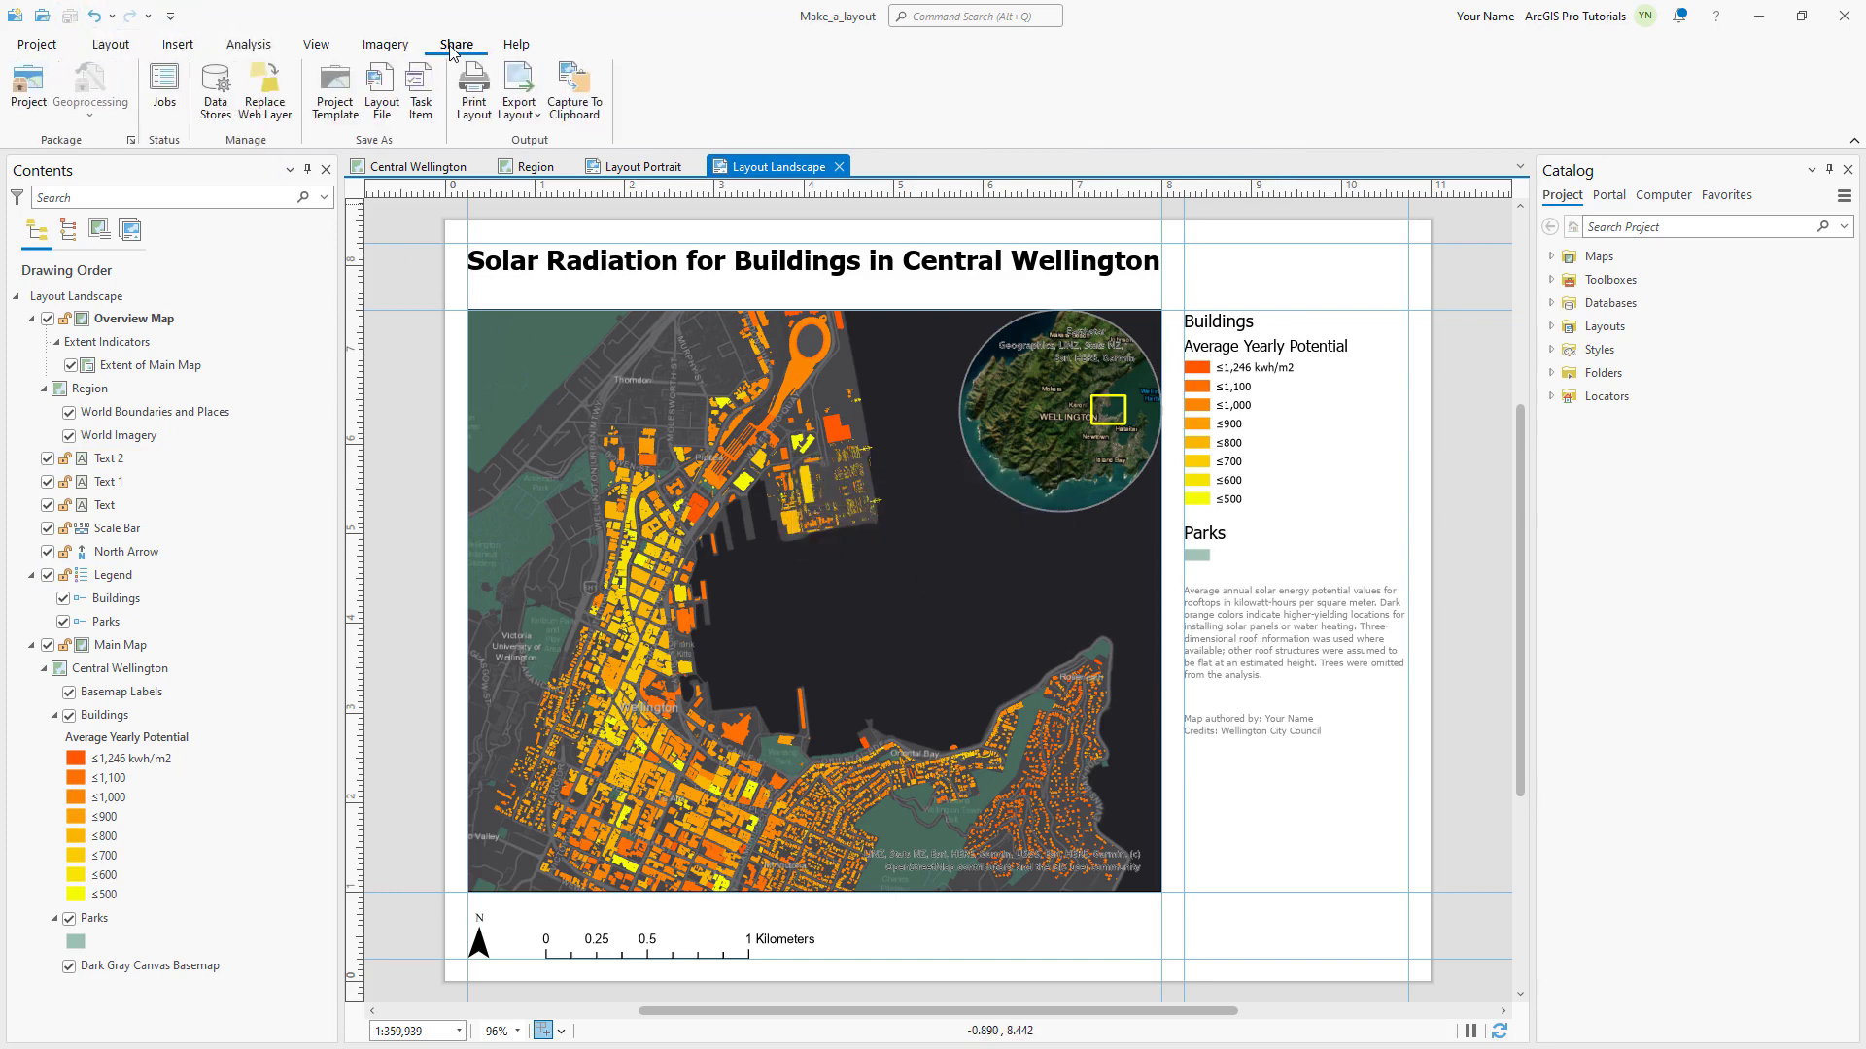
left_click(519, 109)
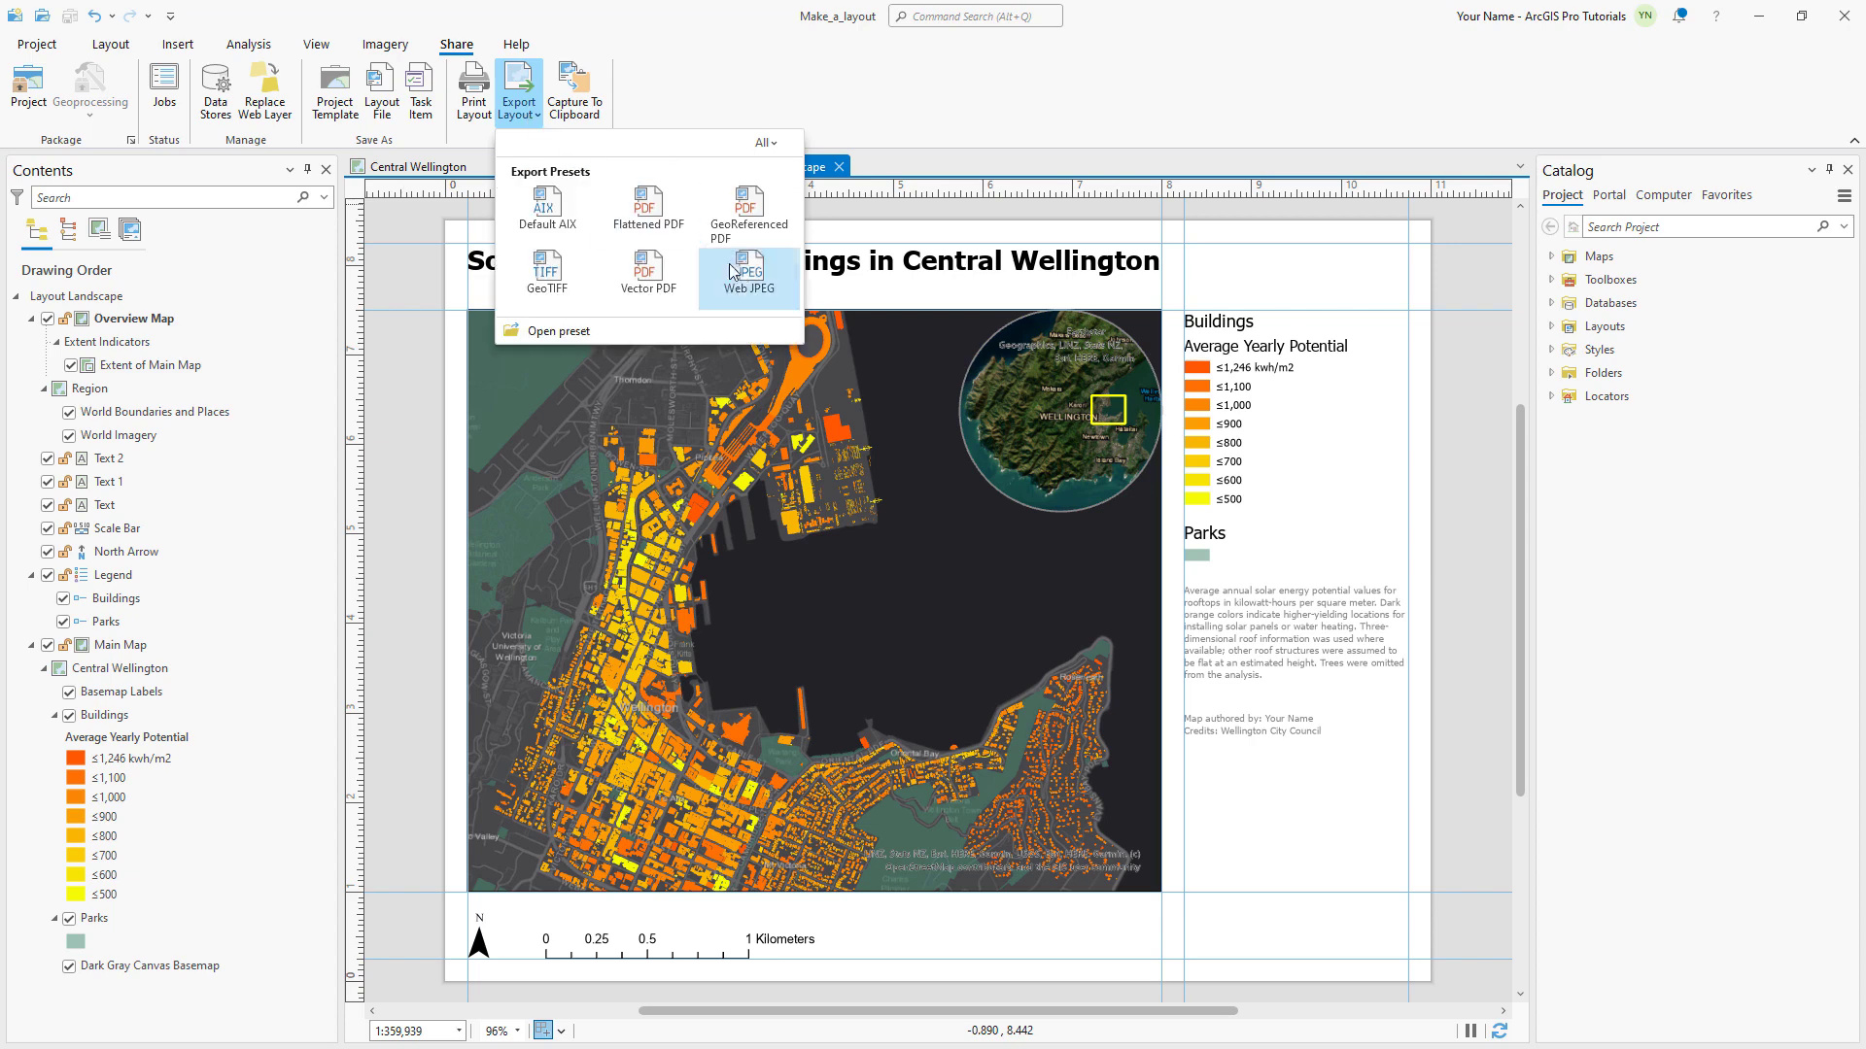
left_click(744, 280)
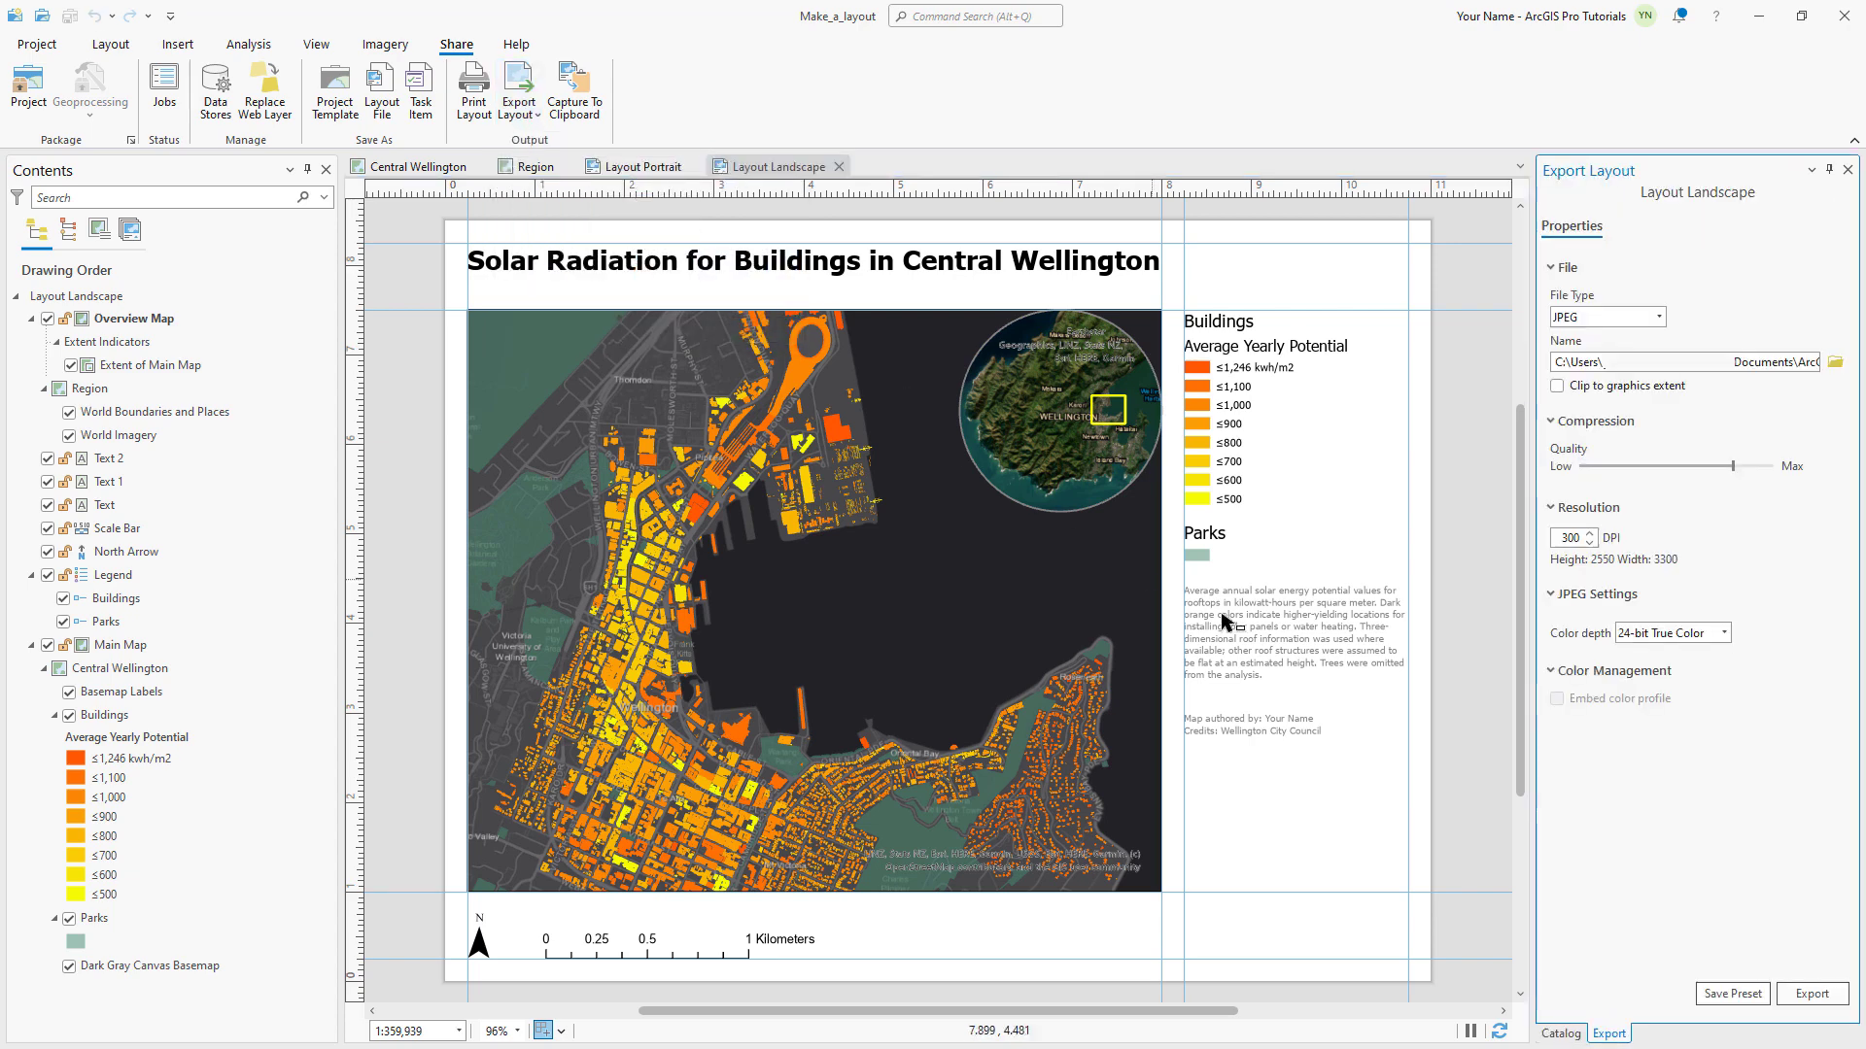
left_click(1812, 994)
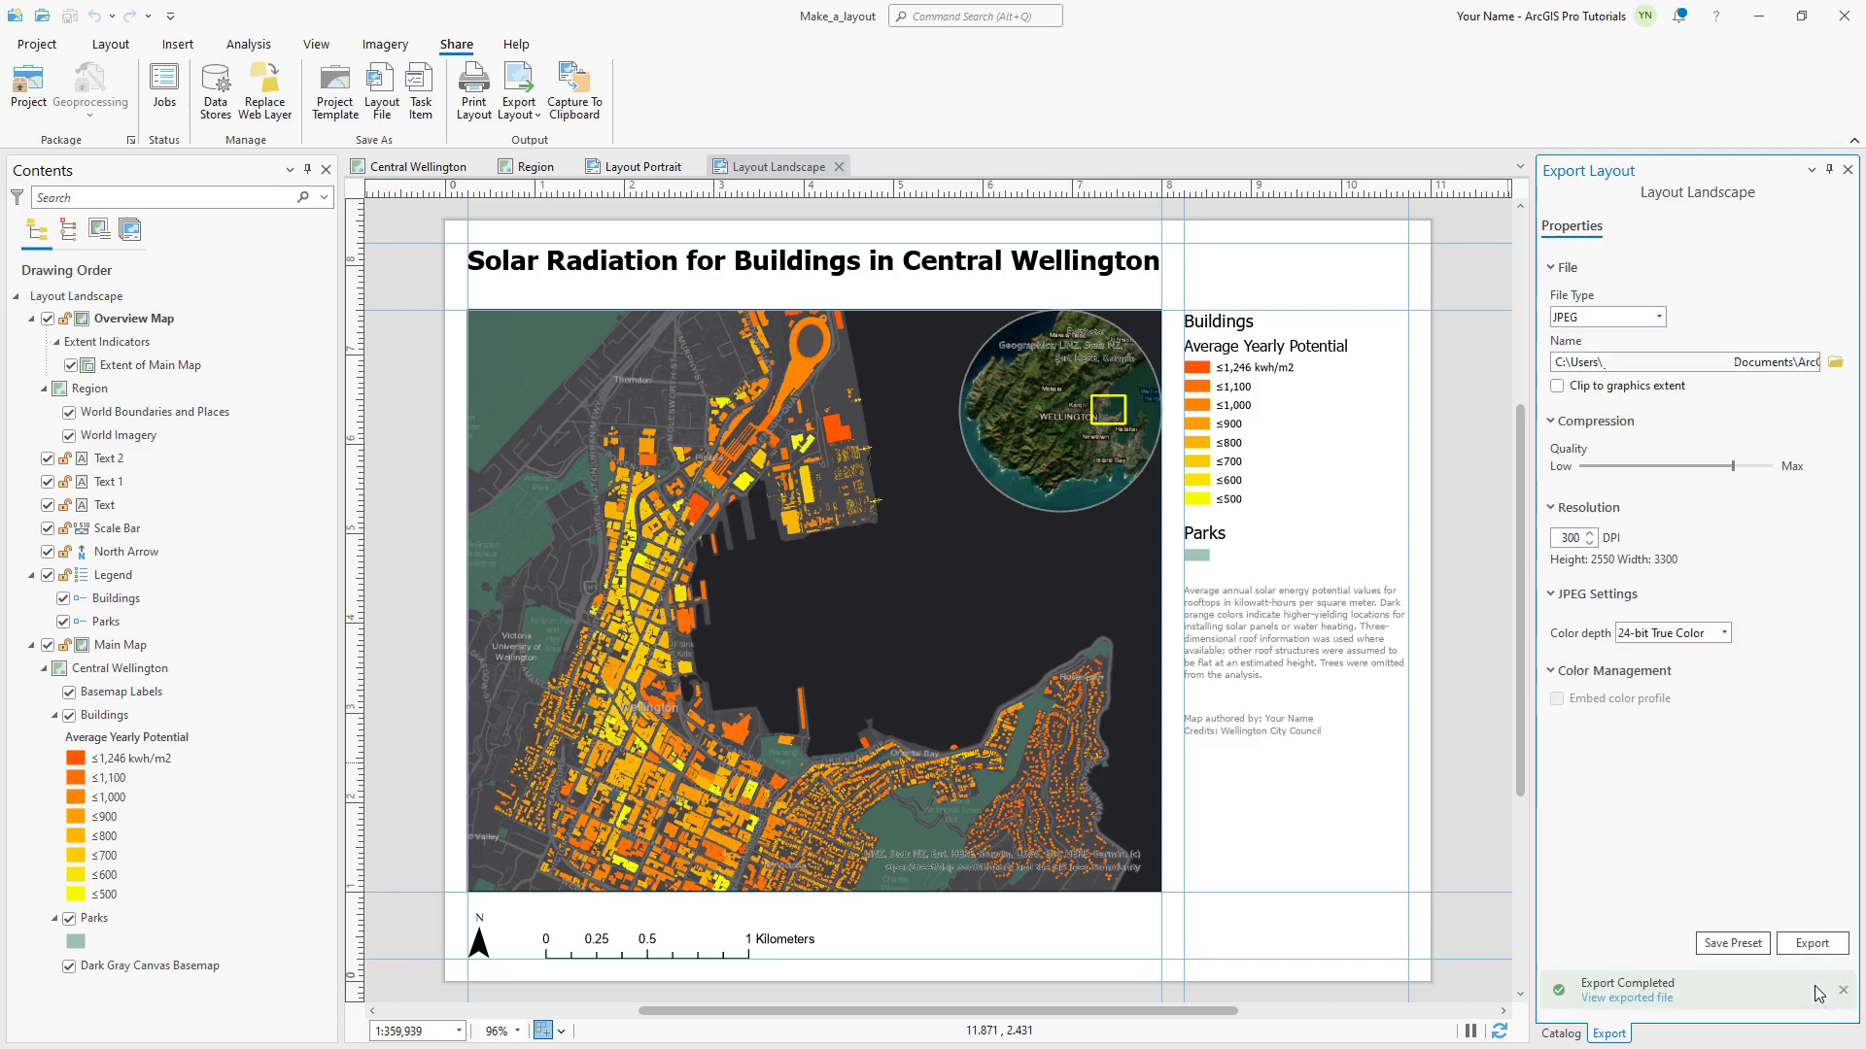
- Open the exported JPEG and scroll through the finished map
left_click(1644, 1000)
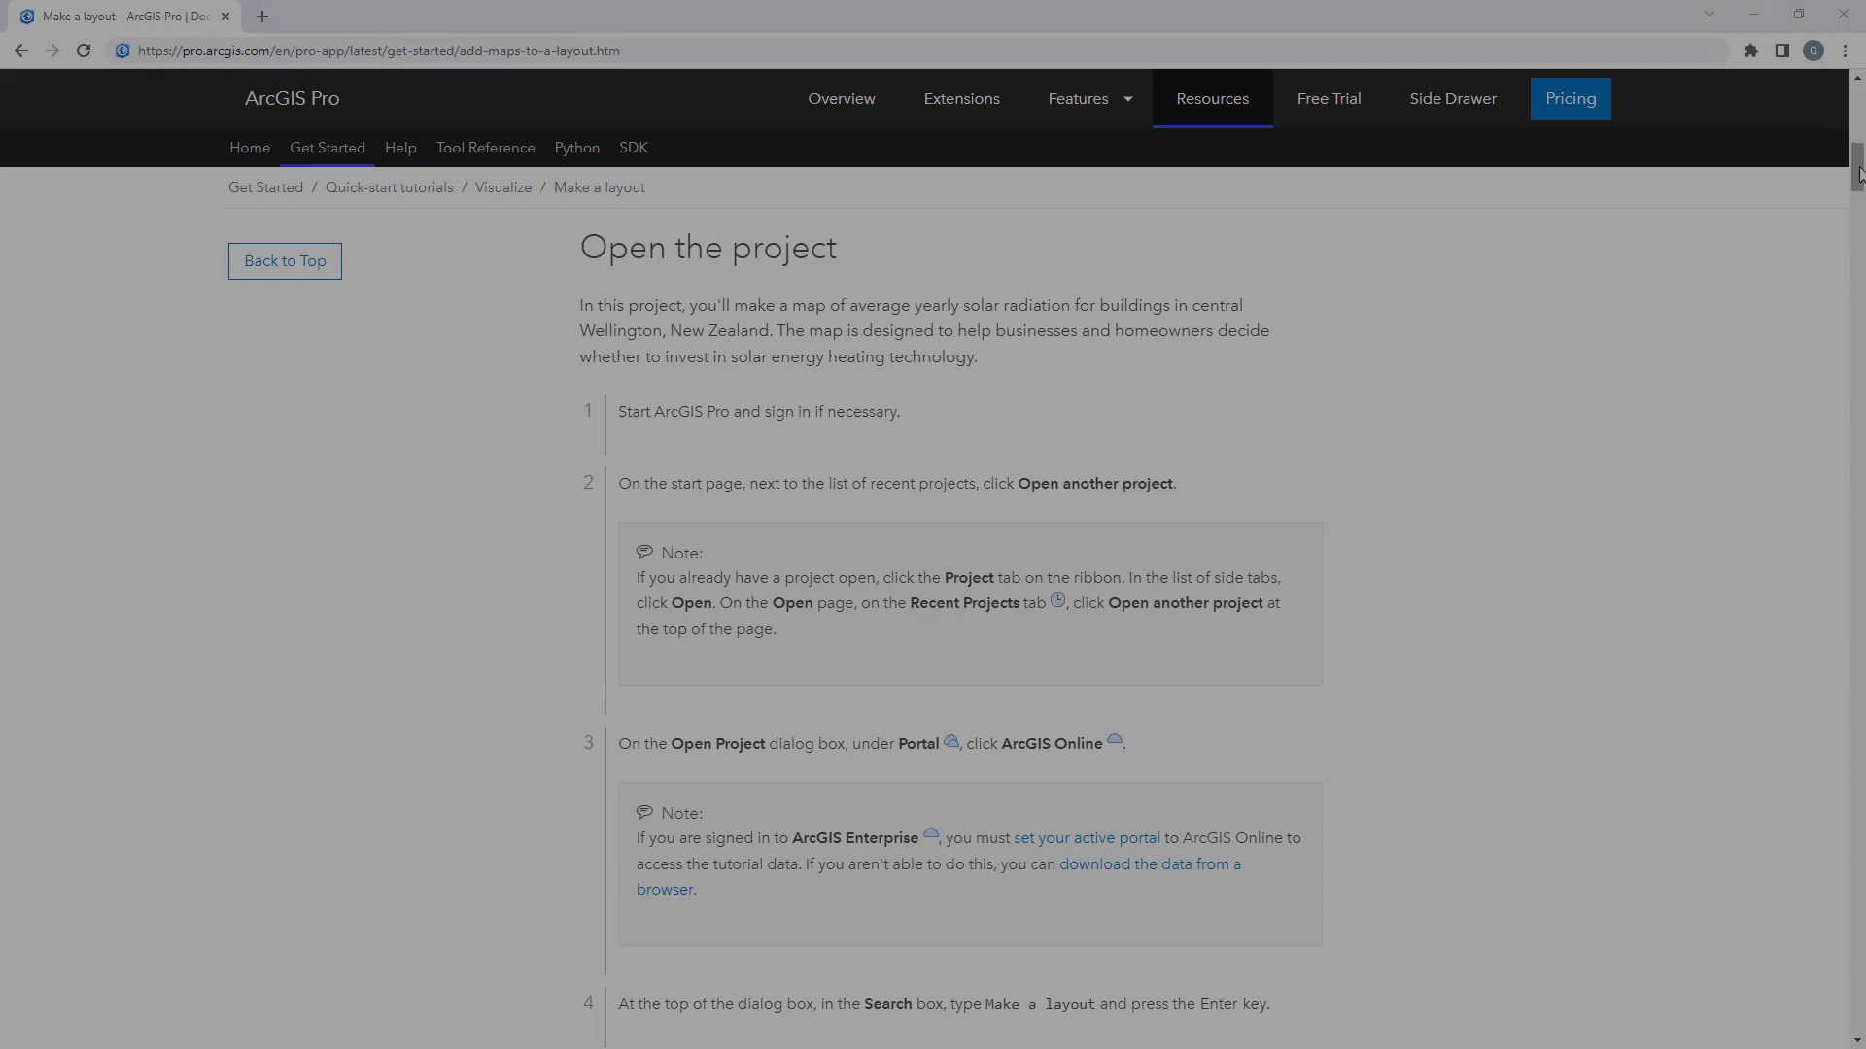
scroll(1859, 175, "down", 2)
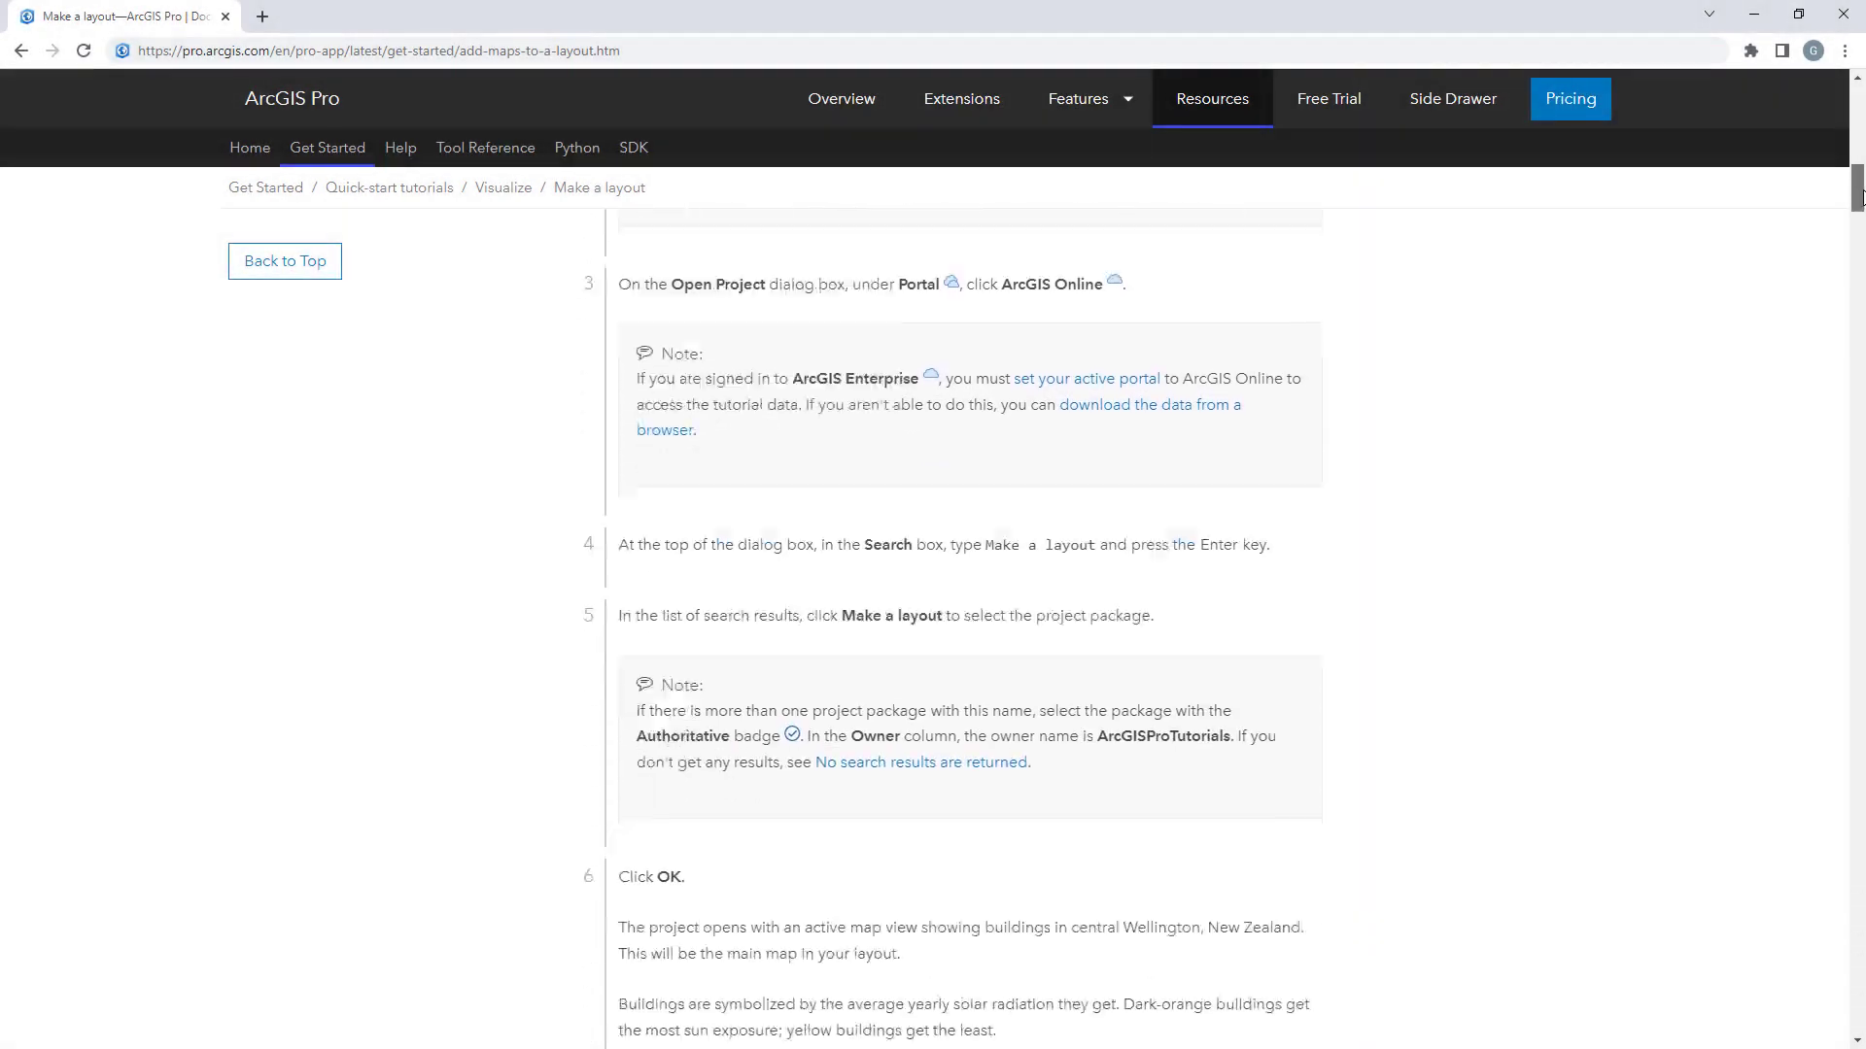